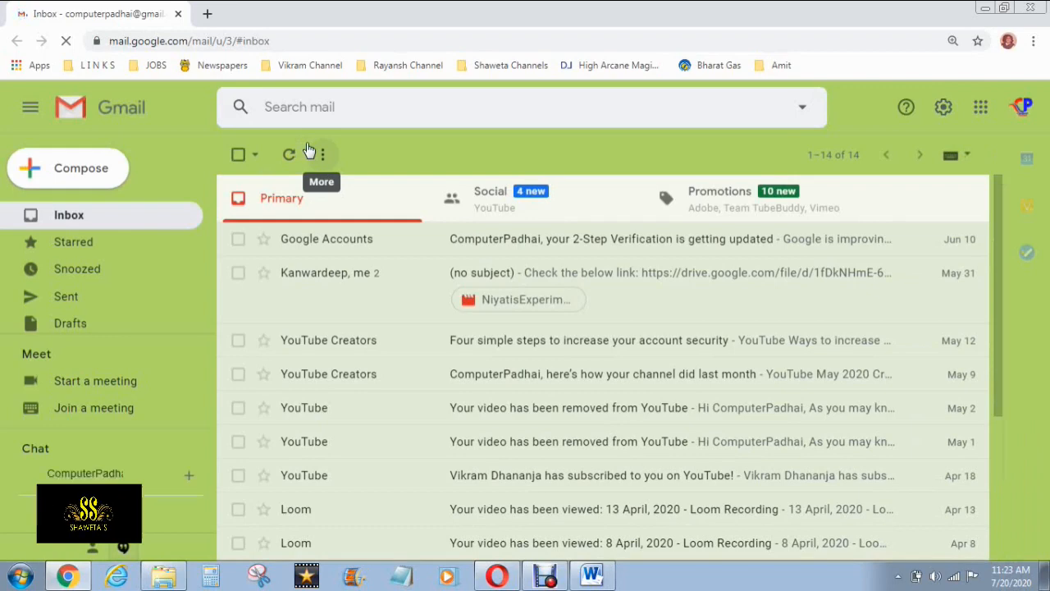
# Open Google Drive from the Gmail apps grid in a new tab
pyautogui.click(981, 107)
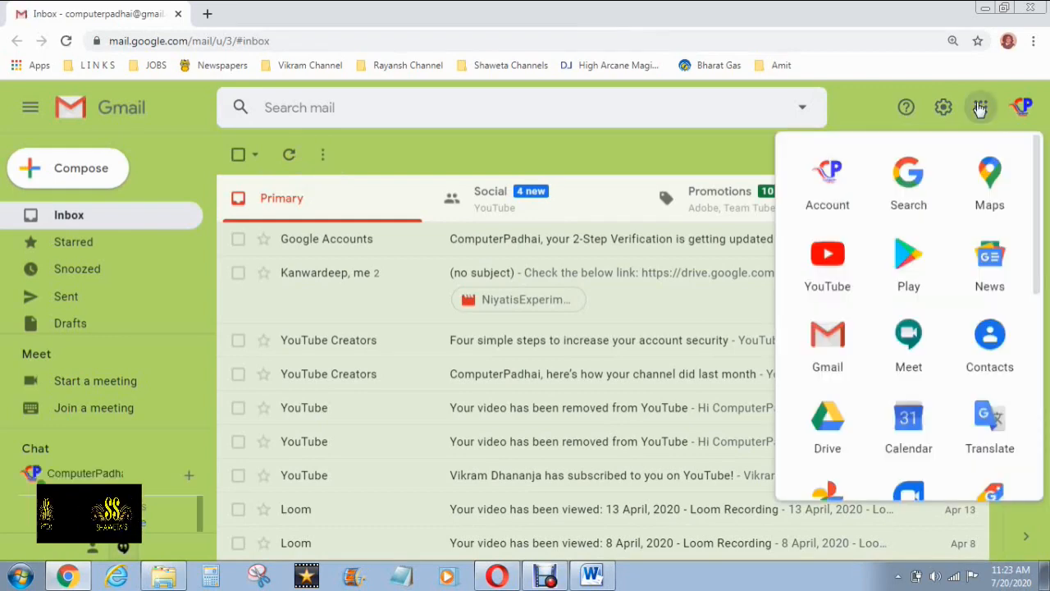
pyautogui.click(827, 422)
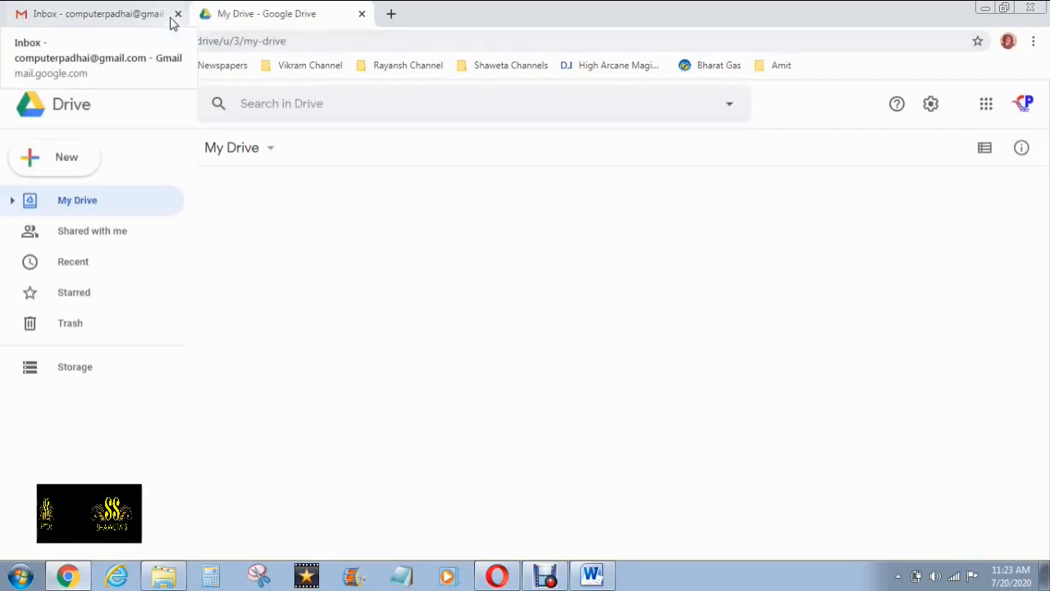
# Create a blank Google Form from Drive's New > More > Google Forms menu
pyautogui.click(59, 164)
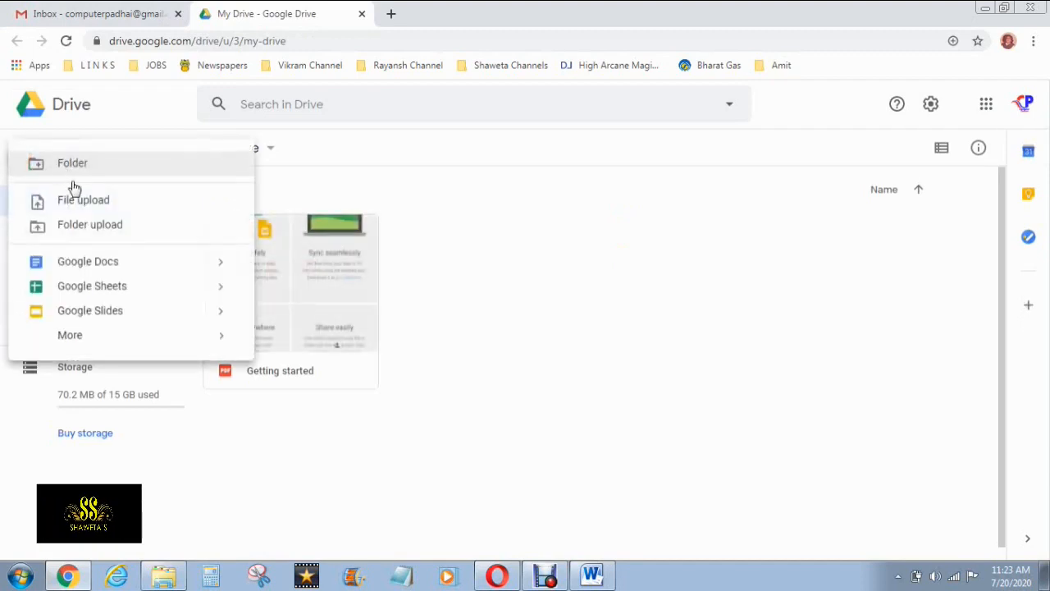
pyautogui.moveTo(220, 338)
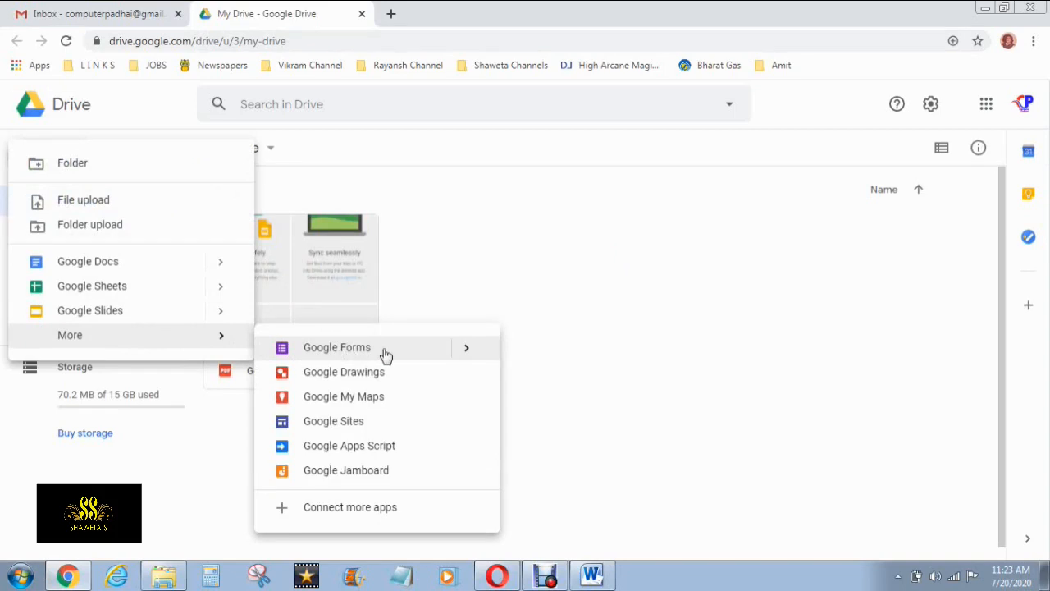
pyautogui.click(464, 351)
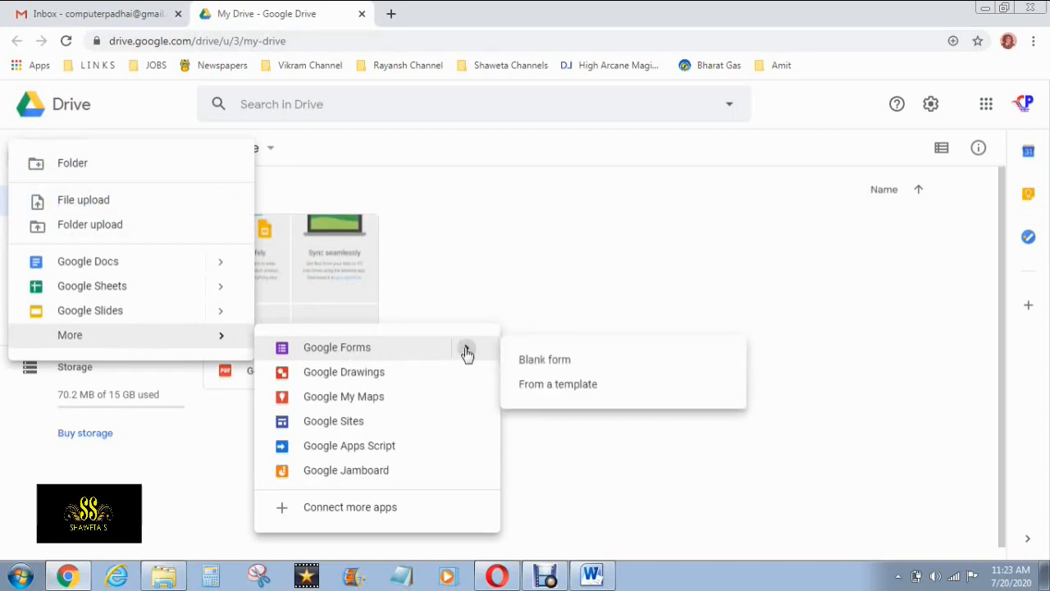
pyautogui.click(556, 362)
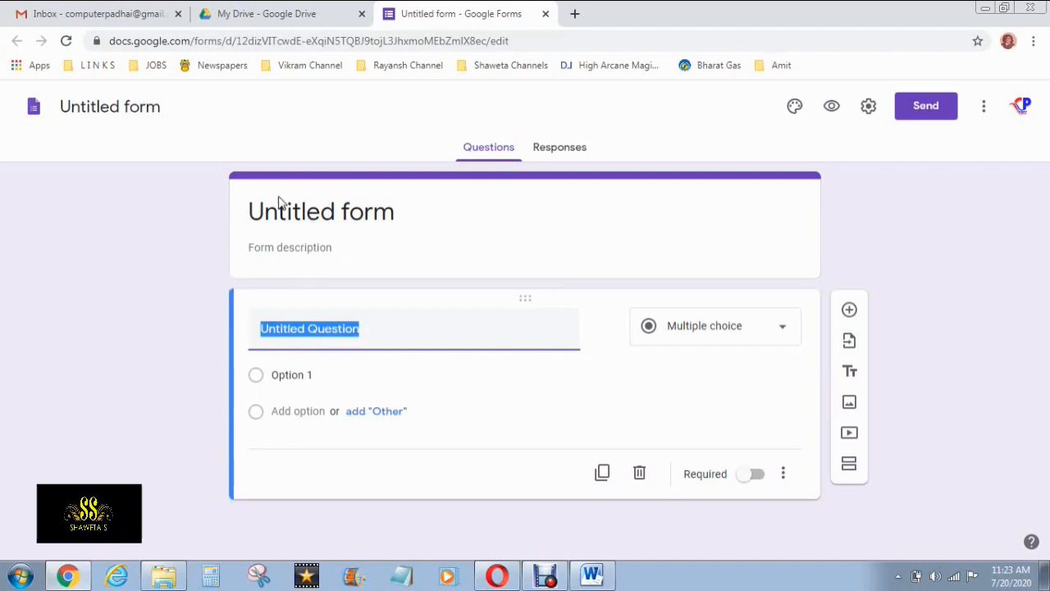
# Rename 'Untitled form' to 'MS Word Sample Test'
pyautogui.click(361, 205)
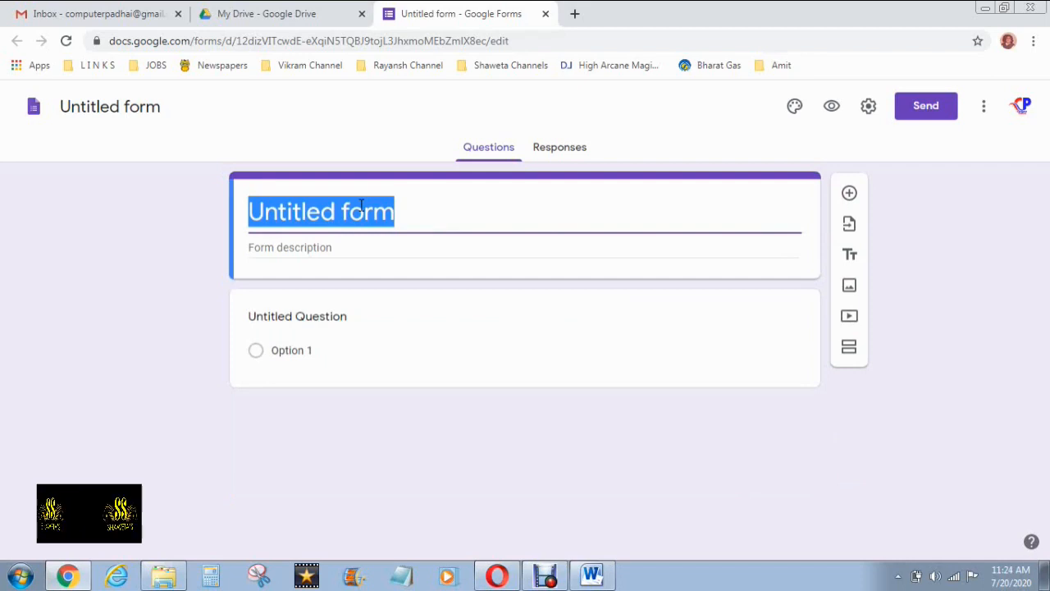
pyautogui.write('MS')
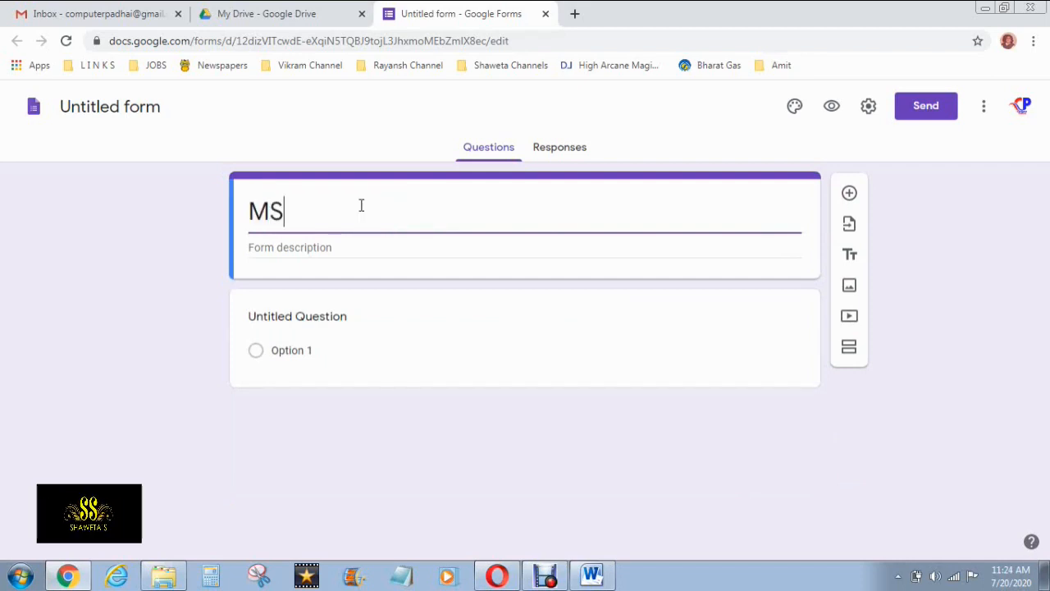
pyautogui.write(' Word ')
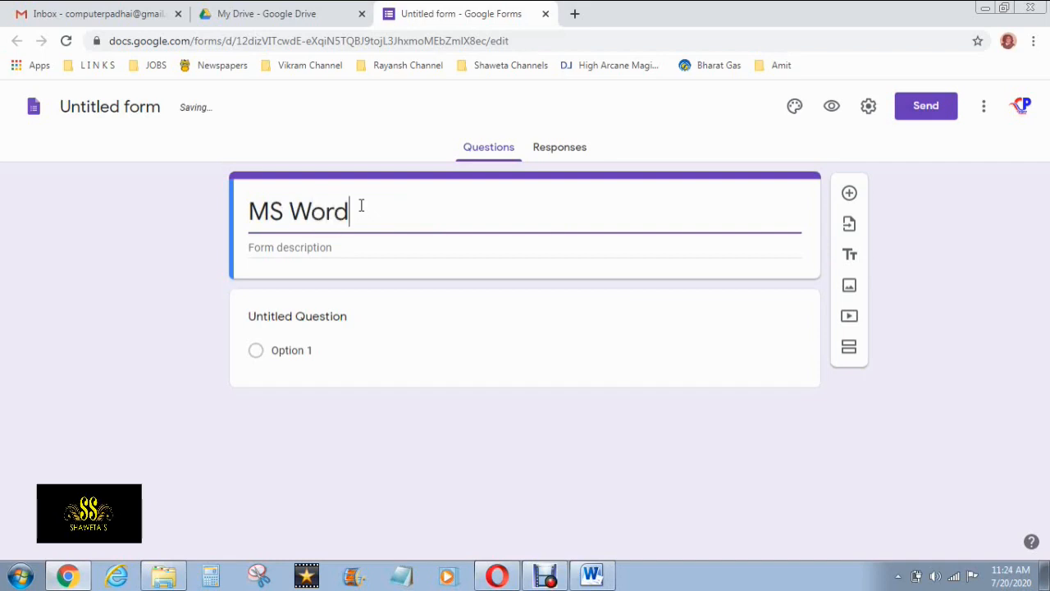
pyautogui.write('Sample')
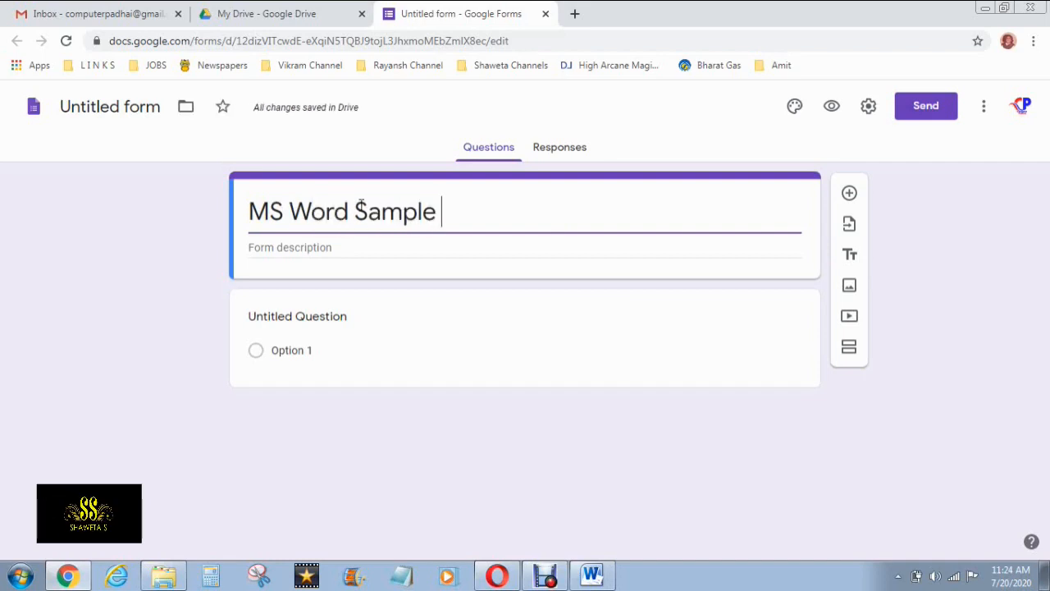
pyautogui.write(' Test')
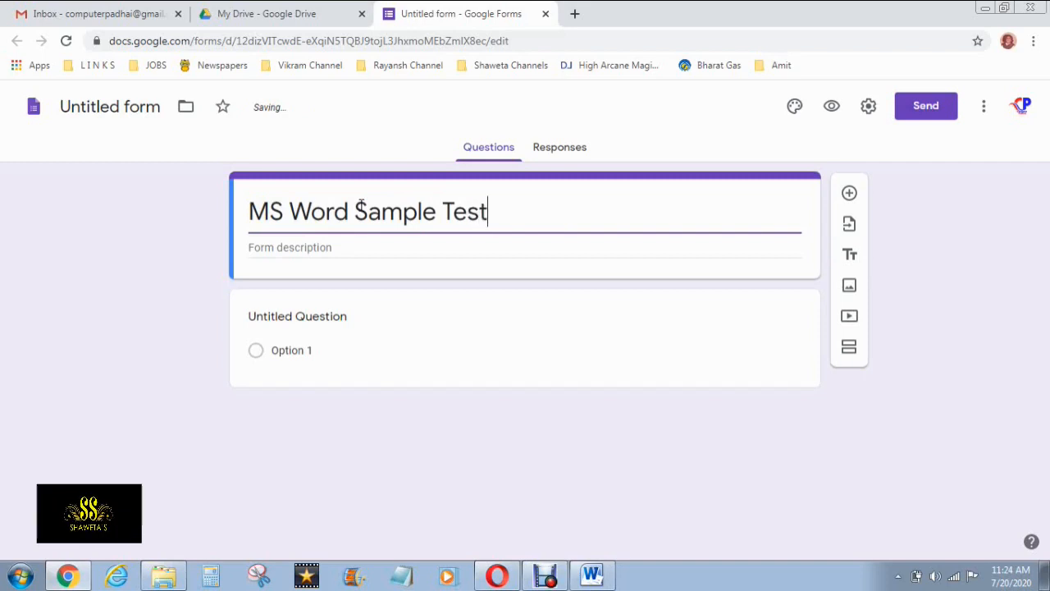
pyautogui.click(423, 236)
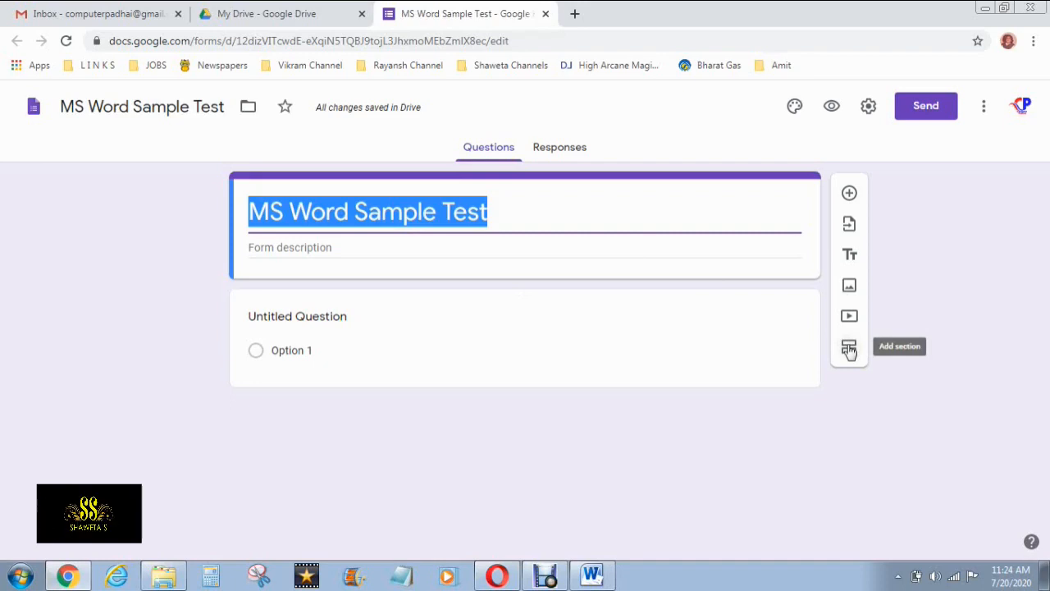
# Add an 'Untitled Section' as section 2, holding the untitled question
pyautogui.click(849, 350)
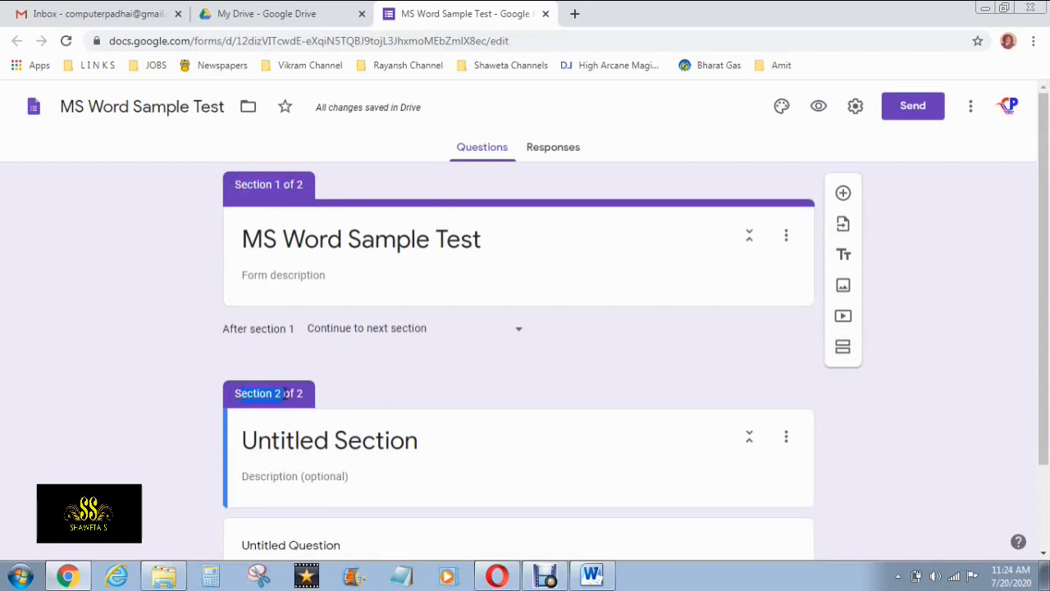
pyautogui.click(364, 227)
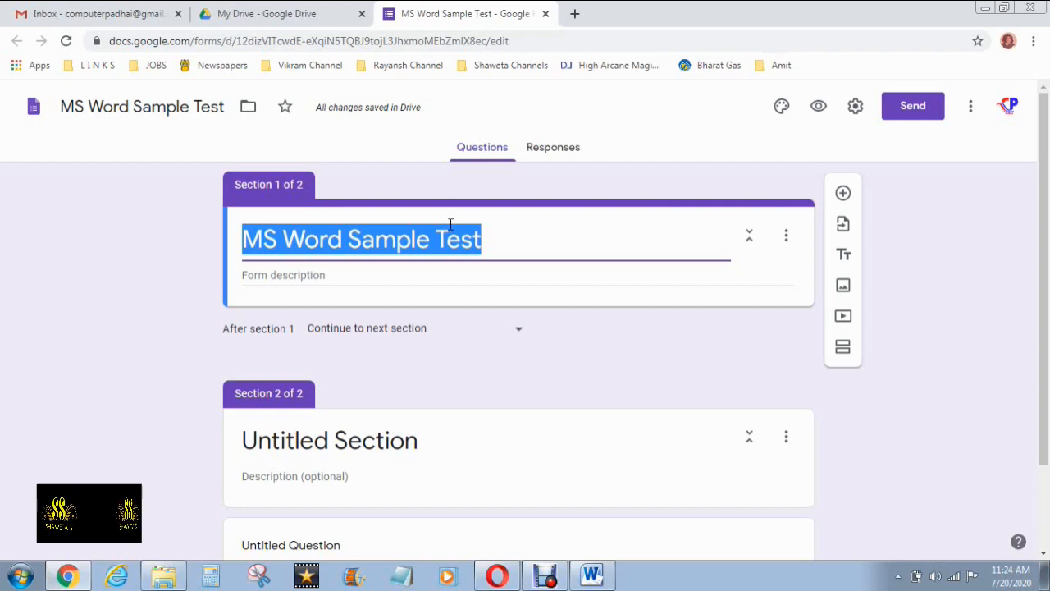
pyautogui.scroll(-2, 450, 225)
pyautogui.scroll(2, 450, 224)
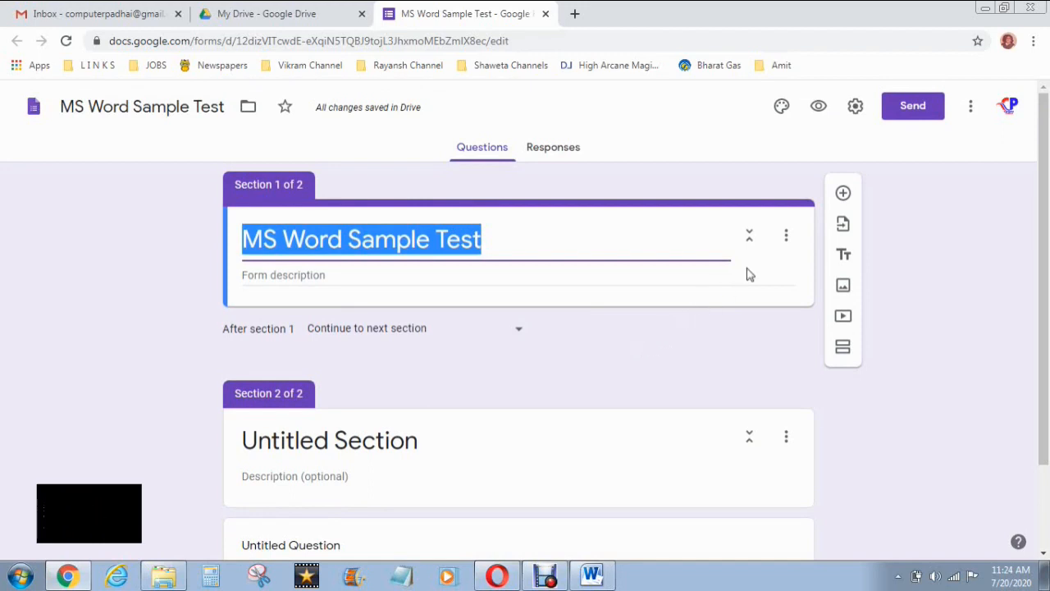
# Turn on quiz mode with grades released after manual review and correct answers hidden
pyautogui.click(856, 110)
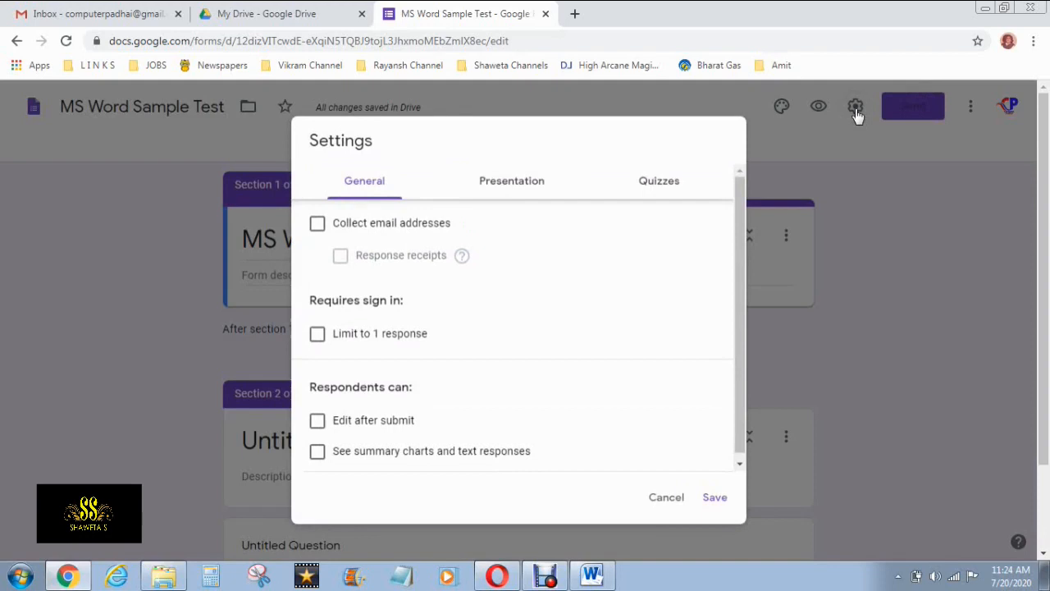
pyautogui.click(671, 180)
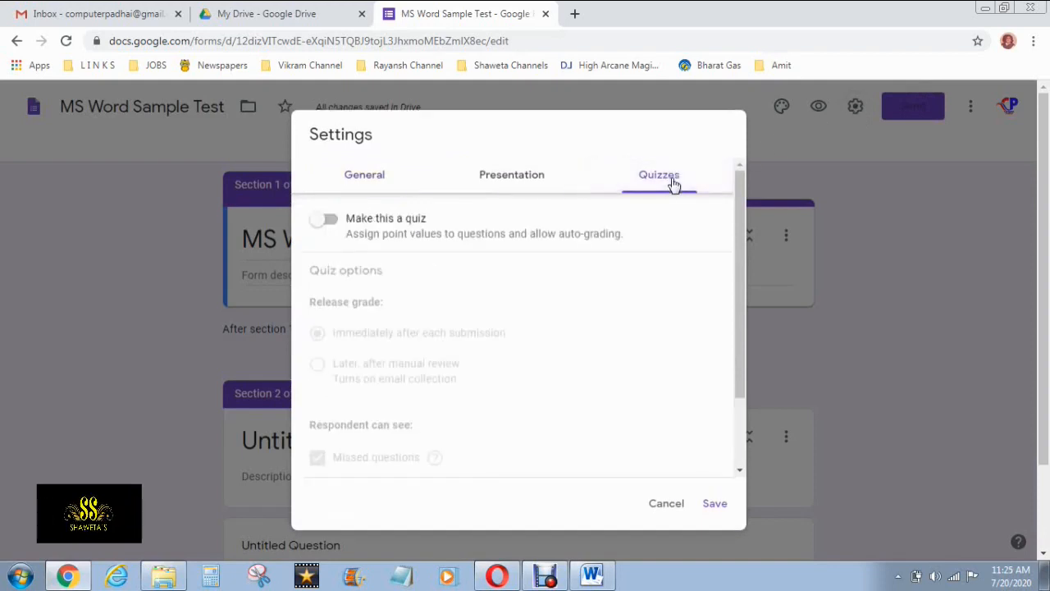
pyautogui.click(329, 223)
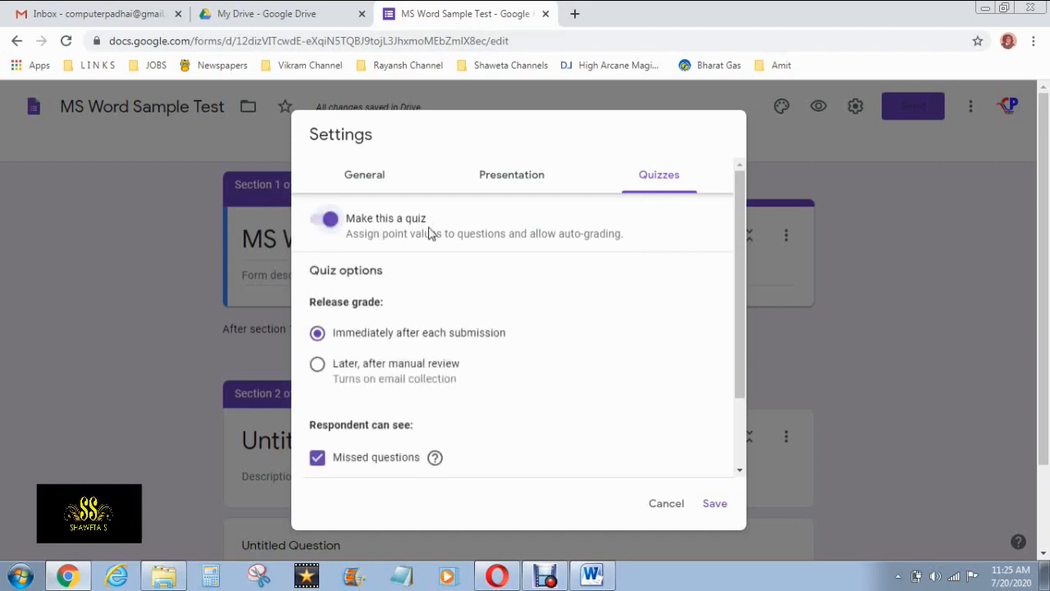
pyautogui.scroll(-1, 498, 287)
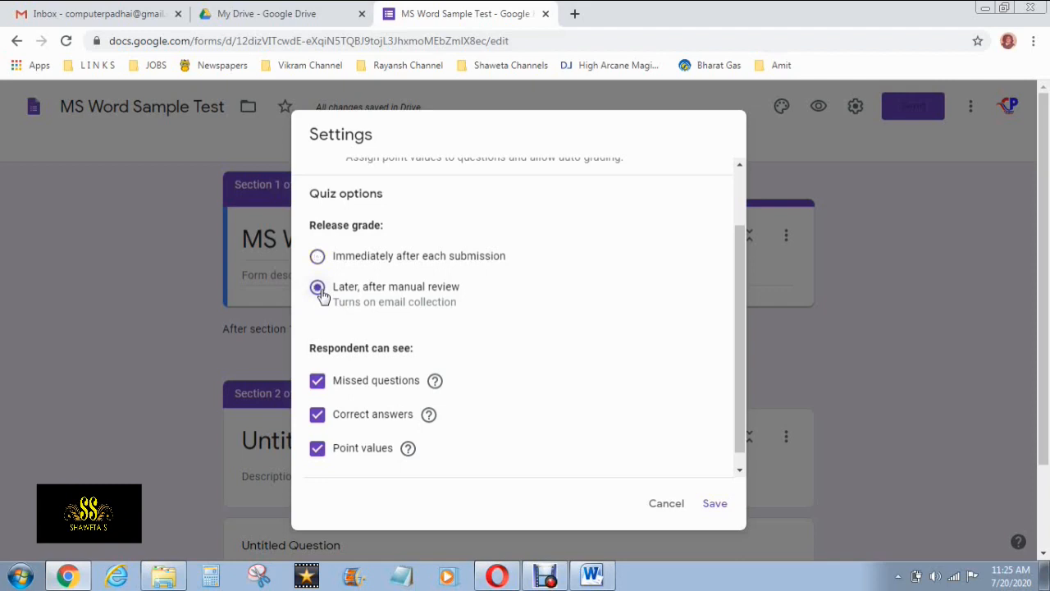
pyautogui.scroll(-1, 478, 310)
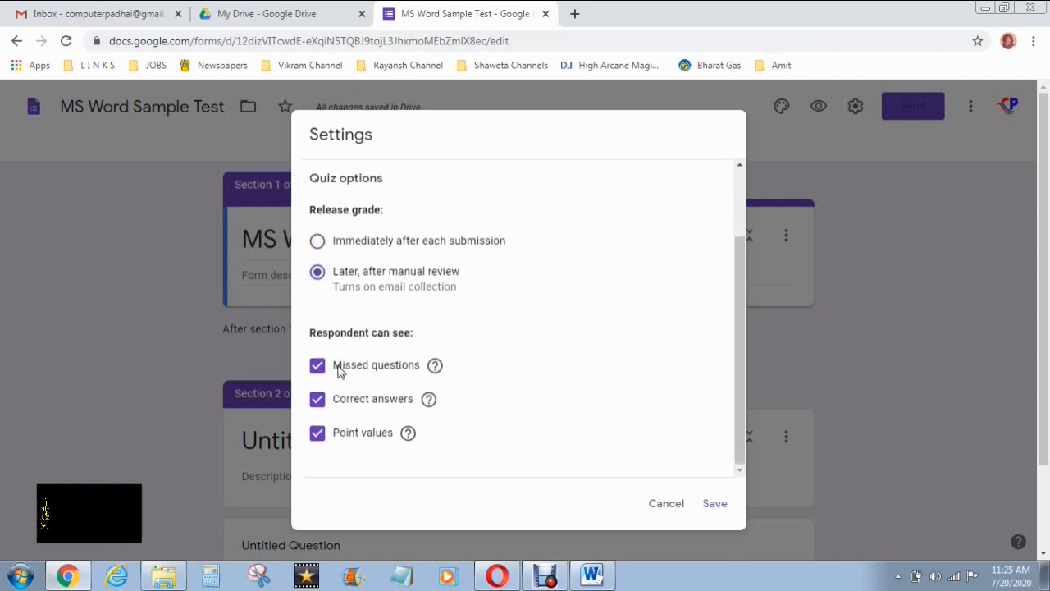
pyautogui.click(316, 404)
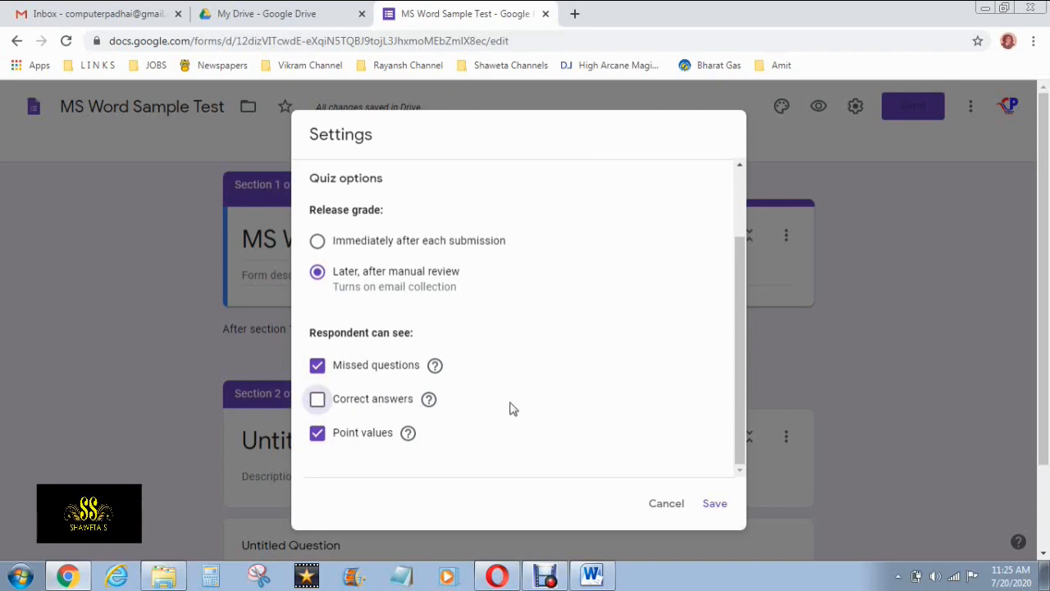
pyautogui.scroll(-2, 509, 410)
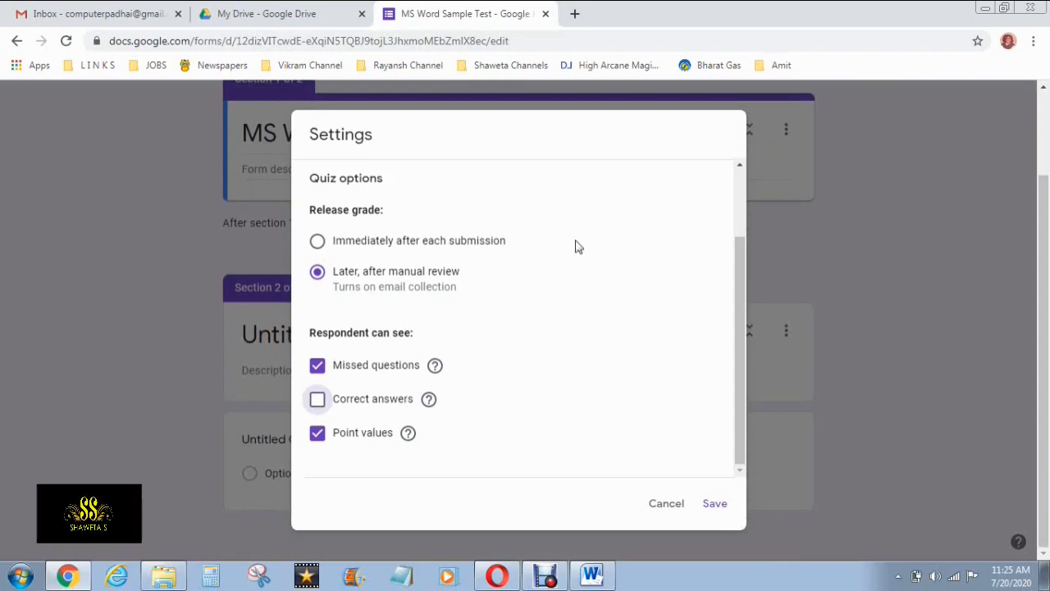
pyautogui.scroll(3, 574, 263)
# Enable Shuffle question order in the Presentation settings
pyautogui.click(520, 182)
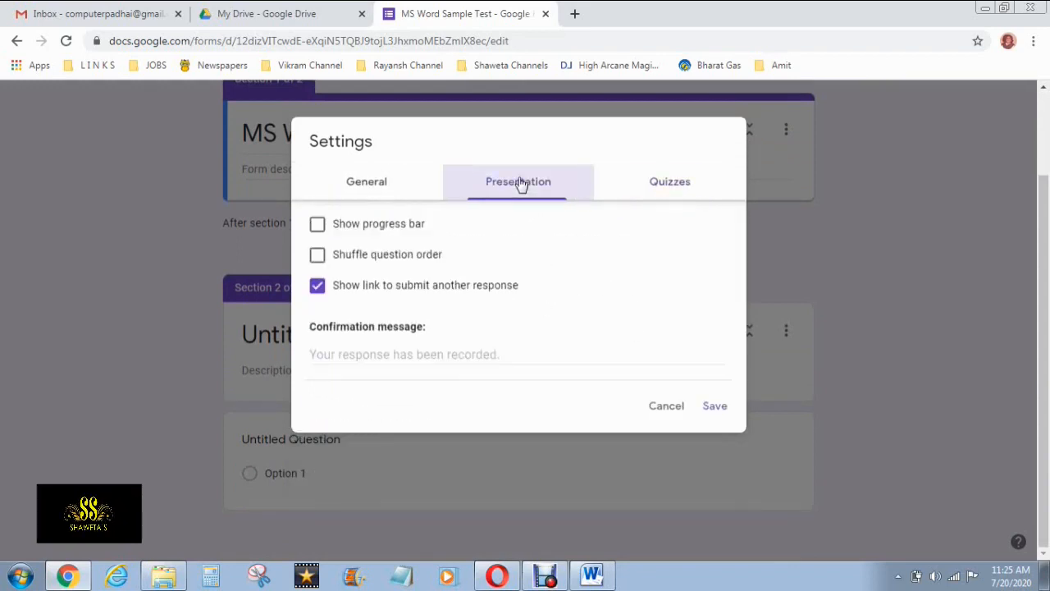
pyautogui.scroll(1, 569, 270)
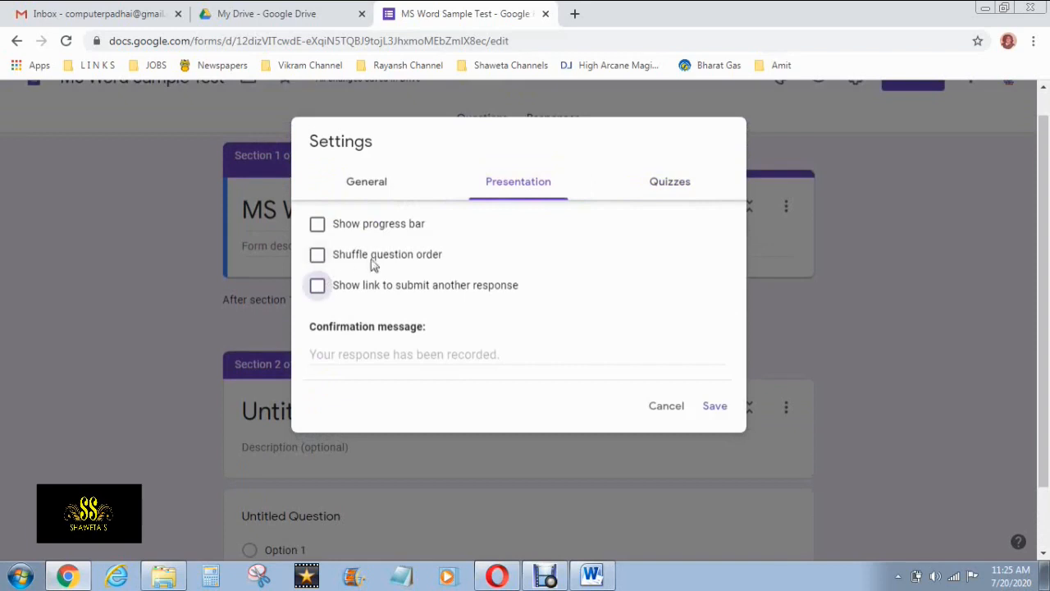
pyautogui.click(317, 261)
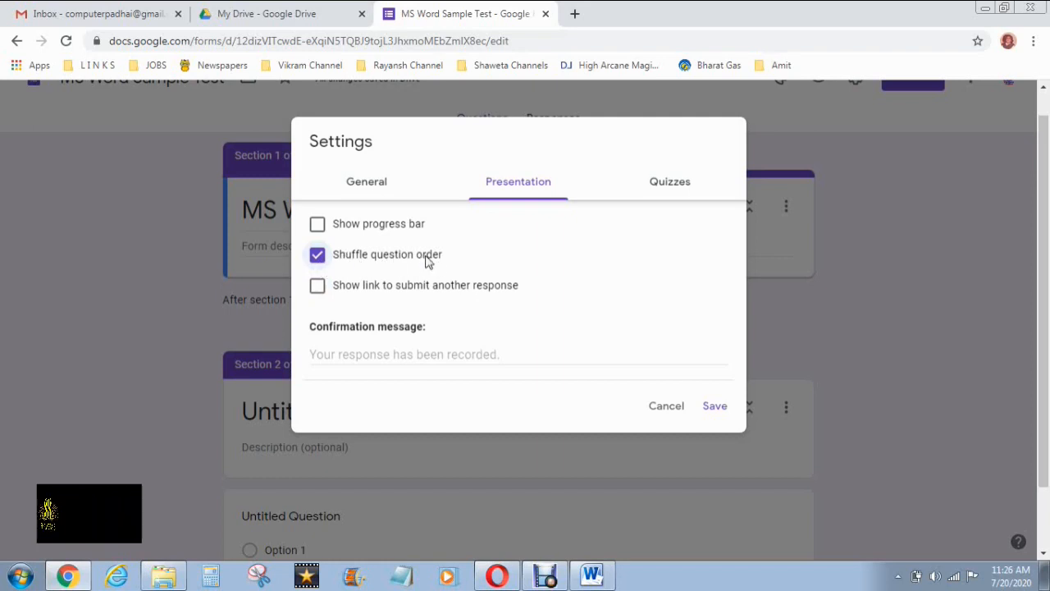
pyautogui.click(387, 190)
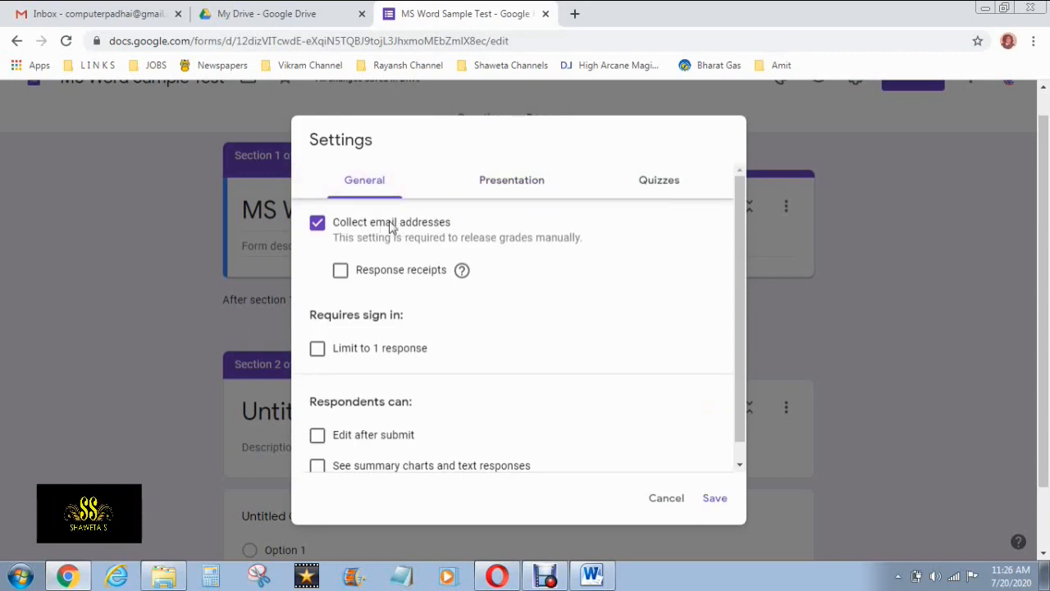
# Keep email collection on, tick Limit to 1 response, and bring back the quiz options
pyautogui.click(337, 226)
pyautogui.click(336, 226)
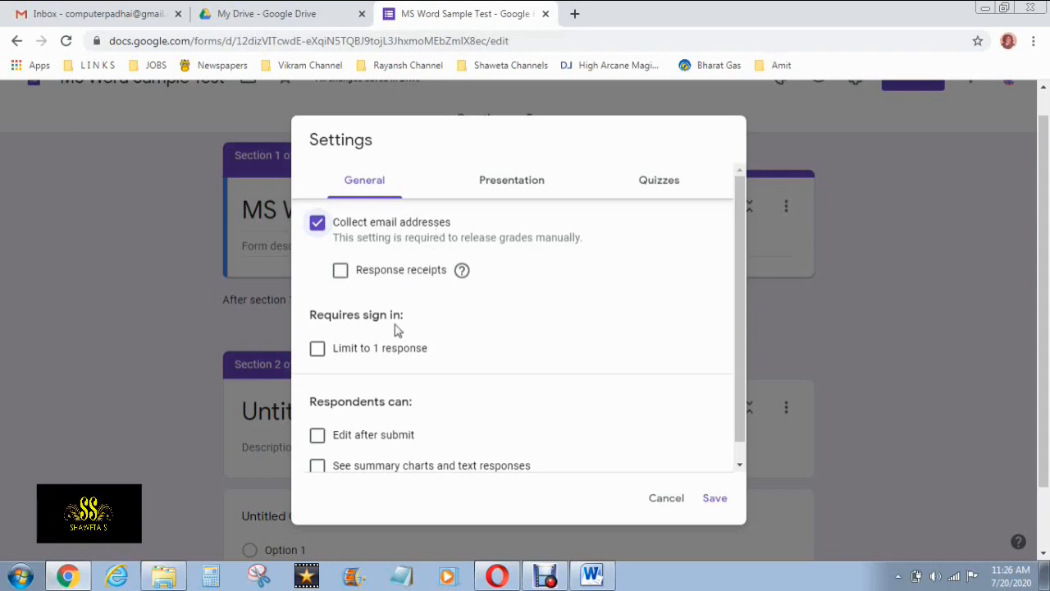
pyautogui.click(317, 354)
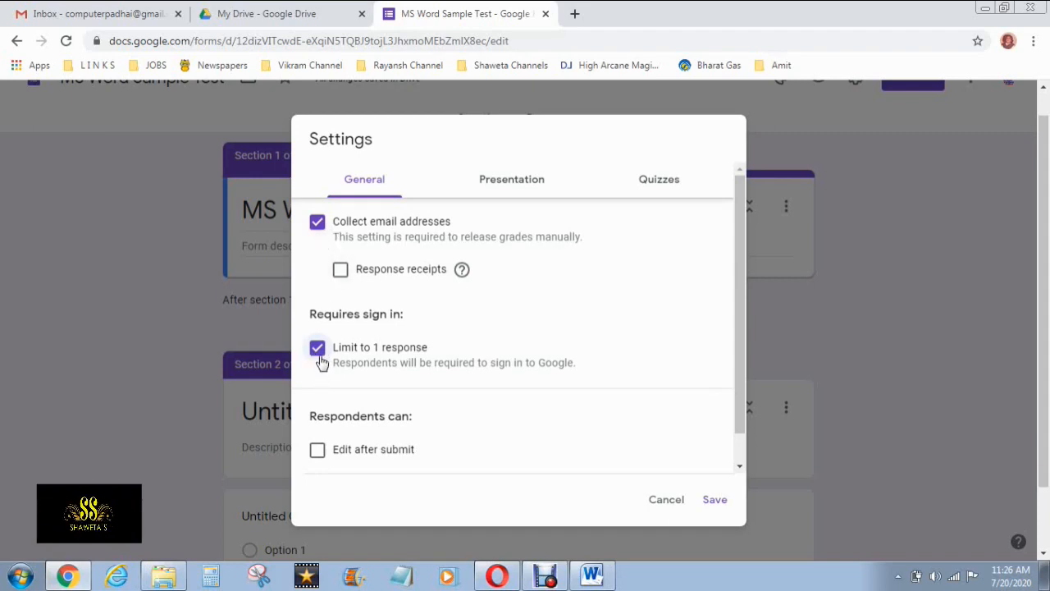
pyautogui.scroll(-1, 422, 364)
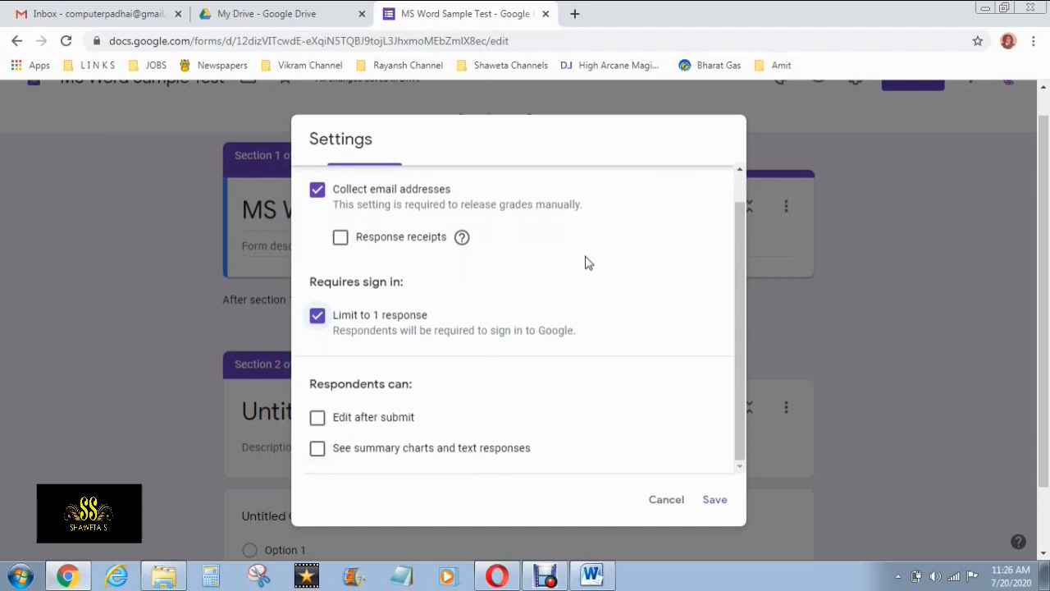
pyautogui.scroll(1, 607, 237)
pyautogui.click(657, 177)
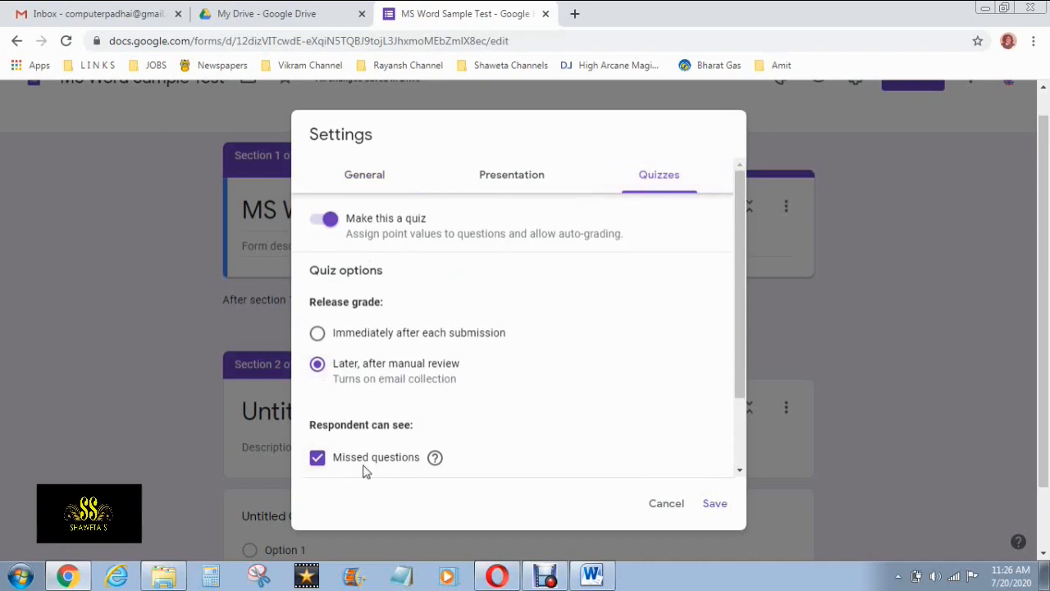
# Review the Presentation and General settings, then save them so emails are collected
pyautogui.scroll(-2, 348, 466)
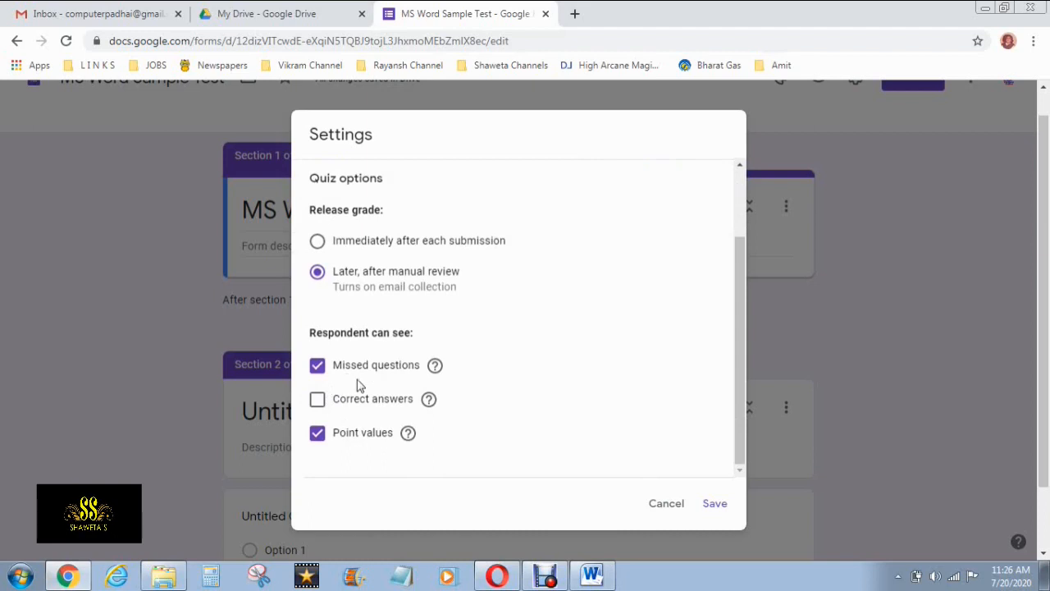
pyautogui.scroll(2, 531, 392)
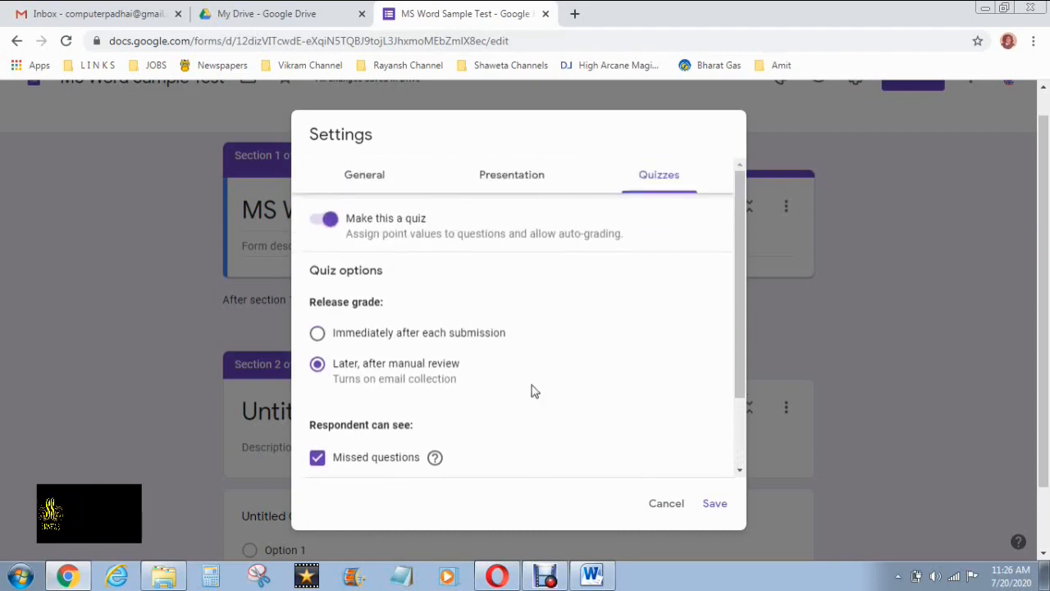
pyautogui.click(526, 177)
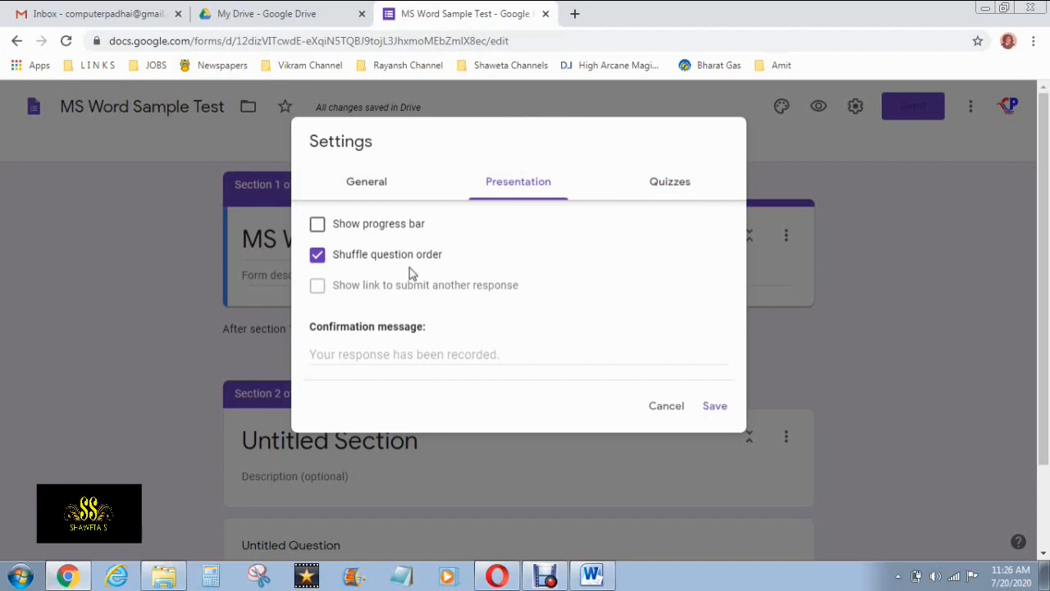
pyautogui.click(384, 185)
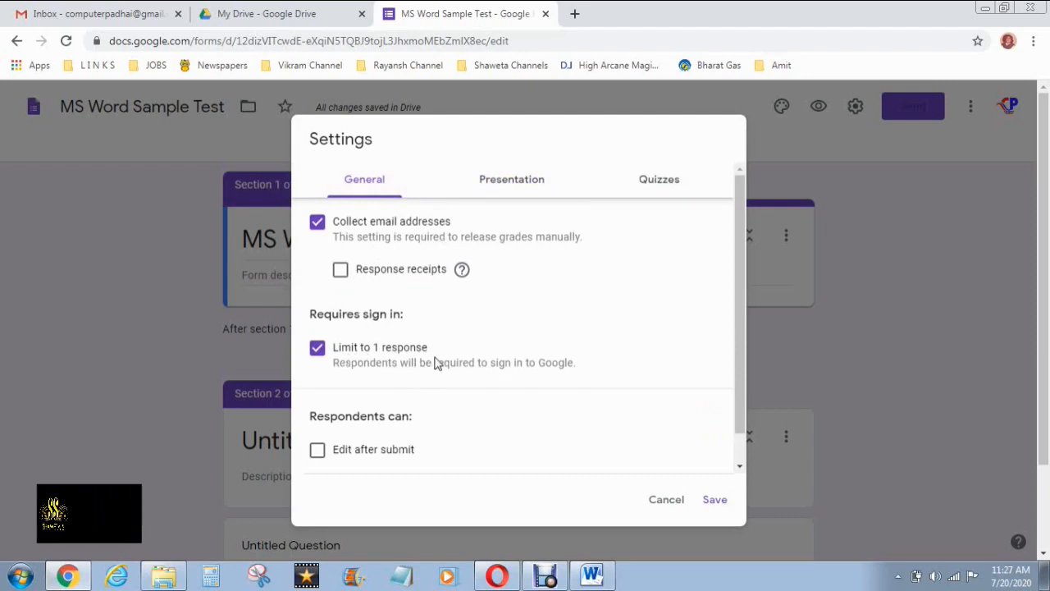
pyautogui.scroll(-1, 443, 359)
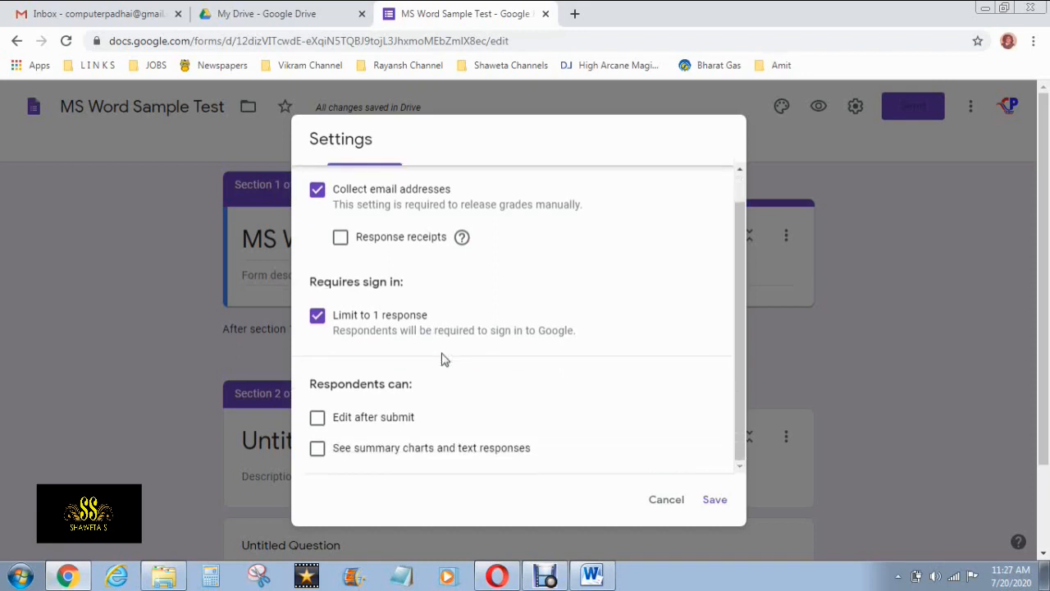
pyautogui.scroll(-1, 443, 359)
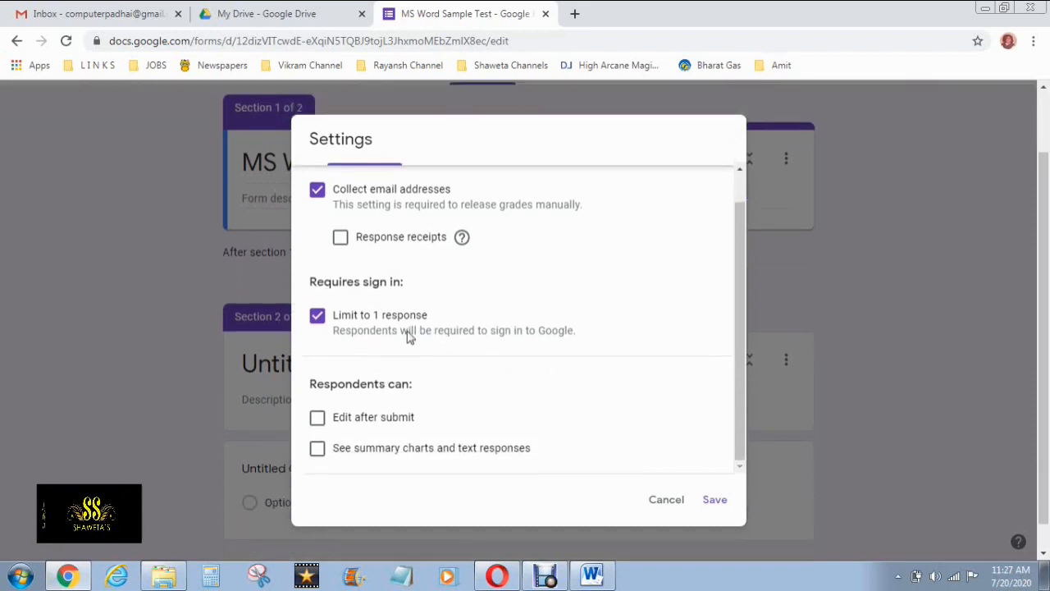
pyautogui.click(714, 500)
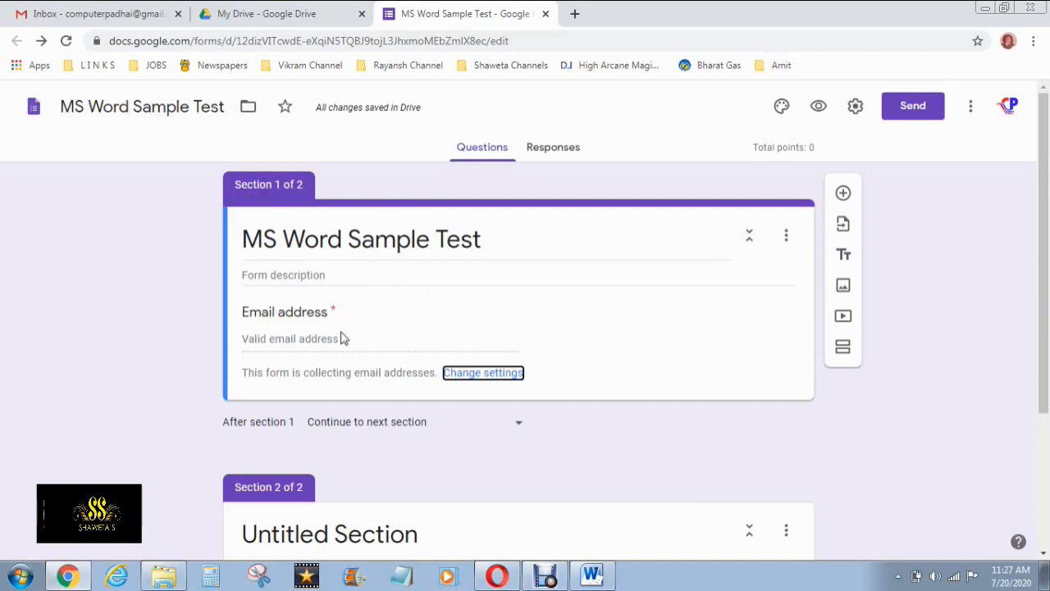
# Add a question titled 'Class & Section' to section 1
pyautogui.scroll(-1, 343, 338)
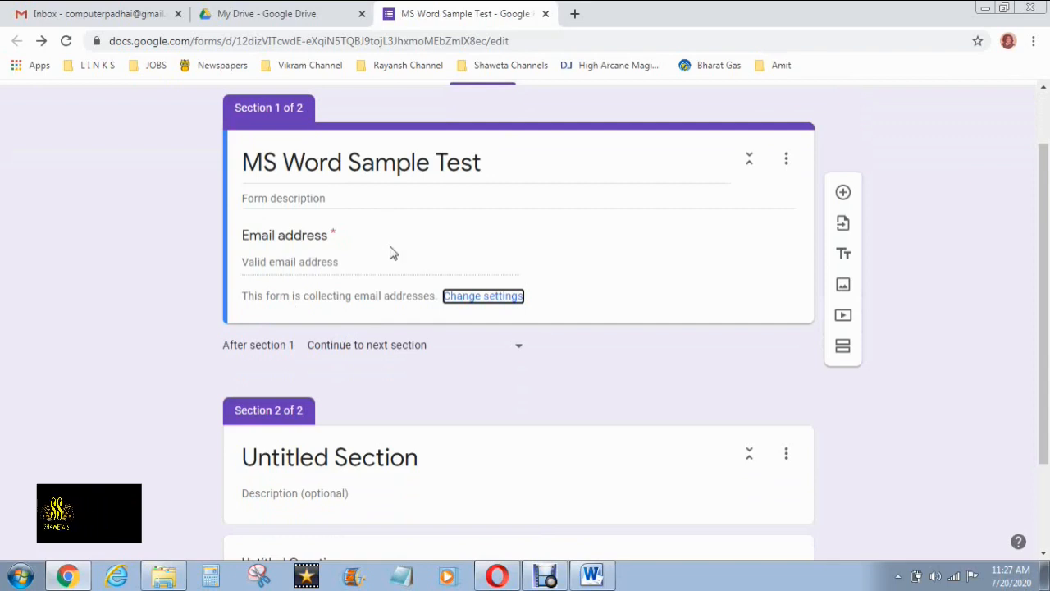
pyautogui.click(686, 160)
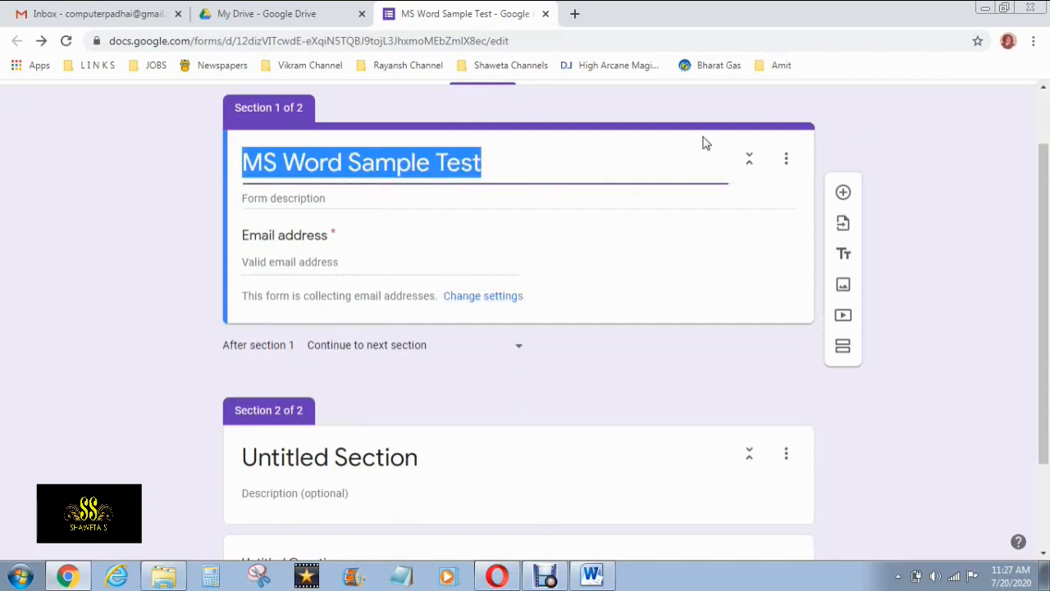
pyautogui.click(561, 132)
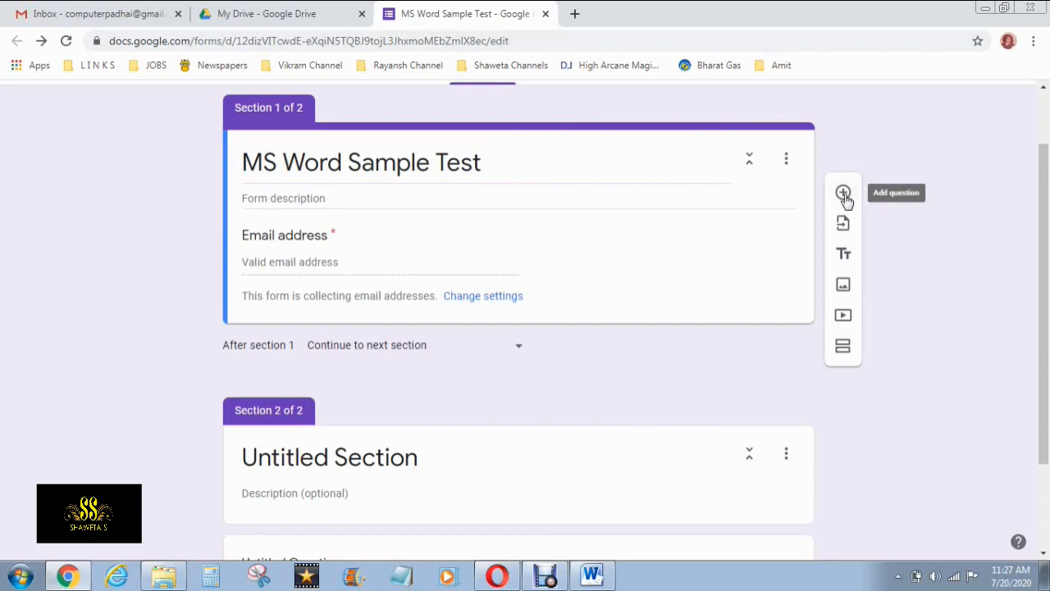
pyautogui.click(843, 193)
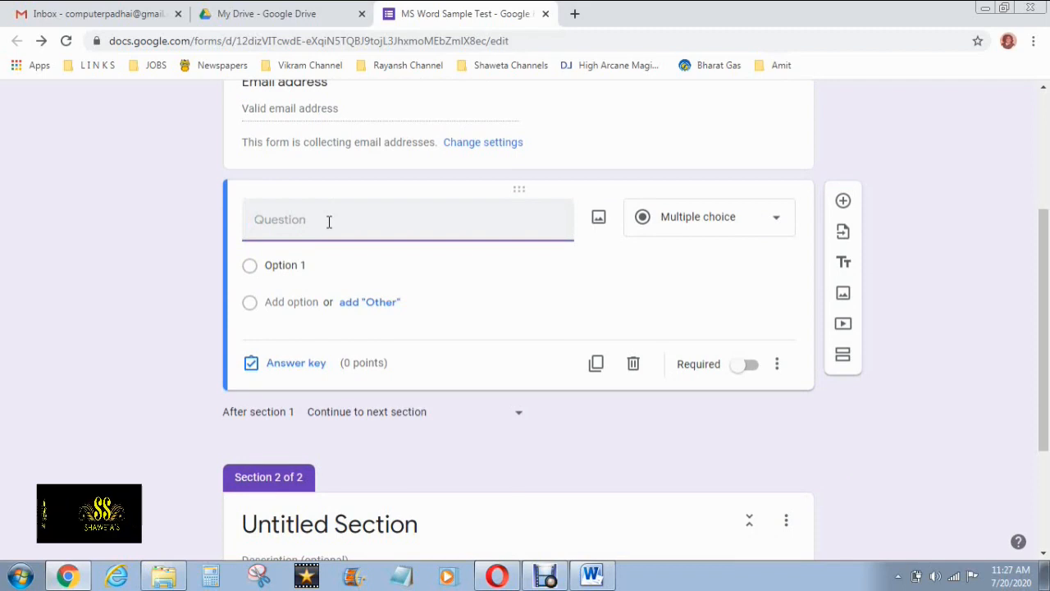
pyautogui.write('Section')
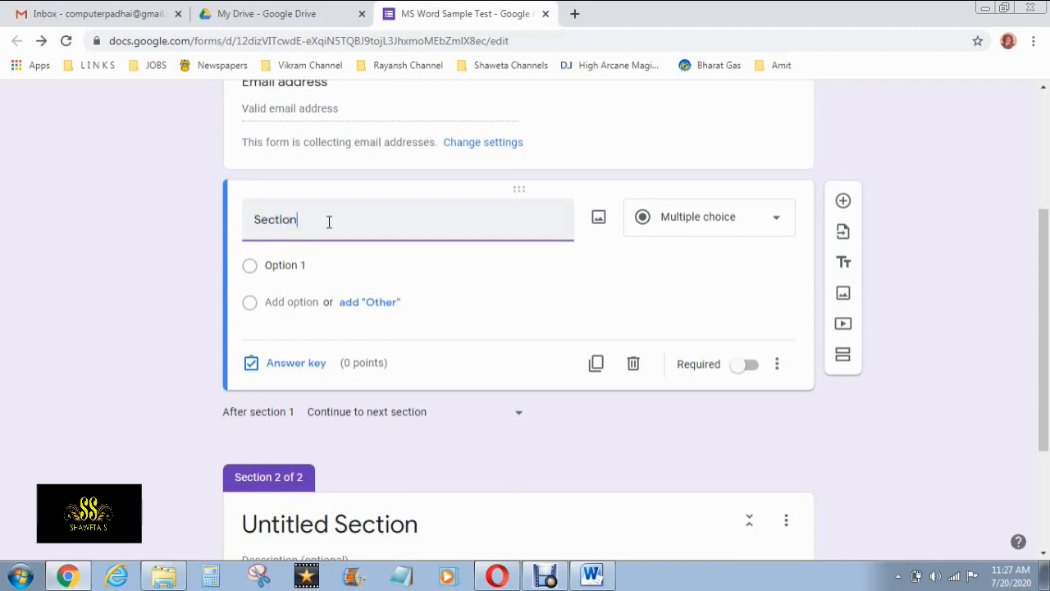
pyautogui.press('BackSpace')
pyautogui.press('BackSpace')
pyautogui.press('BackSpace')
pyautogui.press('BackSpace')
pyautogui.press('BackSpace')
pyautogui.press('BackSpace')
pyautogui.press('BackSpace')
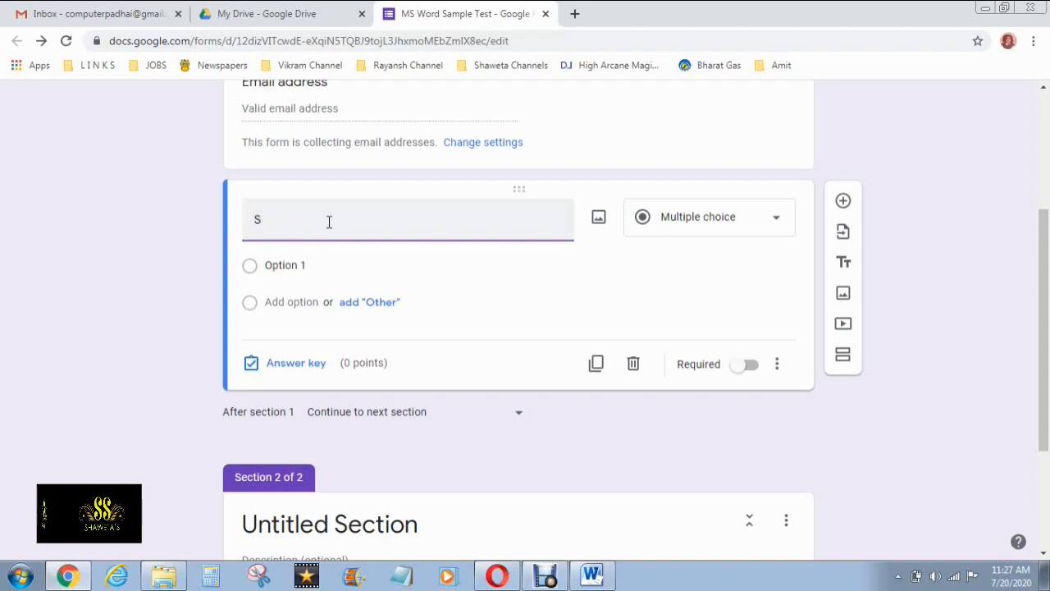
pyautogui.write('Class & Section')
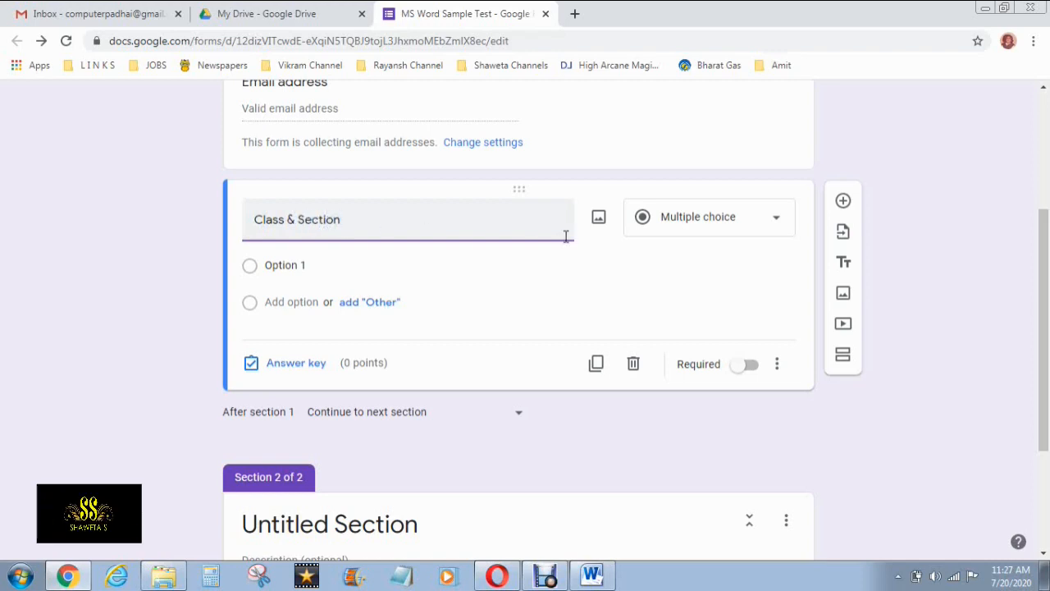
pyautogui.click(757, 218)
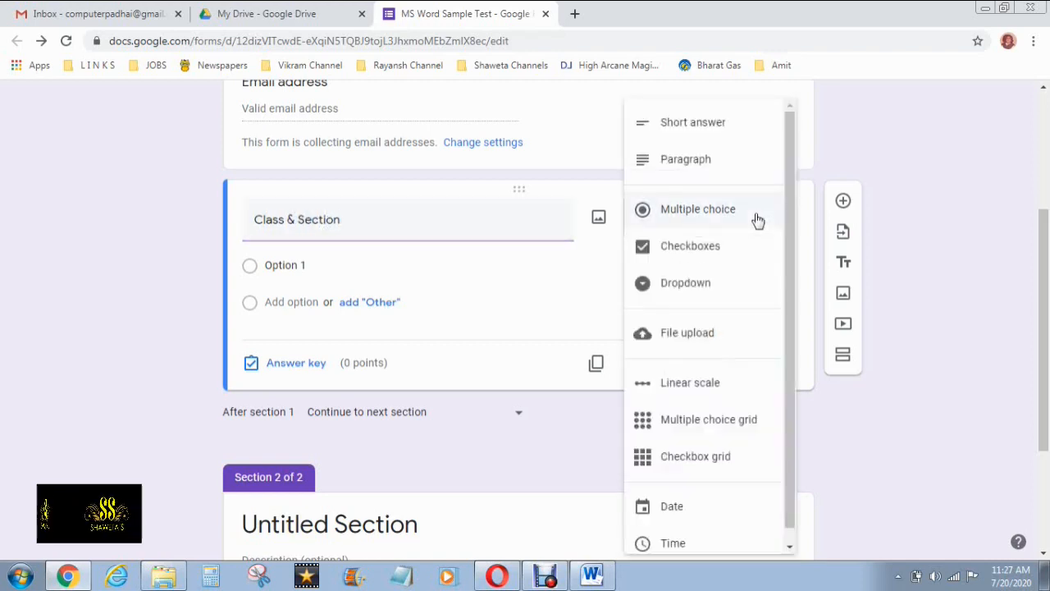
# Change Class & Section to a dropdown with options 3 A, 3 B and 3 C
pyautogui.click(693, 287)
pyautogui.click(283, 274)
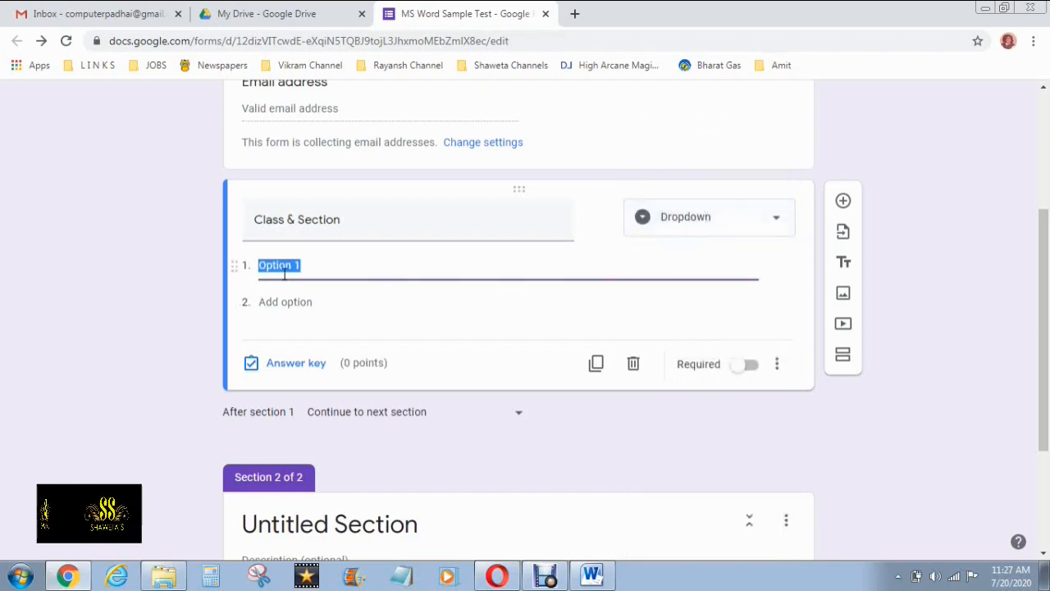
pyautogui.write('3 A')
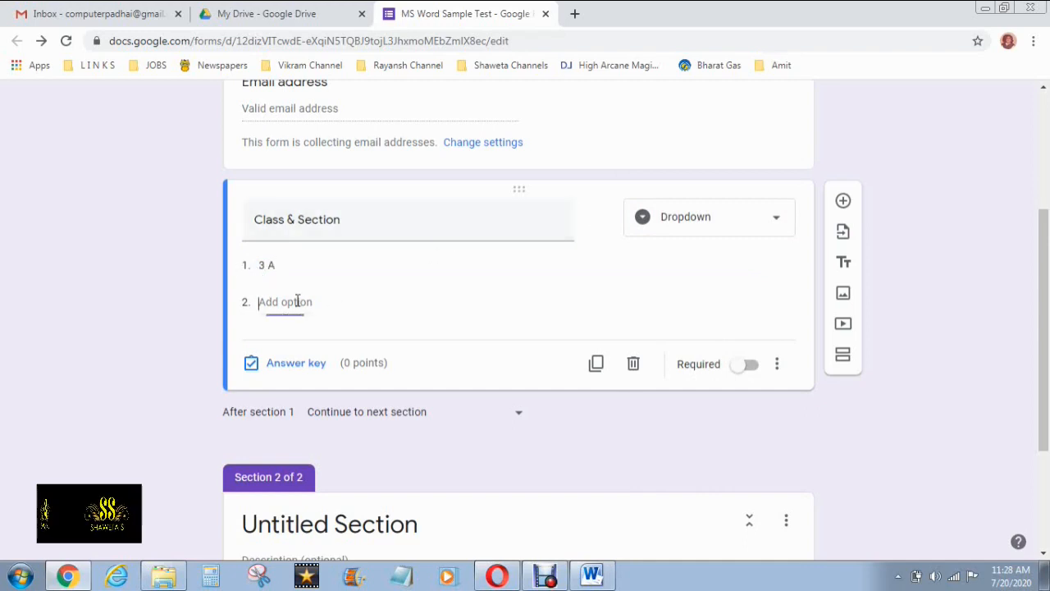
pyautogui.click(267, 302)
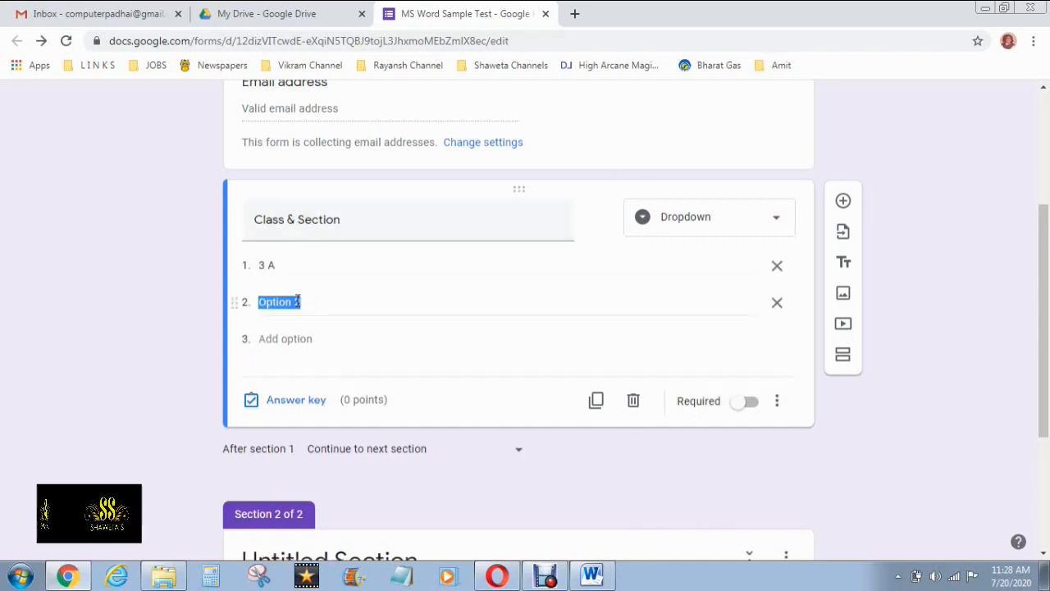
pyautogui.write('3 B')
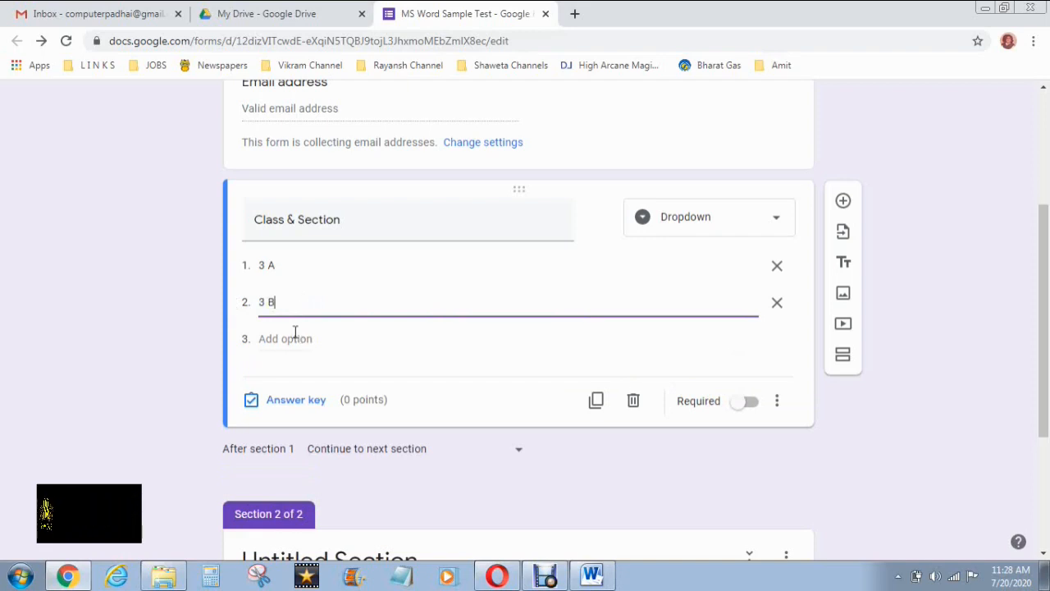
pyautogui.click(294, 338)
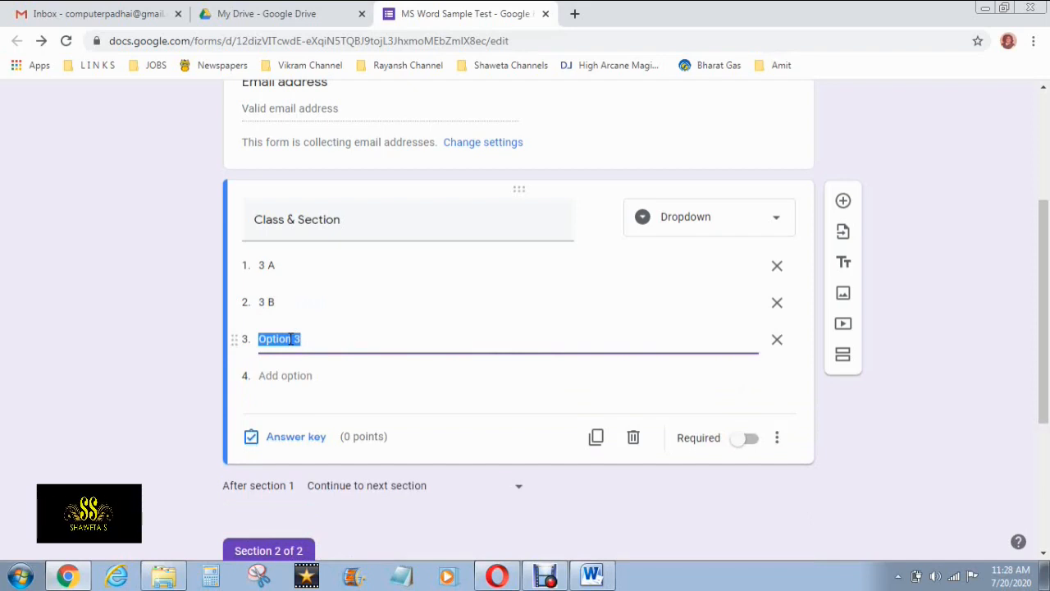
pyautogui.write('3 C')
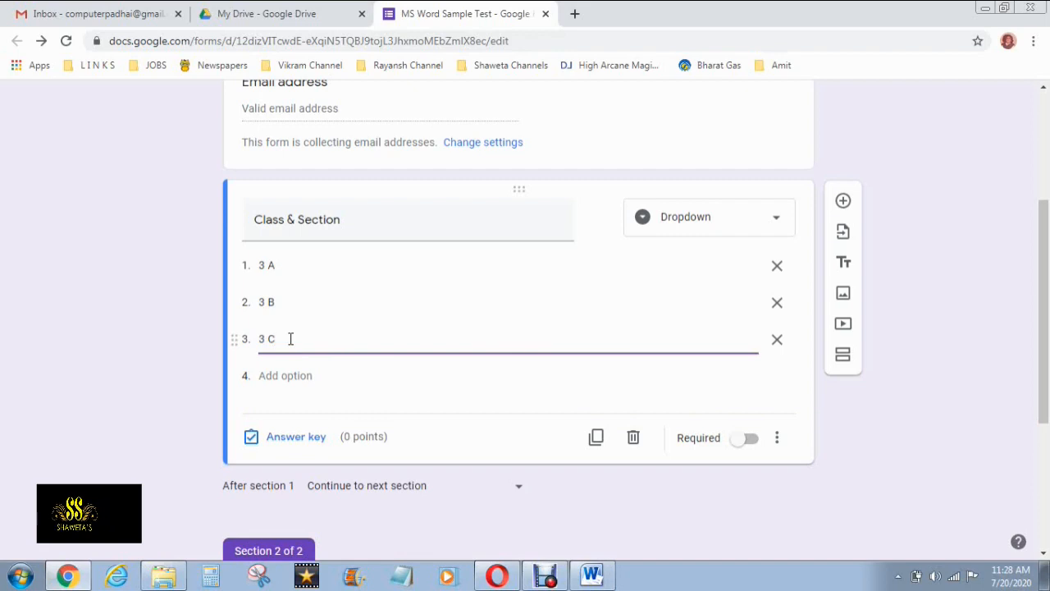
# Mark the Class & Section question as required
pyautogui.scroll(-1, 388, 339)
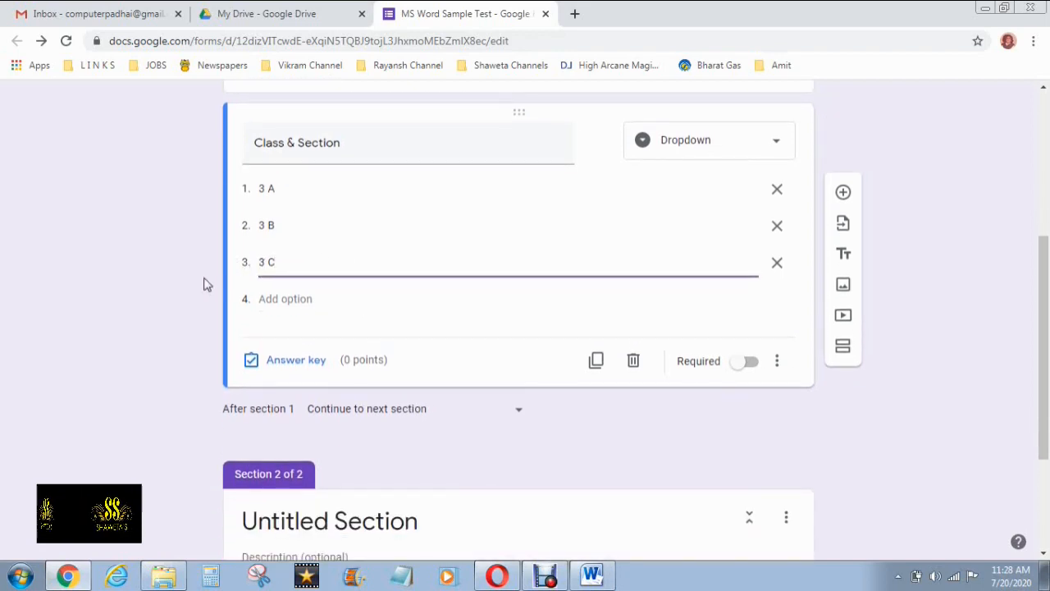
pyautogui.scroll(-1, 194, 297)
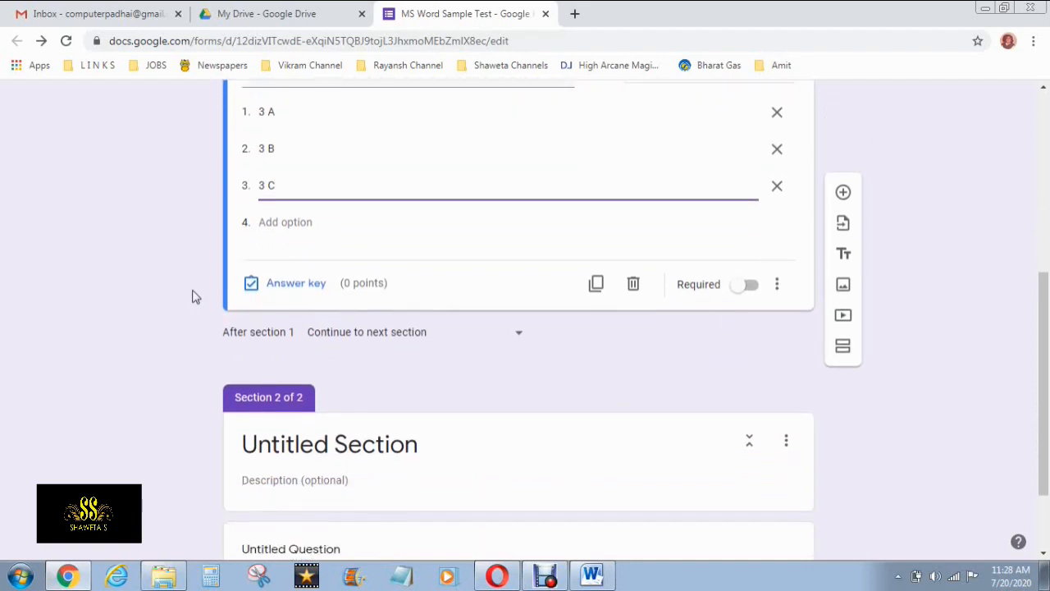
pyautogui.click(746, 284)
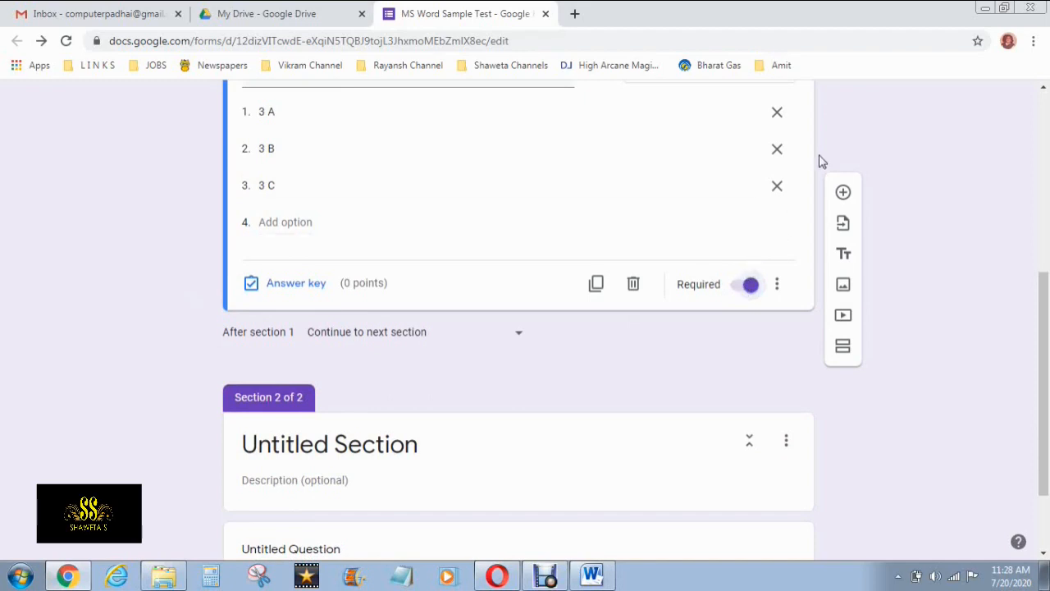
pyautogui.scroll(2, 848, 166)
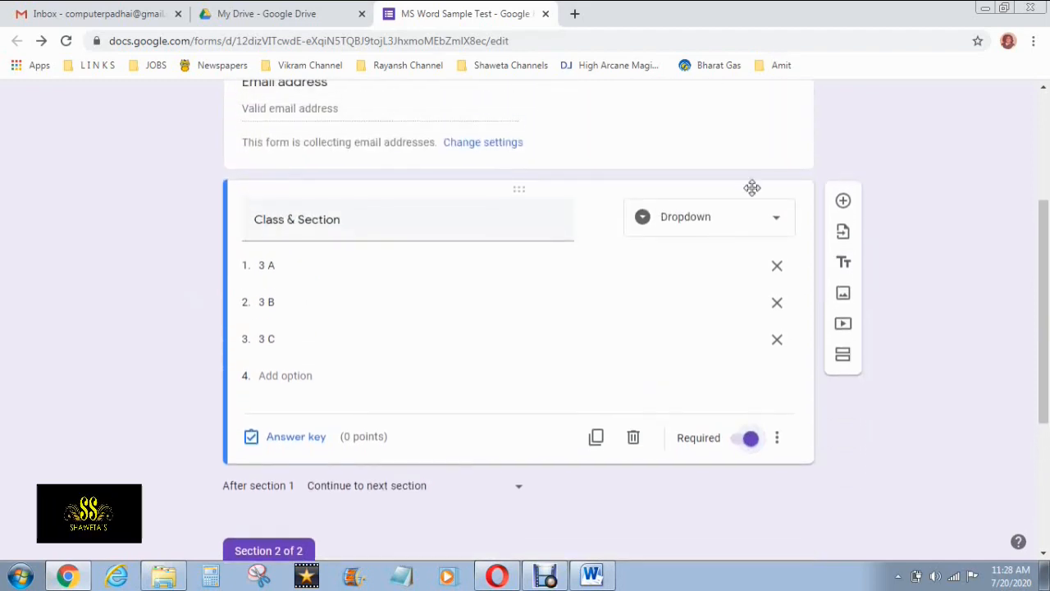
pyautogui.scroll(-1, 752, 188)
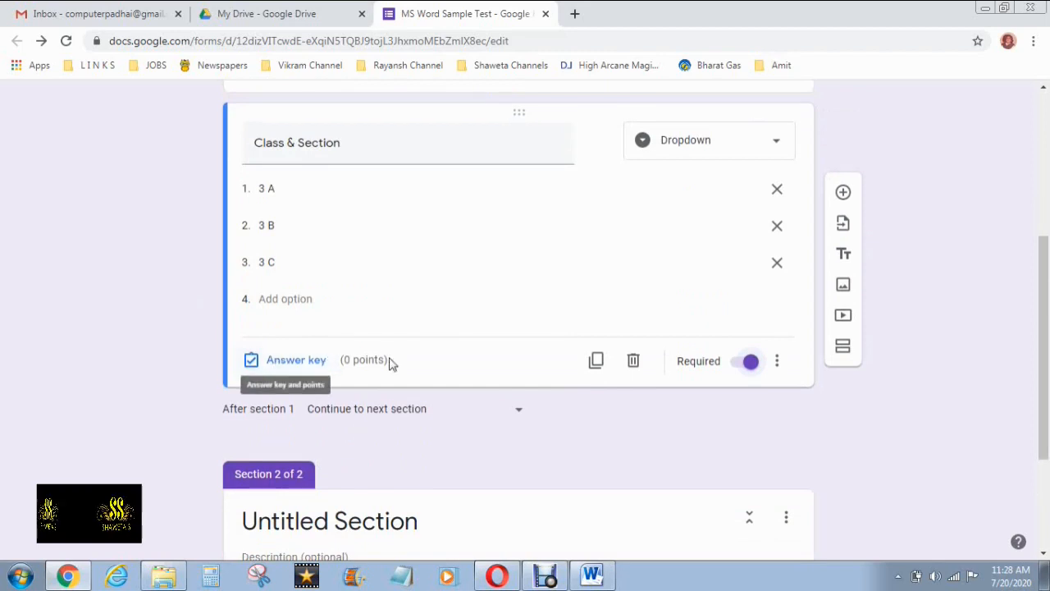
# Add a short-answer 'Admission No' question below Class & Section and switch Required on
pyautogui.click(845, 196)
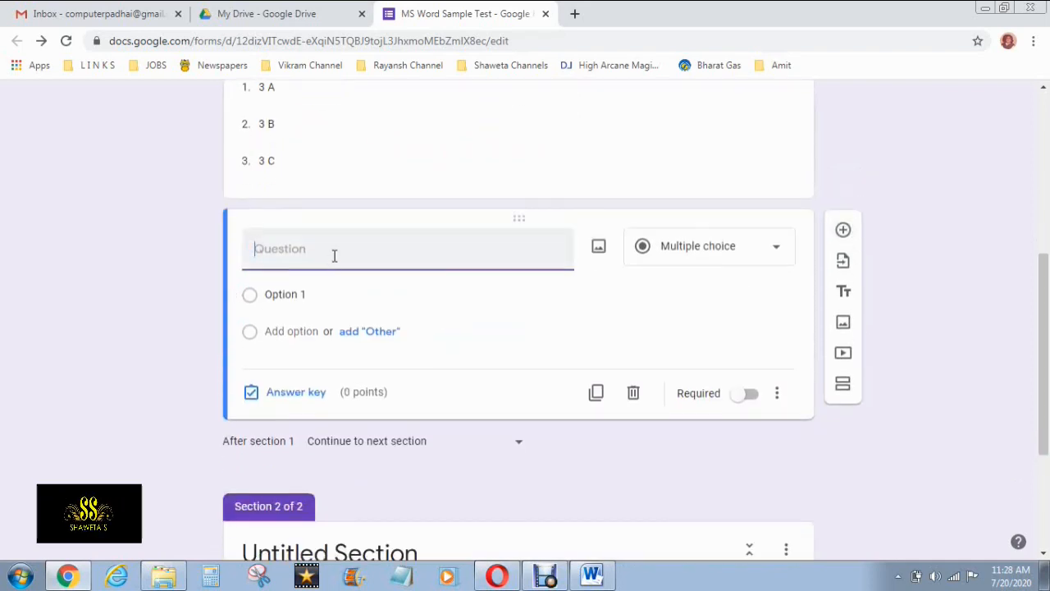
pyautogui.click(723, 257)
pyautogui.click(702, 130)
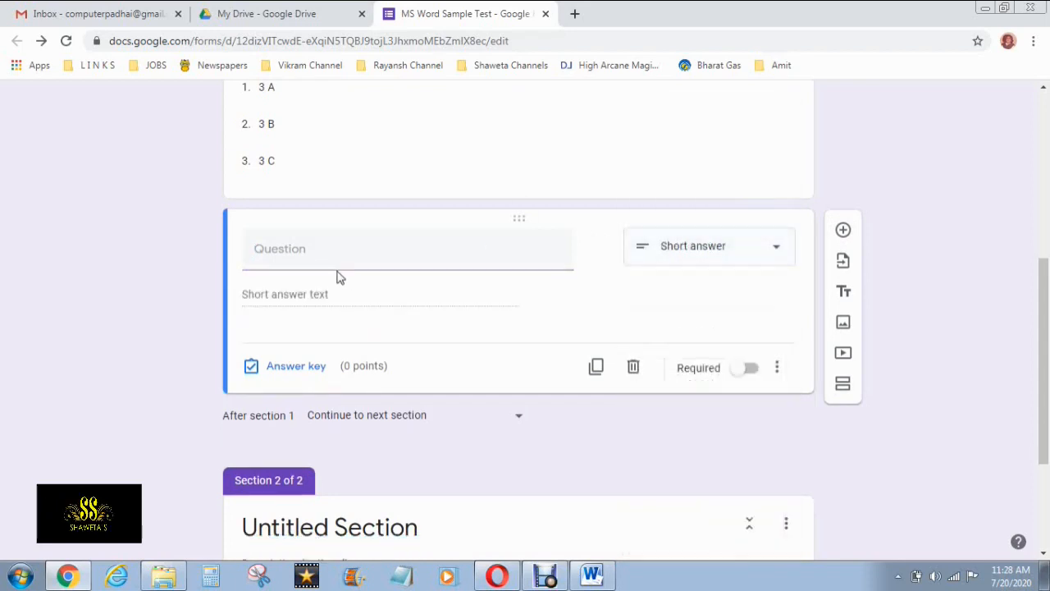
pyautogui.write('Admission No')
pyautogui.click(324, 304)
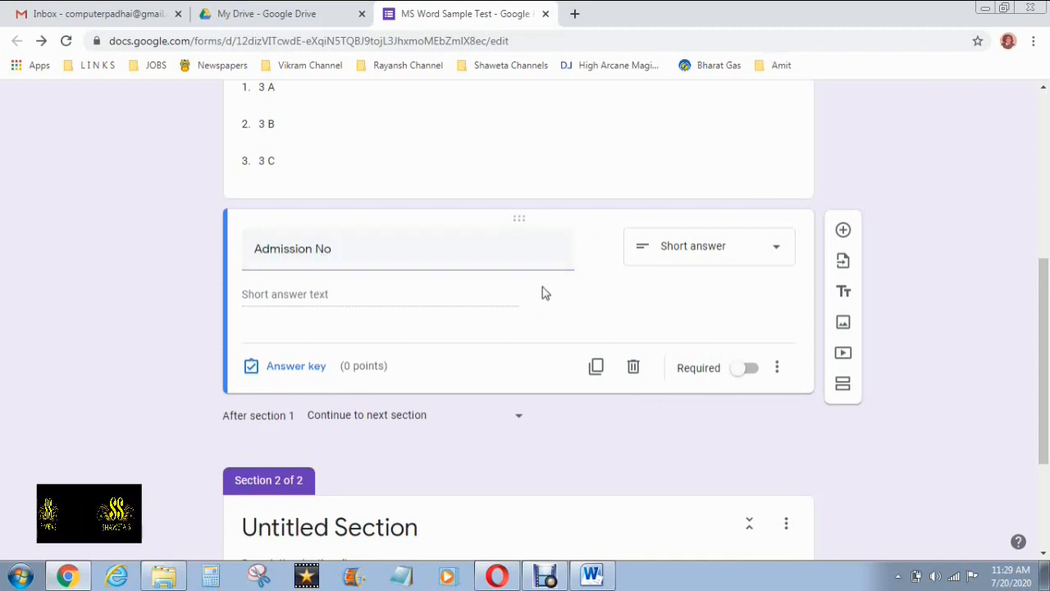
pyautogui.click(748, 368)
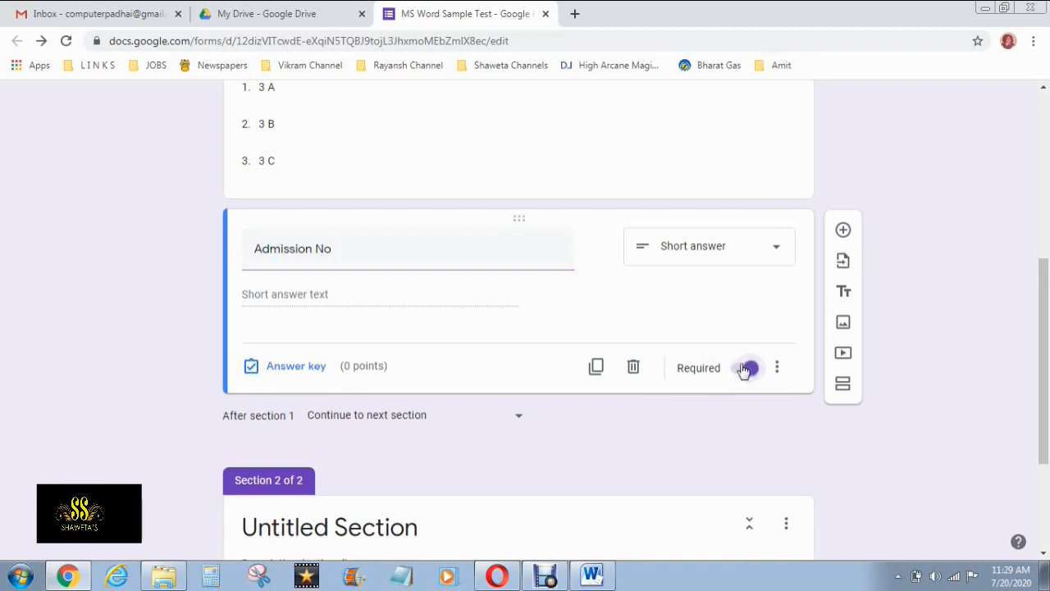
pyautogui.scroll(-1, 782, 308)
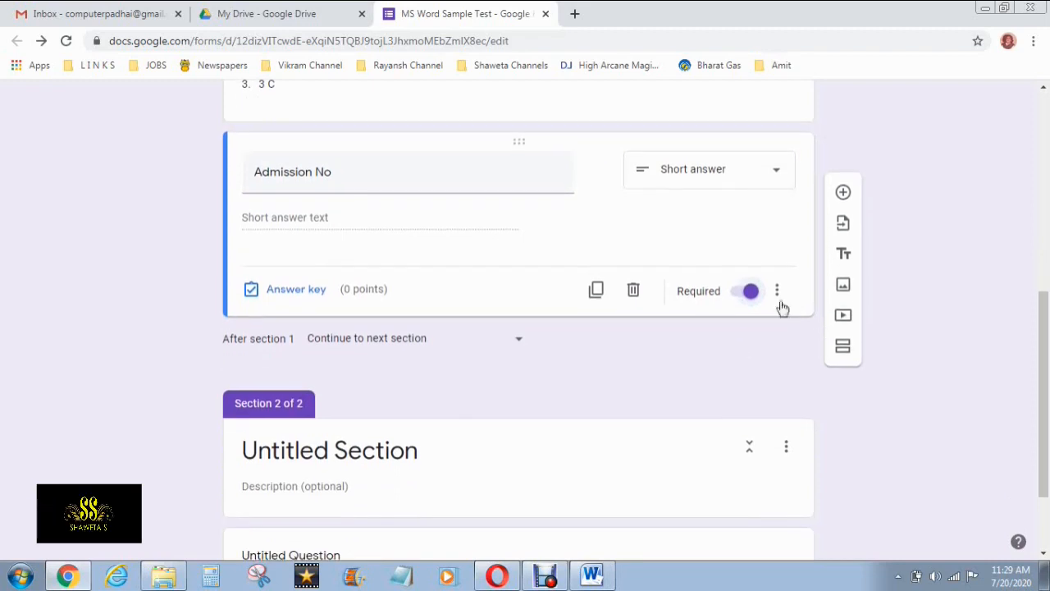
# Add a required 'Roll No.' question below Admission No, with response validation changed from Number to Text
pyautogui.click(843, 193)
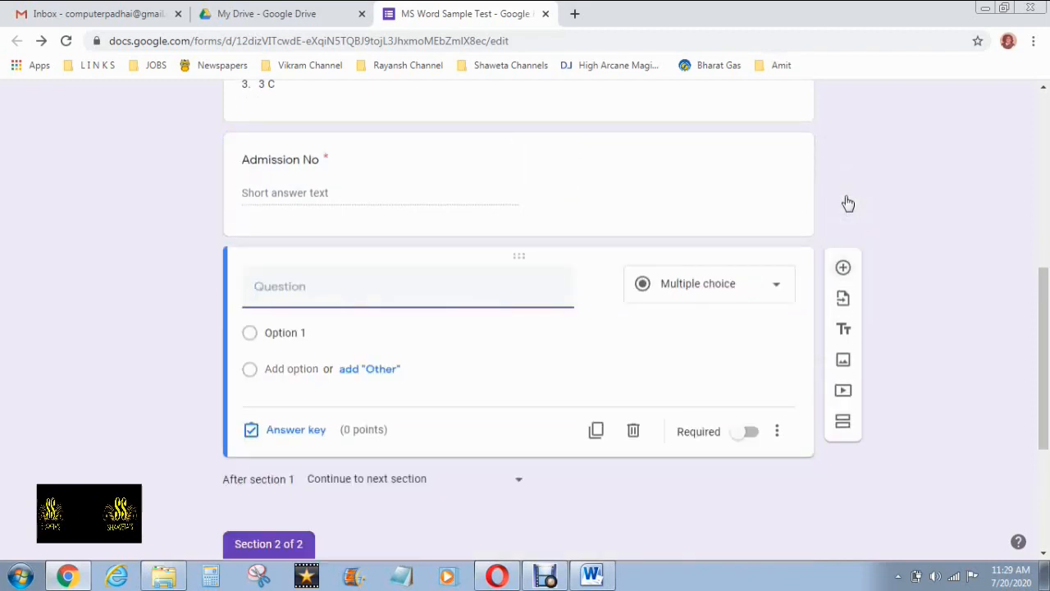
pyautogui.write('R')
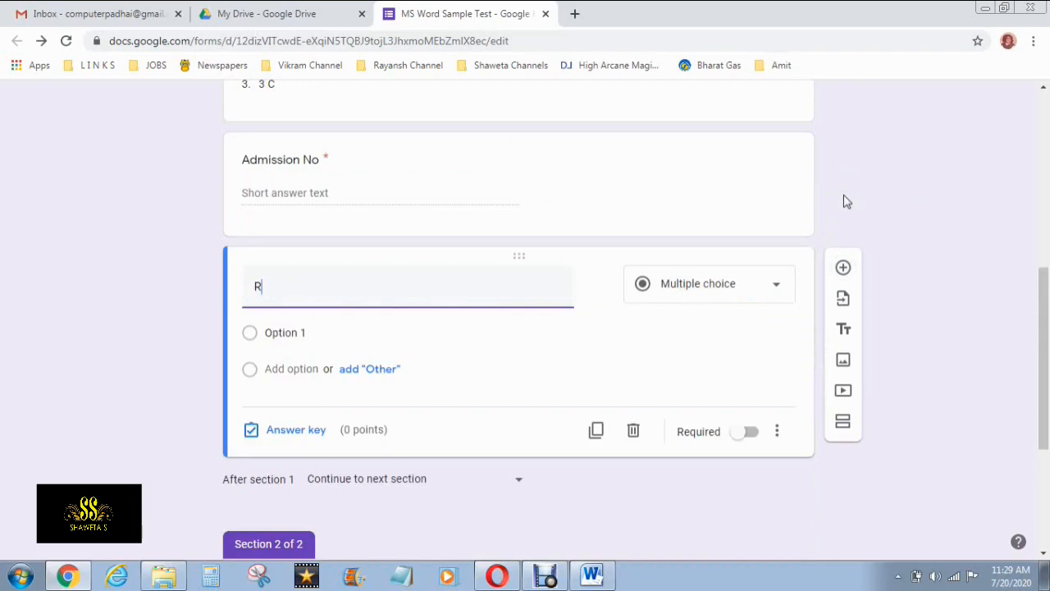
pyautogui.write('oll No.')
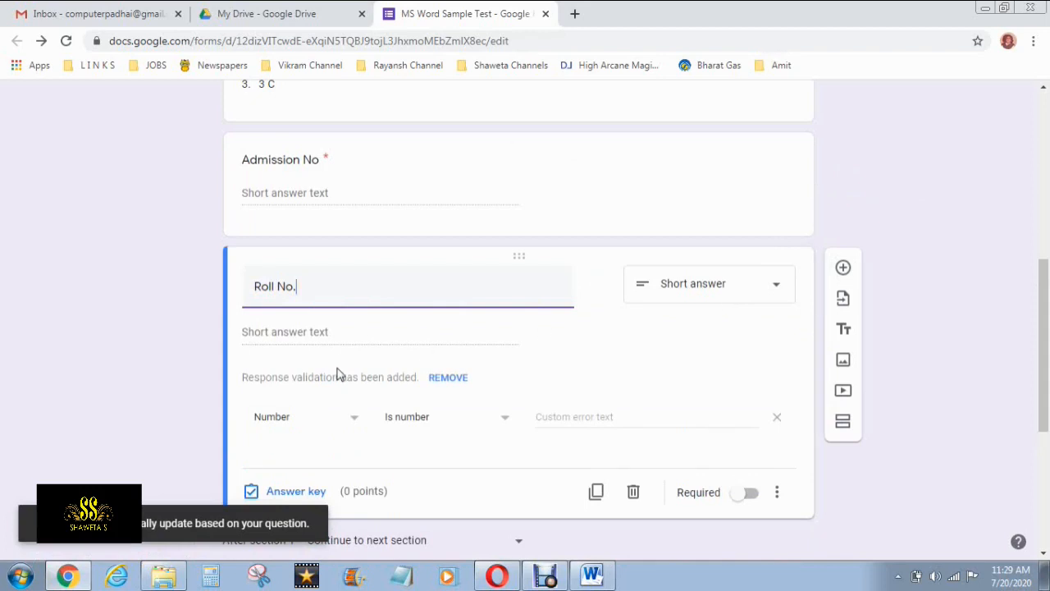
pyautogui.click(349, 419)
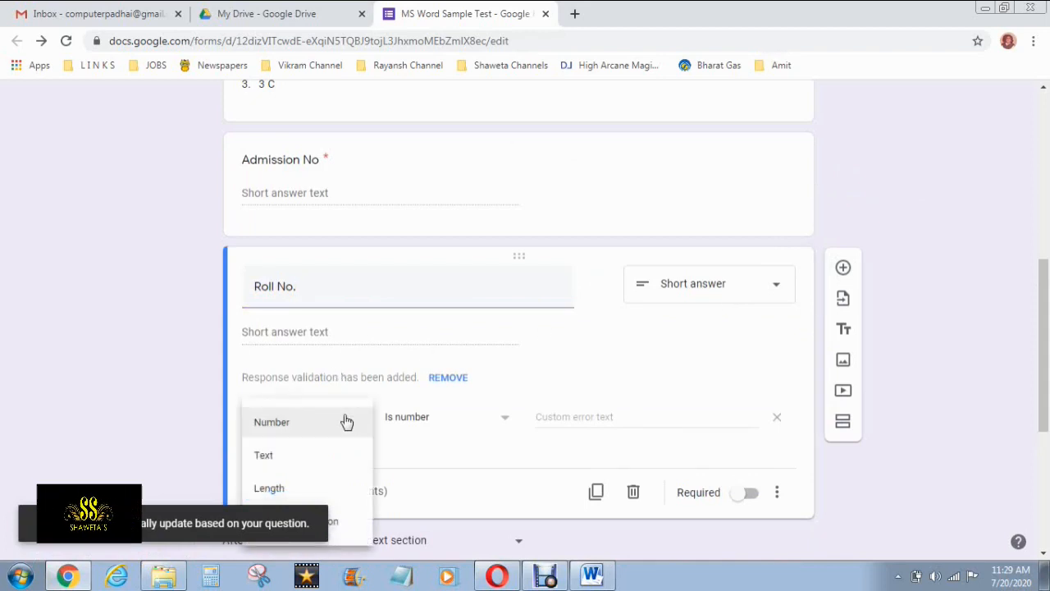
pyautogui.click(145, 415)
pyautogui.scroll(-1, 144, 414)
pyautogui.click(355, 353)
pyautogui.click(299, 373)
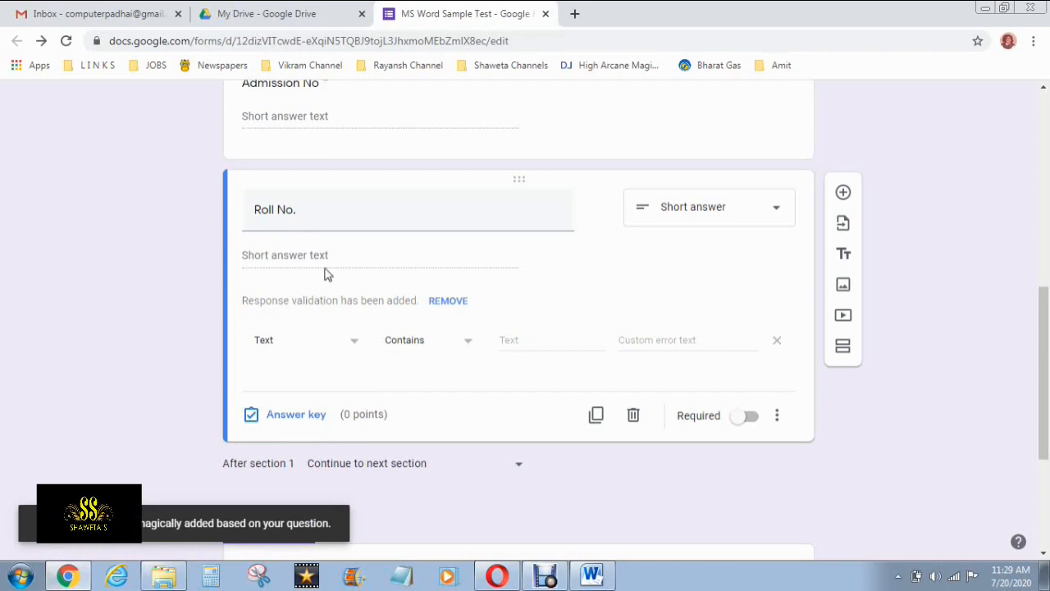
pyautogui.scroll(-1, 343, 270)
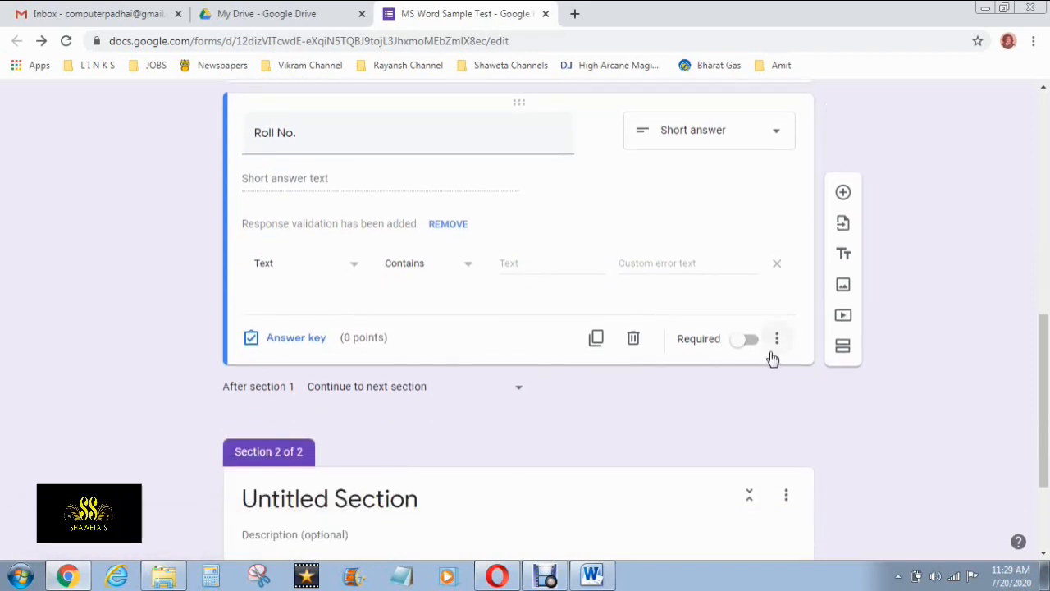
pyautogui.click(748, 340)
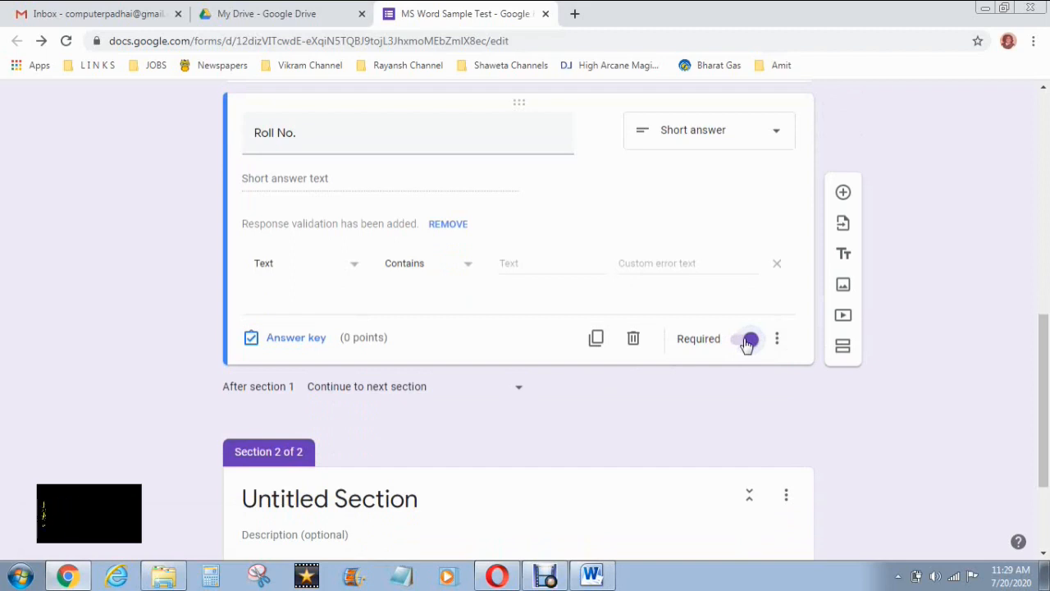
pyautogui.scroll(-1, 745, 345)
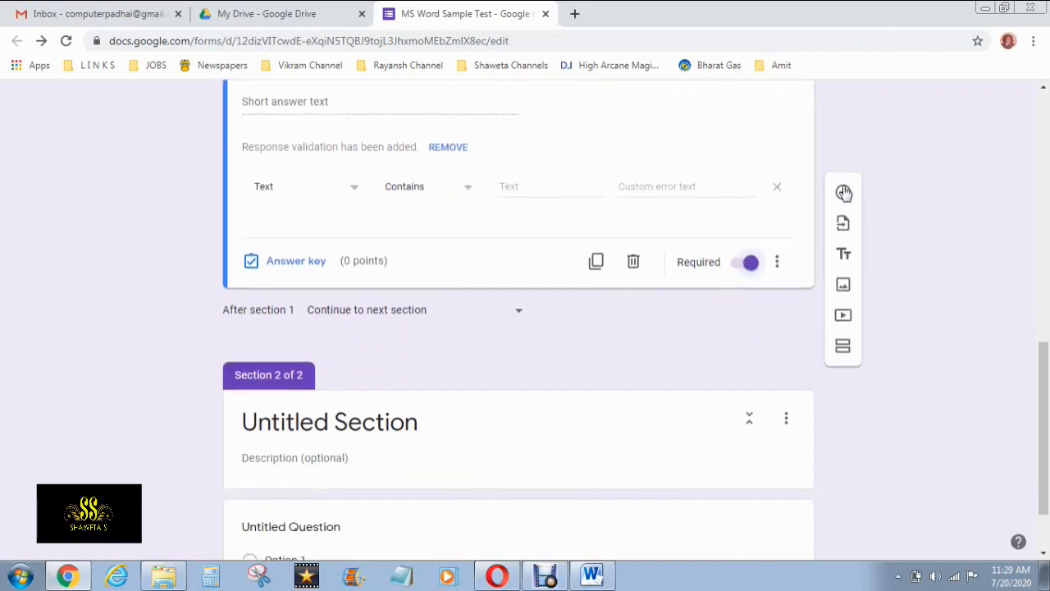
# Add a 'Name' question after Roll No., set it to Short answer and make it required
pyautogui.click(844, 192)
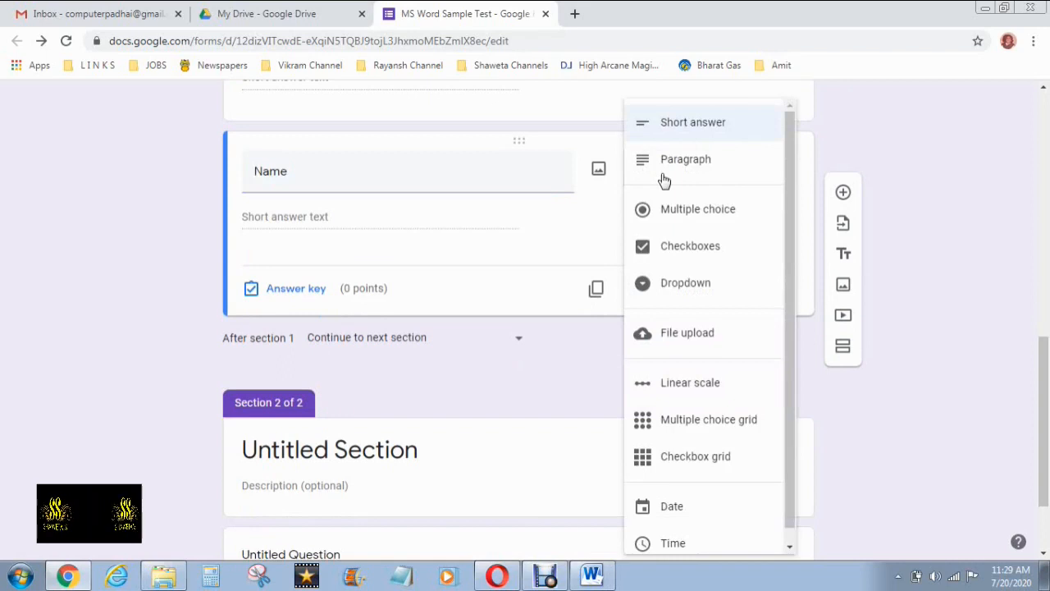
pyautogui.click(297, 222)
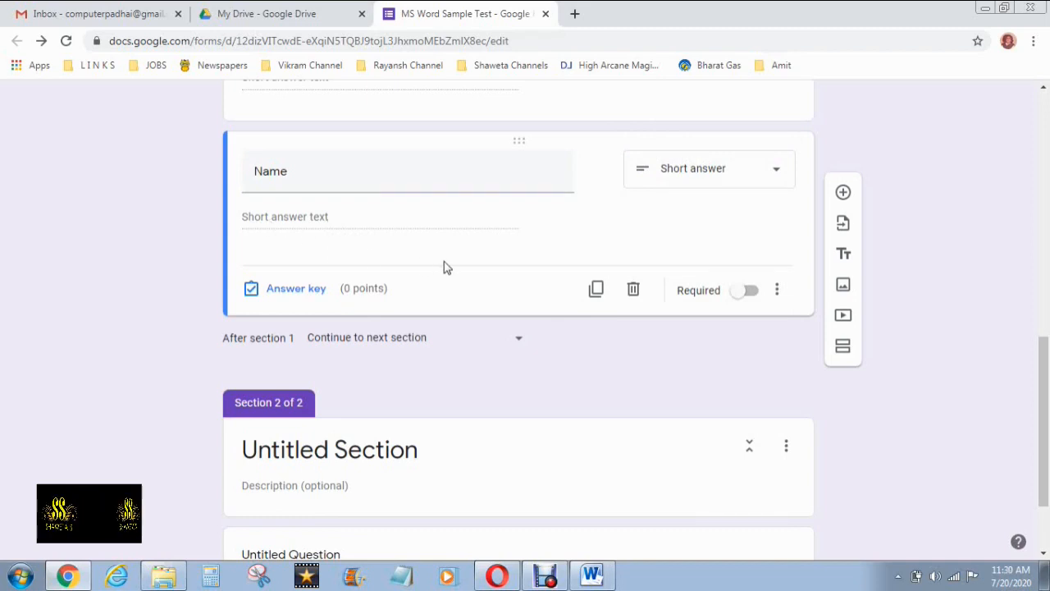
pyautogui.click(743, 296)
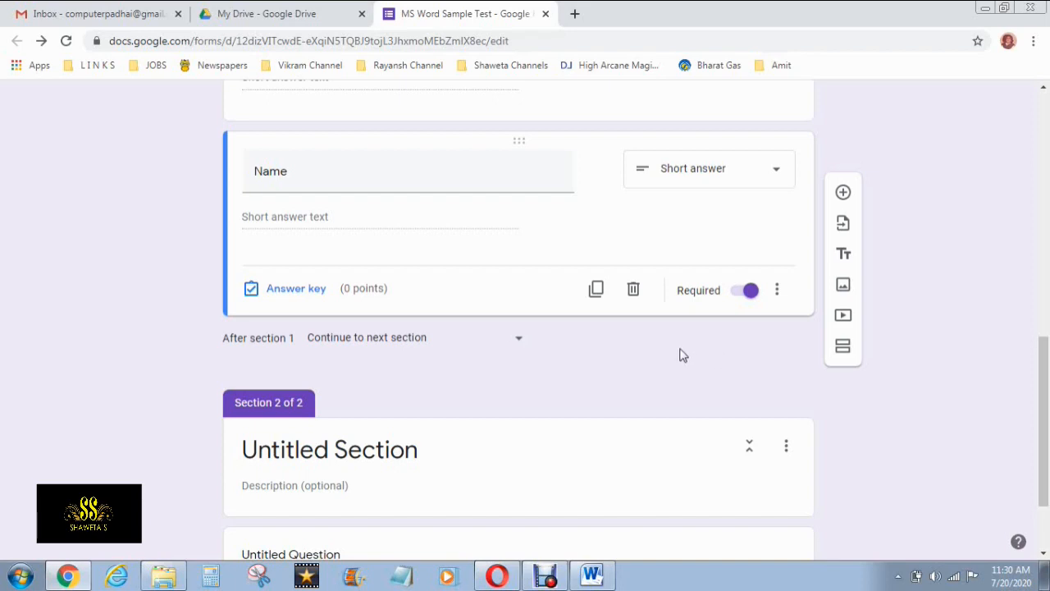
pyautogui.scroll(10, 295, 264)
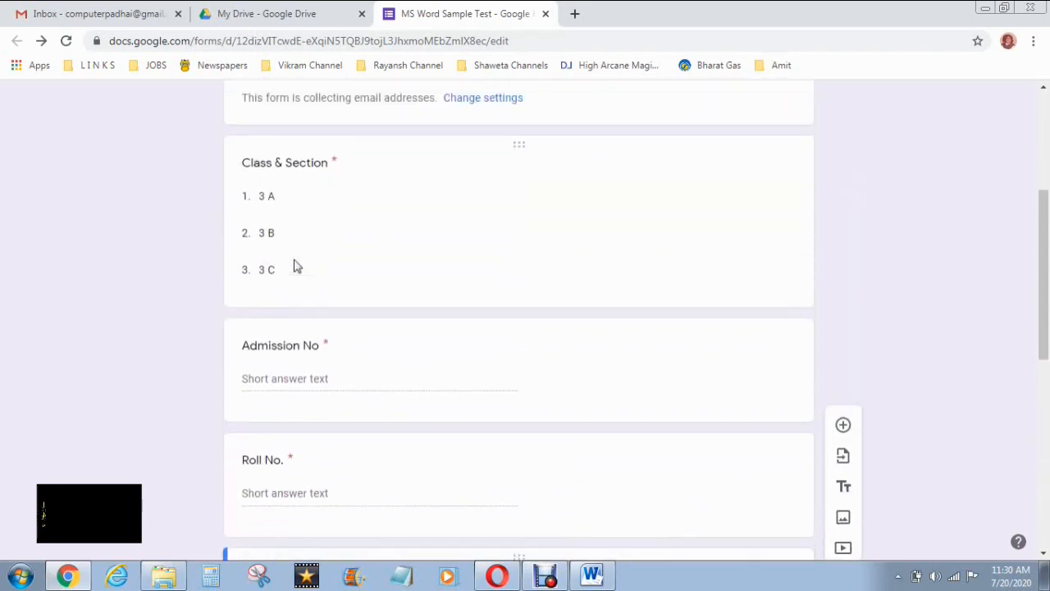
pyautogui.scroll(-3, 321, 320)
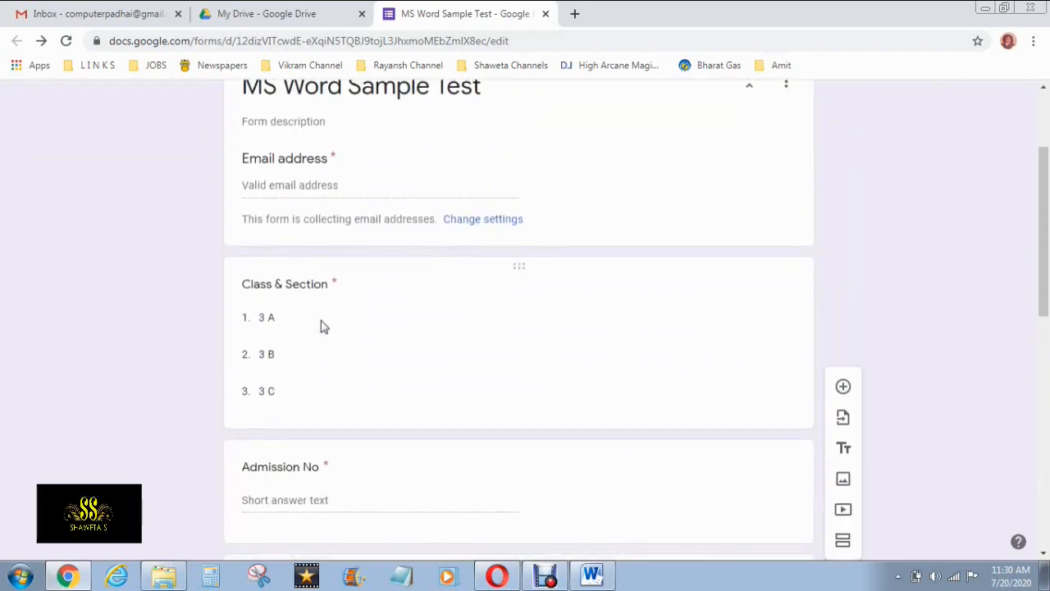
pyautogui.scroll(-3, 321, 327)
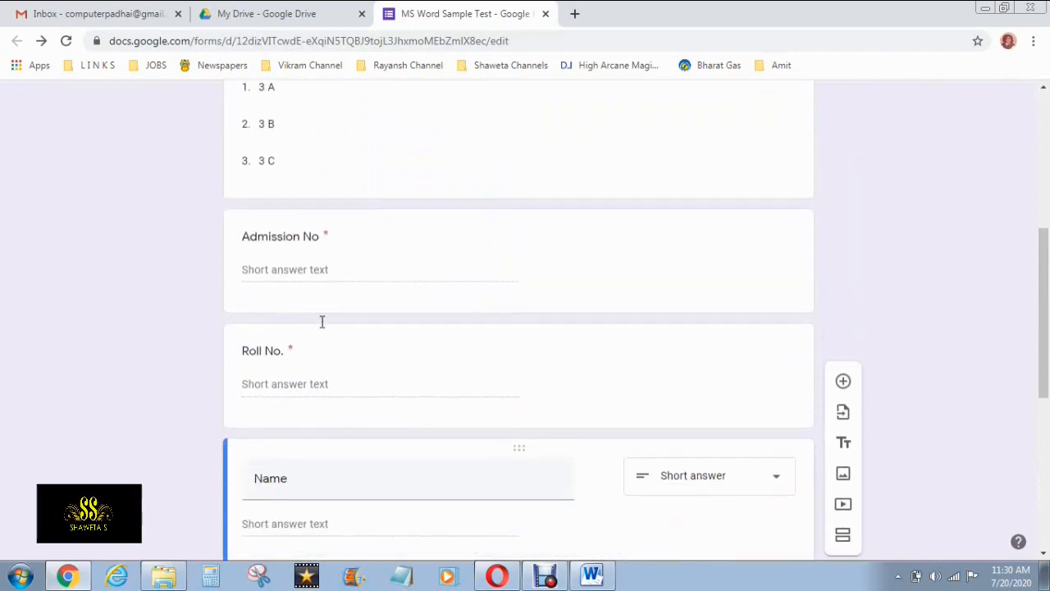
pyautogui.scroll(-2, 322, 321)
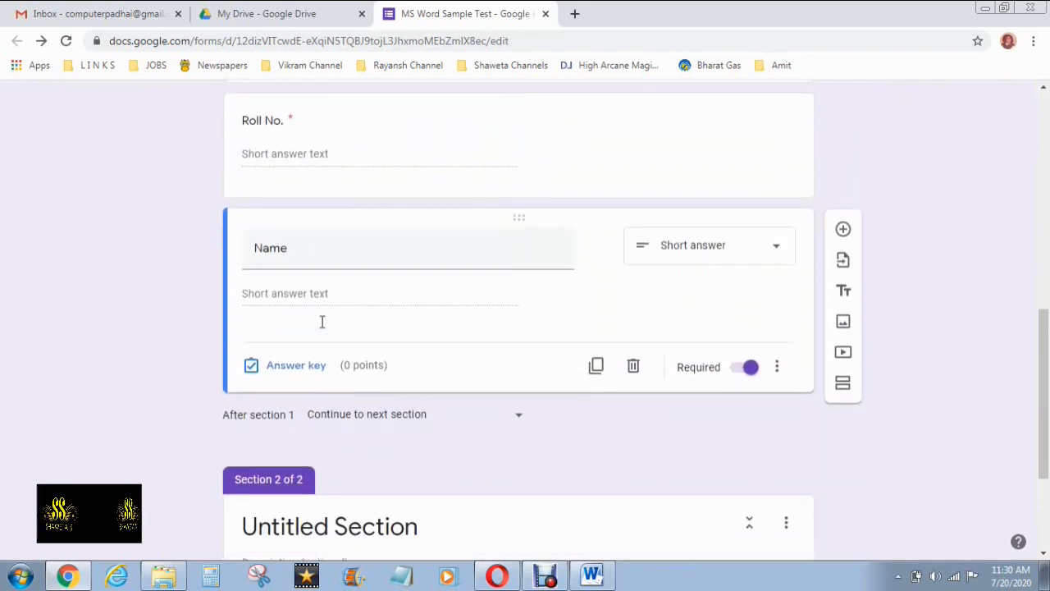
pyautogui.scroll(-3, 321, 321)
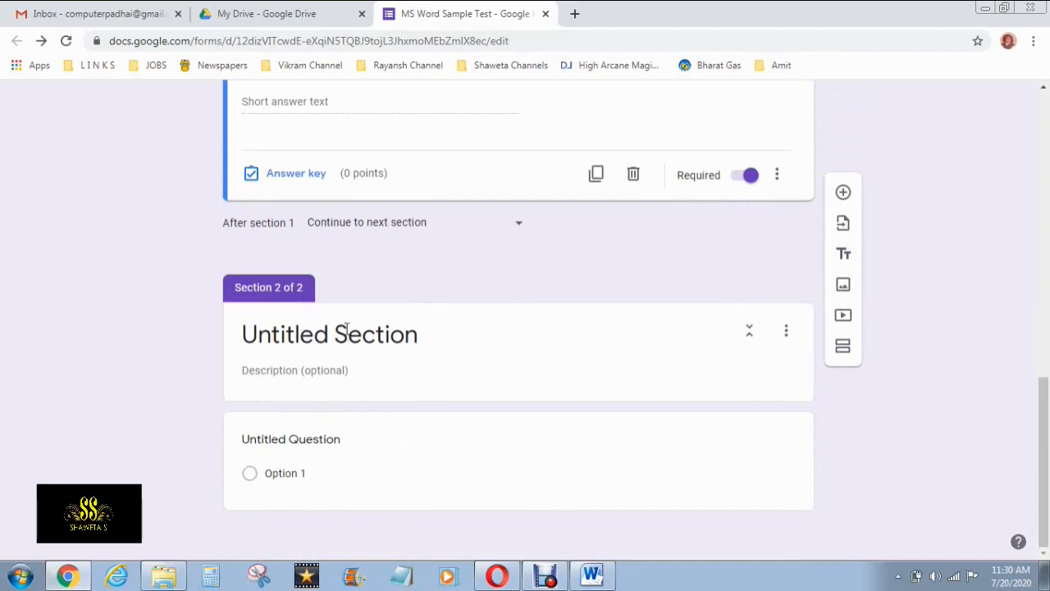
pyautogui.click(341, 322)
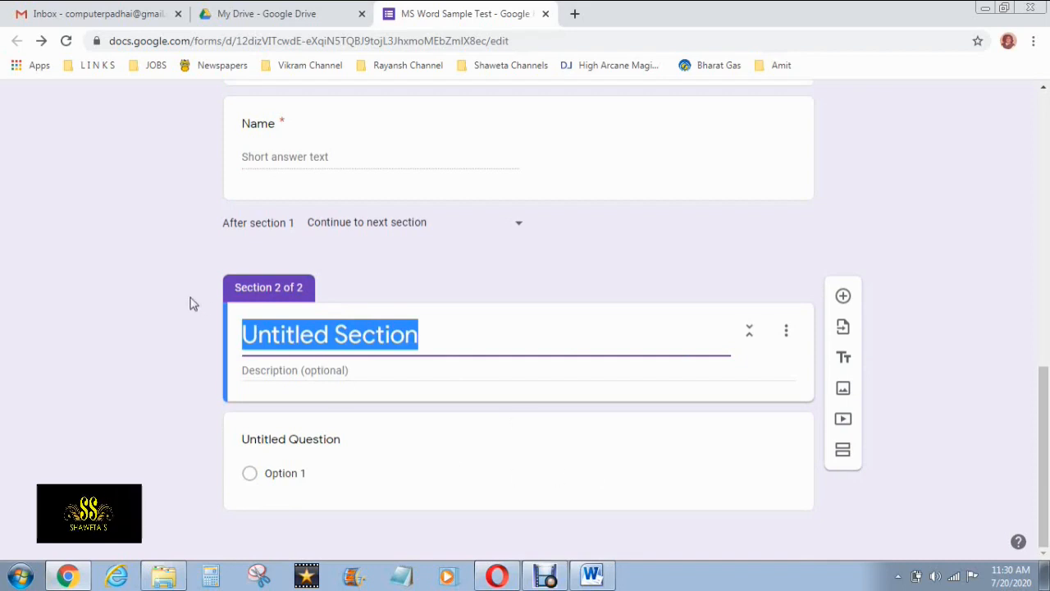
# Title the second section 'Section - A' and describe it as 'Multiple Choice Questions'
pyautogui.write('Section ')
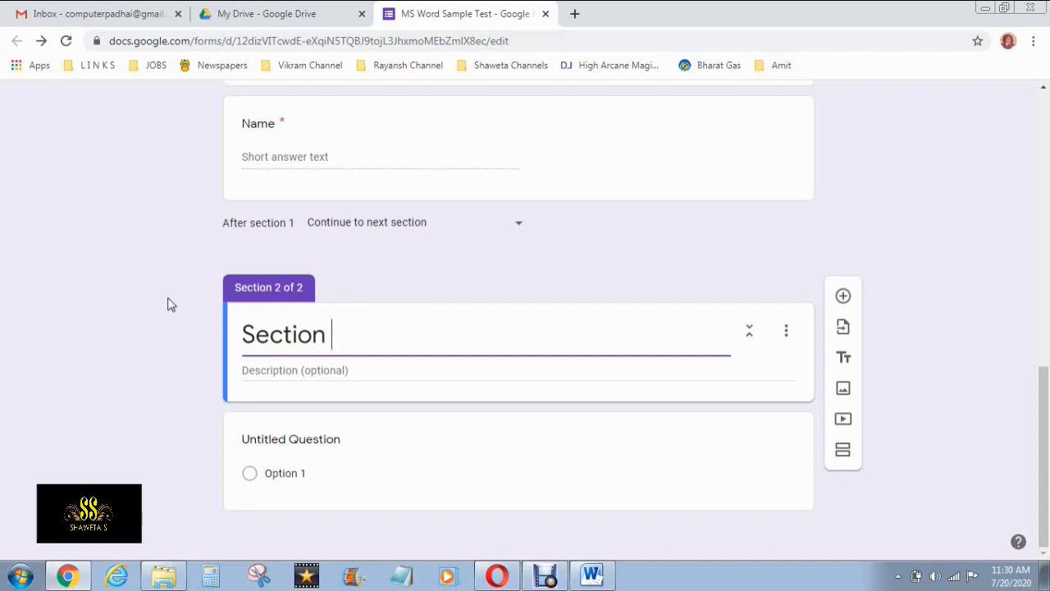
pyautogui.write('- A')
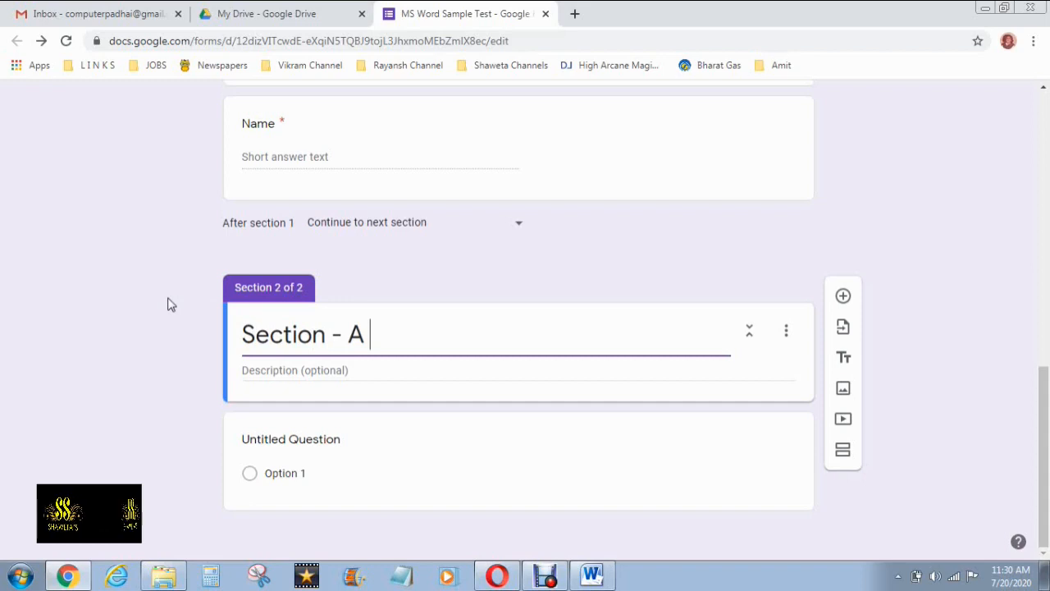
pyautogui.click(298, 377)
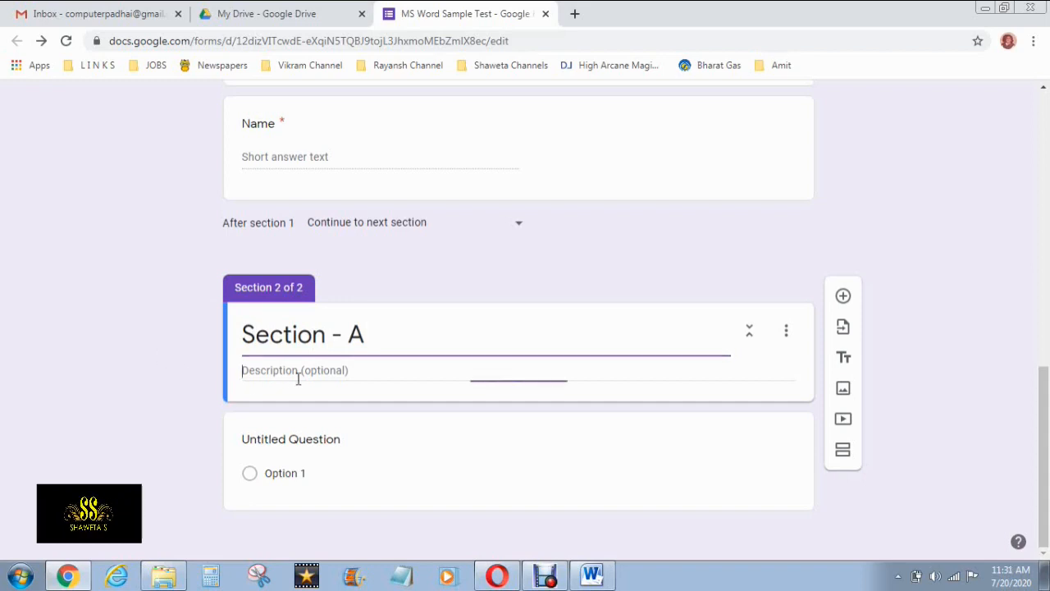
pyautogui.write('Mul')
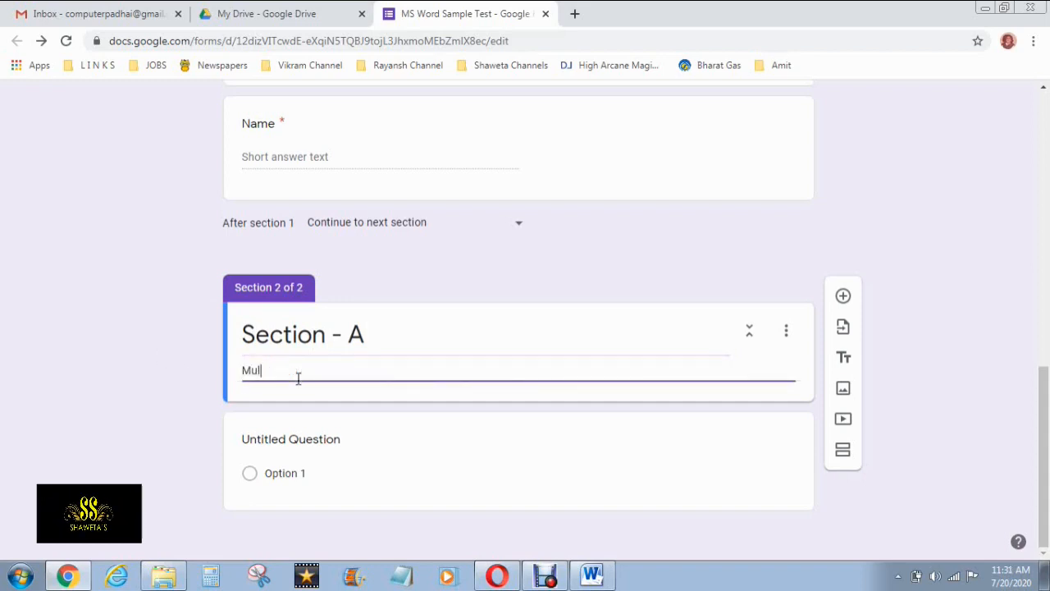
pyautogui.write('tiple Choic')
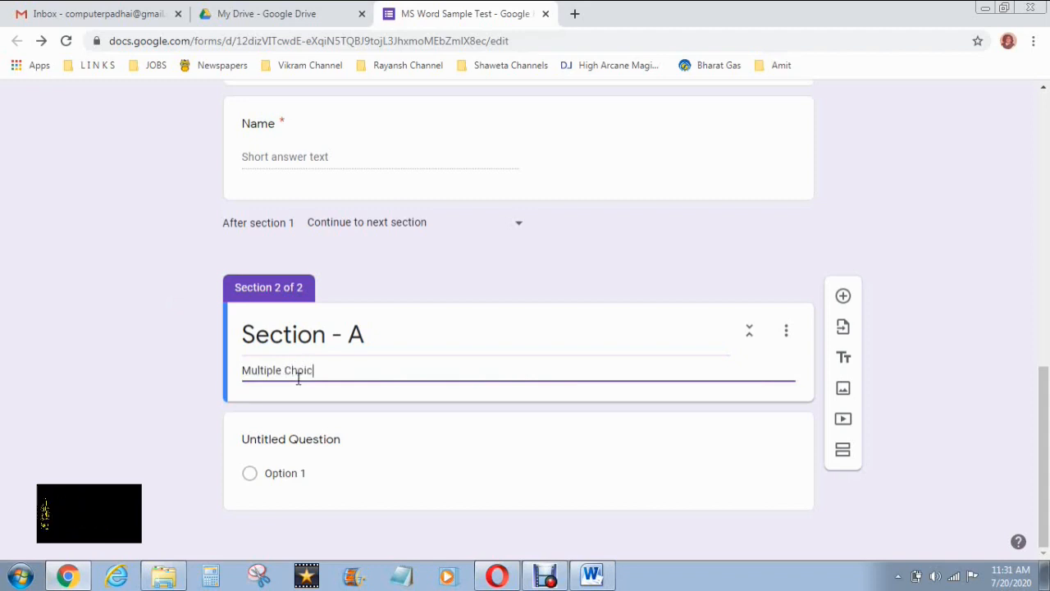
pyautogui.write('e Questions')
pyautogui.click(363, 454)
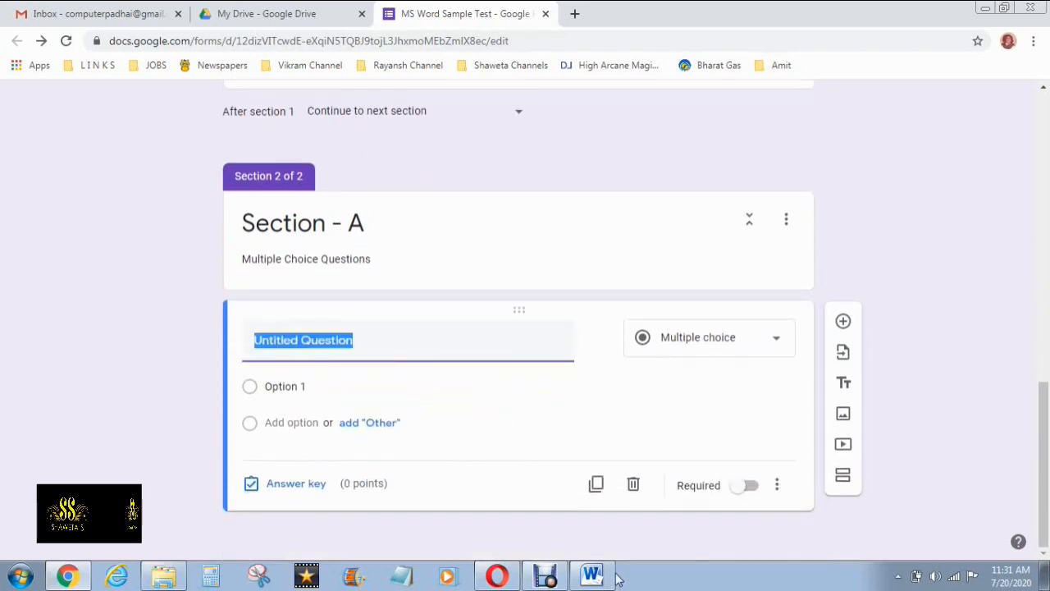
# Copy Section A questions 1–3 with their options from the Word question paper
pyautogui.click(590, 576)
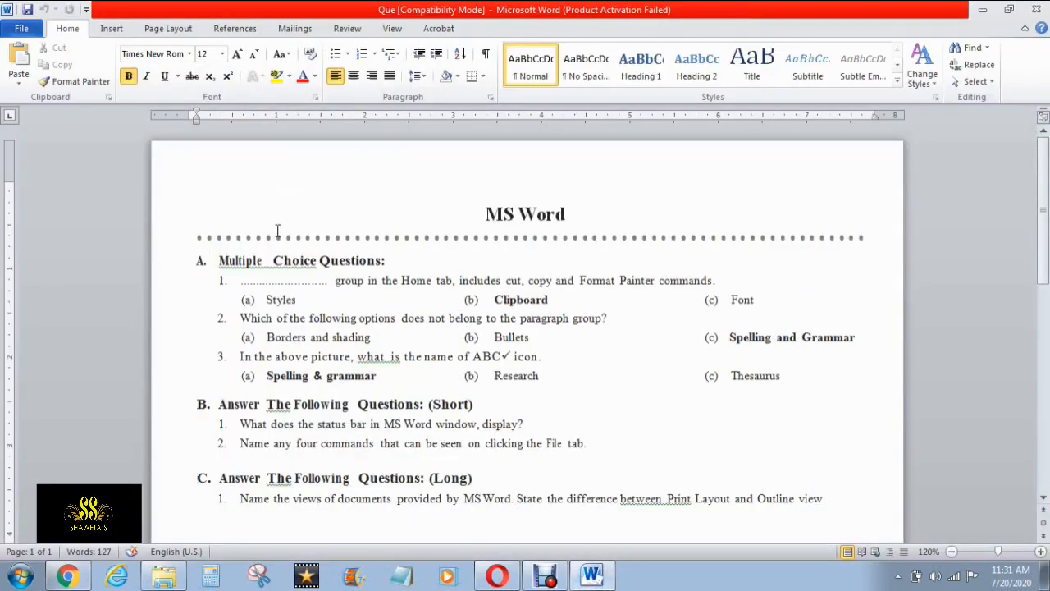
pyautogui.moveTo(213, 282); pyautogui.dragTo(795, 375)
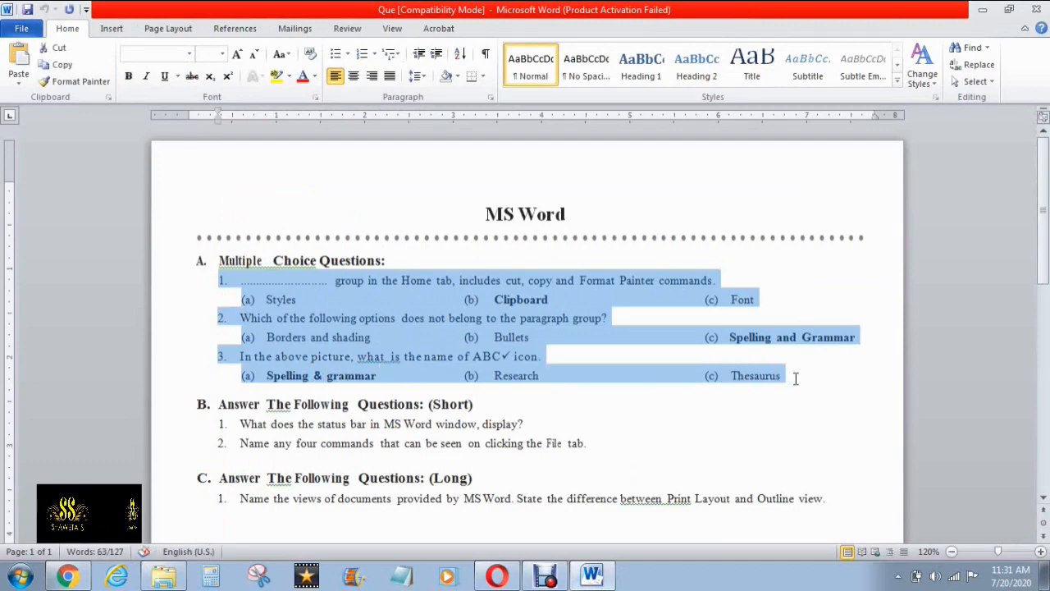
pyautogui.click(60, 70)
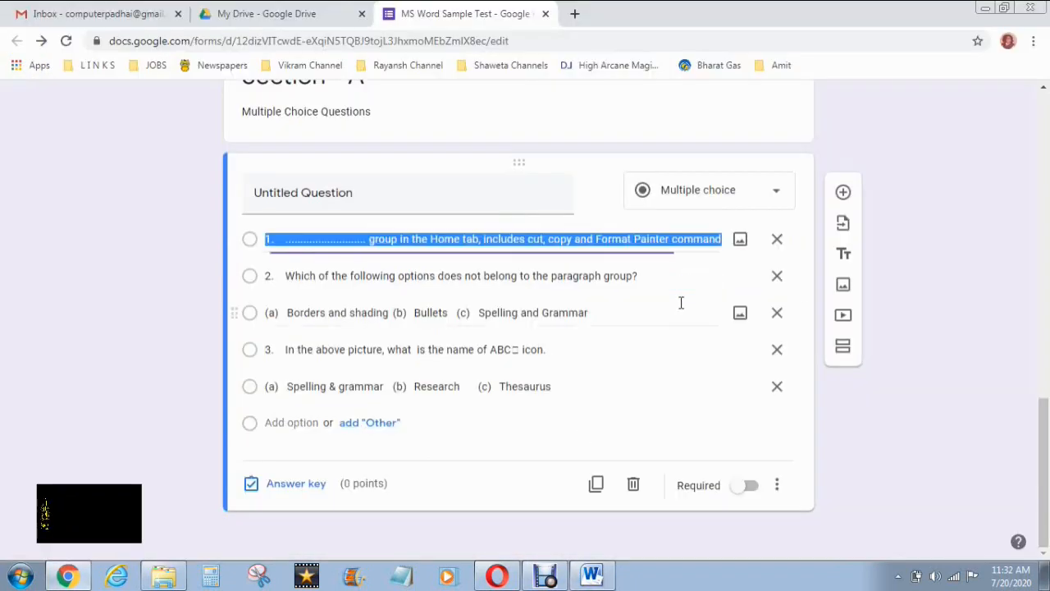
# Paste the Home-tab group question as the title and delete its leading number
pyautogui.click(345, 196)
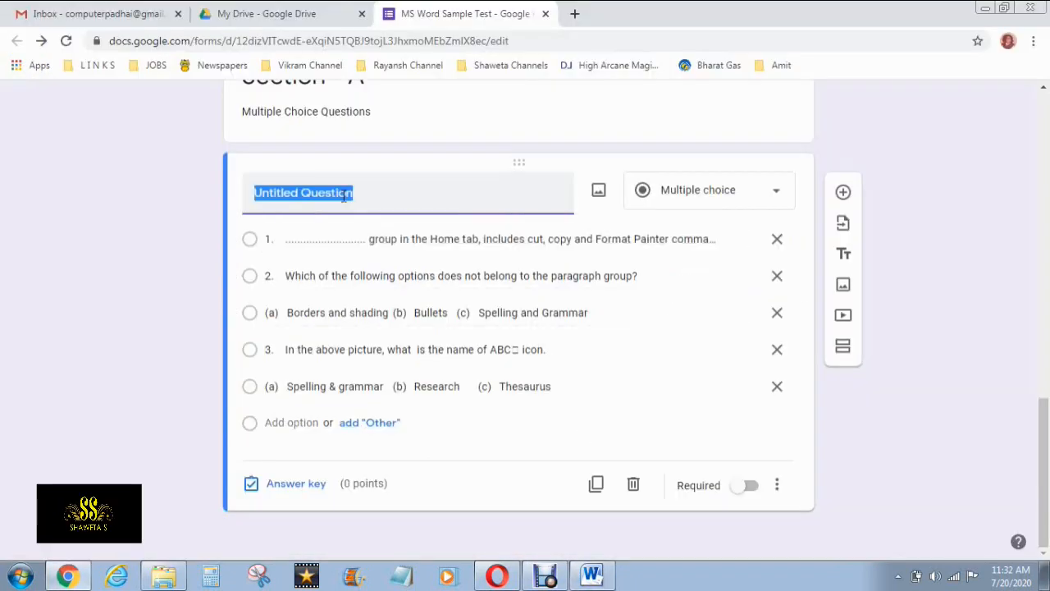
pyautogui.hotkey('ctrl', 'v')
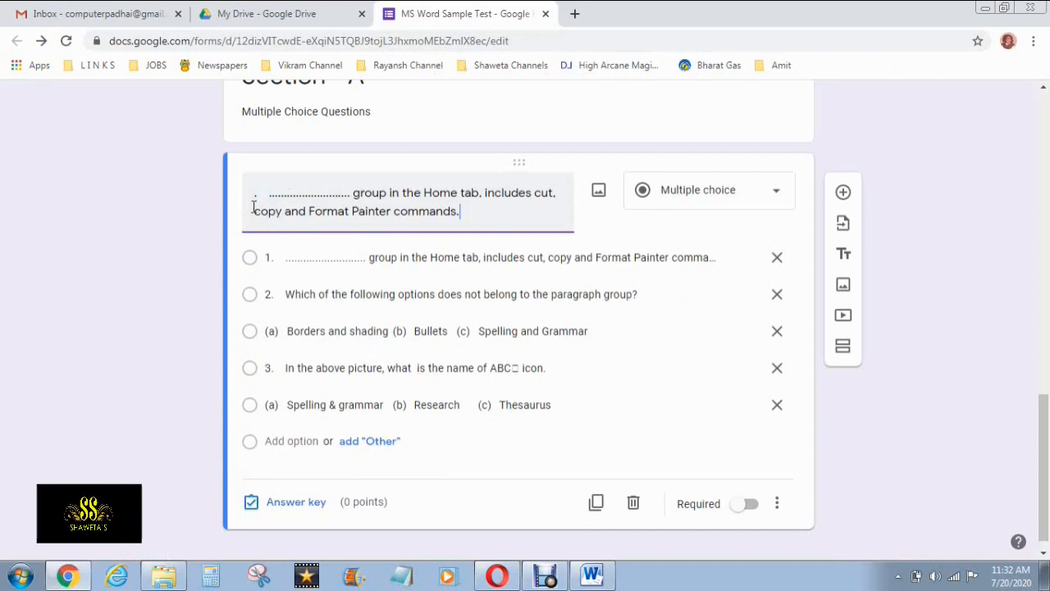
pyautogui.press('Delete')
pyautogui.press('Delete')
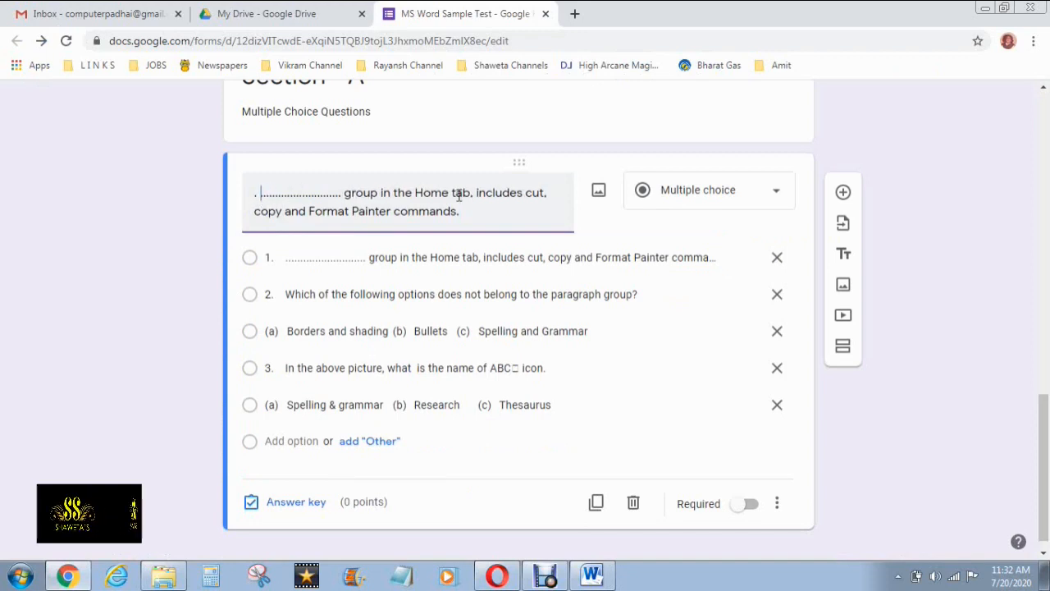
pyautogui.hotkey('alt', 'Tab')
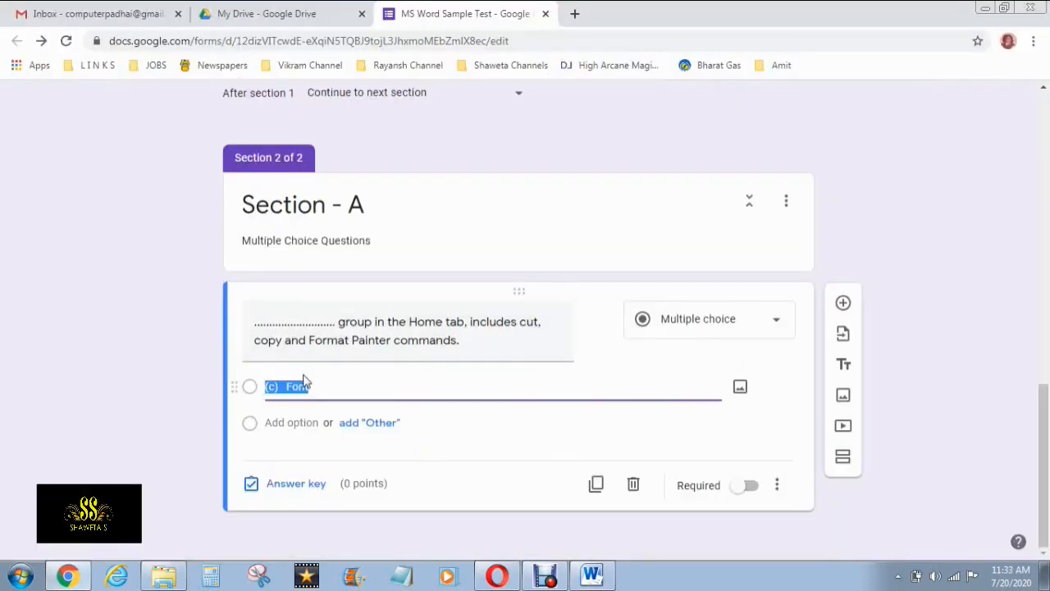
# Add 'Clipboard', copied from the Word paper, as the second answer option
pyautogui.click(288, 422)
pyautogui.hotkey('alt', 'Tab')
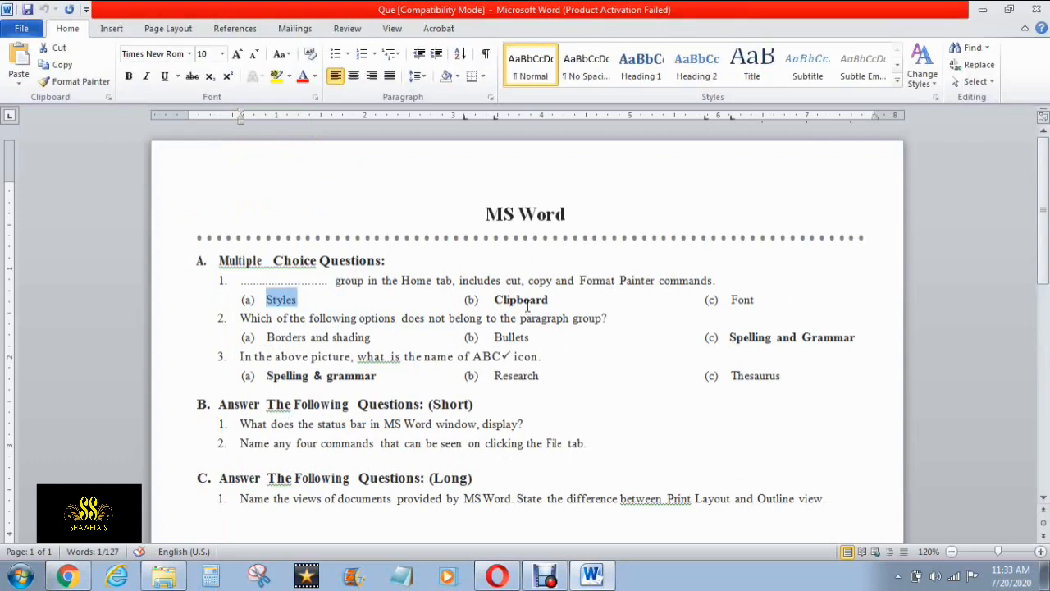
pyautogui.doubleClick(528, 301)
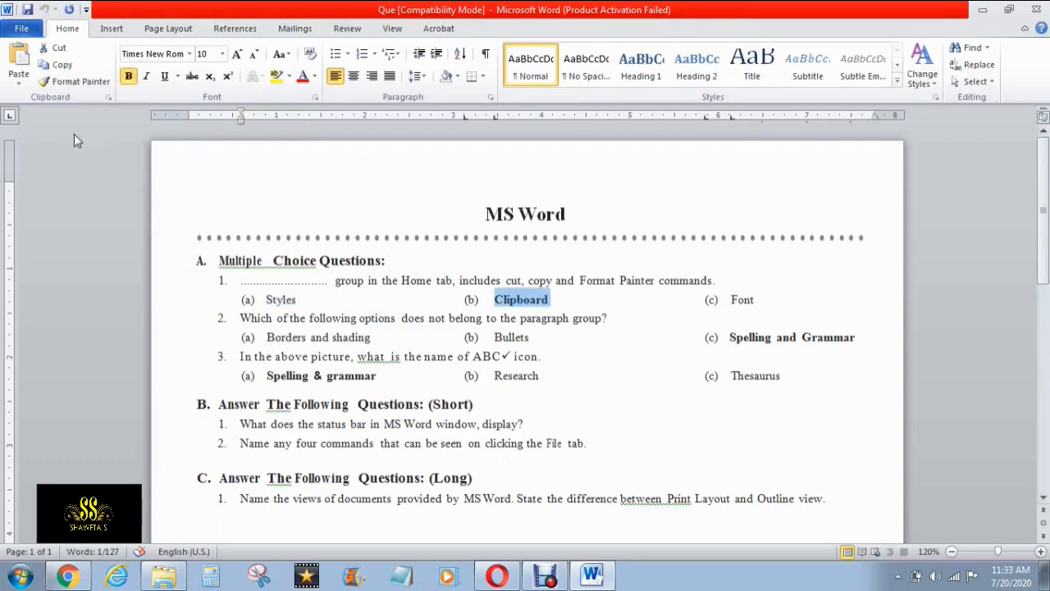
pyautogui.click(61, 69)
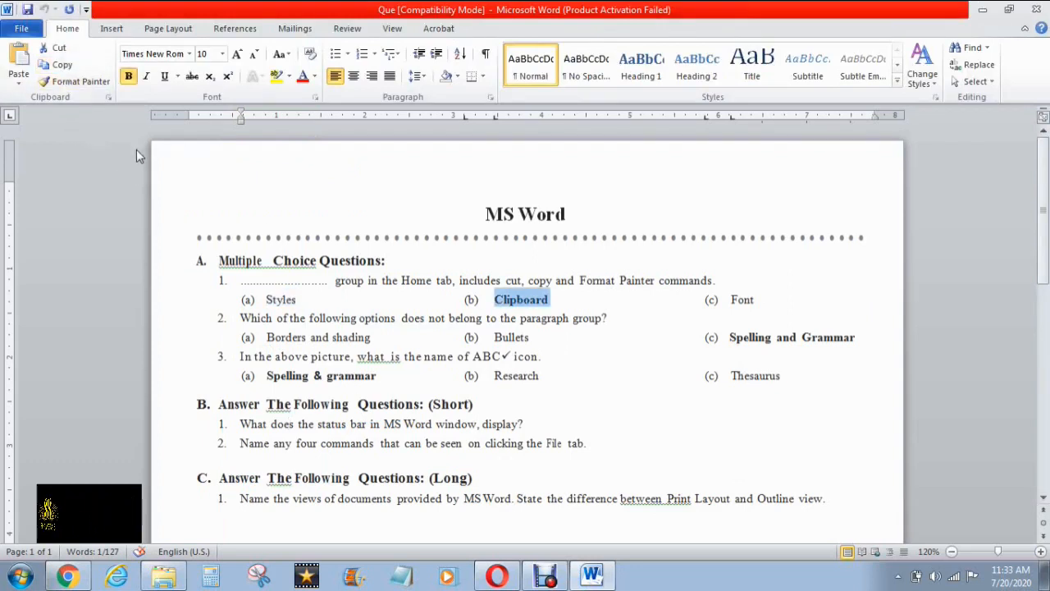
pyautogui.hotkey('alt', 'Tab')
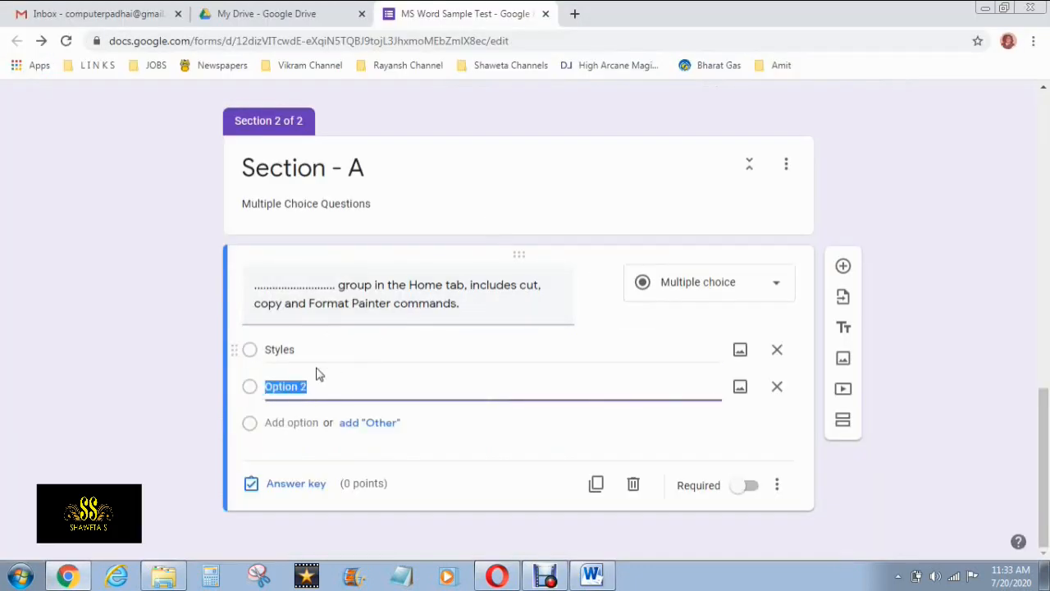
pyautogui.rightClick(287, 177)
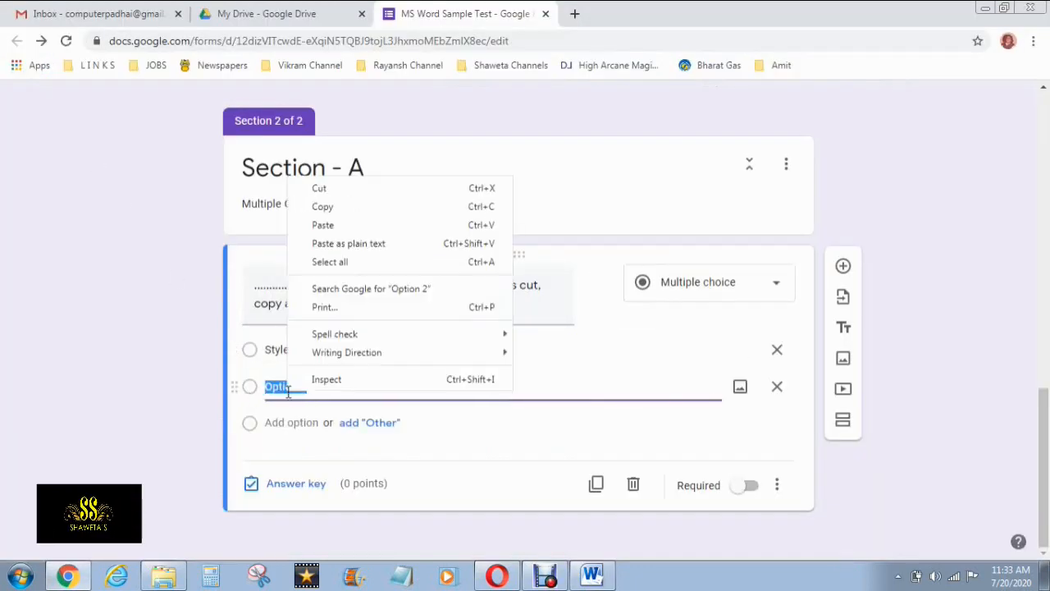
pyautogui.click(324, 232)
# Add 'Font' from the Word paper as the third option, after Styles and Clipboard
pyautogui.click(298, 421)
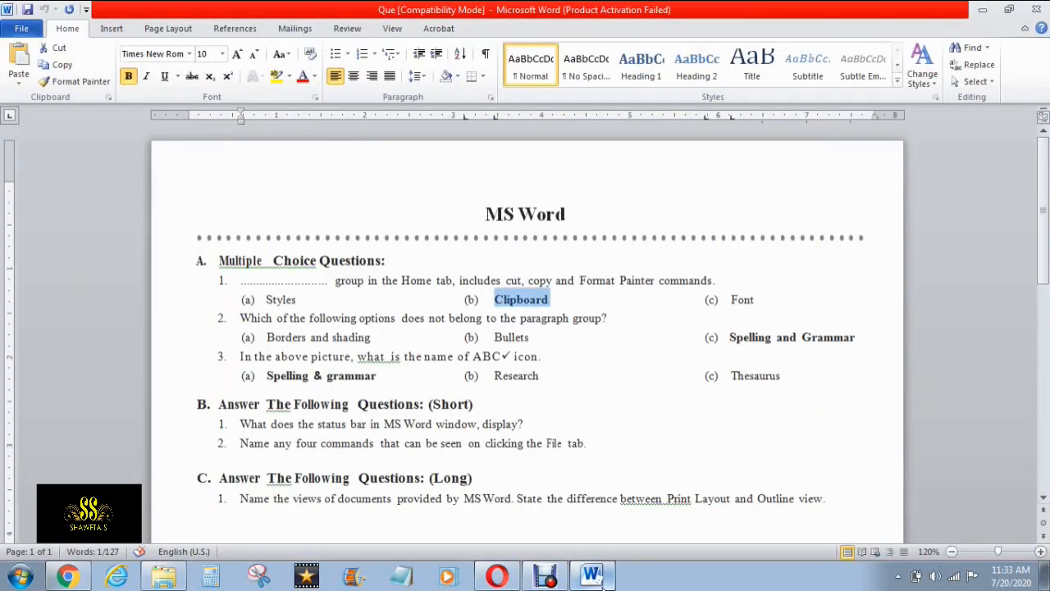
pyautogui.click(592, 575)
pyautogui.doubleClick(742, 300)
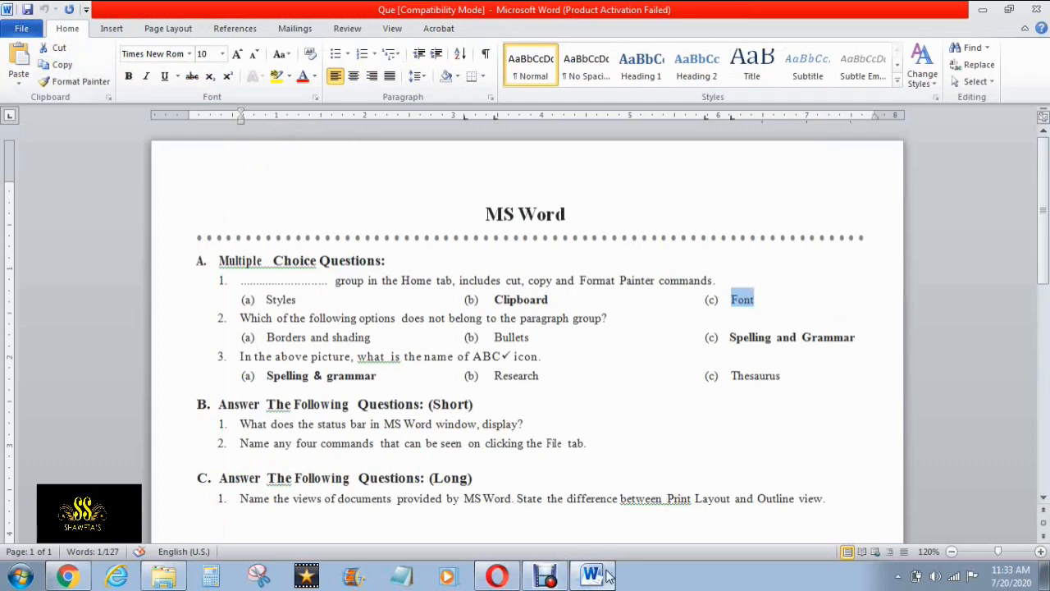
pyautogui.click(67, 575)
pyautogui.rightClick(285, 395)
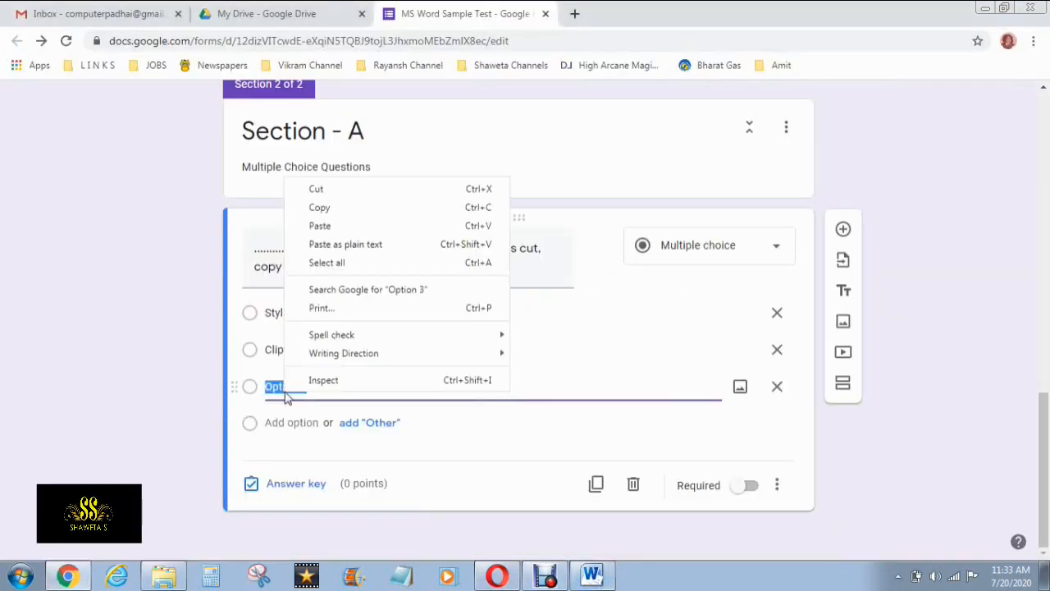
pyautogui.click(329, 226)
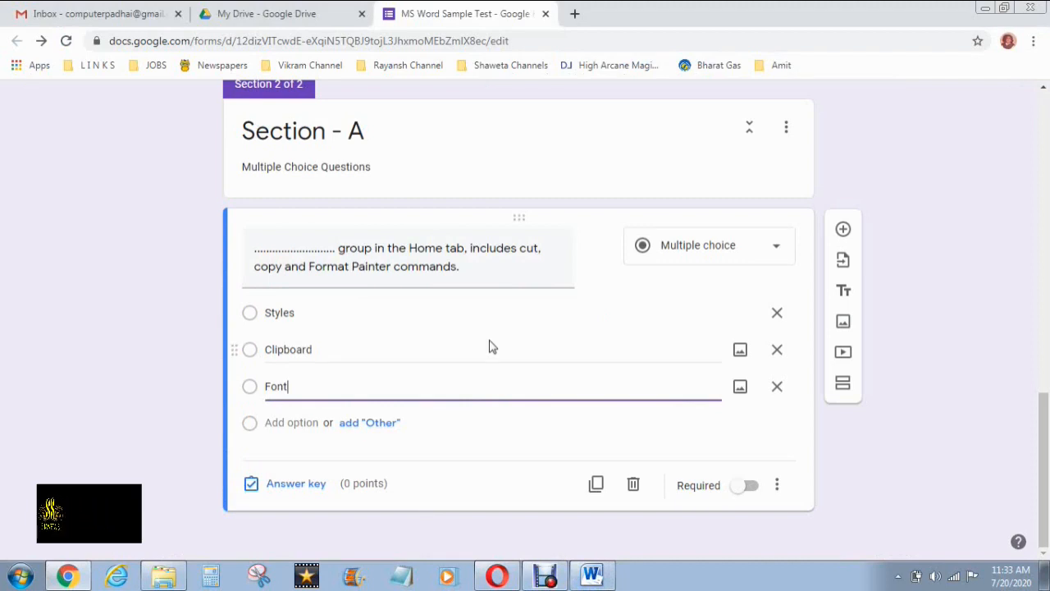
pyautogui.click(621, 340)
pyautogui.click(432, 318)
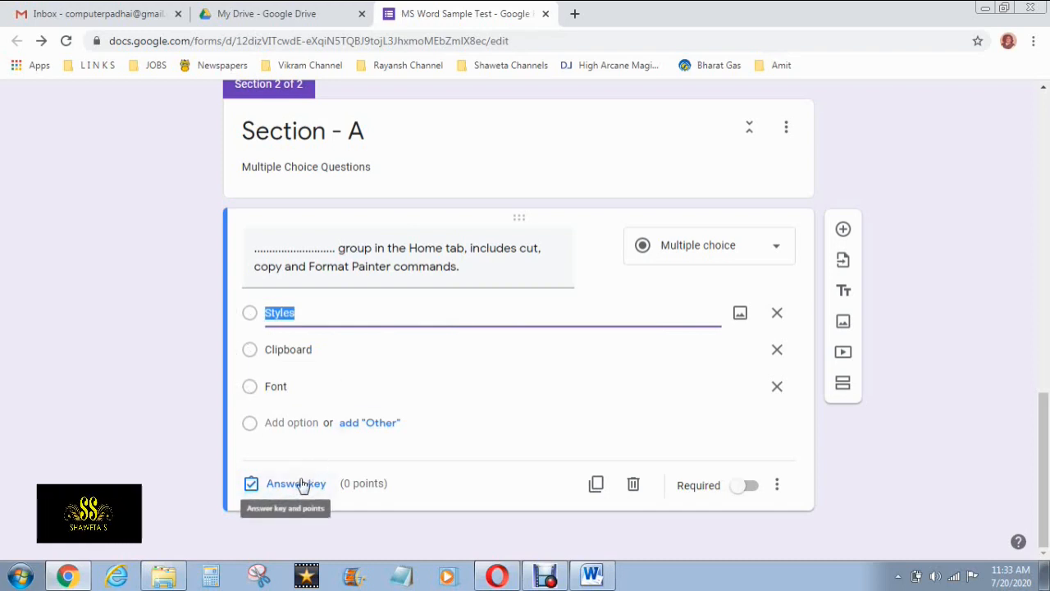
pyautogui.click(593, 577)
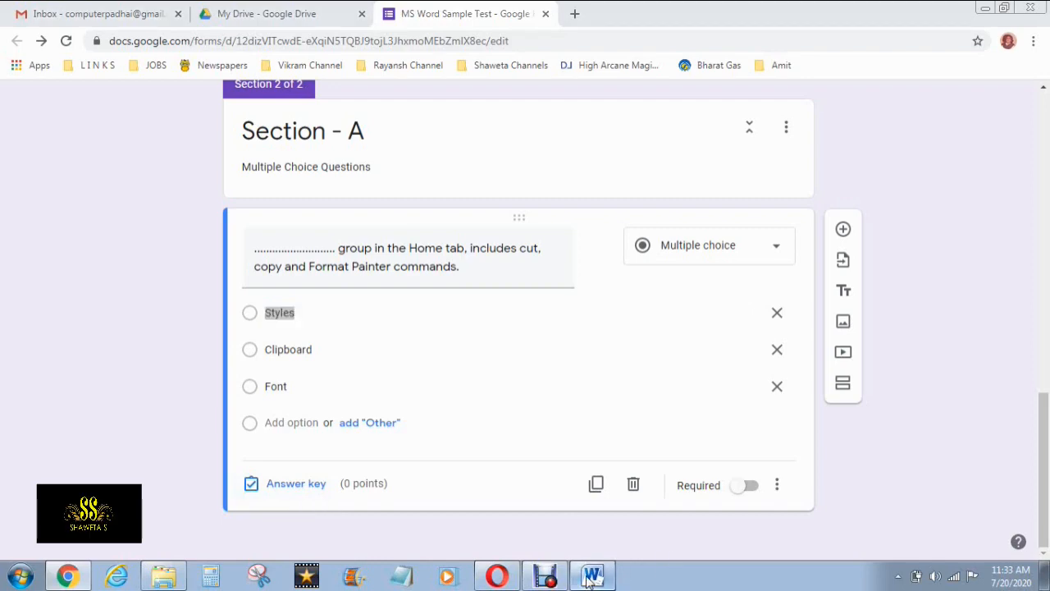
# Set Clipboard as the 2-point correct answer, require the question, and add a blank question
pyautogui.click(592, 578)
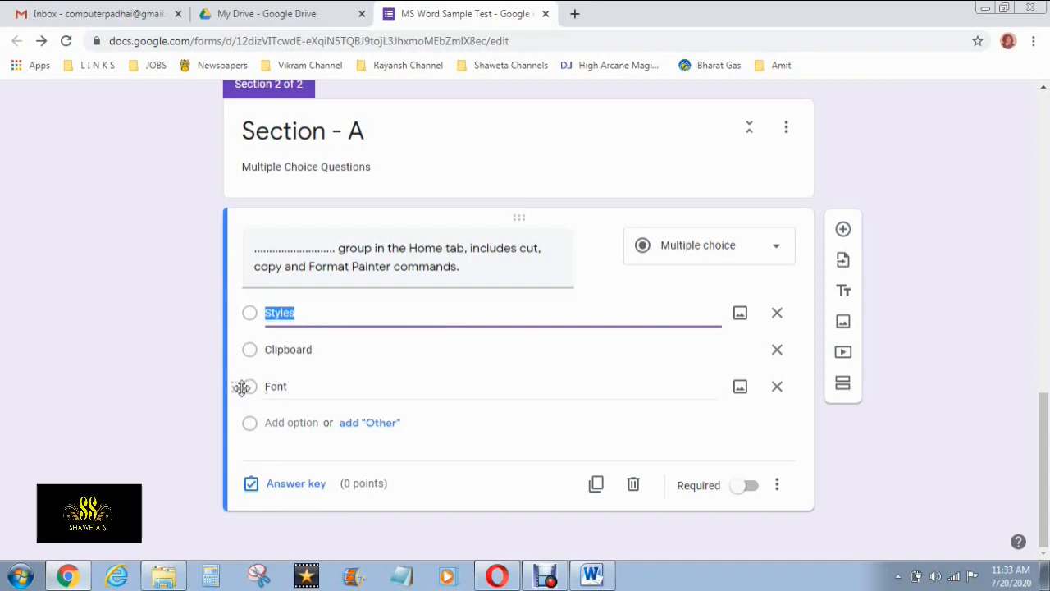
pyautogui.click(305, 490)
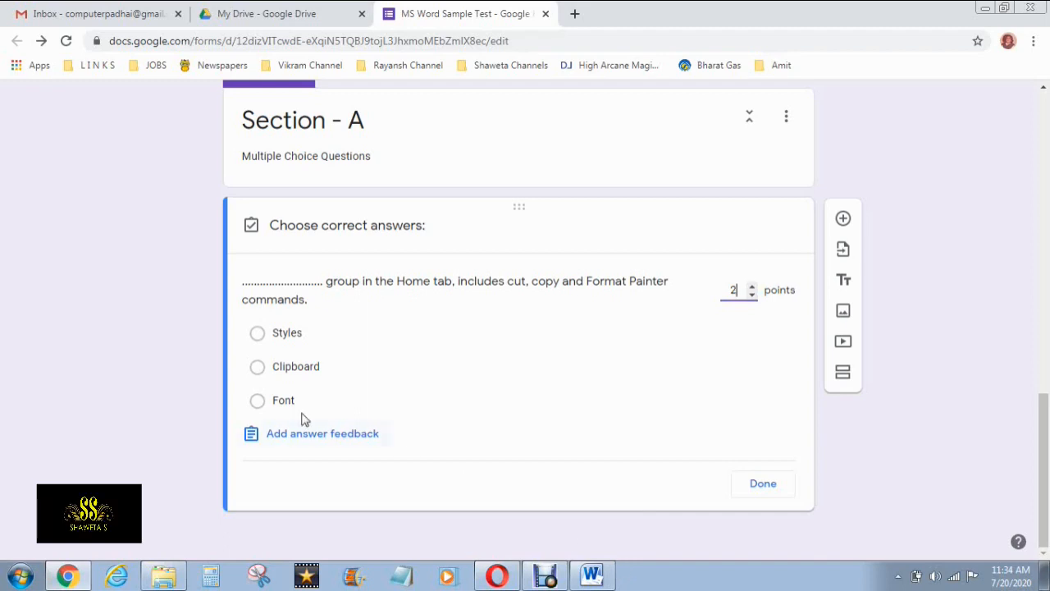
pyautogui.click(257, 368)
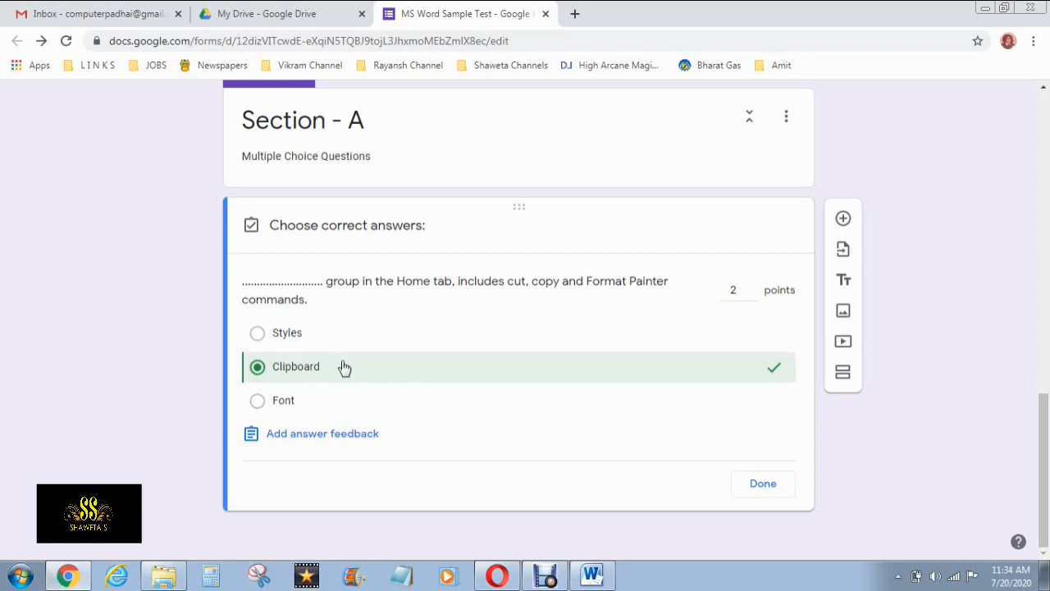
pyautogui.click(762, 487)
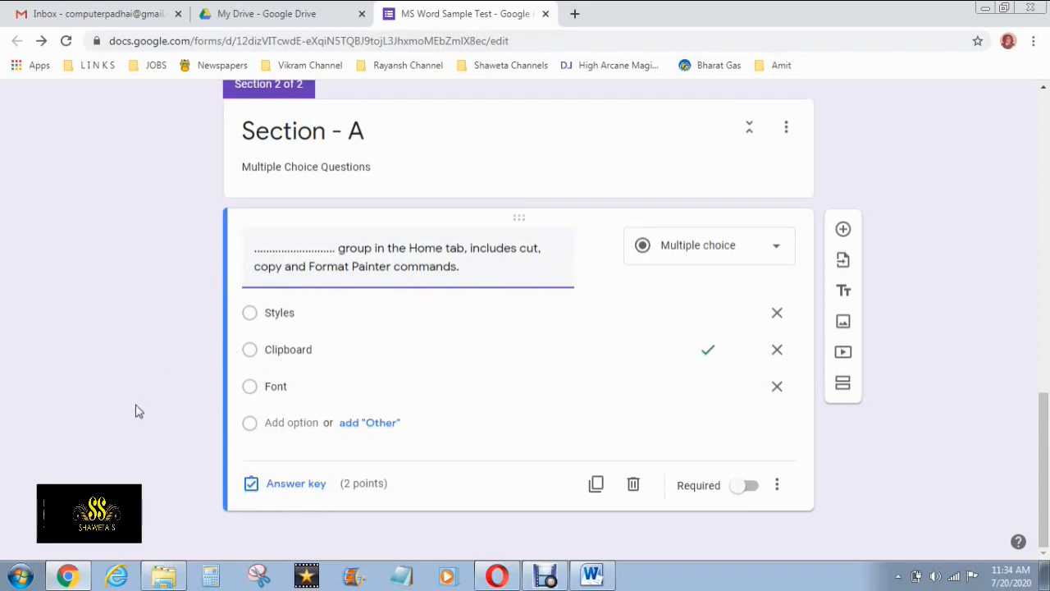
pyautogui.click(741, 489)
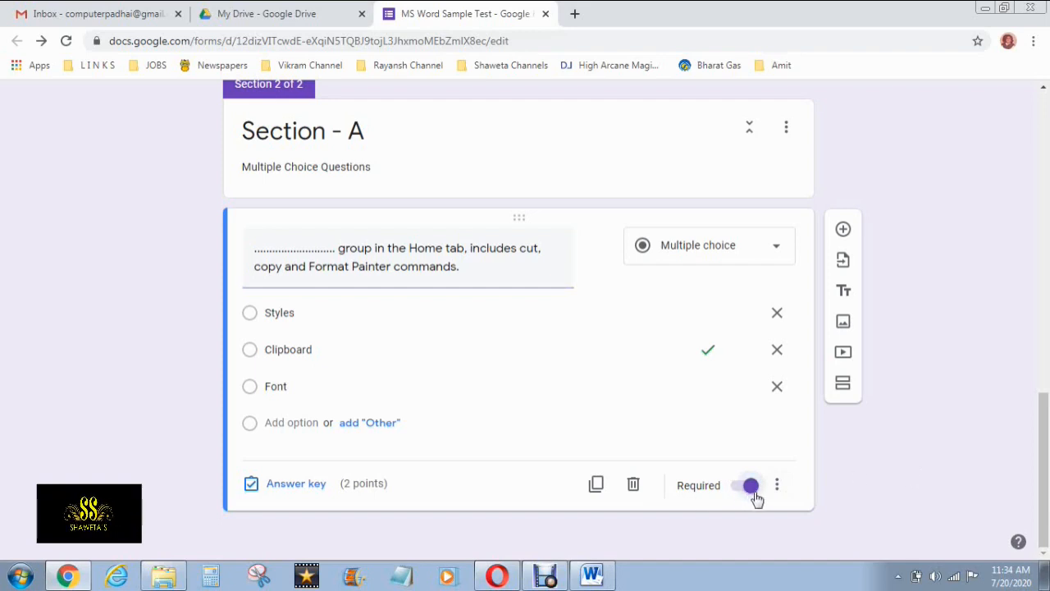
pyautogui.click(843, 229)
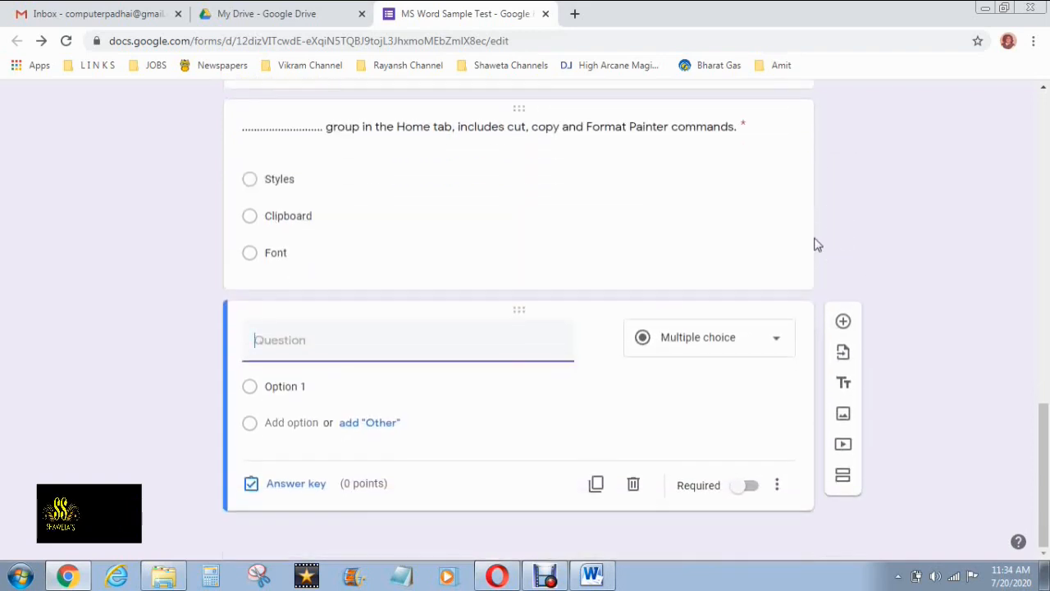
# Paste question 2 from the Word paper as the new question's title
pyautogui.click(591, 574)
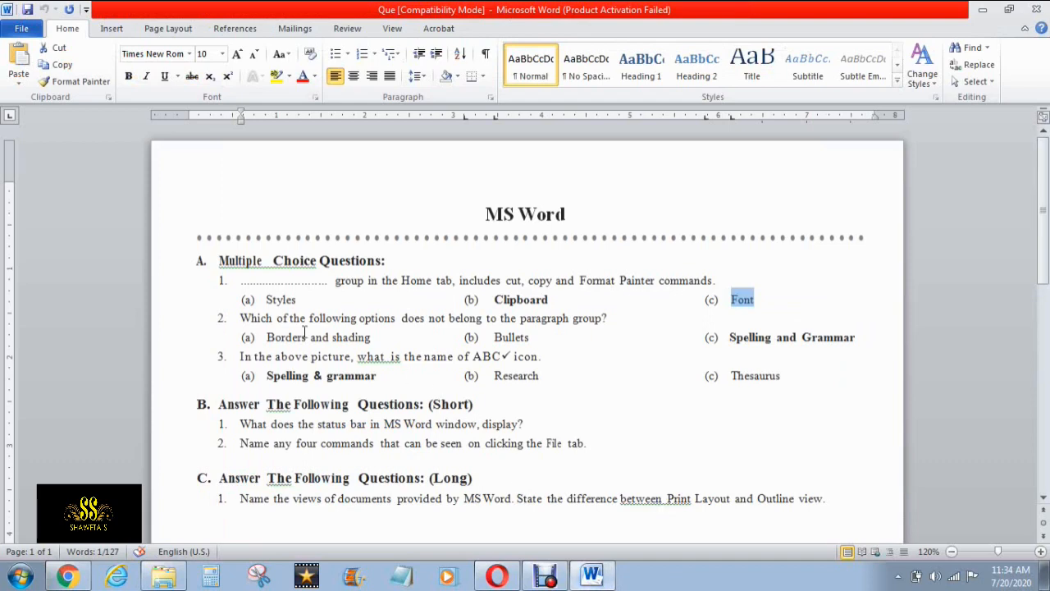
pyautogui.moveTo(238, 317); pyautogui.dragTo(576, 323)
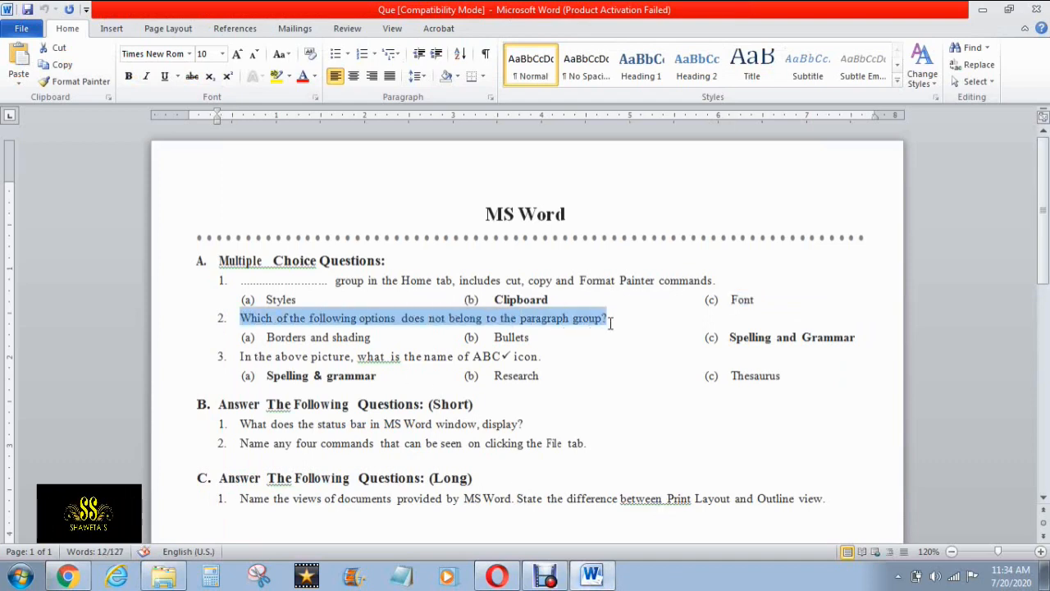
pyautogui.hotkey('alt', 'Tab')
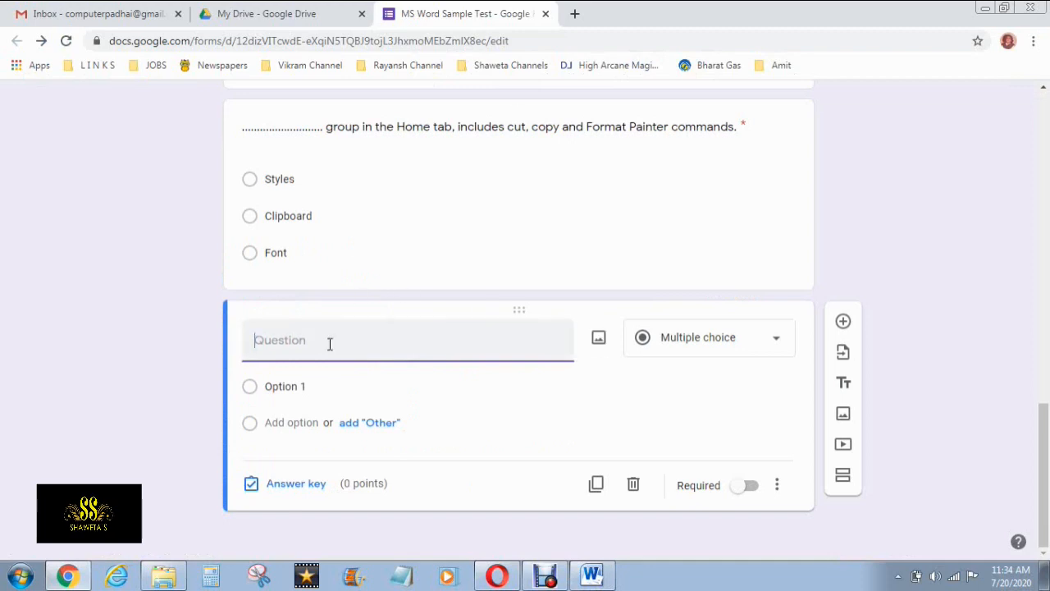
pyautogui.write('Which of the following options does not belong to the paragraph group?')
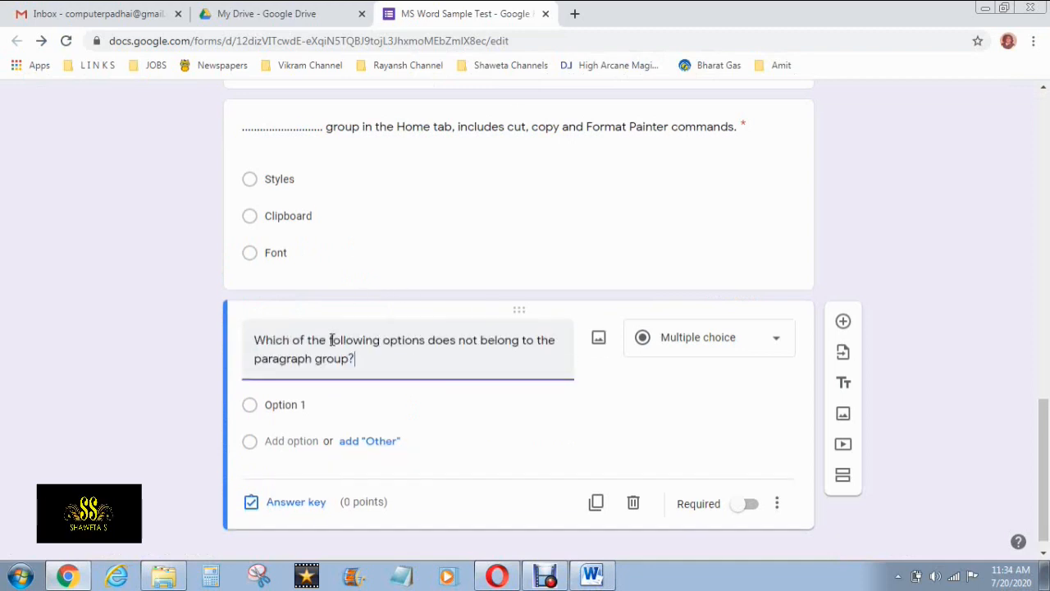
# Paste 'Borders and shading' from Word as the first answer option
pyautogui.hotkey('alt', 'Tab')
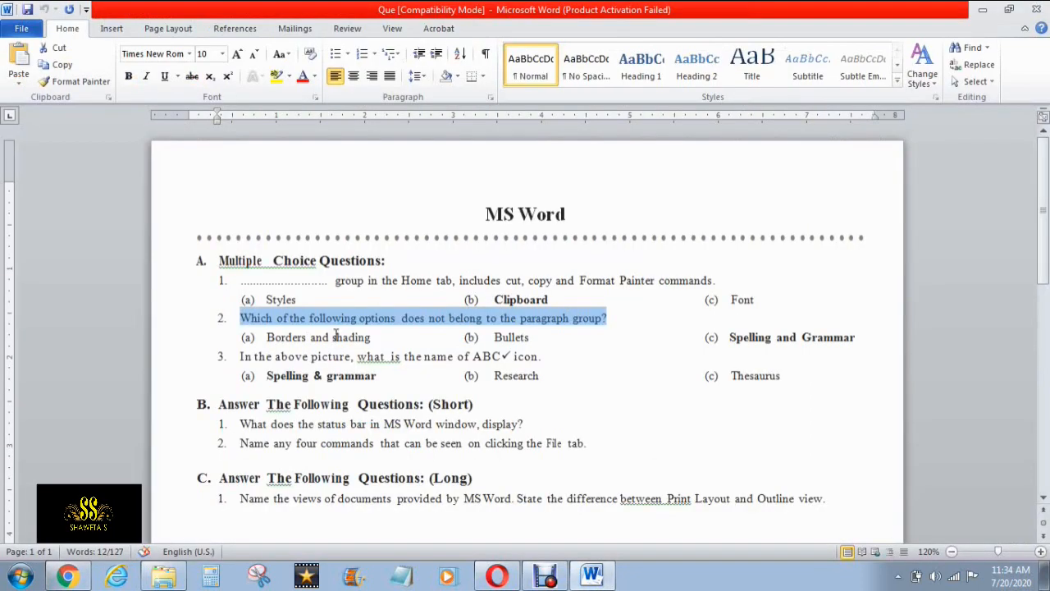
pyautogui.moveTo(268, 337); pyautogui.dragTo(371, 337)
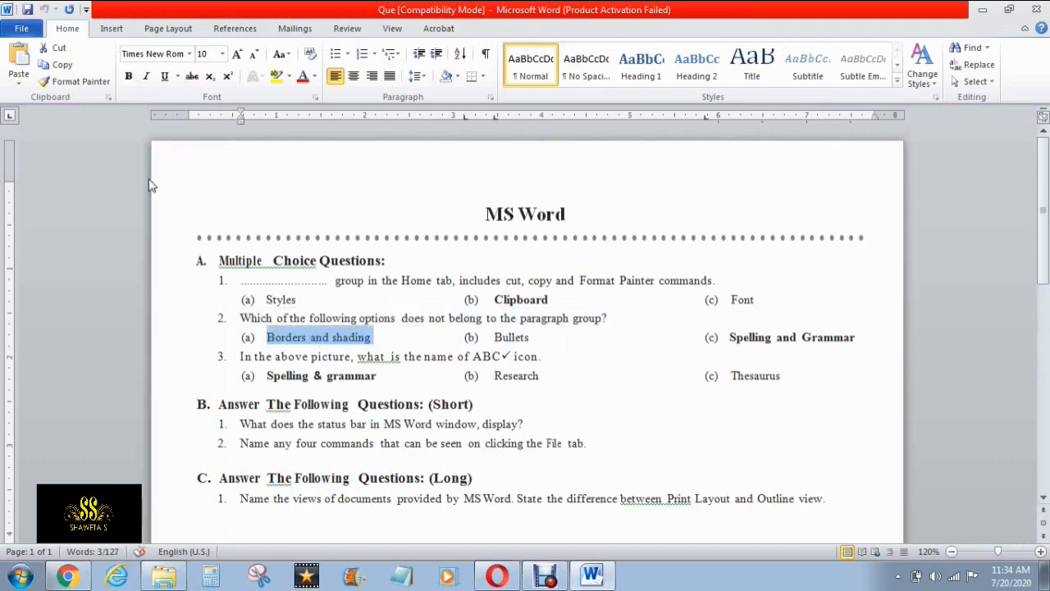
pyautogui.click(62, 70)
pyautogui.hotkey('alt', 'Tab')
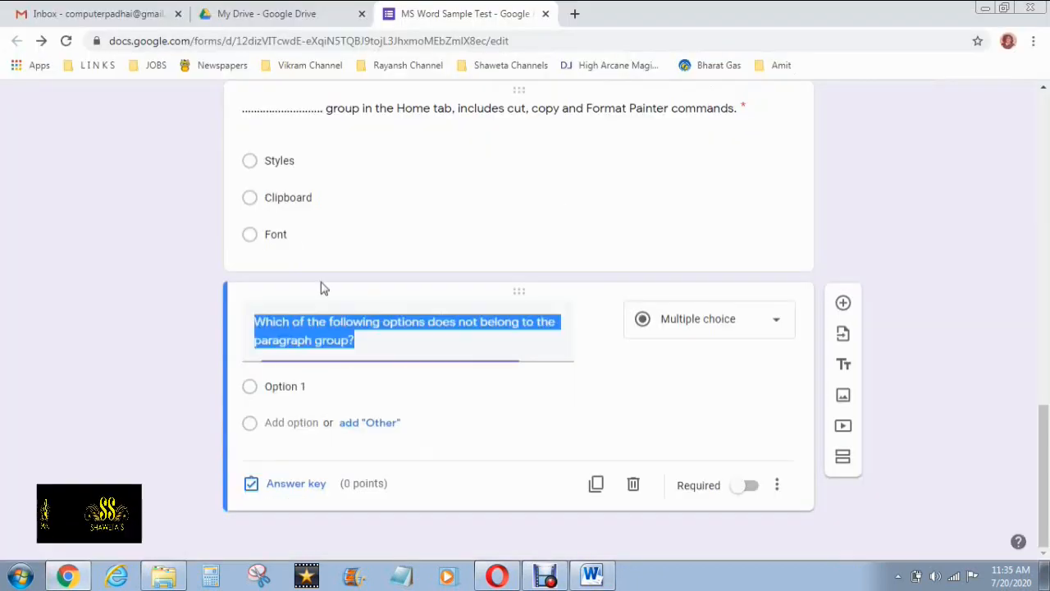
pyautogui.click(300, 388)
pyautogui.hotkey('ctrl', 'v')
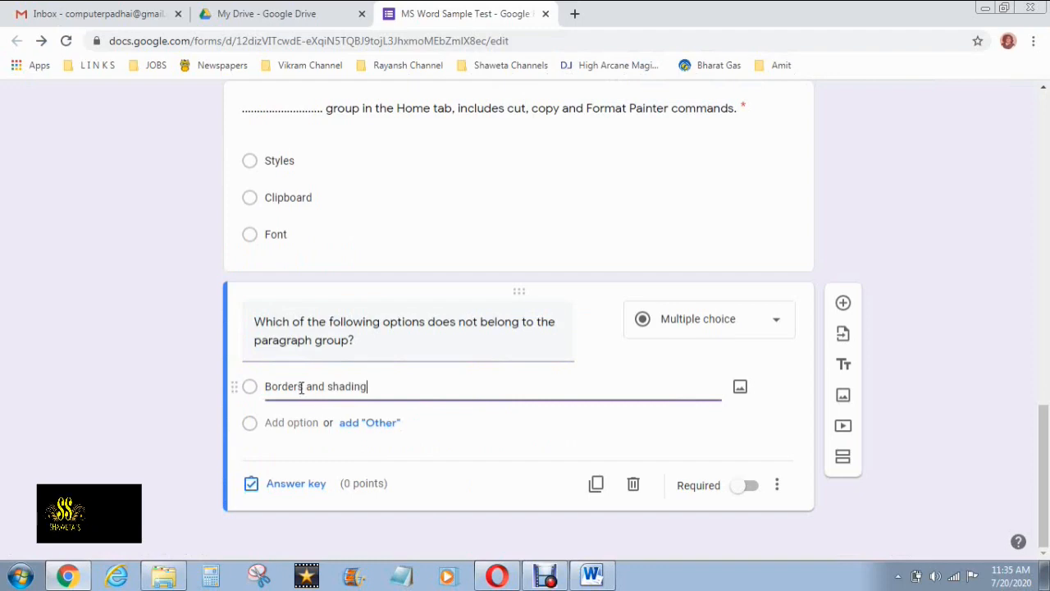
# Add 'Bullets' and 'Spelling and Grammar' from Word as the second and third options
pyautogui.hotkey('alt', 'Tab')
pyautogui.doubleClick(509, 337)
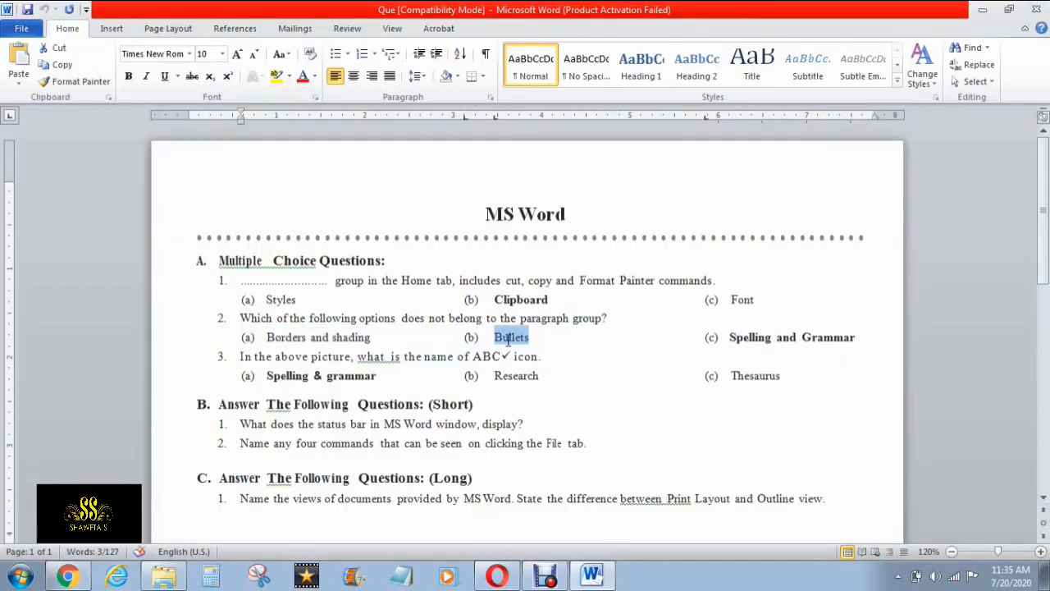
pyautogui.hotkey('alt', 'Tab')
pyautogui.click(307, 421)
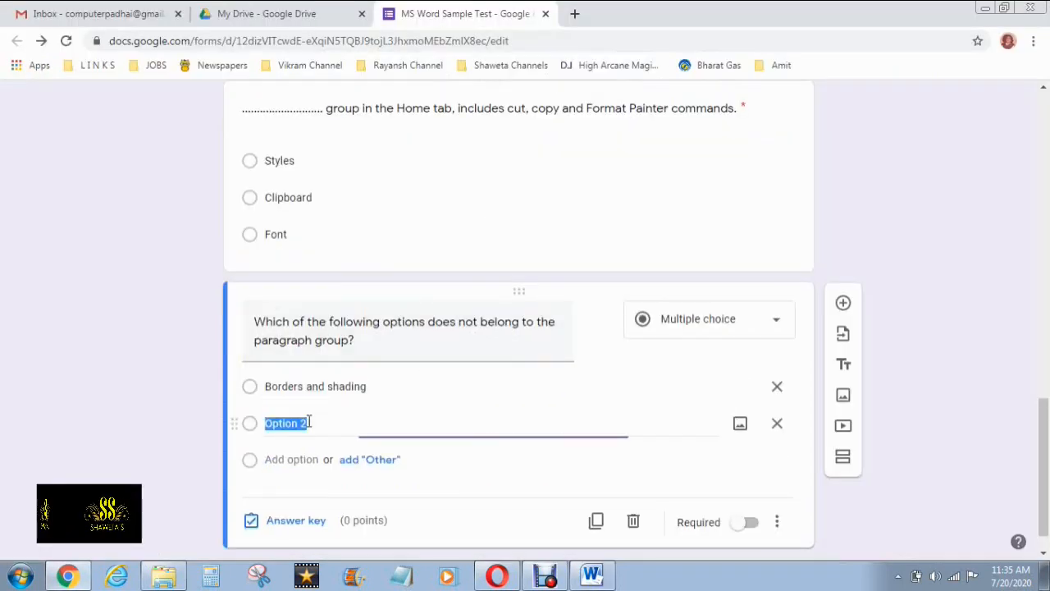
pyautogui.hotkey('alt', 'Tab')
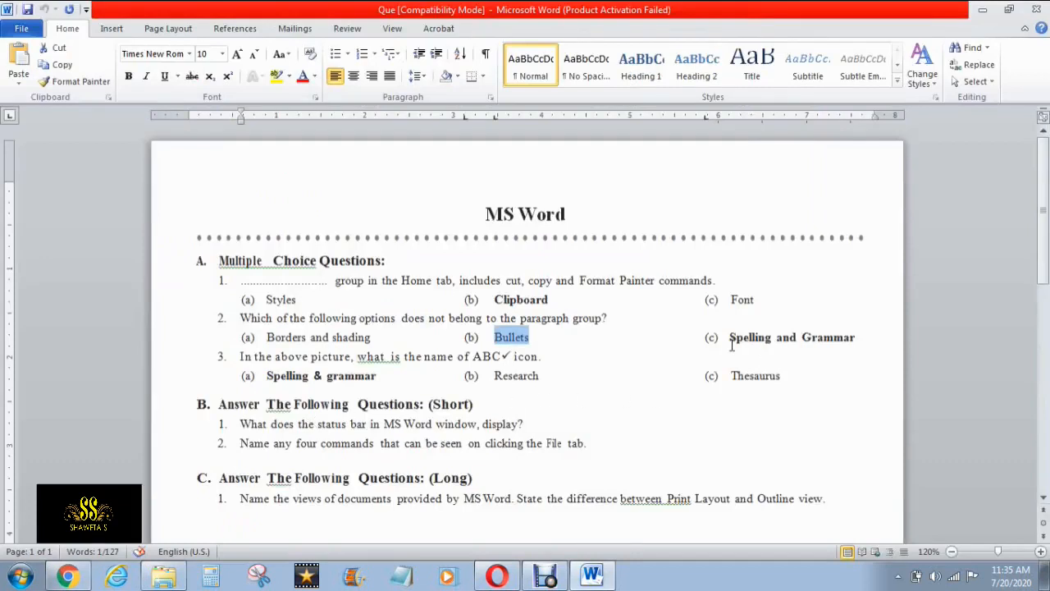
pyautogui.moveTo(730, 339); pyautogui.dragTo(857, 338)
pyautogui.hotkey('alt', 'Tab')
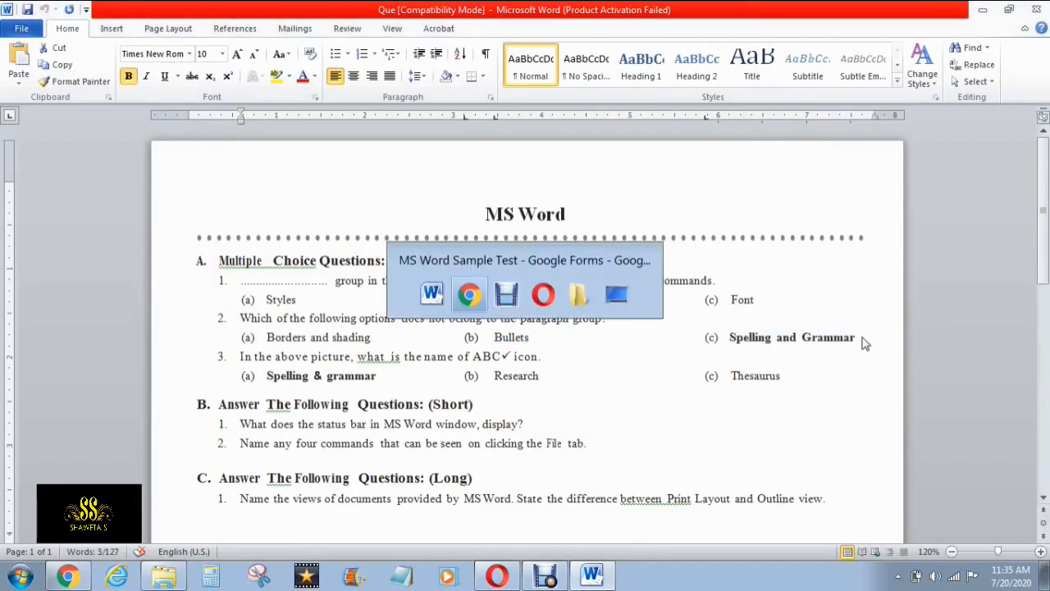
pyautogui.click(291, 458)
pyautogui.hotkey('ctrl', 'v')
# Mark Spelling and Grammar correct for 2 points, make it required, and add a blank question
pyautogui.scroll(-1, 343, 449)
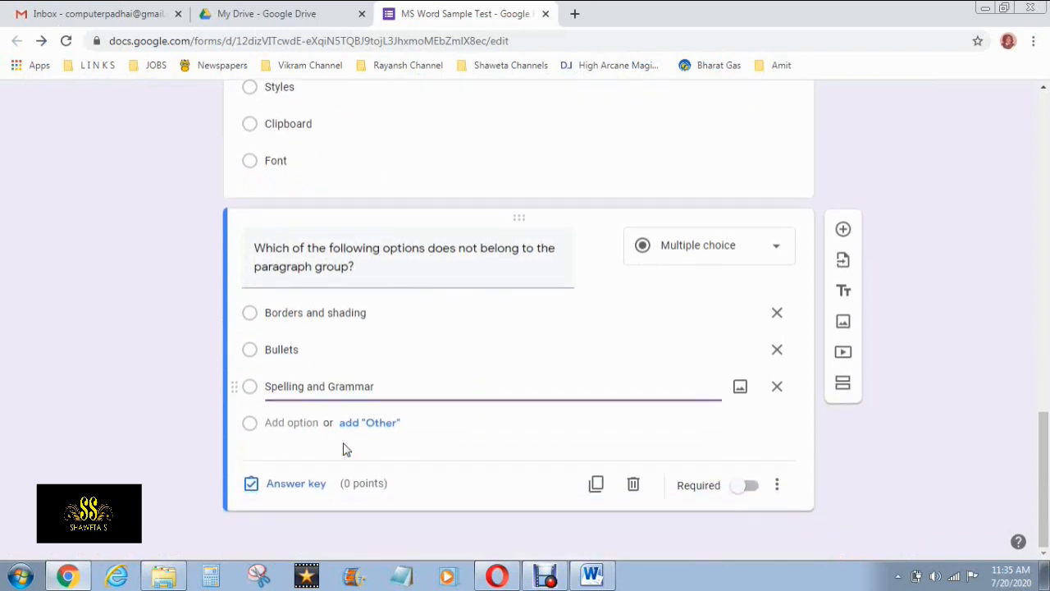
pyautogui.click(279, 484)
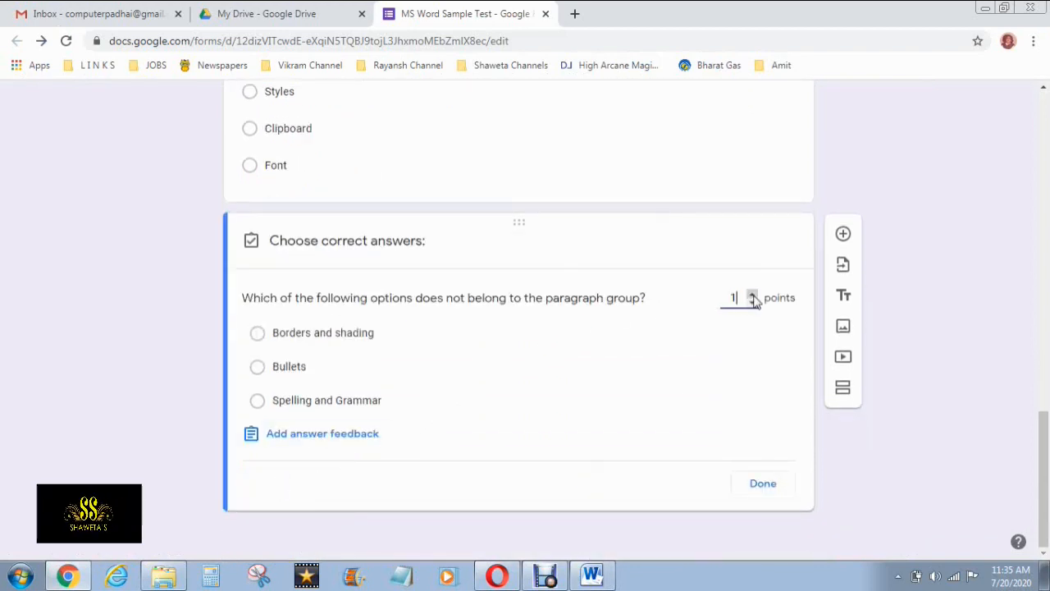
pyautogui.click(257, 408)
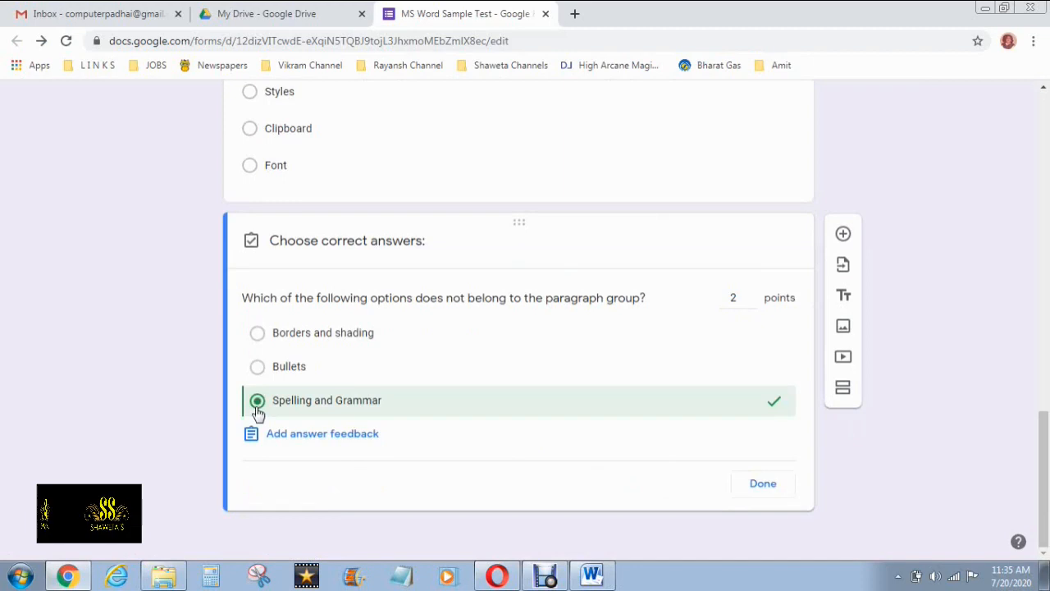
pyautogui.click(763, 485)
pyautogui.click(742, 485)
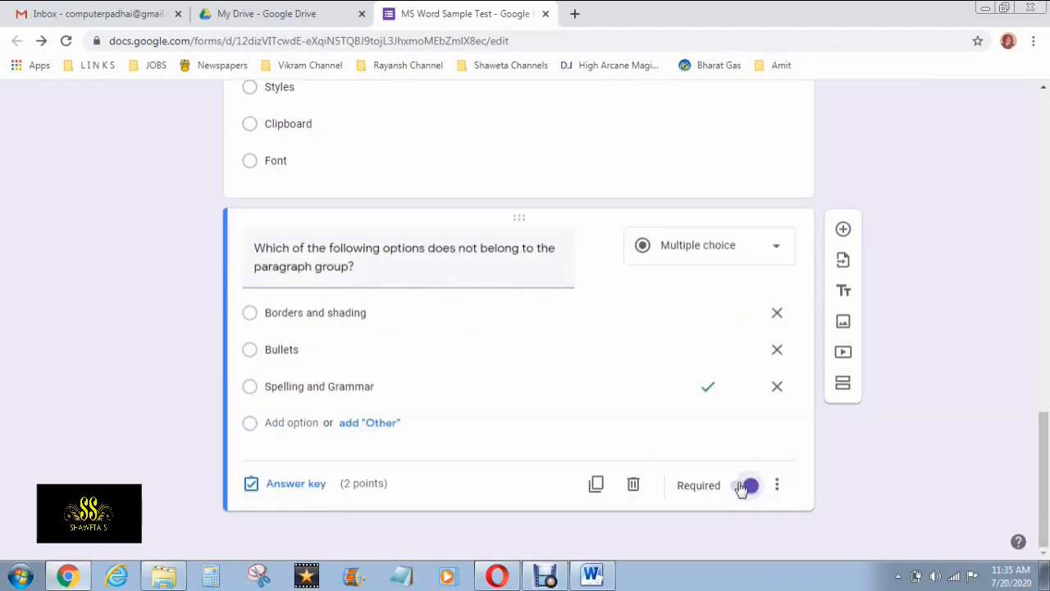
pyautogui.click(845, 233)
# Find question 3 on the Word question sheet
pyautogui.hotkey('alt', 'Tab')
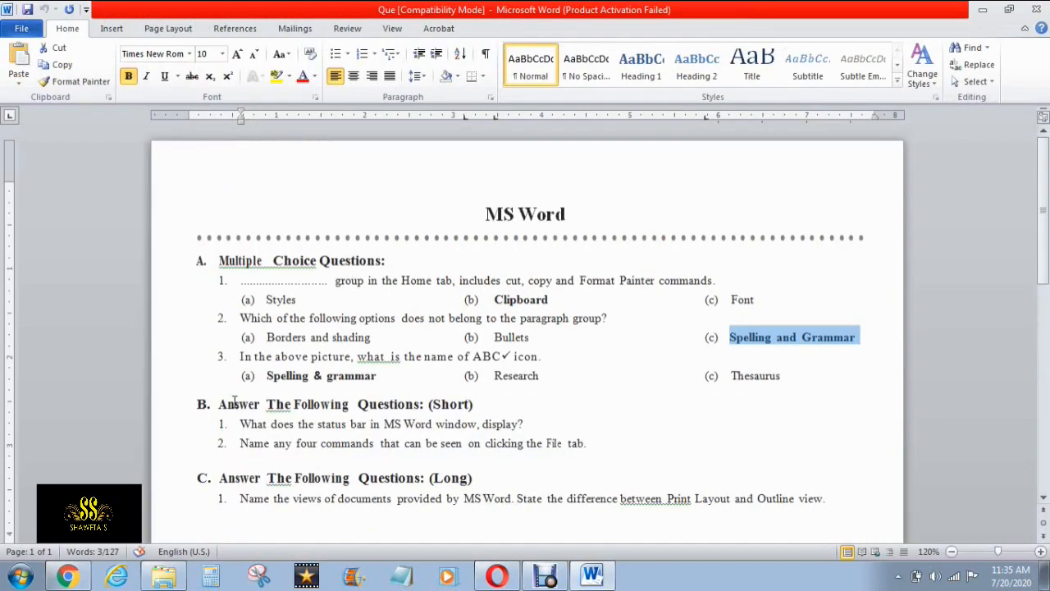
pyautogui.click(237, 356)
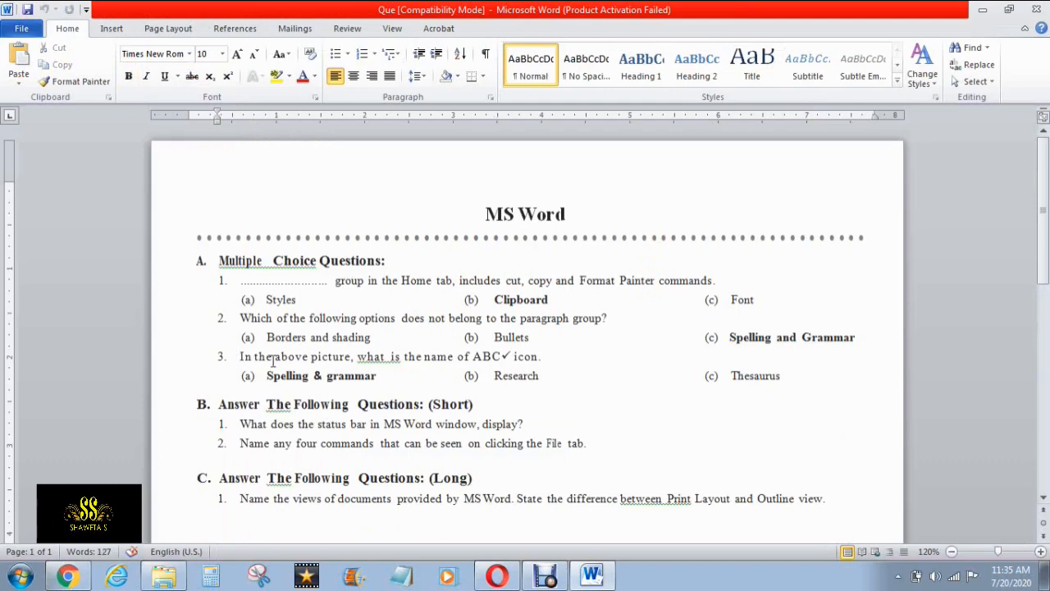
pyautogui.hotkey('alt', 'Tab')
# Copy question 3 about the ABC icon's name from Word into the new question's title
pyautogui.scroll(-1, 186, 407)
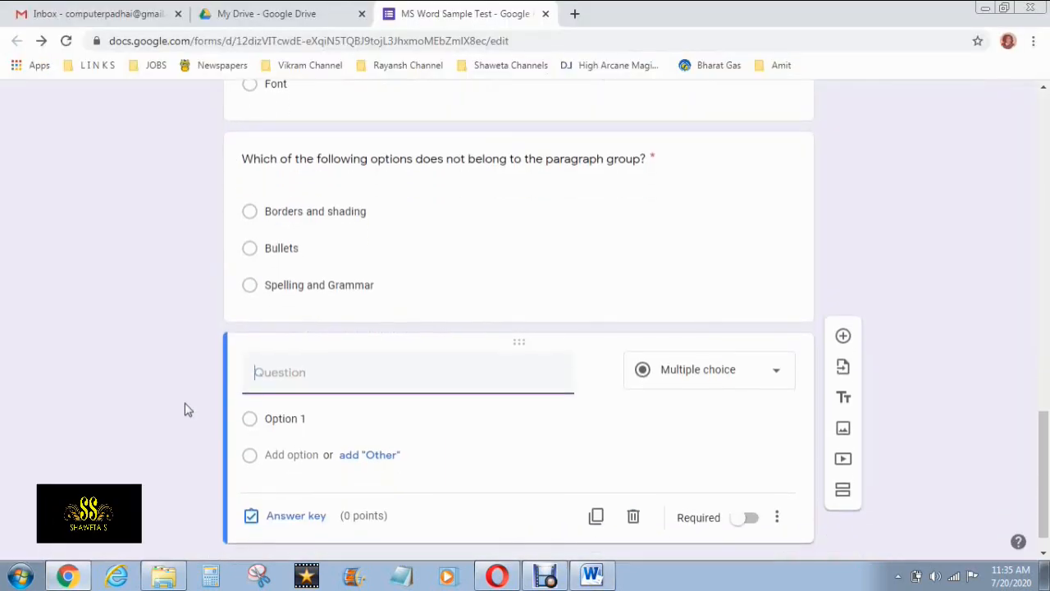
pyautogui.scroll(-1, 185, 413)
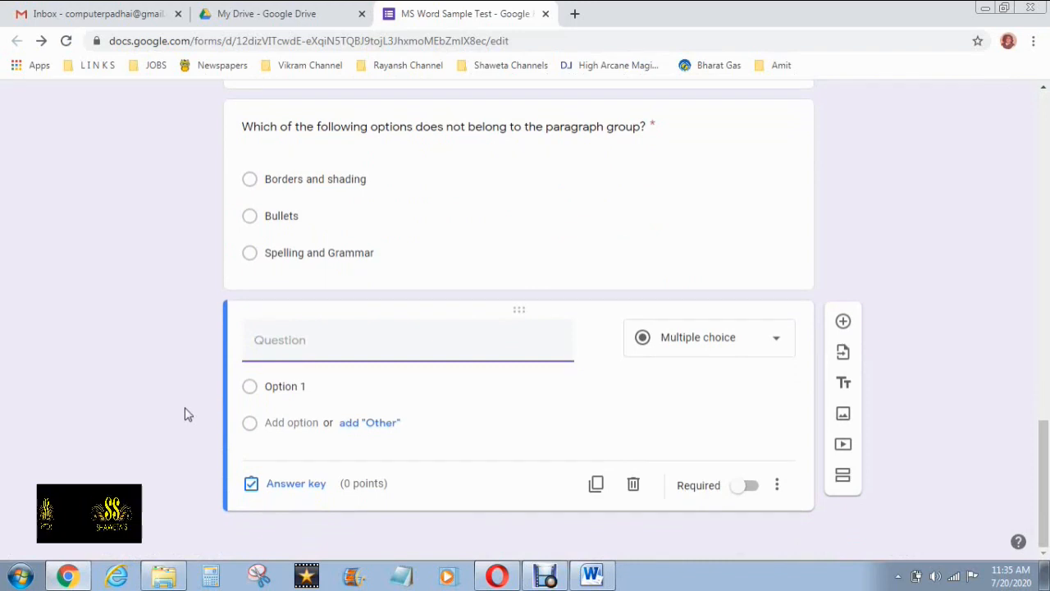
pyautogui.hotkey('alt', 'Tab')
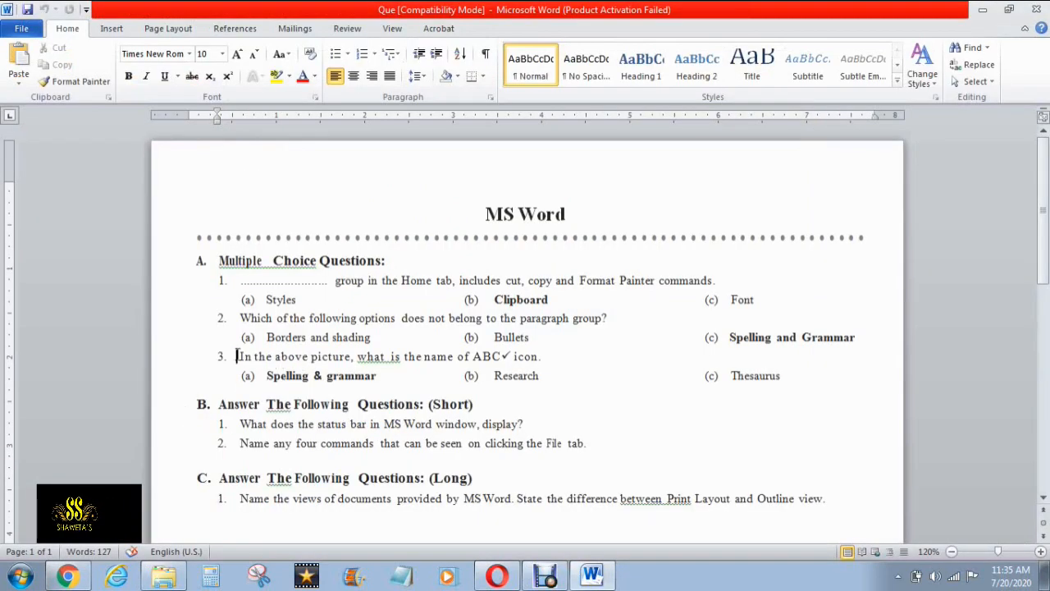
pyautogui.moveTo(238, 356); pyautogui.dragTo(550, 356)
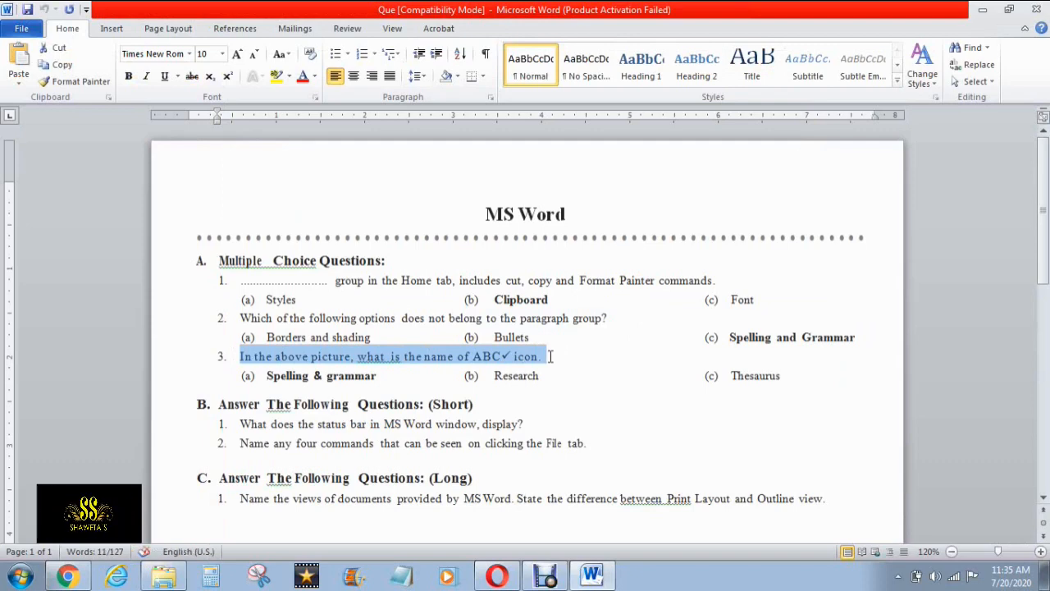
pyautogui.rightClick(324, 362)
pyautogui.click(348, 130)
pyautogui.hotkey('alt', 'Tab')
pyautogui.click(412, 358)
pyautogui.hotkey('ctrl', 'v')
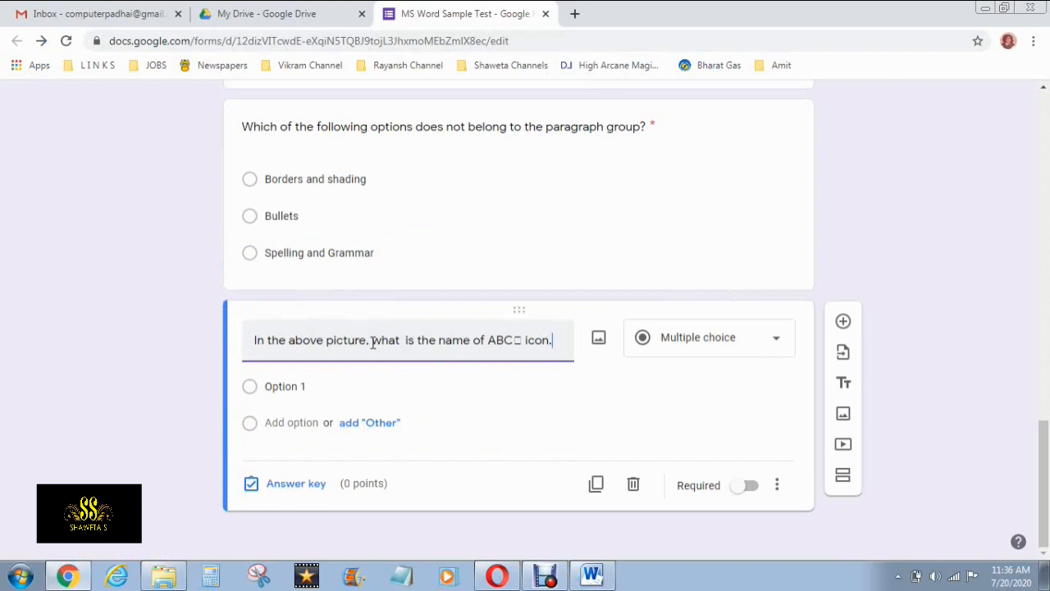
pyautogui.click(656, 370)
# Attach the image 'Capture' from Desktop > MS Word to the question
pyautogui.click(600, 339)
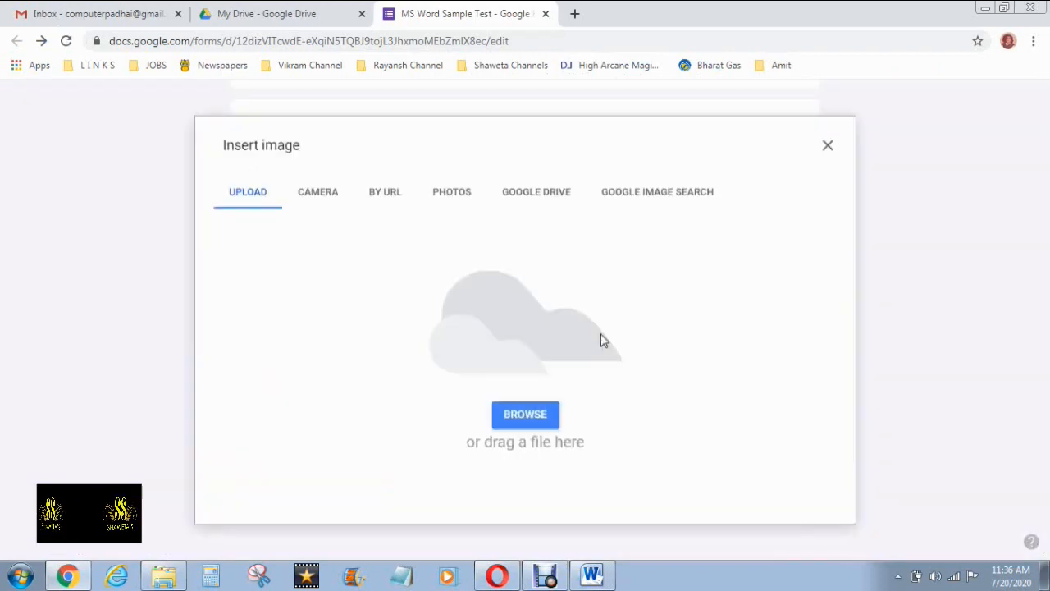
pyautogui.click(509, 420)
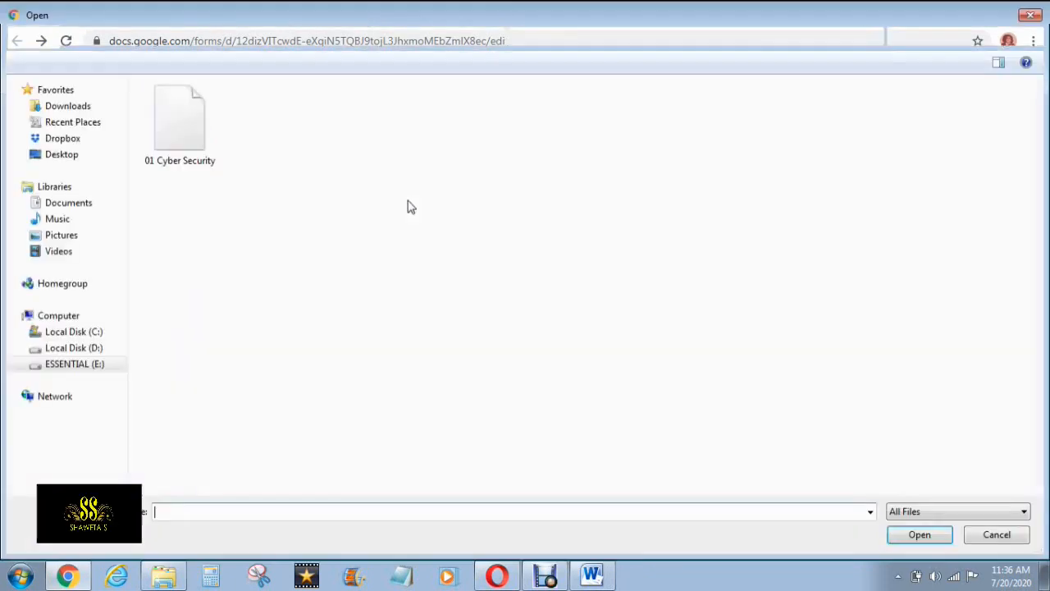
pyautogui.click(62, 155)
pyautogui.doubleClick(174, 218)
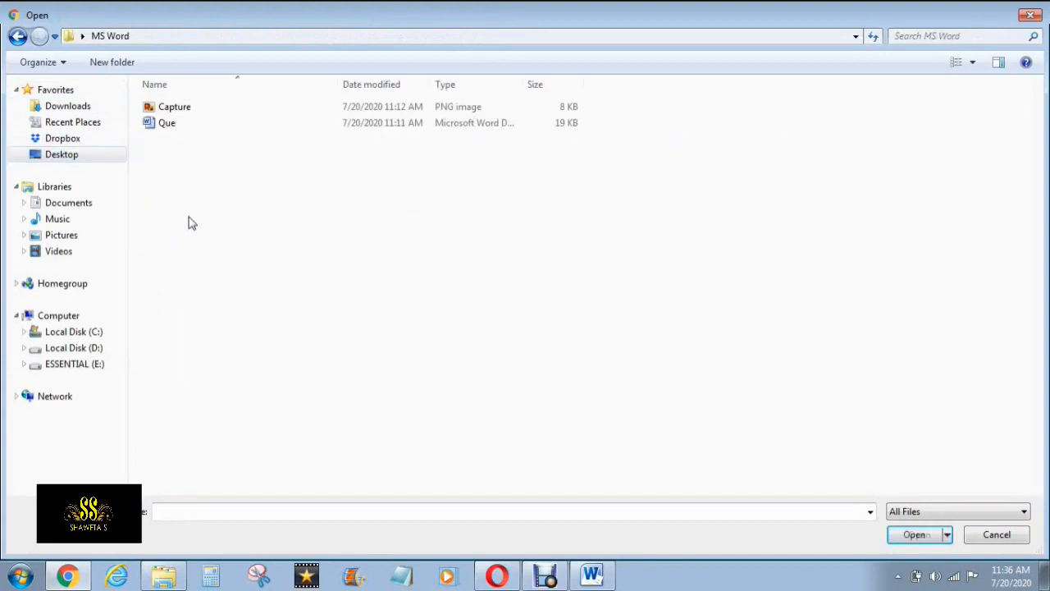
pyautogui.click(190, 110)
pyautogui.click(917, 537)
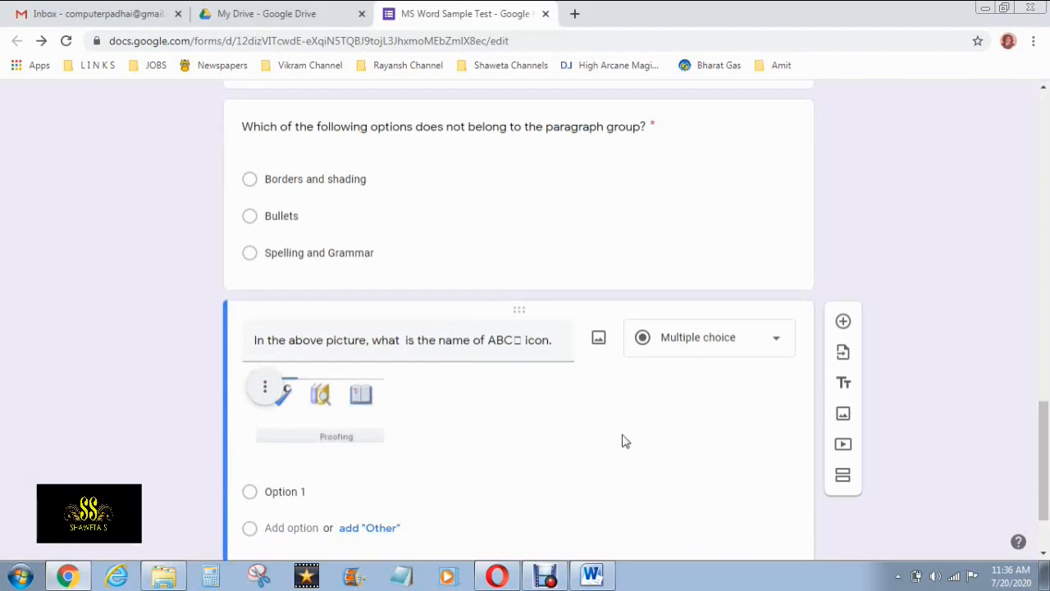
# Change 'above' to 'this' in the ABC-icon question title and remove the stray symbol after ABC
pyautogui.scroll(-1, 525, 435)
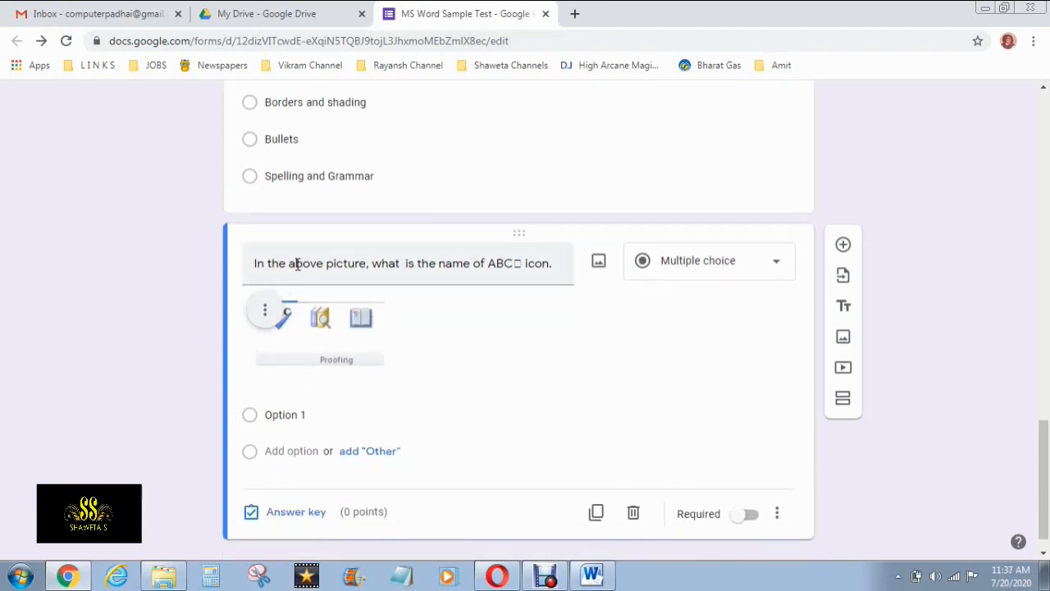
pyautogui.tripleClick(309, 263)
pyautogui.doubleClick(309, 264)
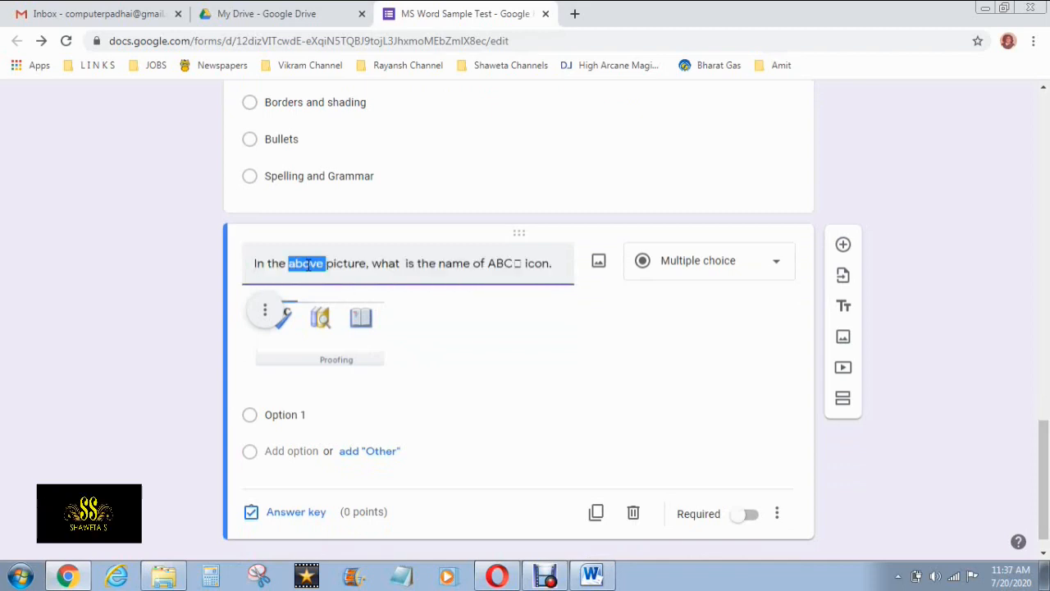
pyautogui.press('BackSpace')
pyautogui.press('BackSpace')
pyautogui.press('BackSpace')
pyautogui.write('is')
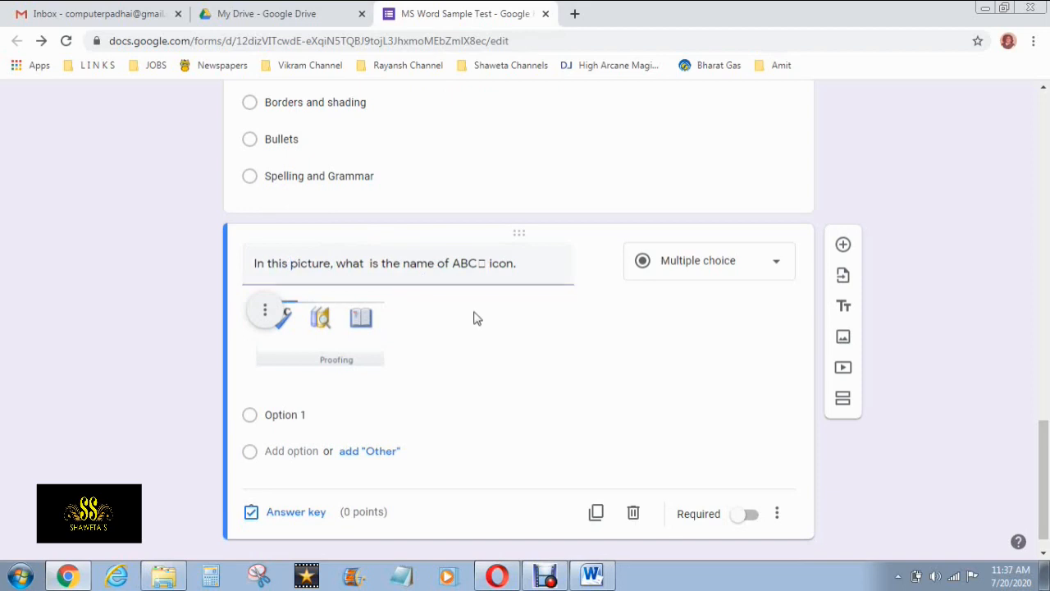
pyautogui.tripleClick(483, 263)
pyautogui.click(548, 270)
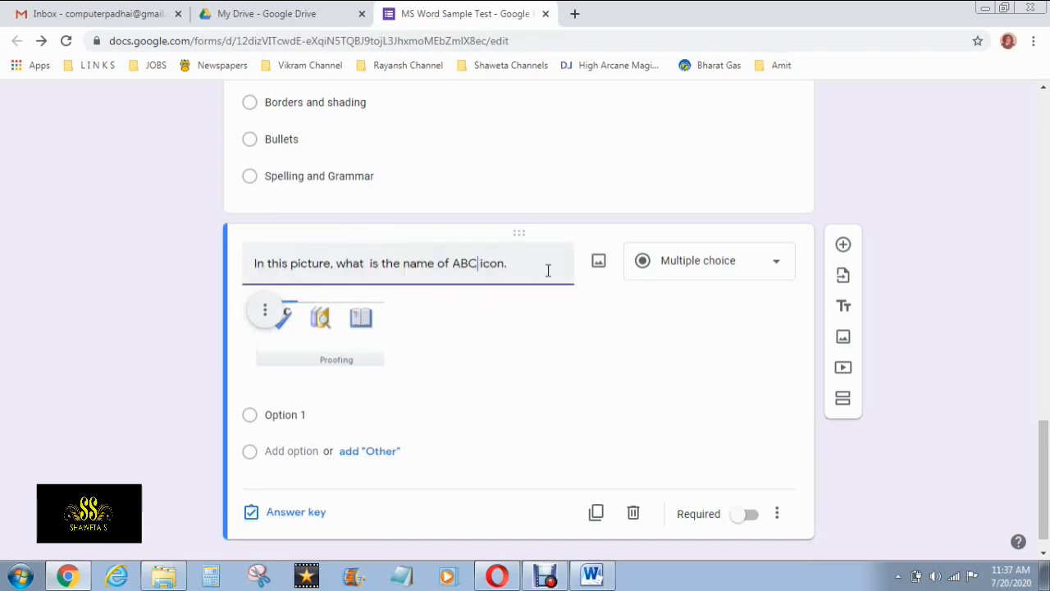
pyautogui.click(443, 361)
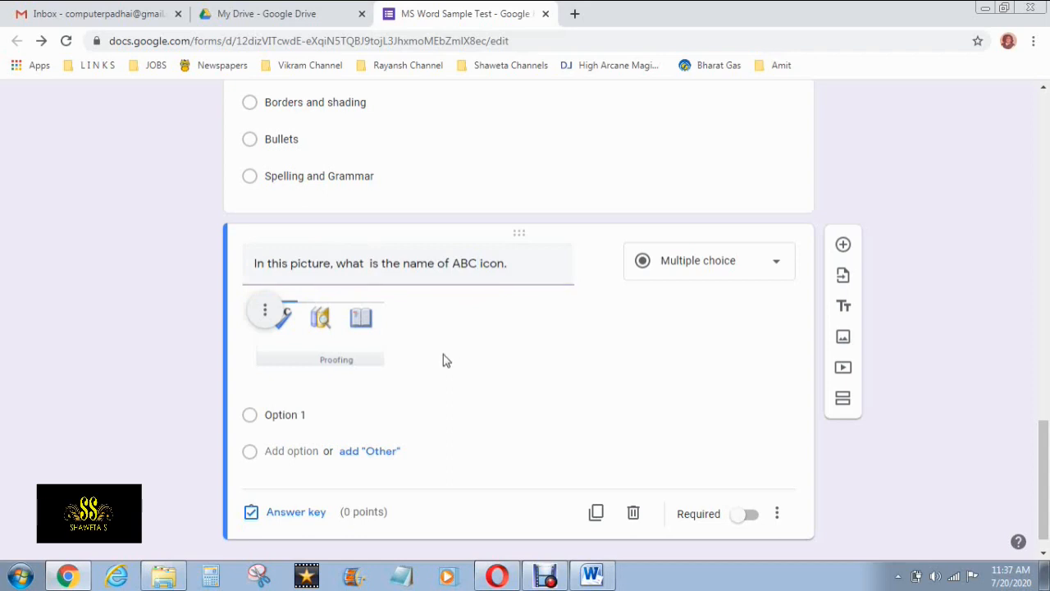
pyautogui.scroll(-1, 443, 360)
pyautogui.click(292, 395)
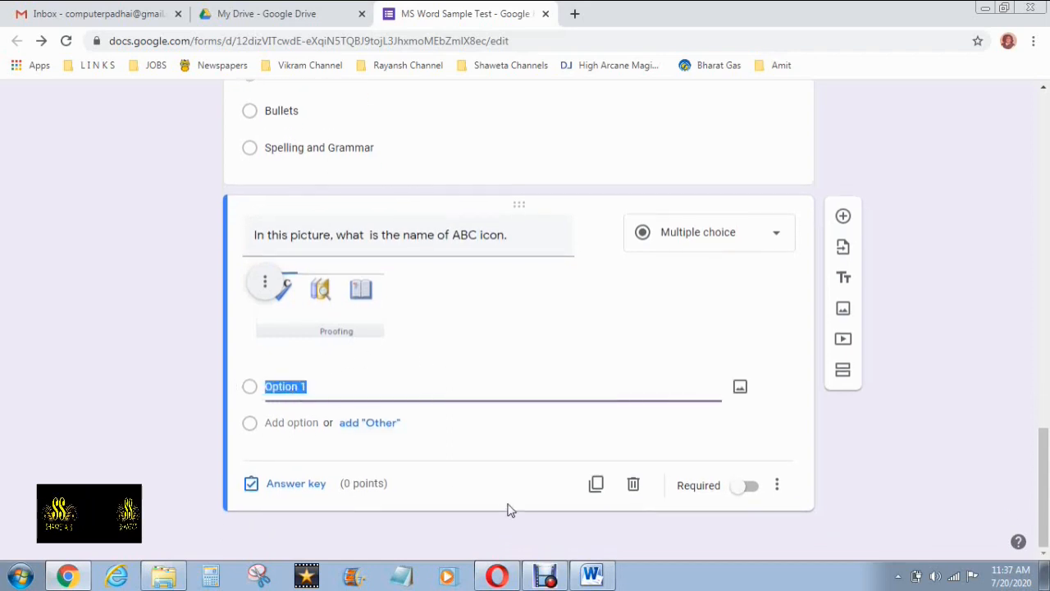
# Copy 'Spelling & grammar' from the Word question paper and paste it as the first option
pyautogui.click(593, 574)
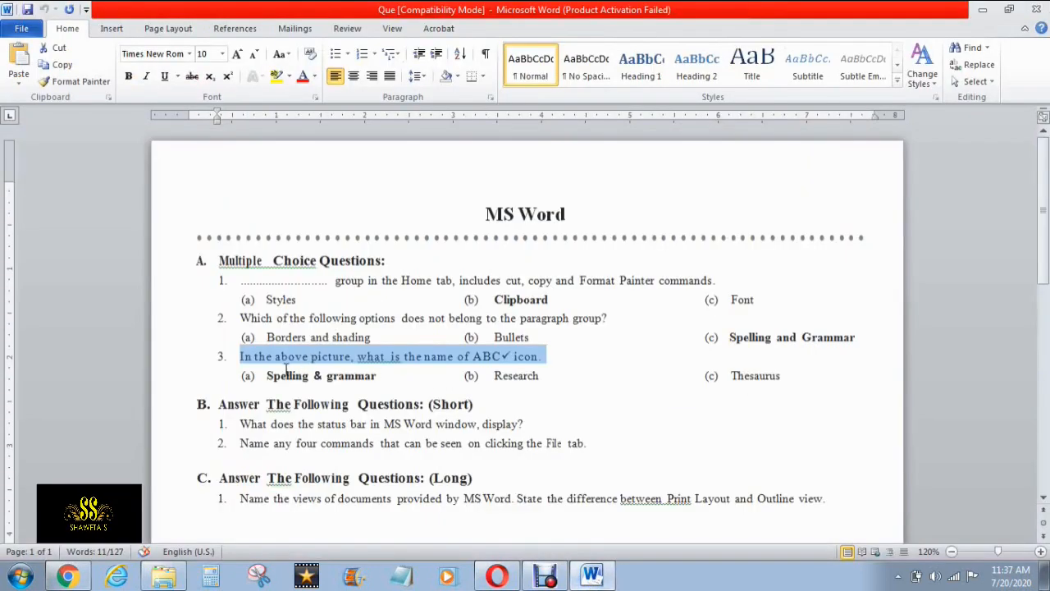
pyautogui.moveTo(269, 376)
pyautogui.mouseDown()
pyautogui.moveTo(371, 386)
pyautogui.moveTo(267, 376)
pyautogui.mouseUp()
pyautogui.click(382, 389)
pyautogui.click(384, 377)
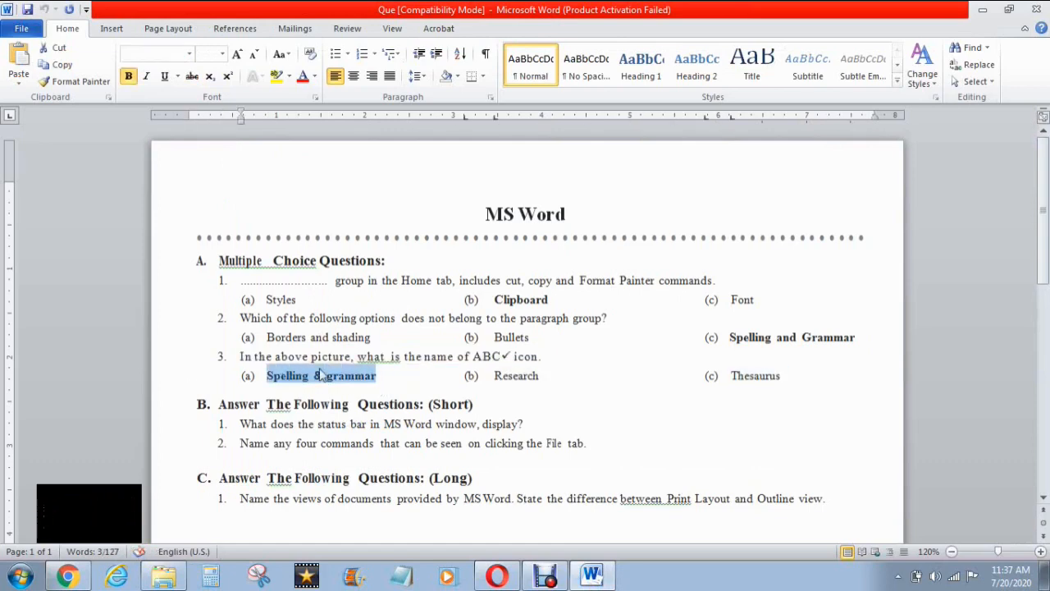
pyautogui.hotkey('alt', 'Tab')
pyautogui.hotkey('ctrl', 'v')
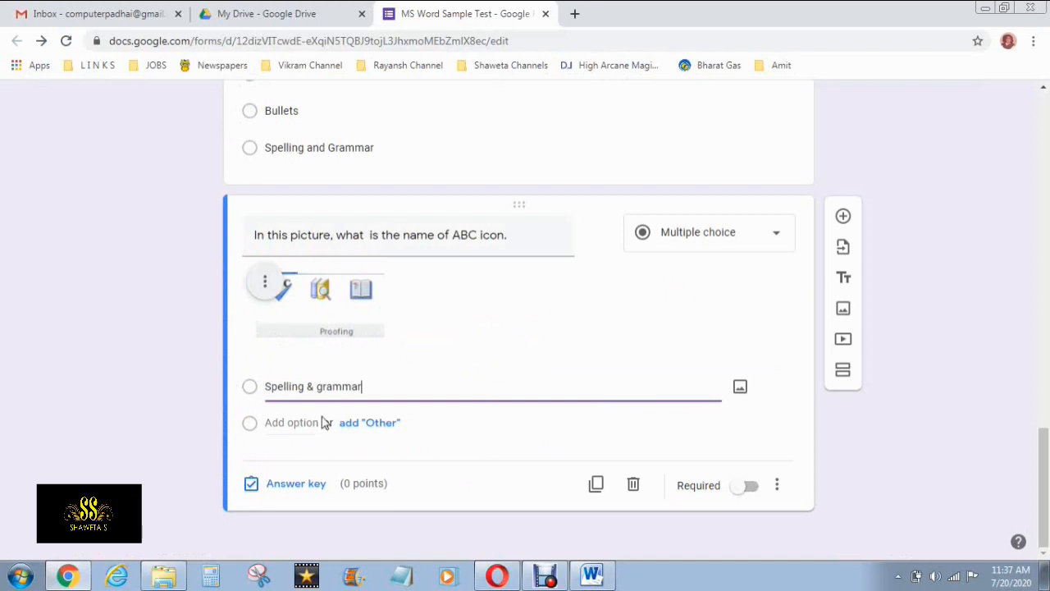
# Add a second option, 'Research', copied from option (b) in the Word paper
pyautogui.click(307, 422)
pyautogui.hotkey('alt', 'Tab')
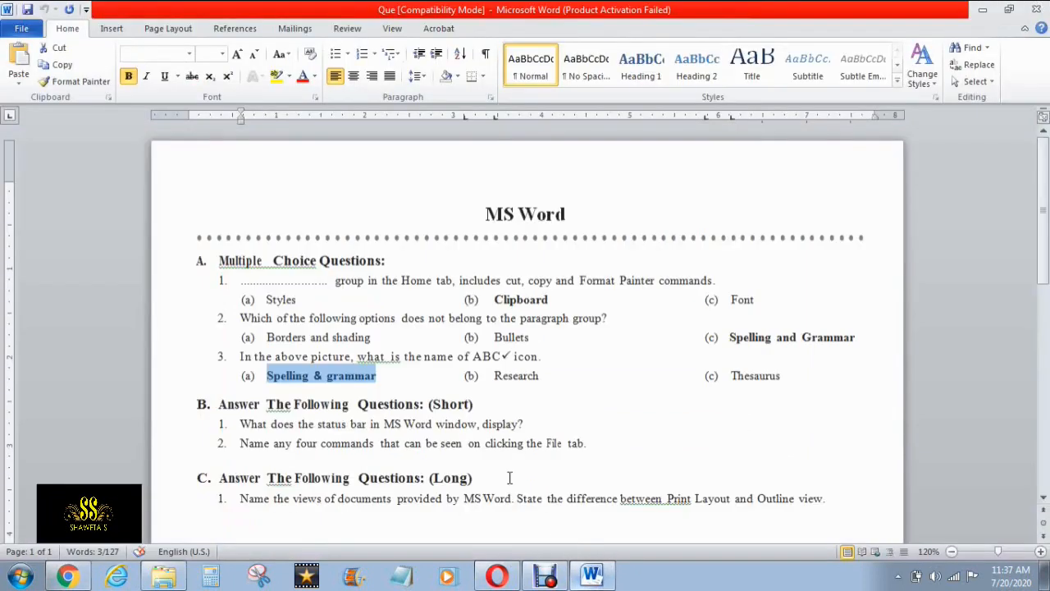
pyautogui.doubleClick(502, 375)
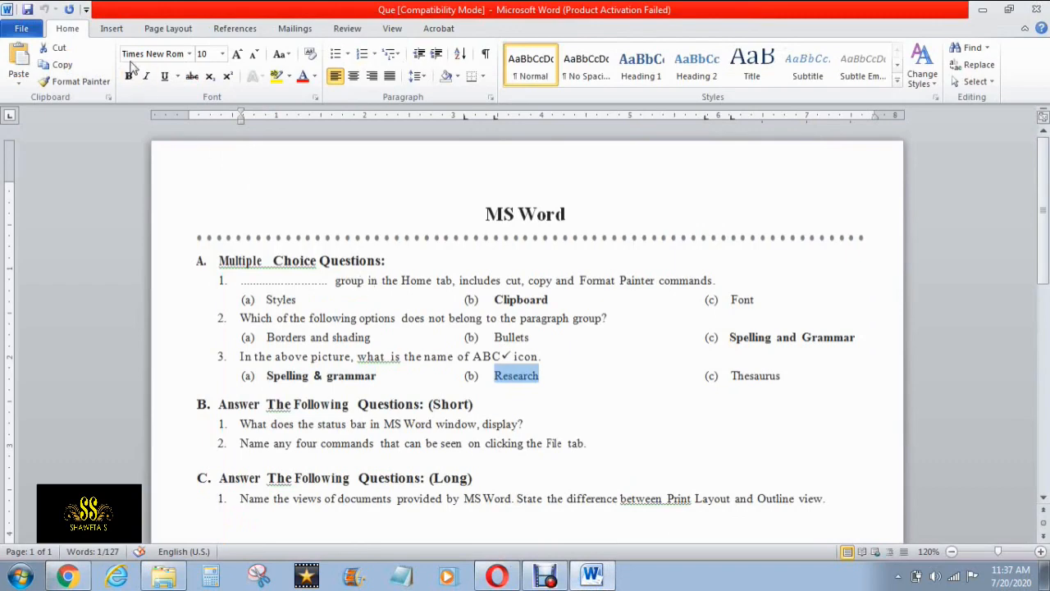
pyautogui.click(57, 64)
pyautogui.hotkey('alt', 'Tab')
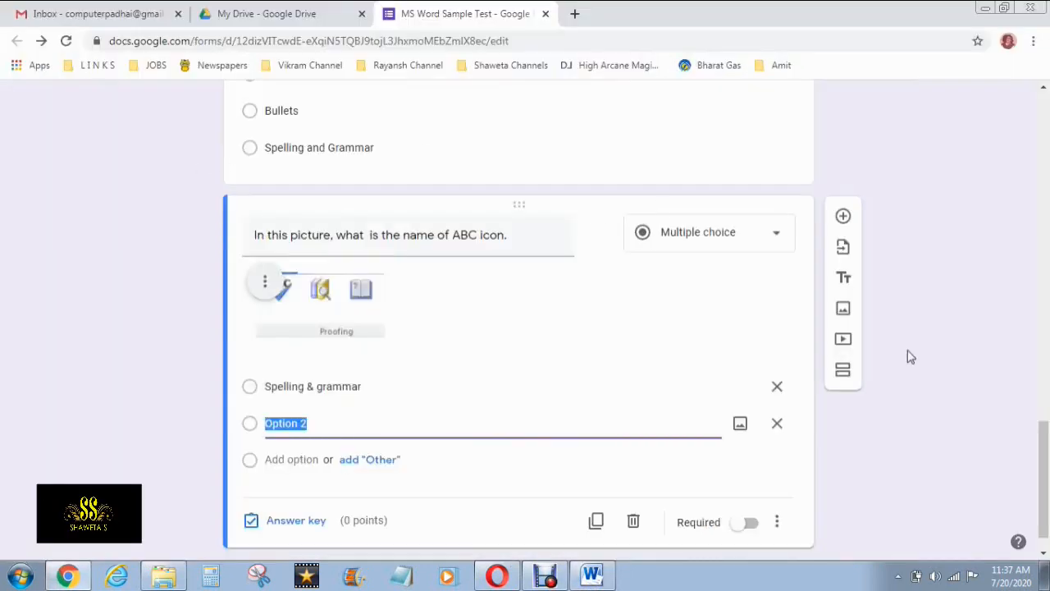
pyautogui.hotkey('ctrl', 'v')
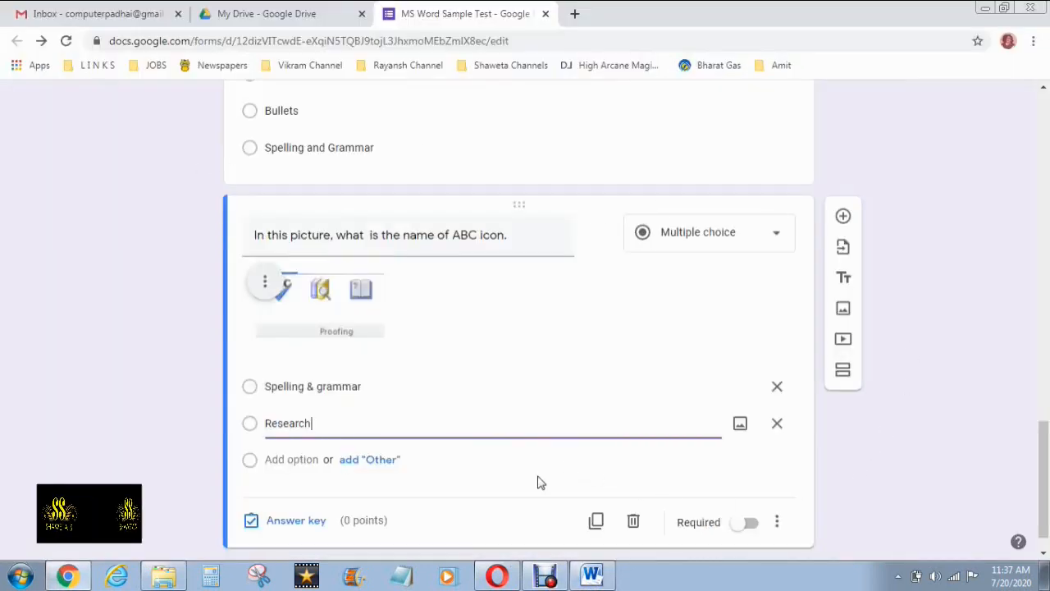
# Add a third option, 'Thesaurus', copied from option (c) in the Word paper
pyautogui.scroll(-1, 554, 459)
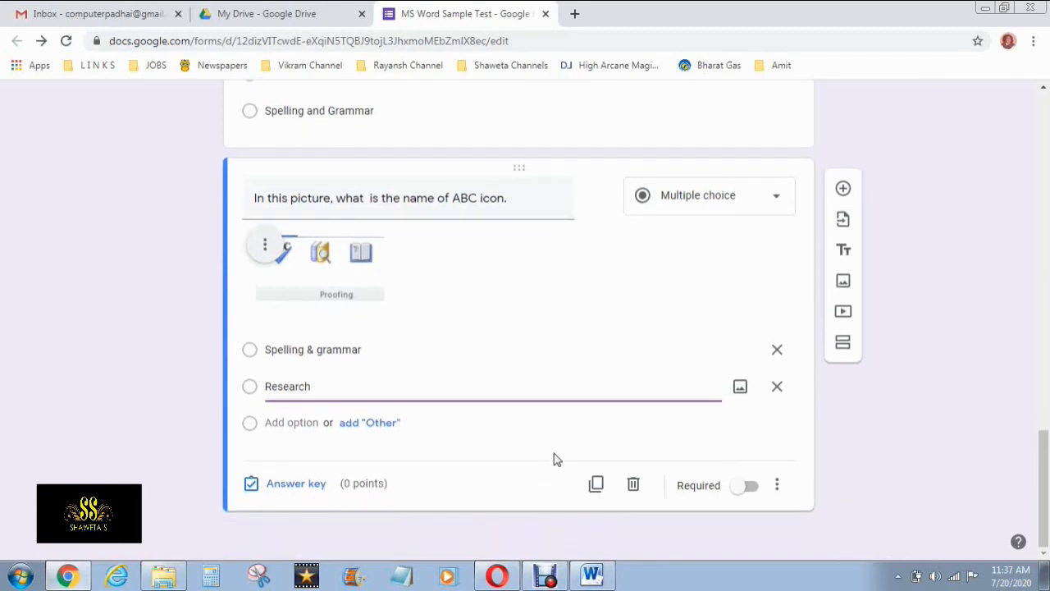
pyautogui.click(305, 422)
pyautogui.click(592, 574)
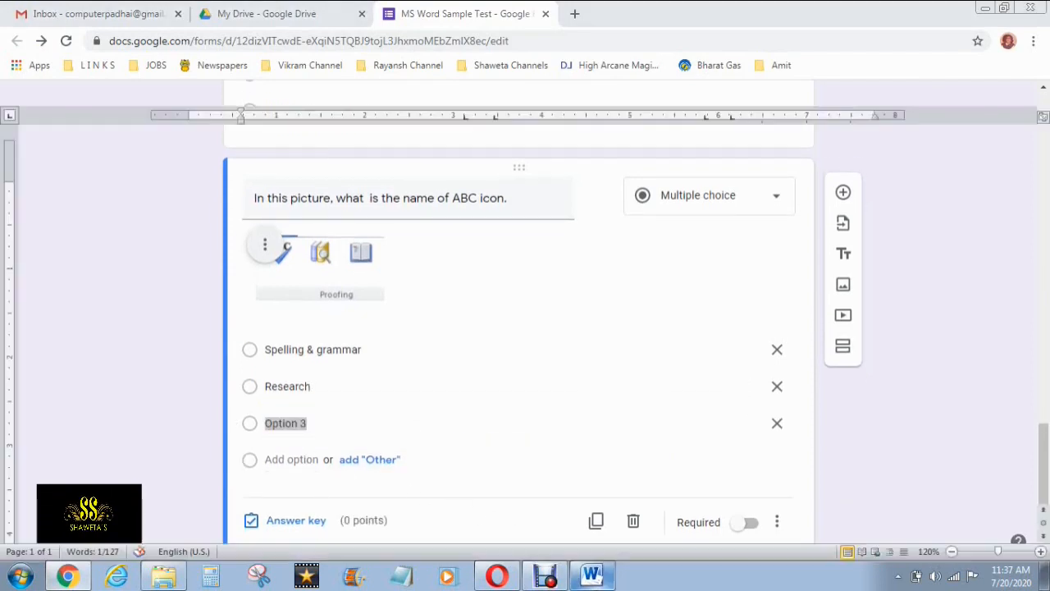
pyautogui.doubleClick(756, 376)
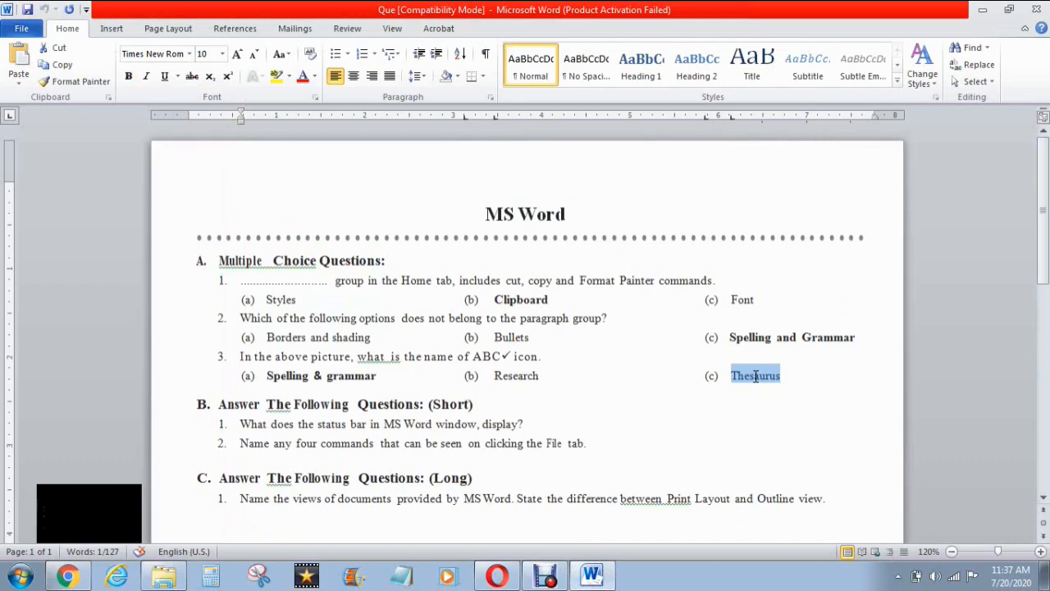
pyautogui.hotkey('alt', 'Tab')
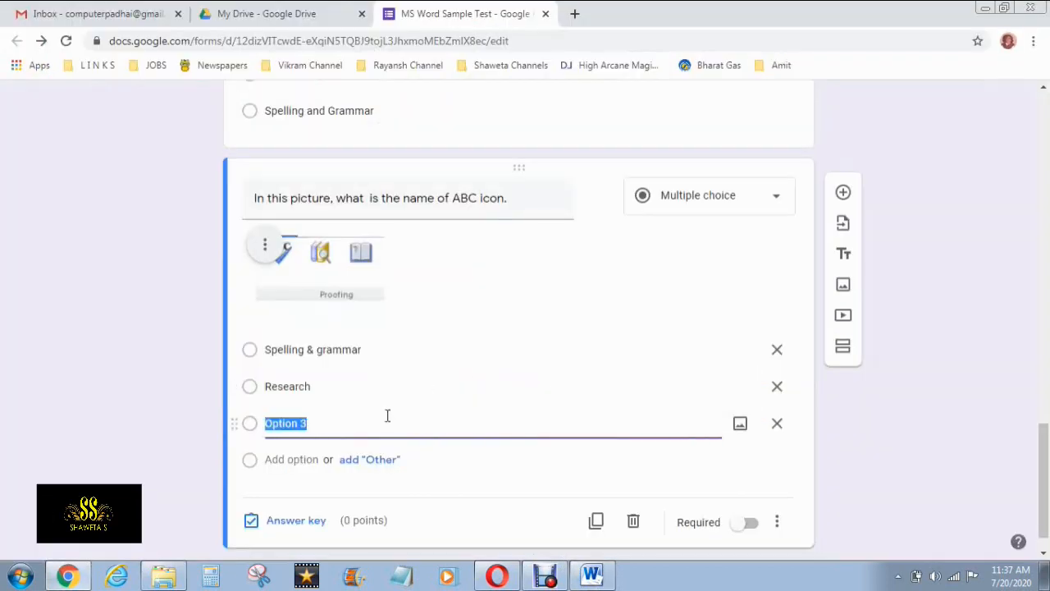
pyautogui.scroll(-1, 460, 386)
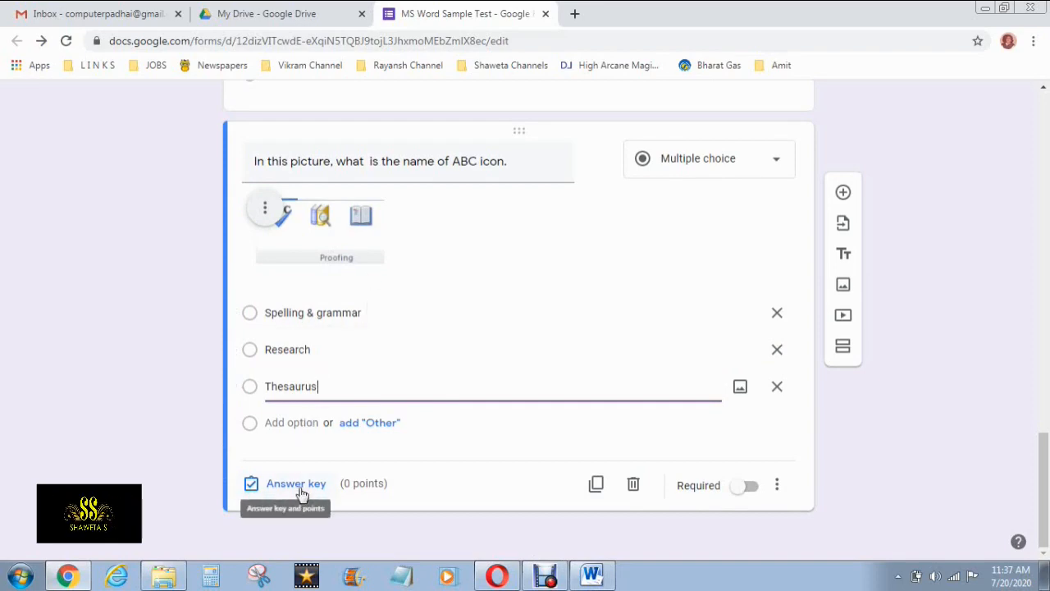
pyautogui.hotkey('alt', 'Tab')
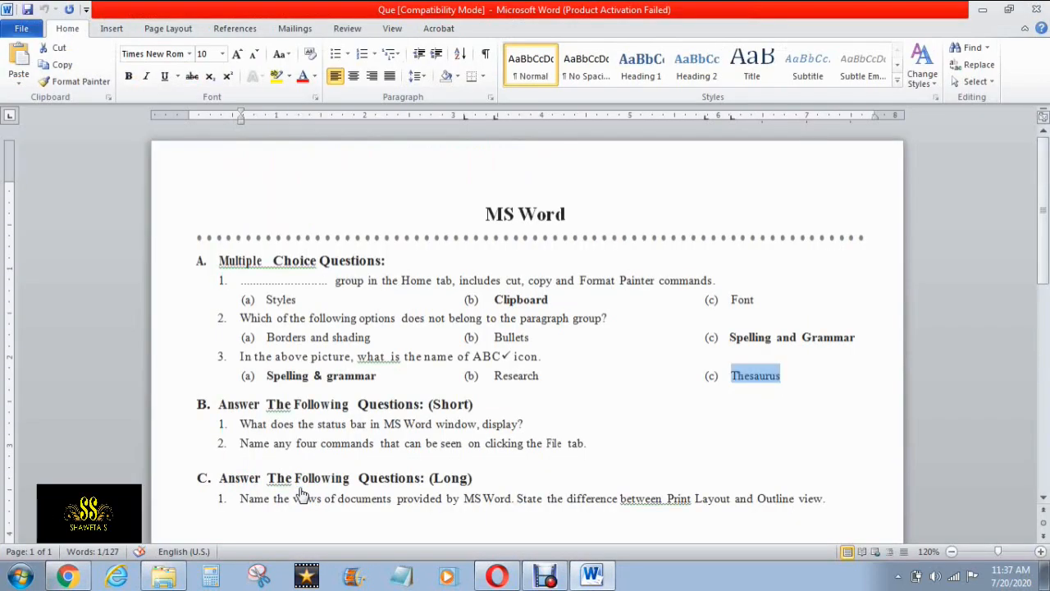
pyautogui.hotkey('alt', 'Tab')
# In the answer key, give the ABC icon question 2 points with Spelling & grammar correct
pyautogui.click(297, 487)
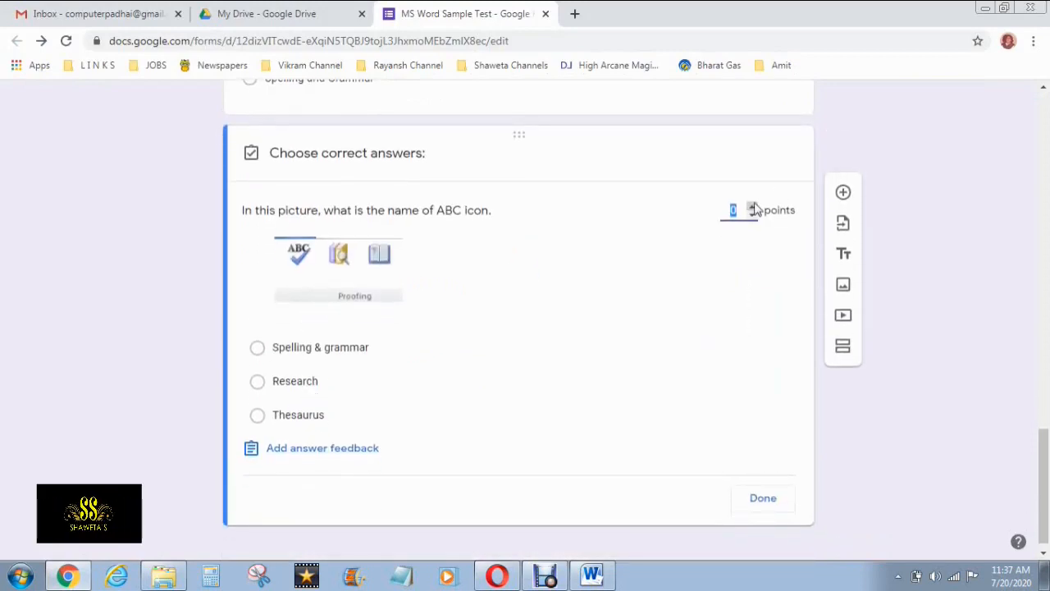
pyautogui.click(751, 207)
pyautogui.click(264, 353)
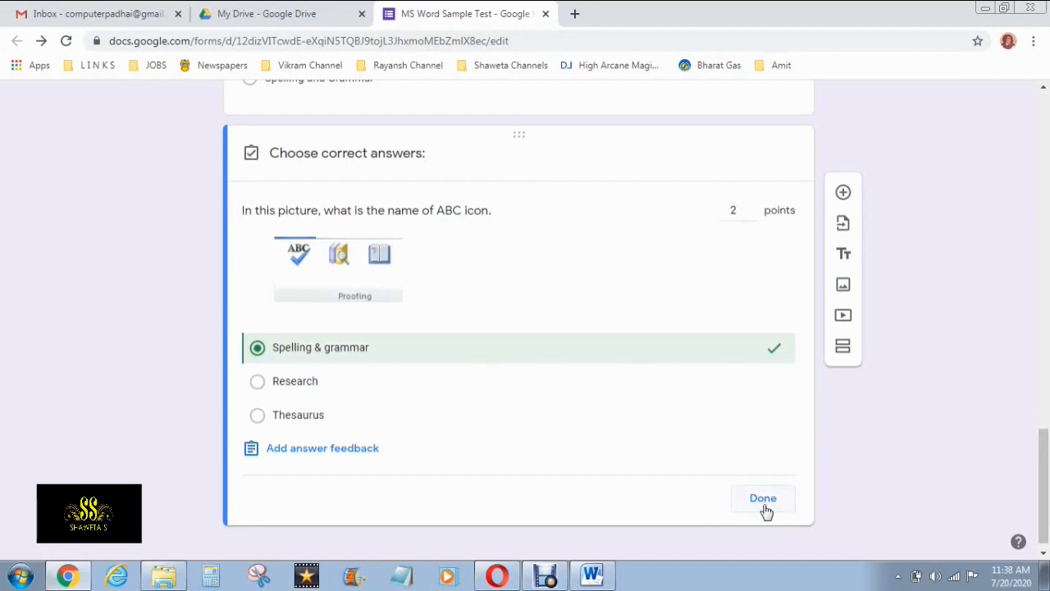
pyautogui.click(762, 500)
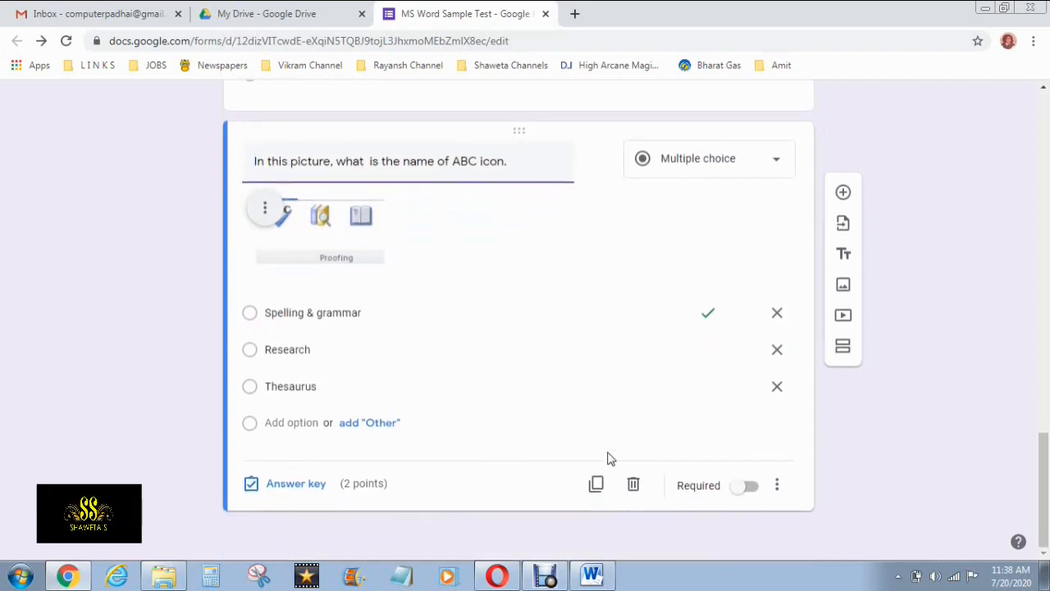
# Switch the ABC icon question to Required, then briefly check the Word question paper
pyautogui.click(751, 488)
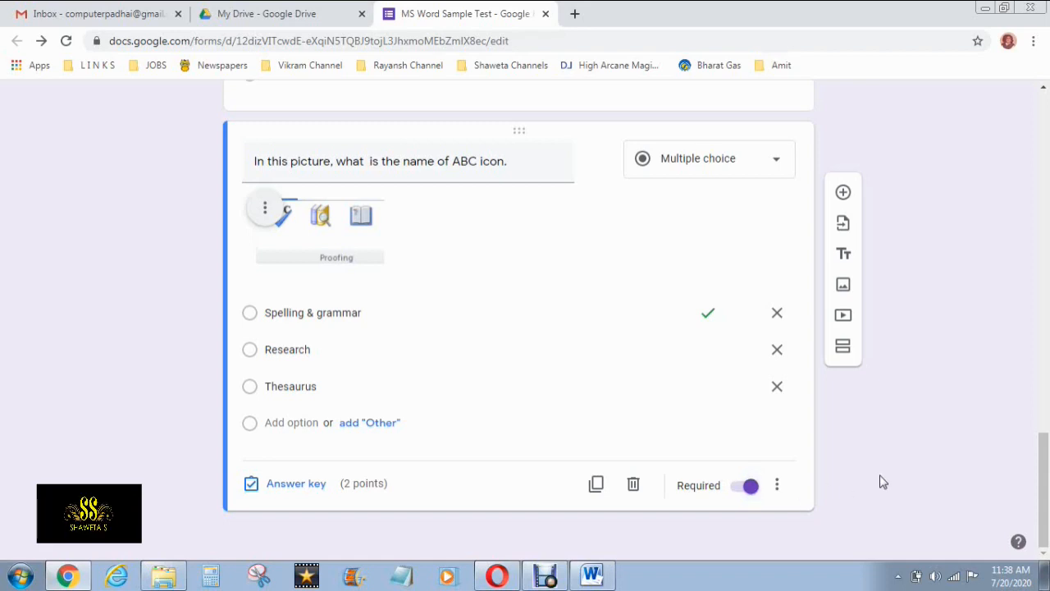
pyautogui.scroll(8, 882, 484)
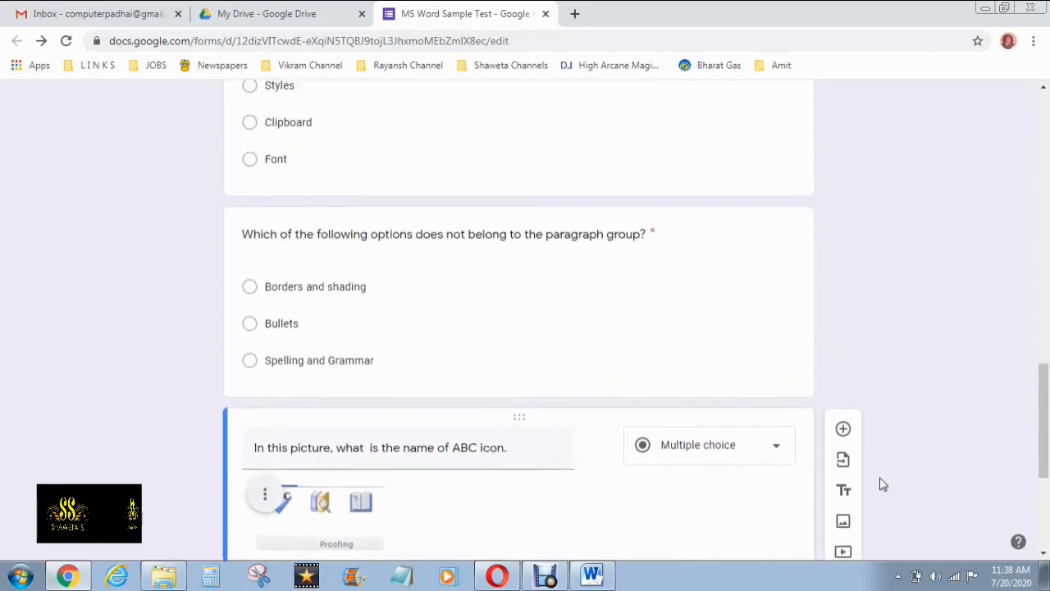
pyautogui.scroll(-4, 883, 484)
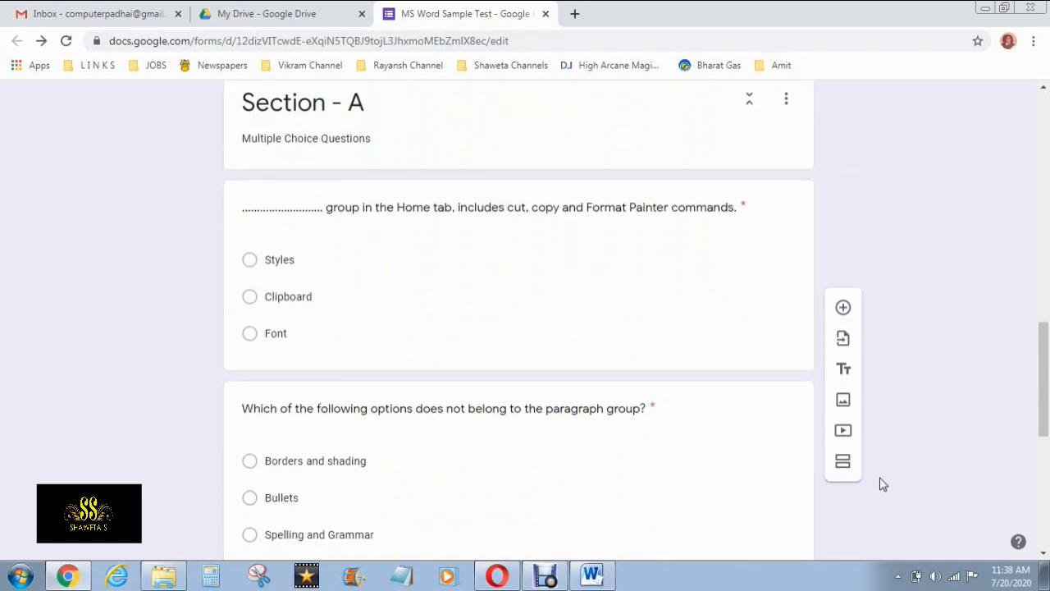
pyautogui.scroll(-4, 883, 483)
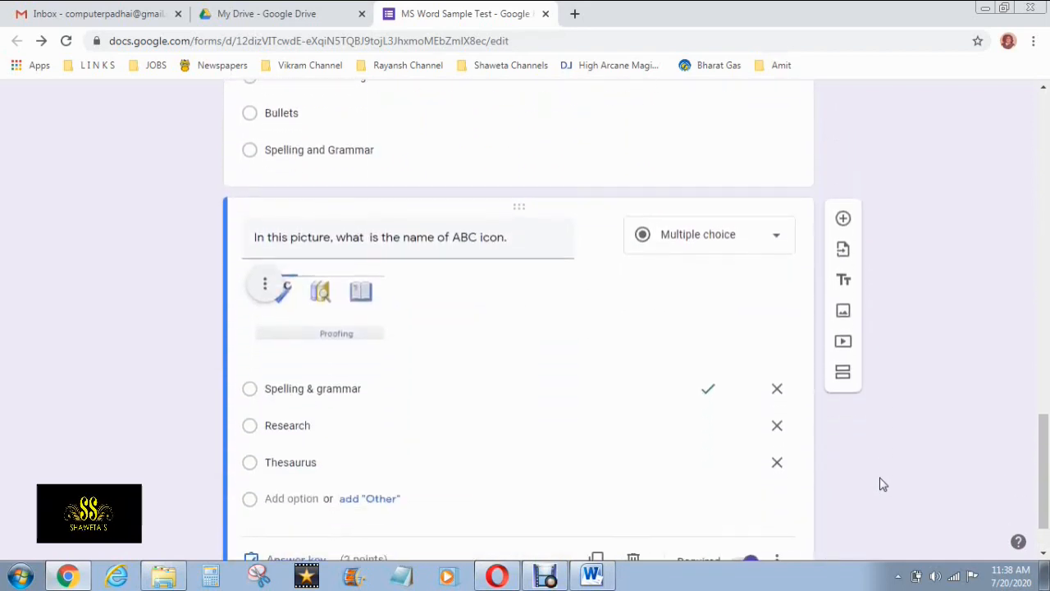
pyautogui.click(591, 574)
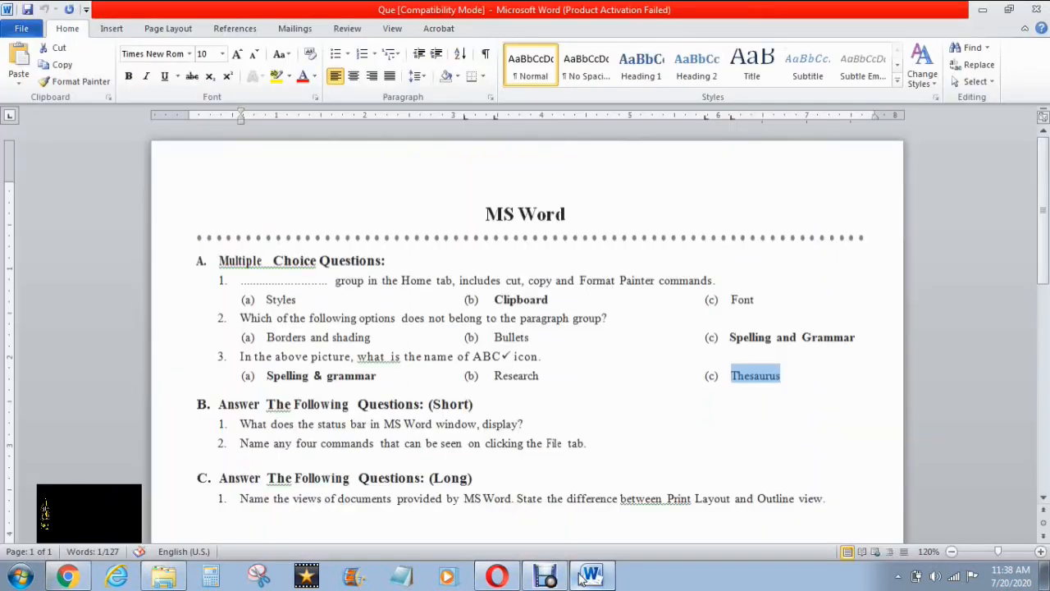
pyautogui.scroll(-1, 497, 401)
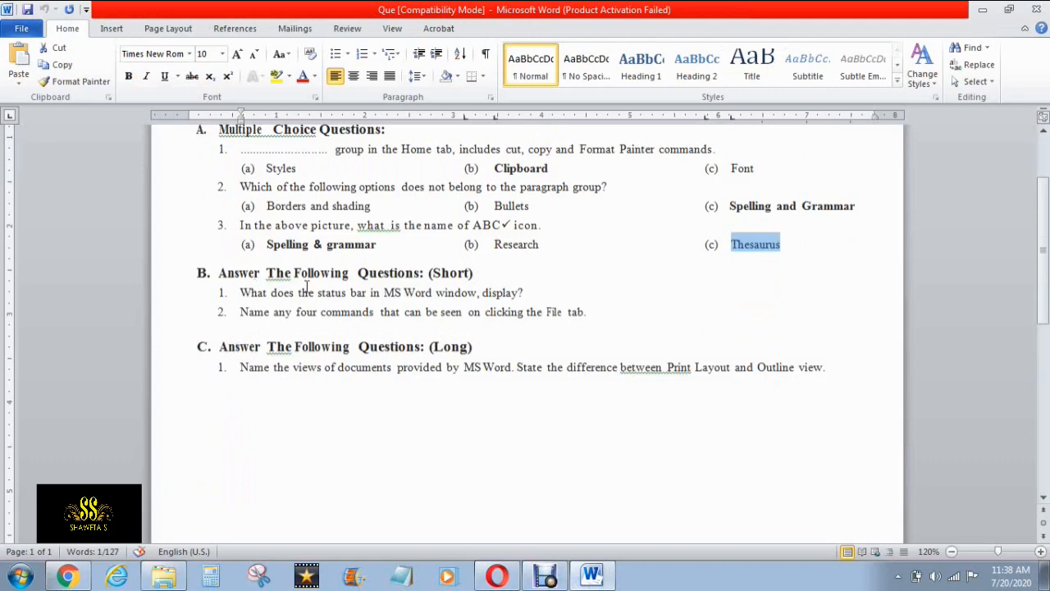
pyautogui.hotkey('alt', 'Tab')
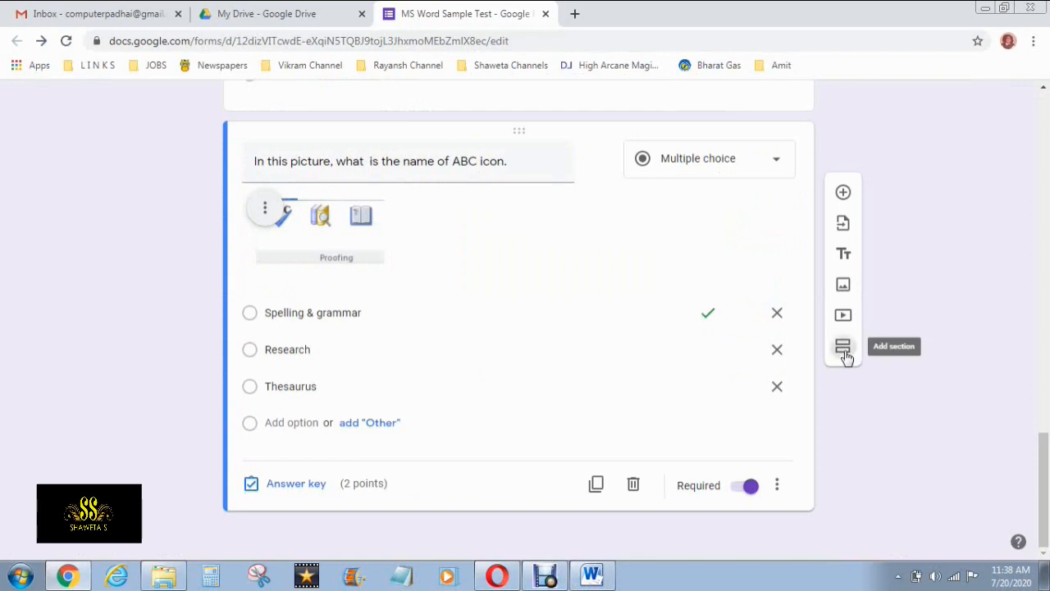
# Add a section titled 'Section - B' with description 'Short Question', plus a blank question
pyautogui.click(843, 348)
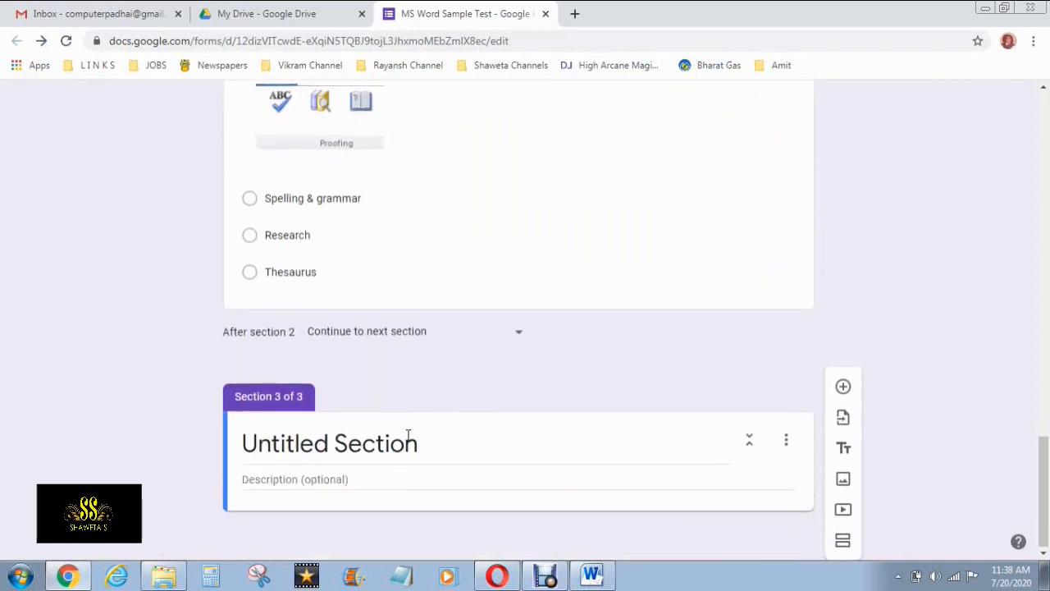
pyautogui.click(408, 437)
pyautogui.write('Sec')
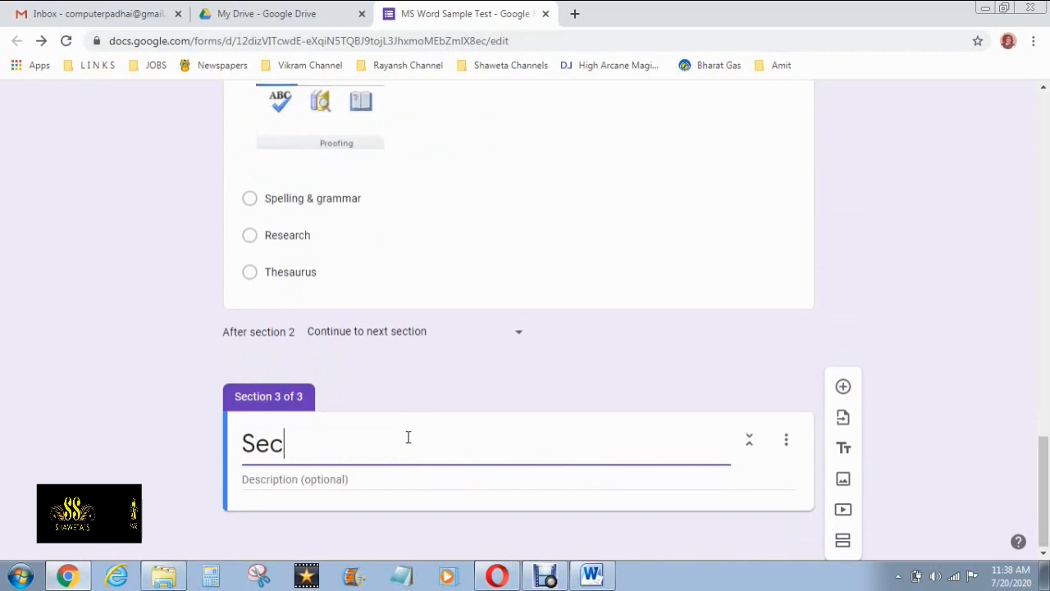
pyautogui.write('tion - B')
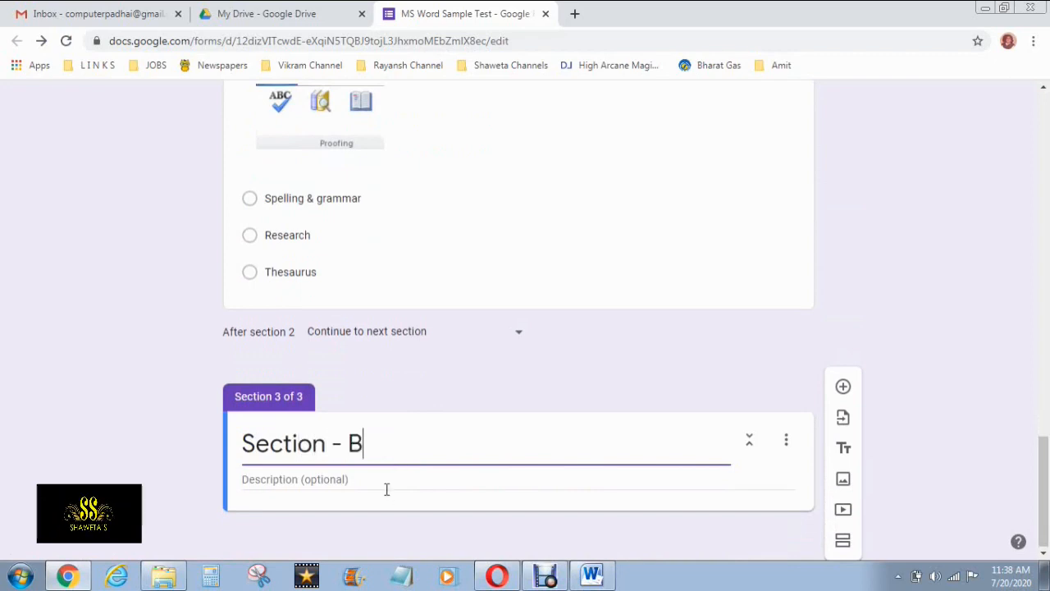
pyautogui.click(361, 476)
pyautogui.write('Sh')
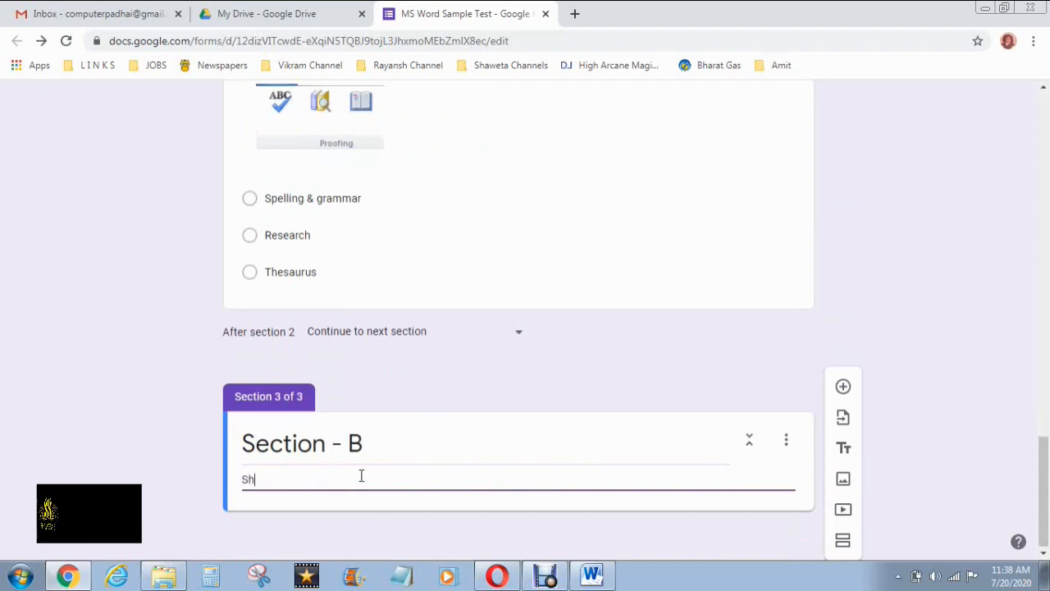
pyautogui.write('ort Questions')
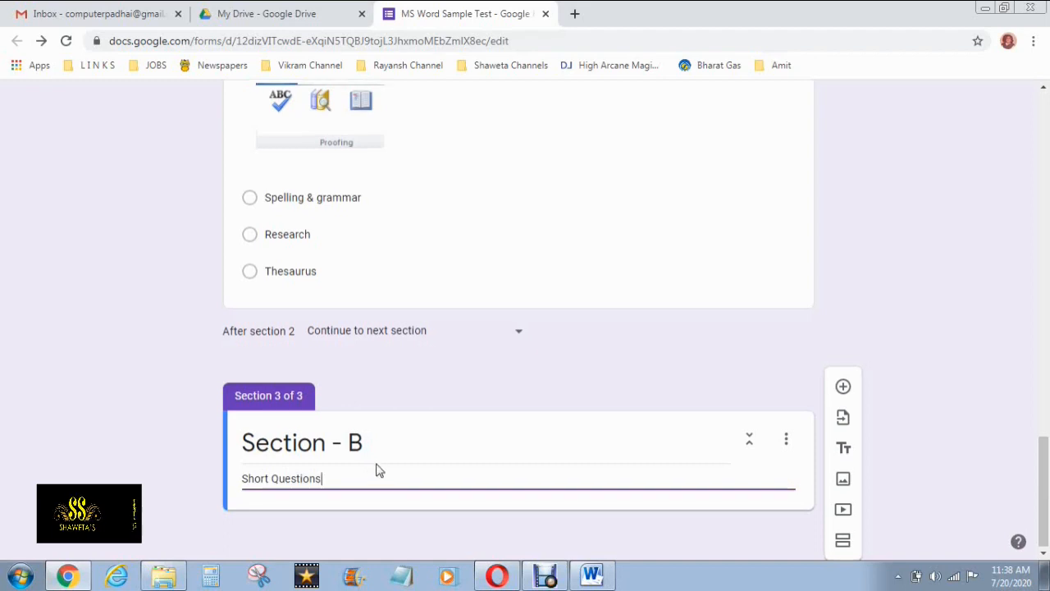
pyautogui.click(181, 454)
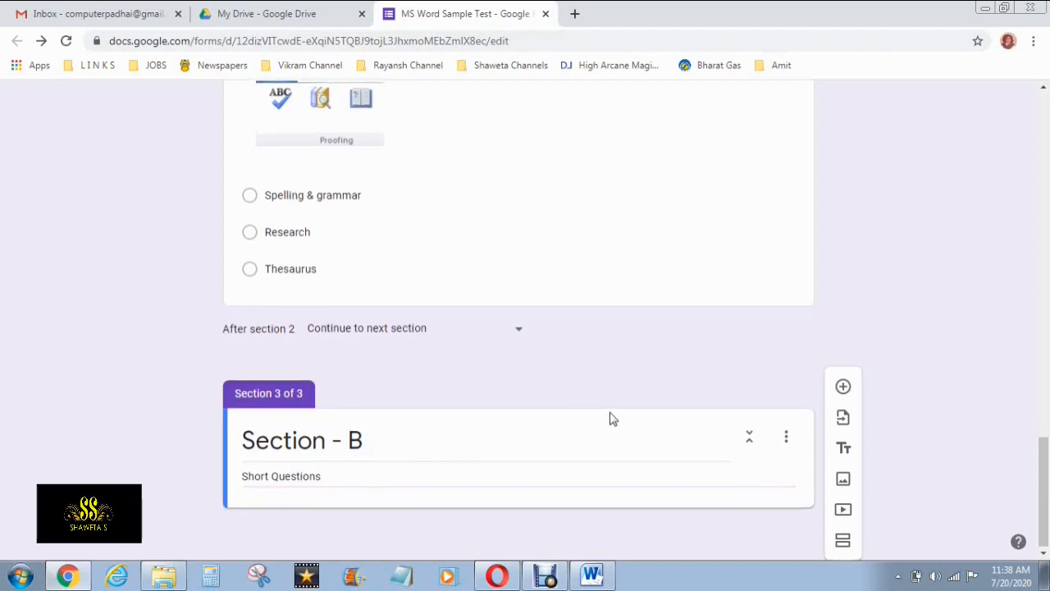
pyautogui.click(842, 389)
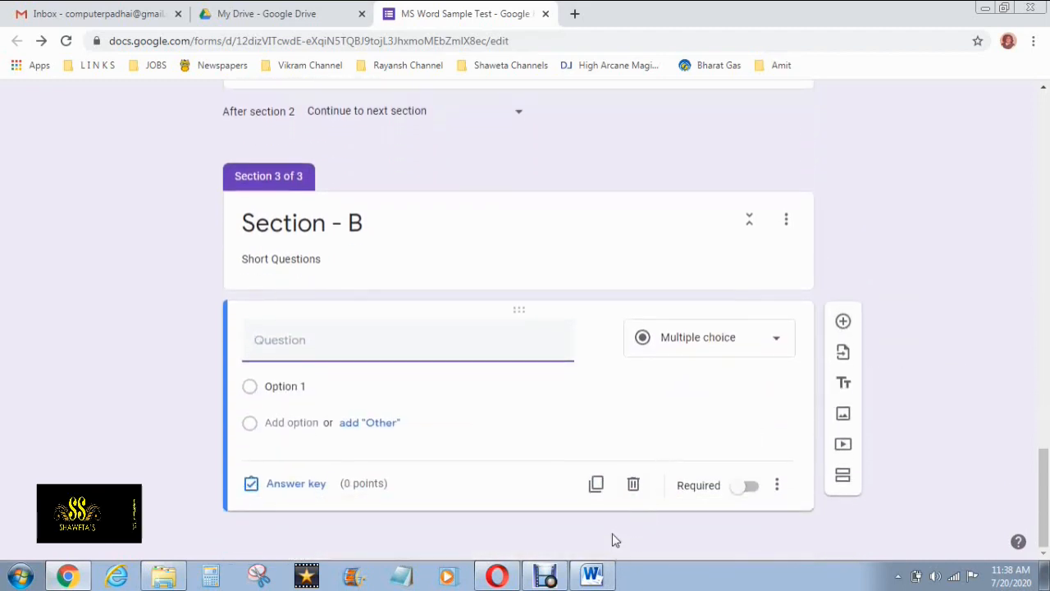
# Paste 'What does the status bar in MS Word window, display?' from Word as the question
pyautogui.click(592, 575)
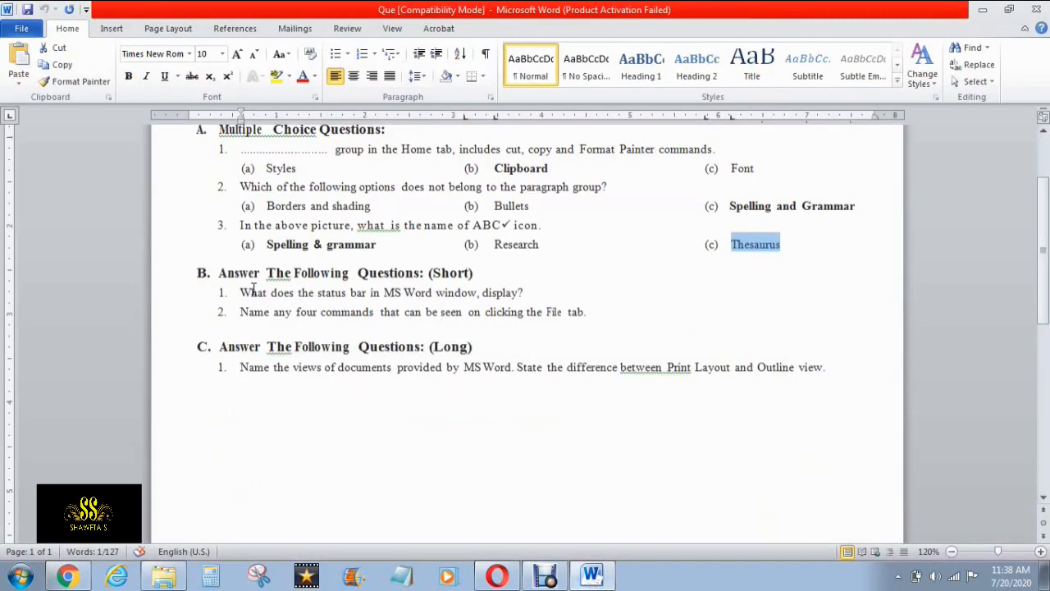
pyautogui.moveTo(240, 292); pyautogui.dragTo(525, 294)
pyautogui.hotkey('ctrl', 'c')
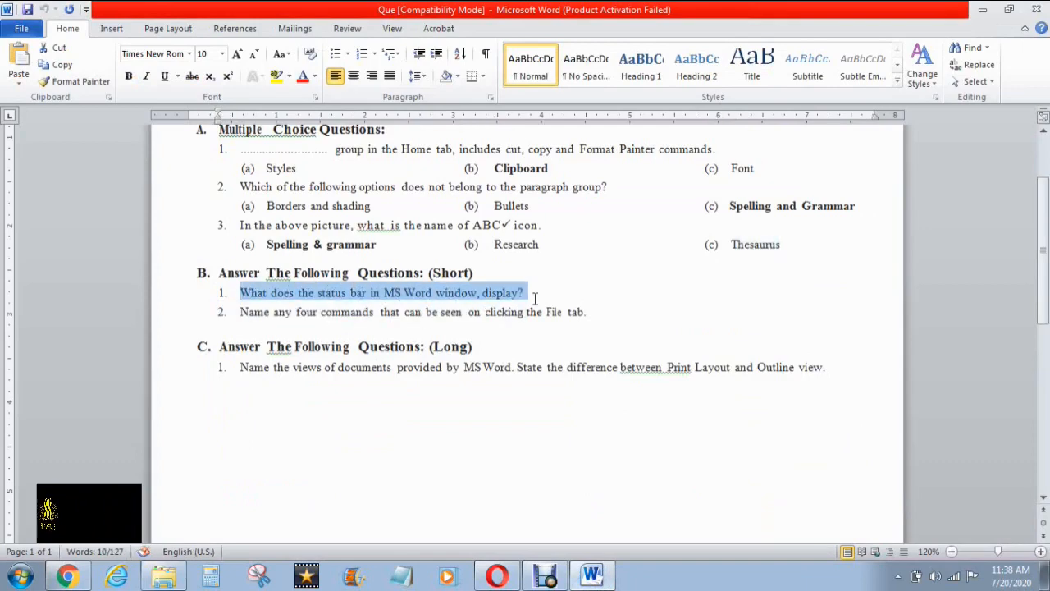
pyautogui.hotkey('alt', 'Tab')
pyautogui.hotkey('ctrl', 'v')
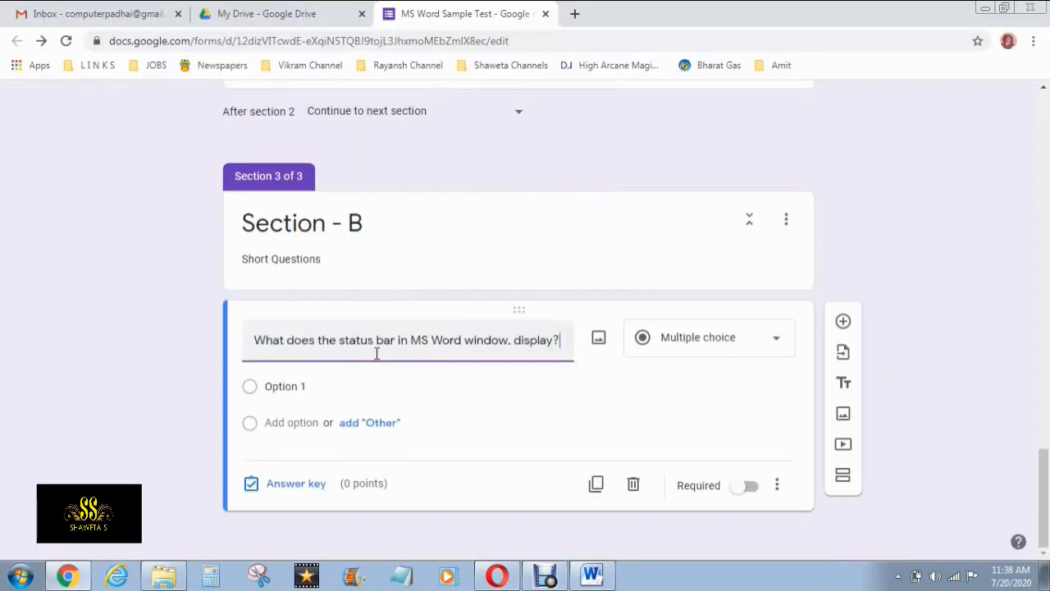
# Make the status bar question a required Short answer question
pyautogui.click(718, 349)
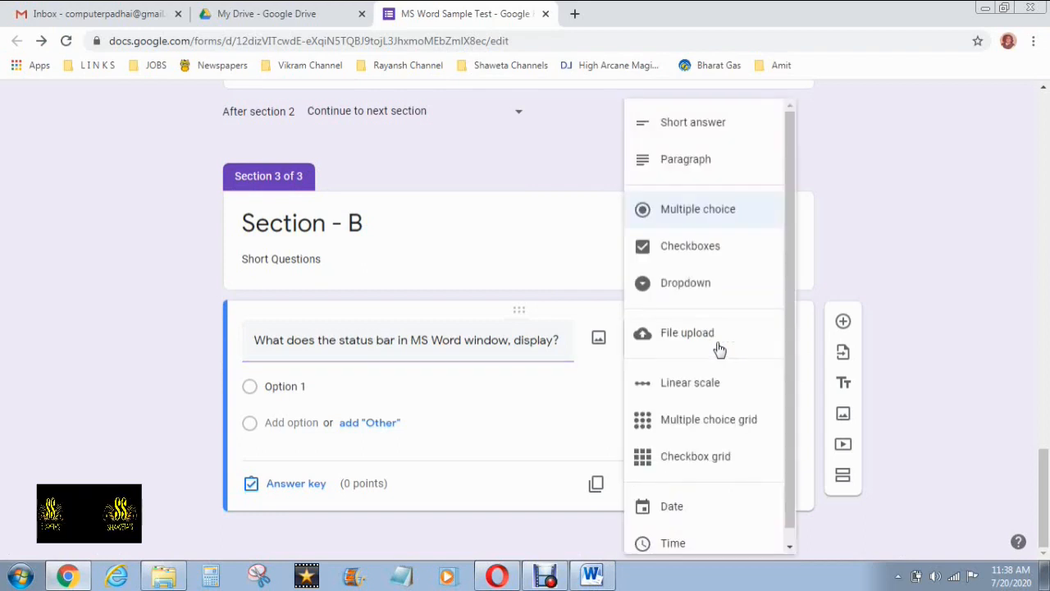
pyautogui.click(708, 127)
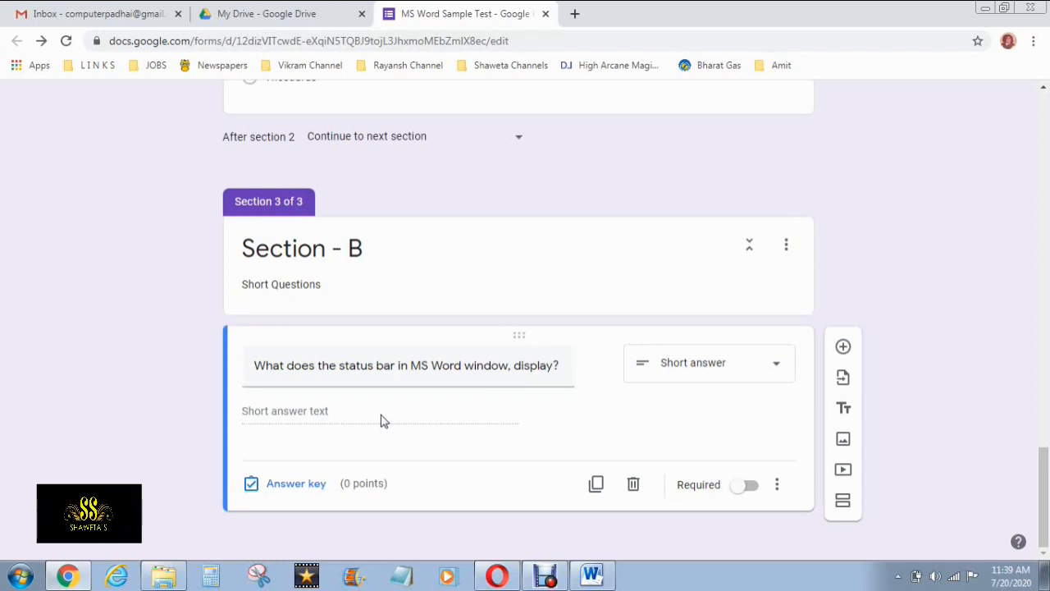
pyautogui.click(749, 485)
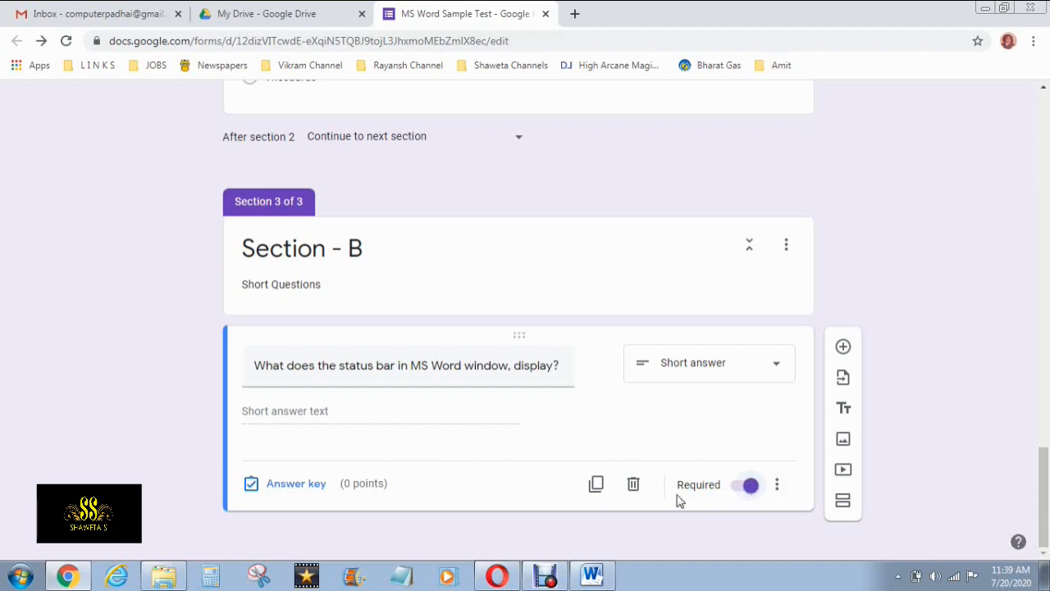
pyautogui.click(295, 483)
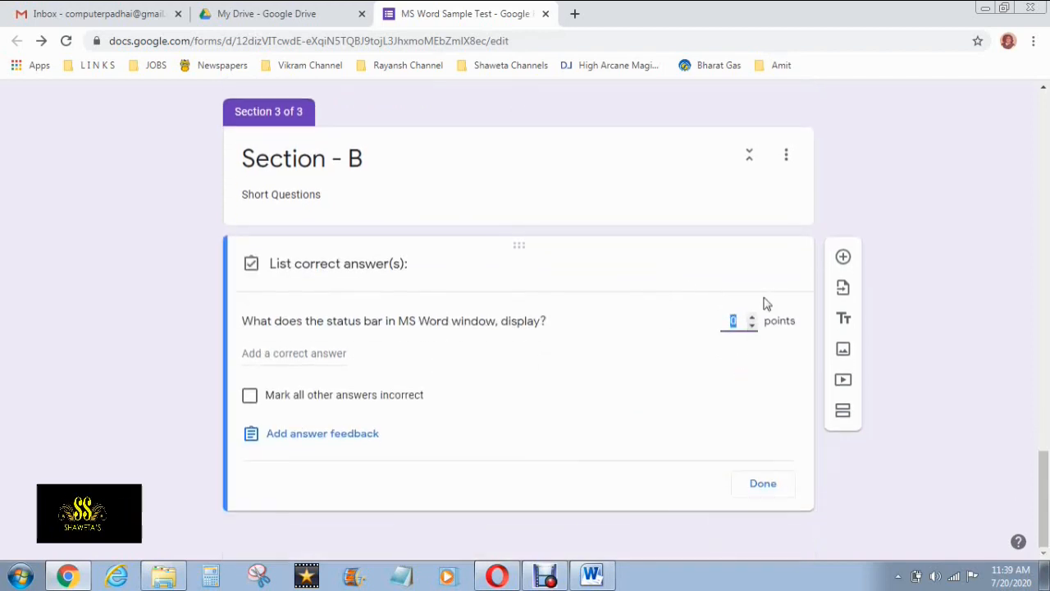
# Set the status bar question to 5 points and add a new blank question below it
pyautogui.click(752, 316)
pyautogui.click(752, 317)
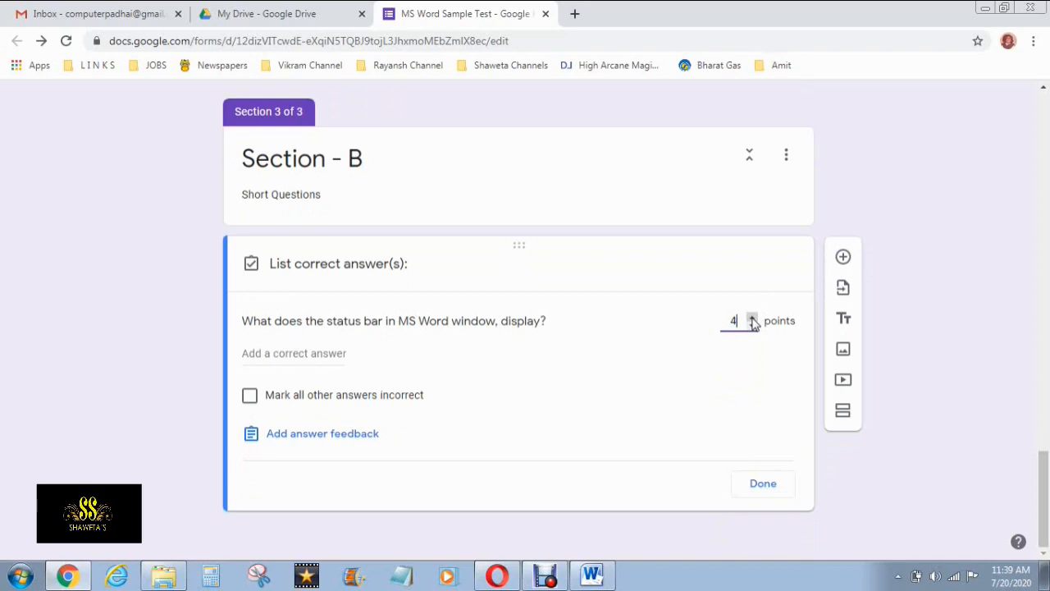
pyautogui.click(752, 317)
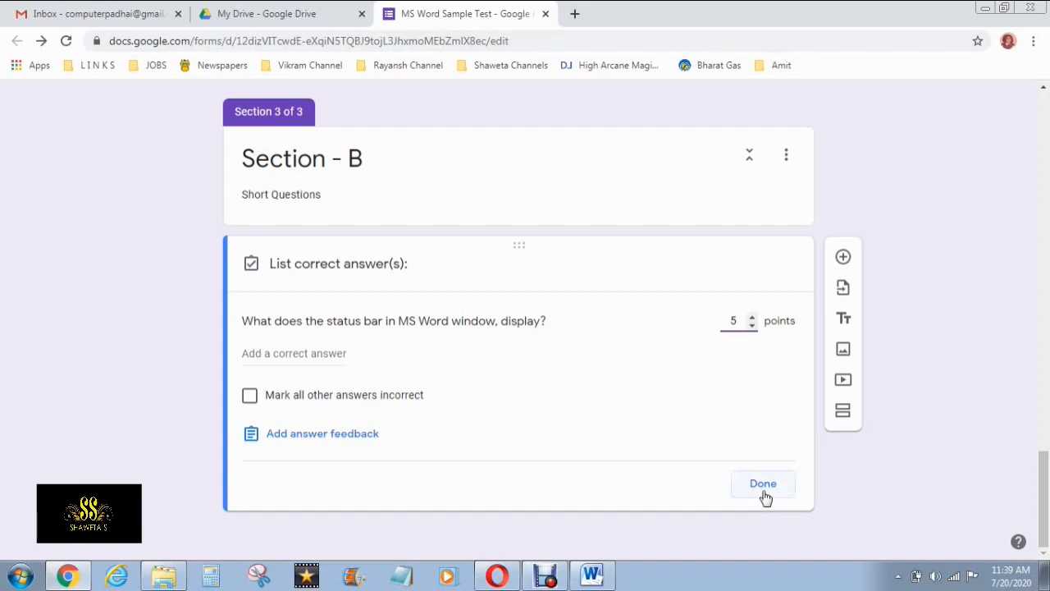
pyautogui.click(763, 492)
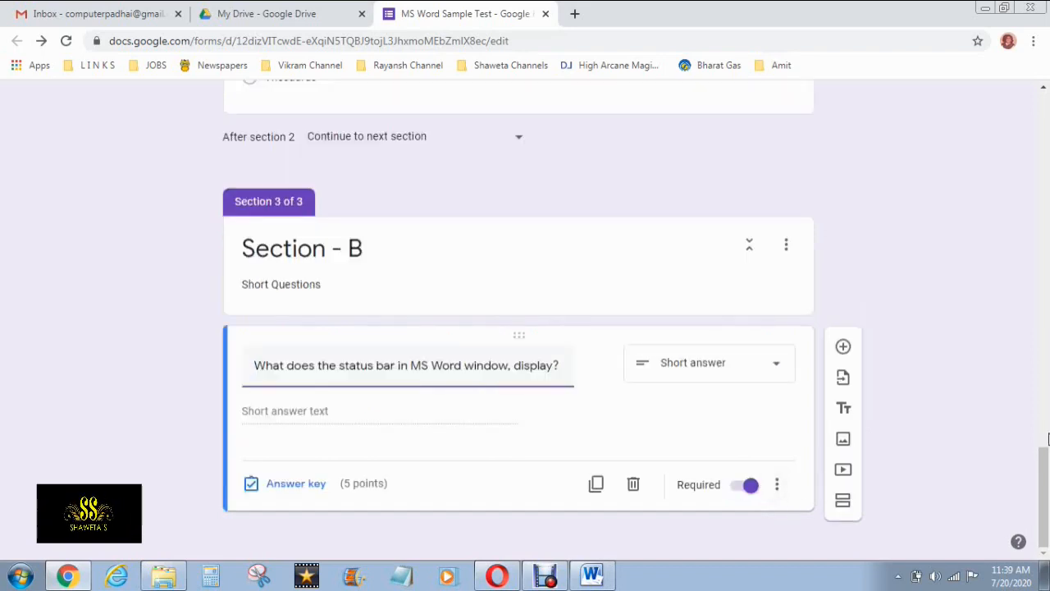
pyautogui.click(843, 348)
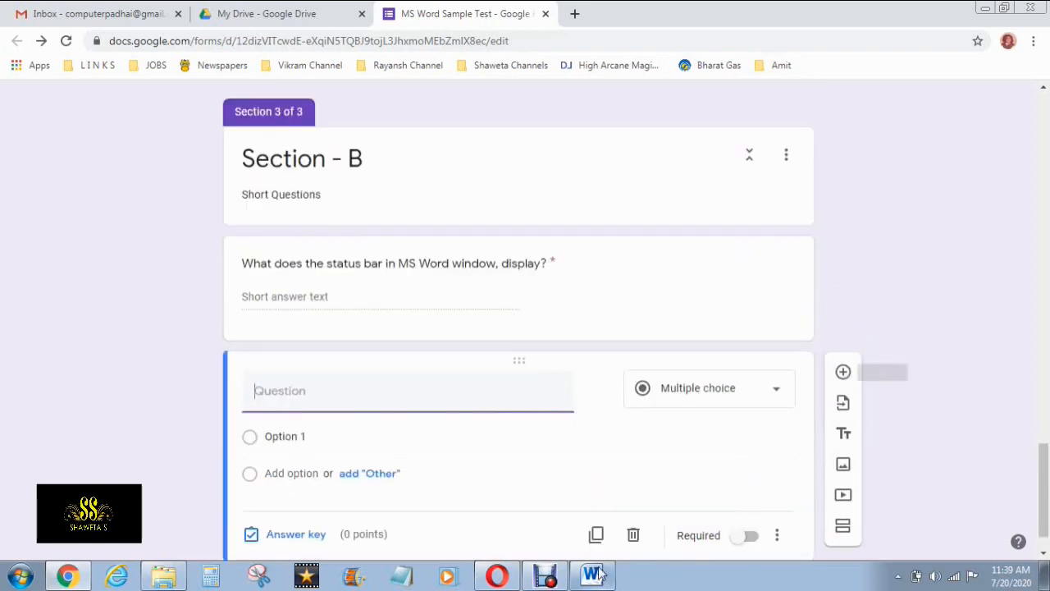
# Copy 'Name any four commands that can be seen on clicking the File tab.' from Word into the form
pyautogui.click(594, 575)
pyautogui.moveTo(240, 312); pyautogui.dragTo(492, 330)
pyautogui.hotkey('ctrl', 'z')
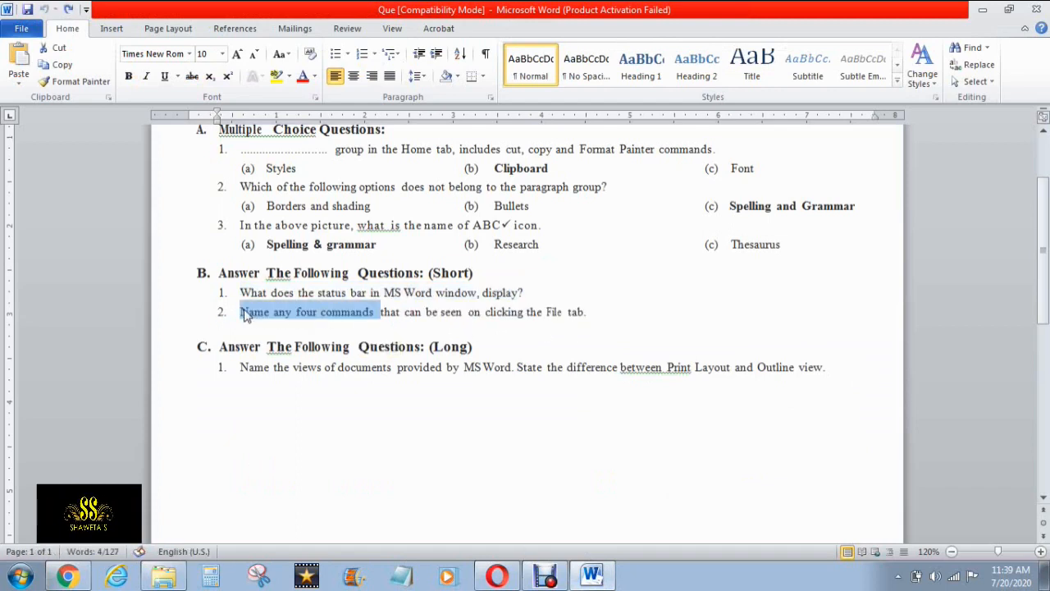
pyautogui.moveTo(604, 314); pyautogui.dragTo(249, 316)
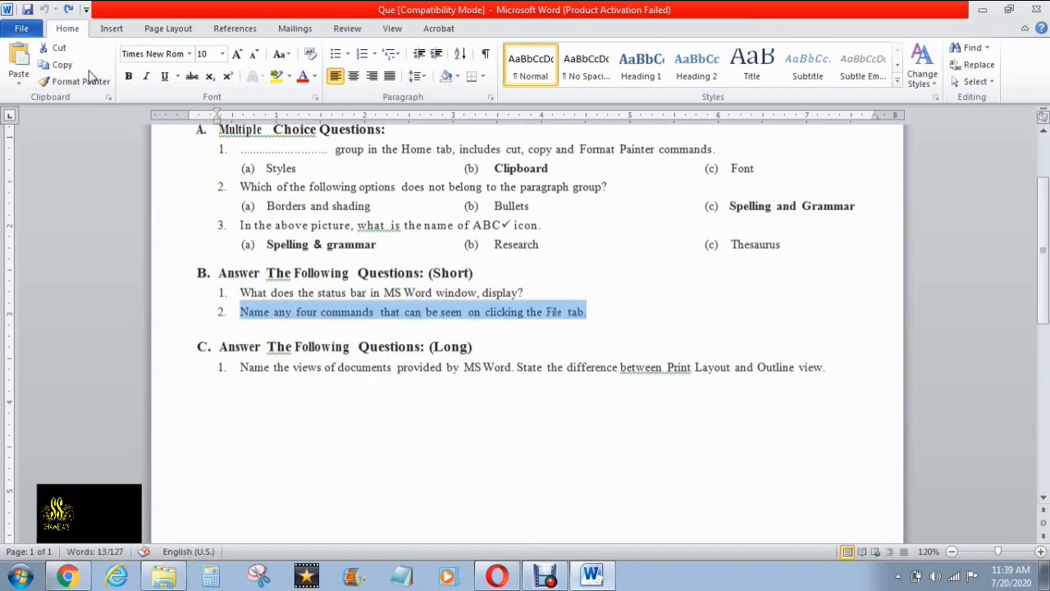
pyautogui.hotkey('alt', 'Tab')
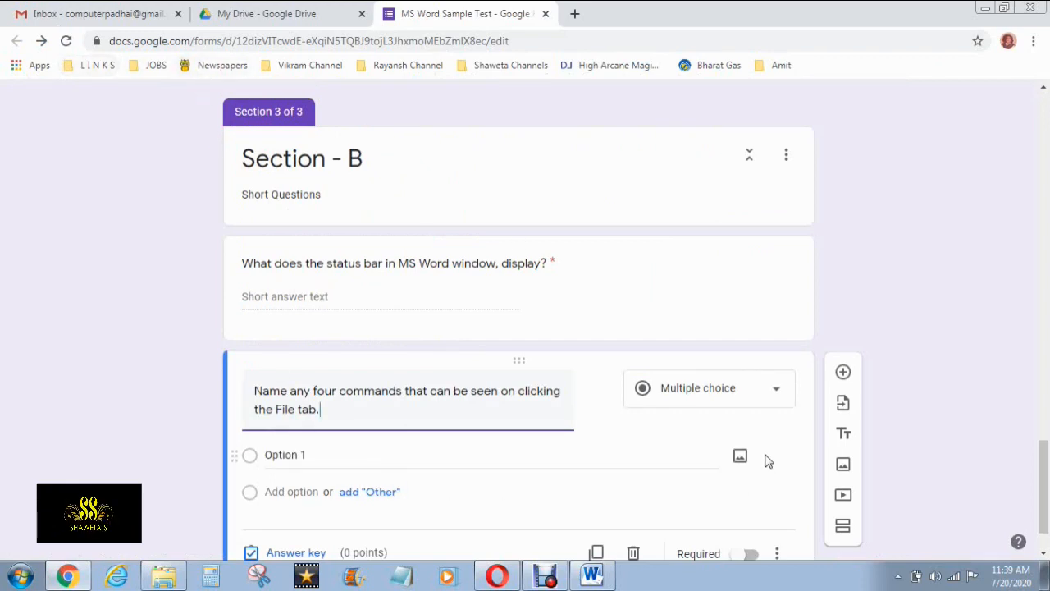
# Make the File tab question a Short answer question worth 5 points
pyautogui.click(755, 393)
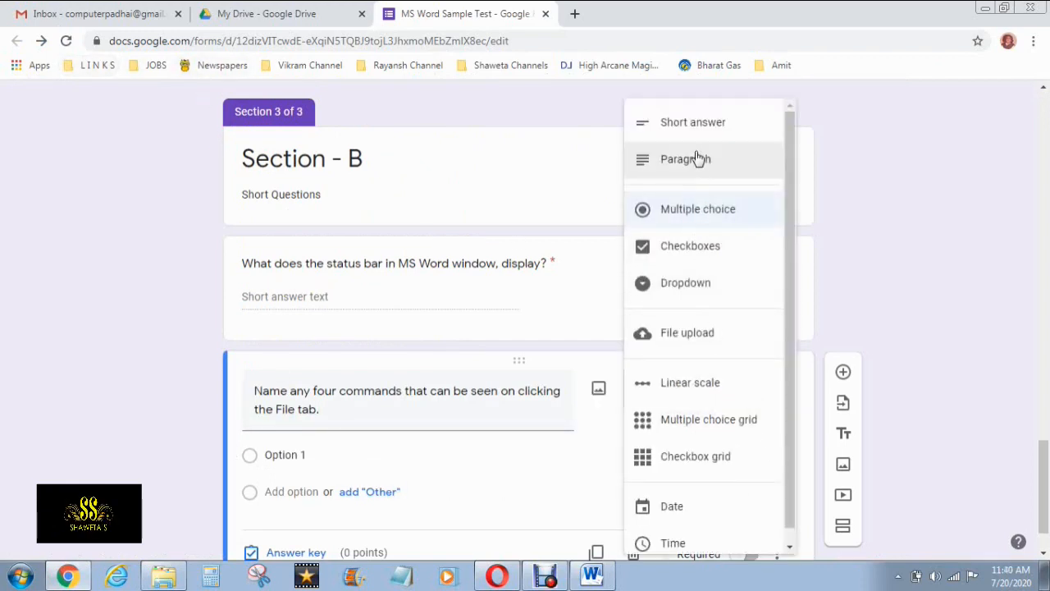
pyautogui.click(696, 123)
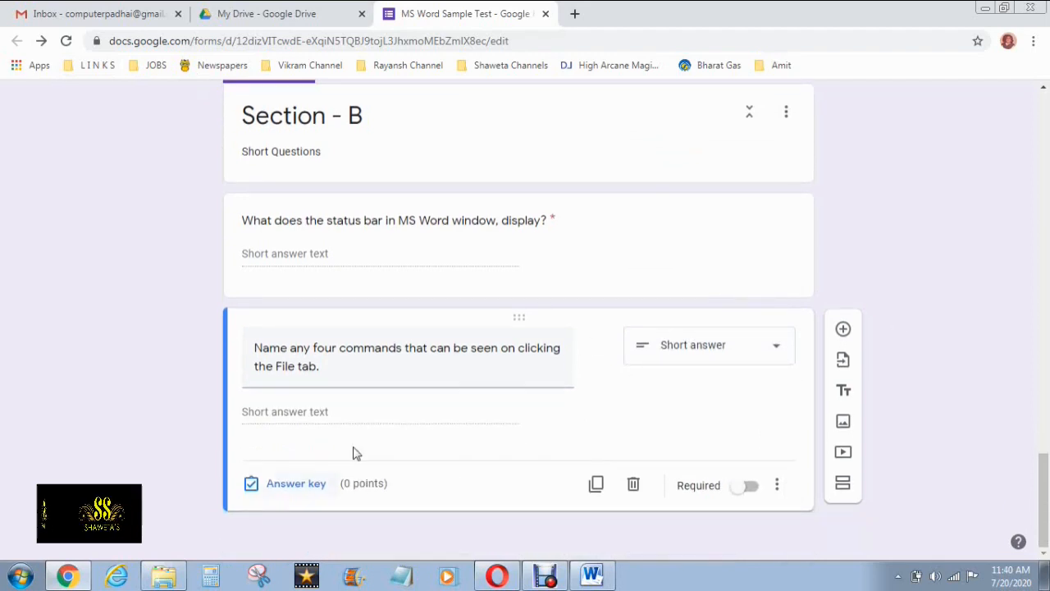
pyautogui.click(307, 485)
pyautogui.tripleClick(753, 390)
pyautogui.click(753, 391)
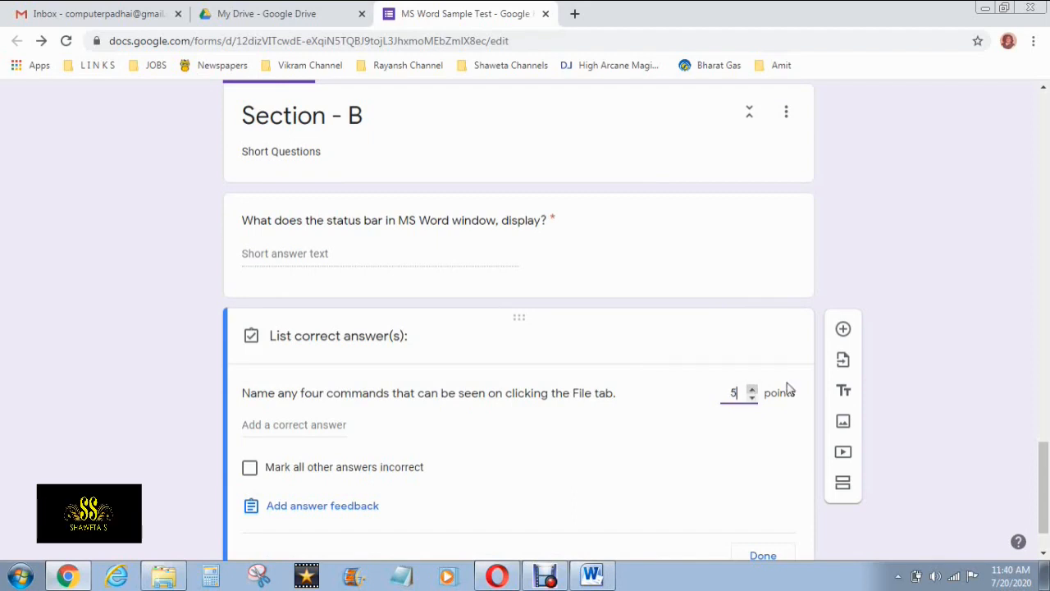
pyautogui.scroll(-1, 973, 354)
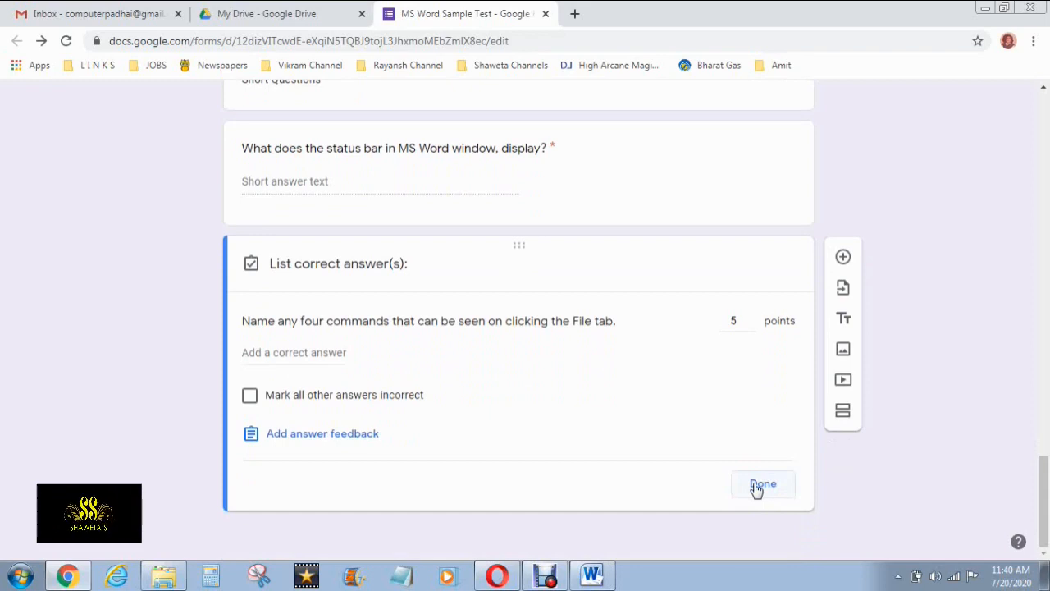
pyautogui.click(756, 487)
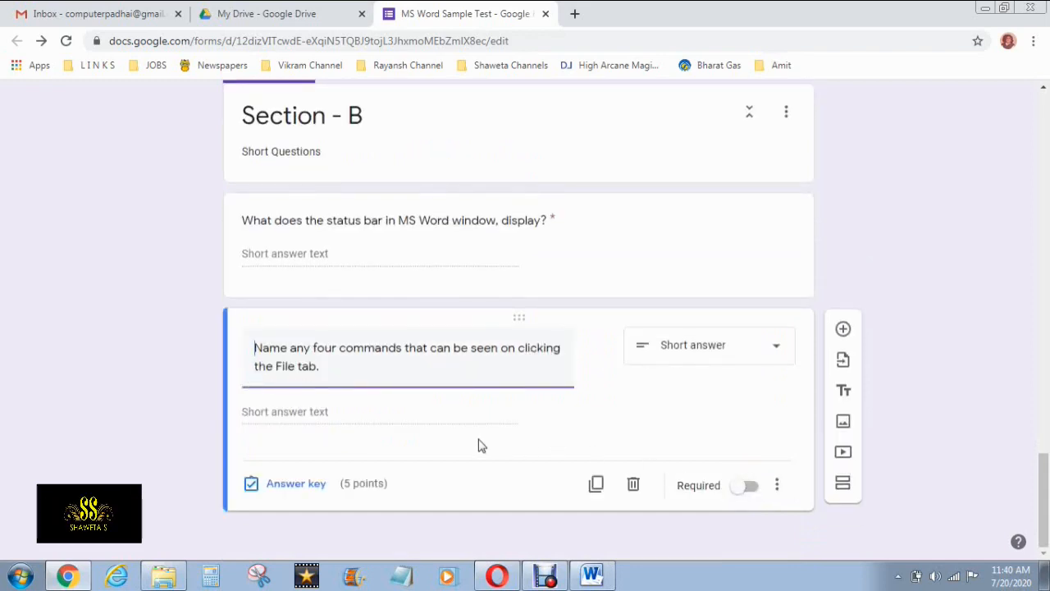
# Switch the File tab question to Required, then briefly revisit the Word paper
pyautogui.click(744, 486)
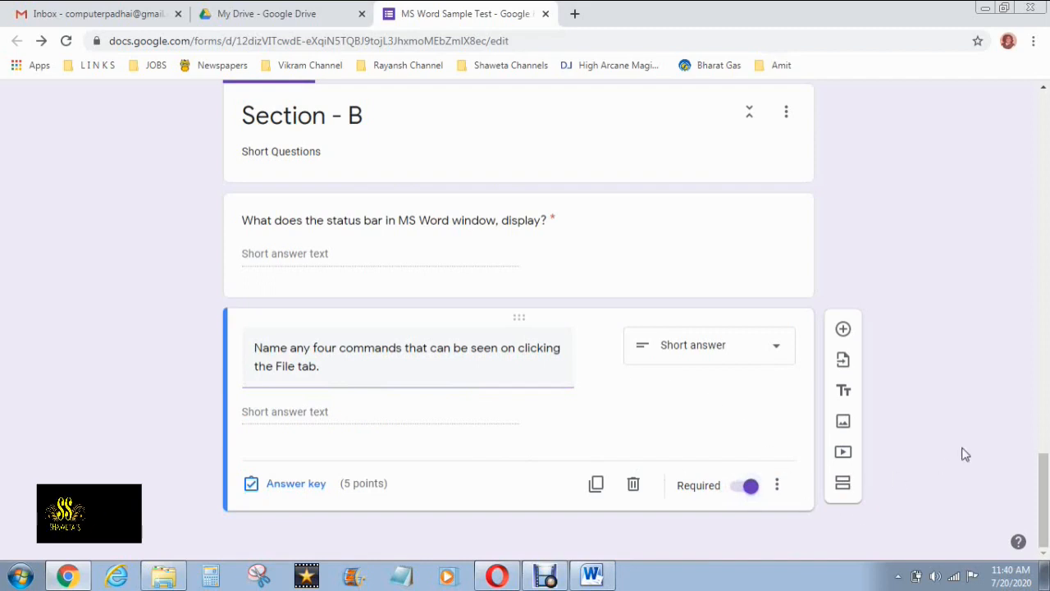
pyautogui.click(583, 574)
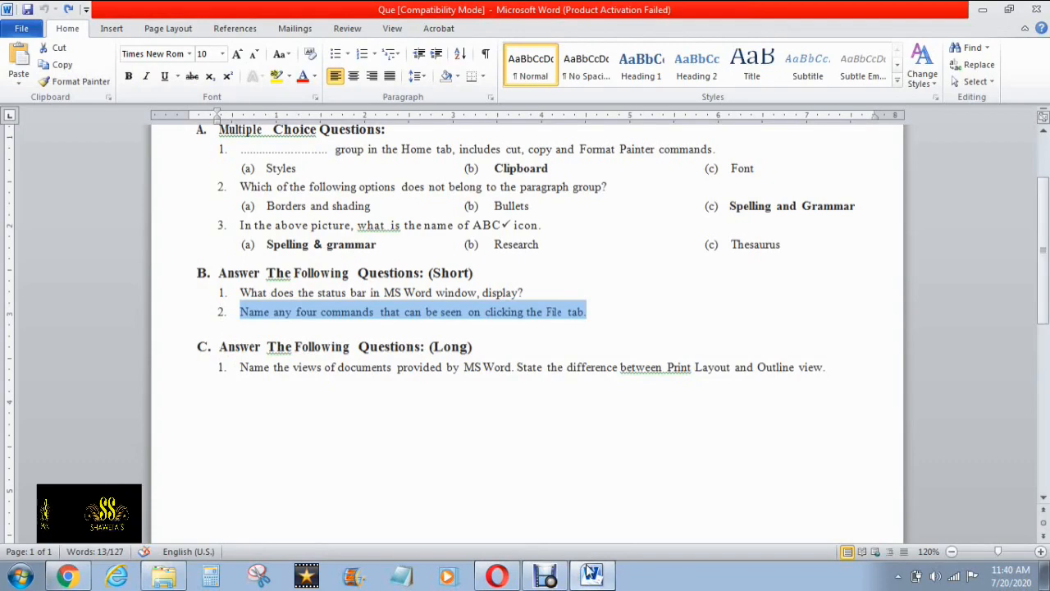
pyautogui.hotkey('alt', 'Tab')
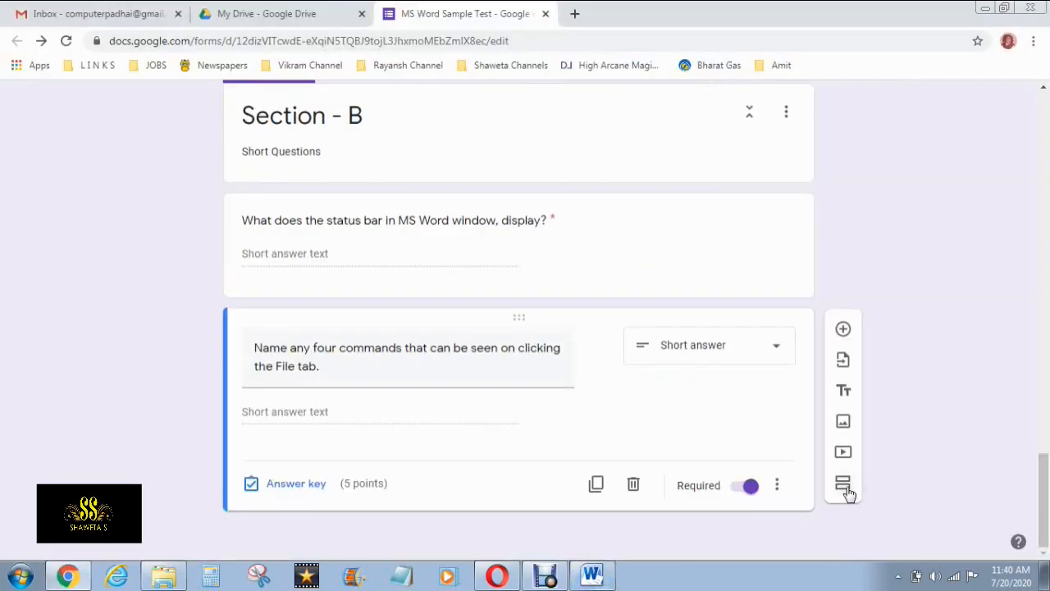
# Add a section titled 'Section - C' with description 'Long Questions', plus a blank question
pyautogui.click(845, 488)
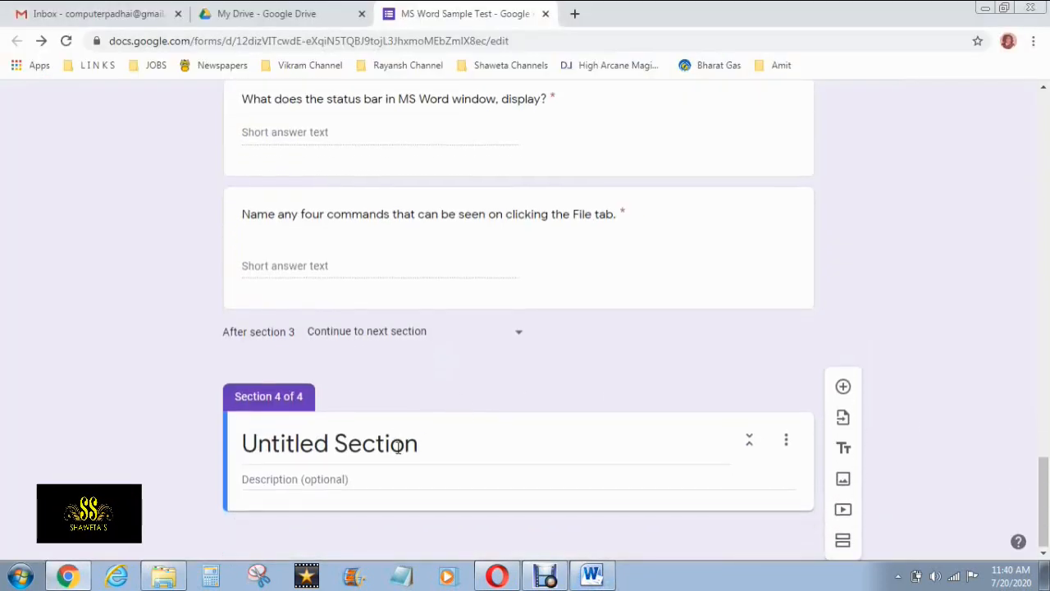
pyautogui.tripleClick(399, 444)
pyautogui.write('Se')
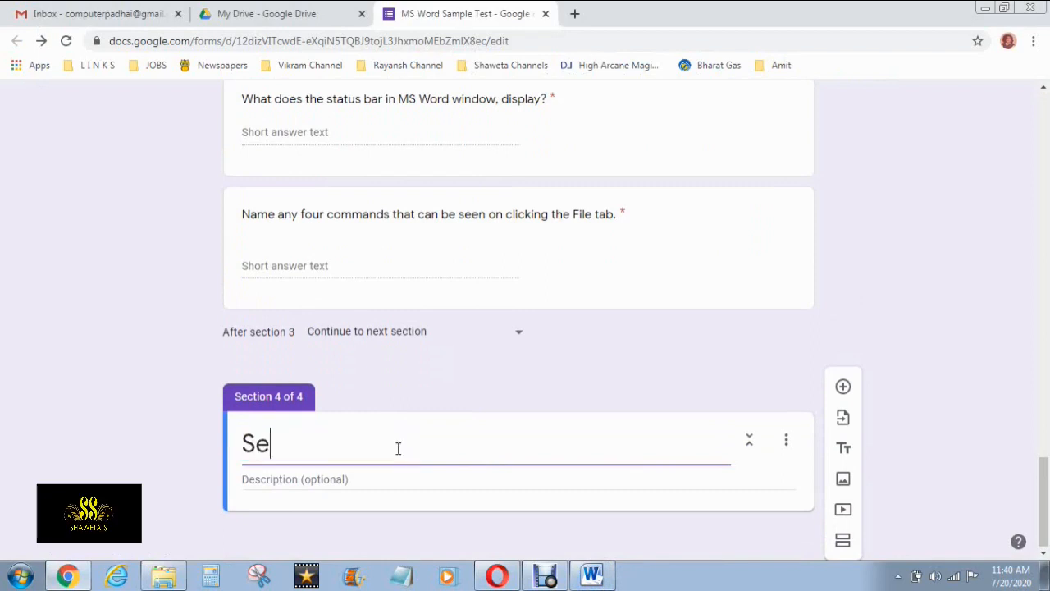
pyautogui.write('ction - C')
pyautogui.click(379, 484)
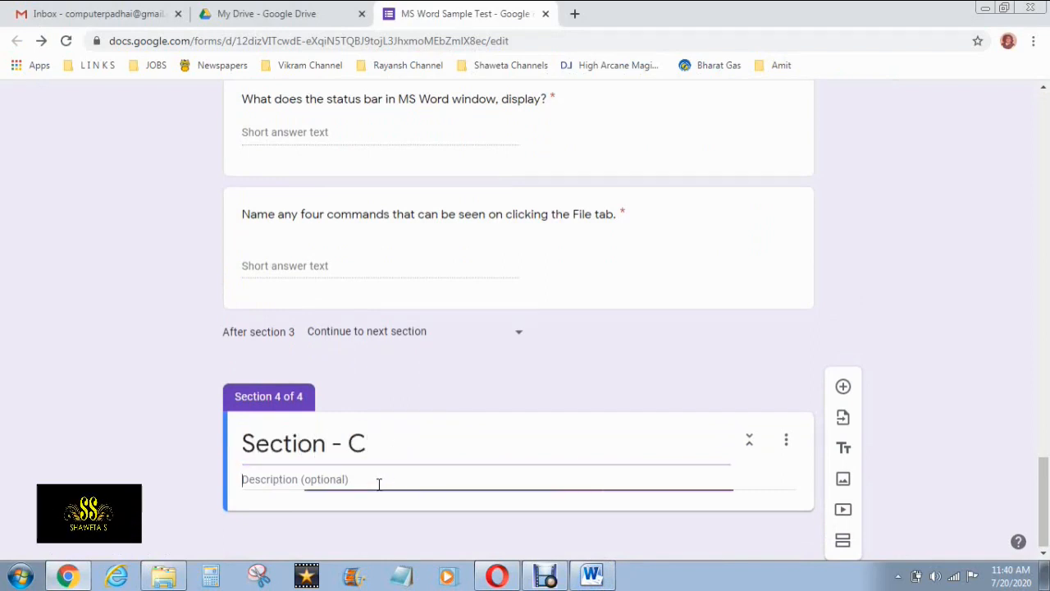
pyautogui.write('Long Questions')
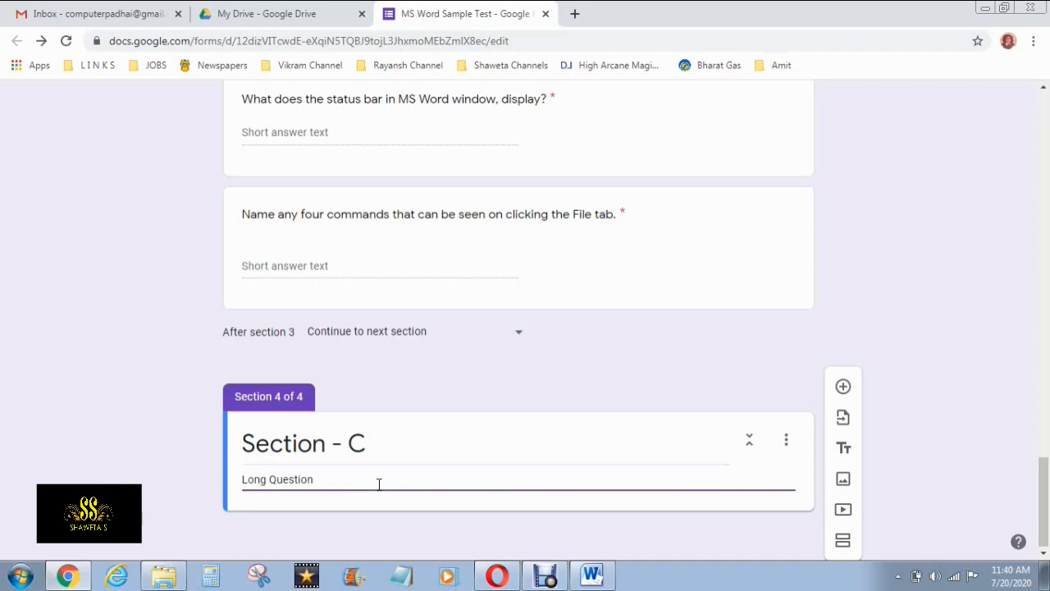
pyautogui.click(930, 436)
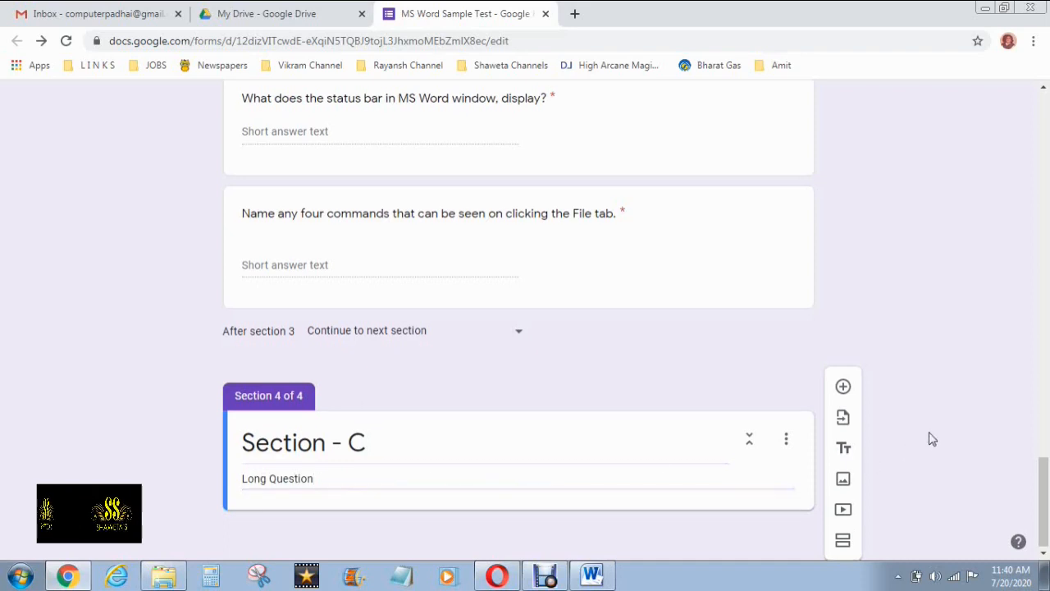
pyautogui.click(848, 390)
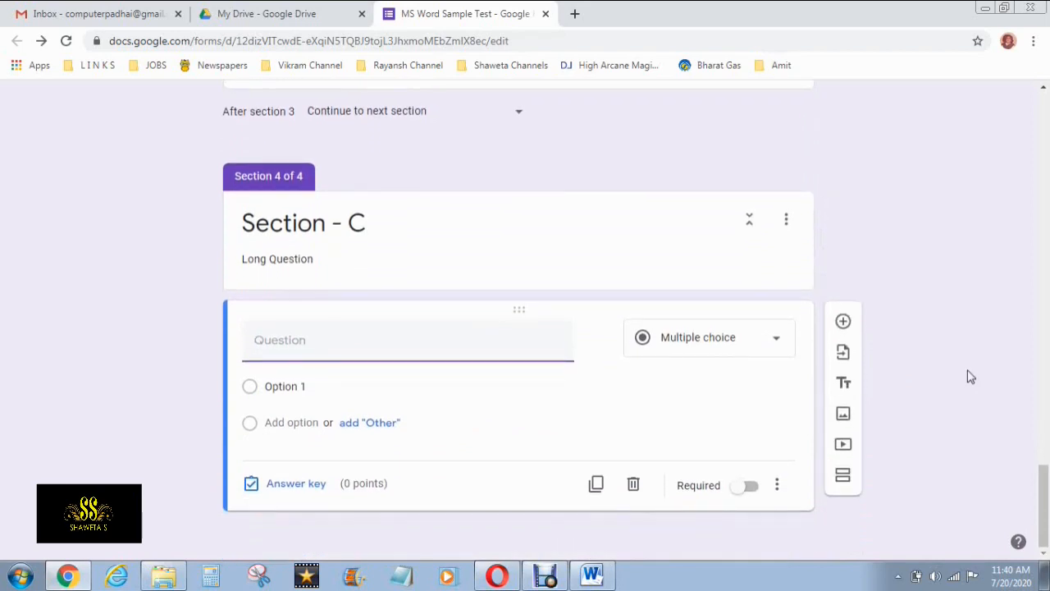
# Copy the Section C long question on document views from the Word question paper
pyautogui.click(592, 576)
pyautogui.click(237, 391)
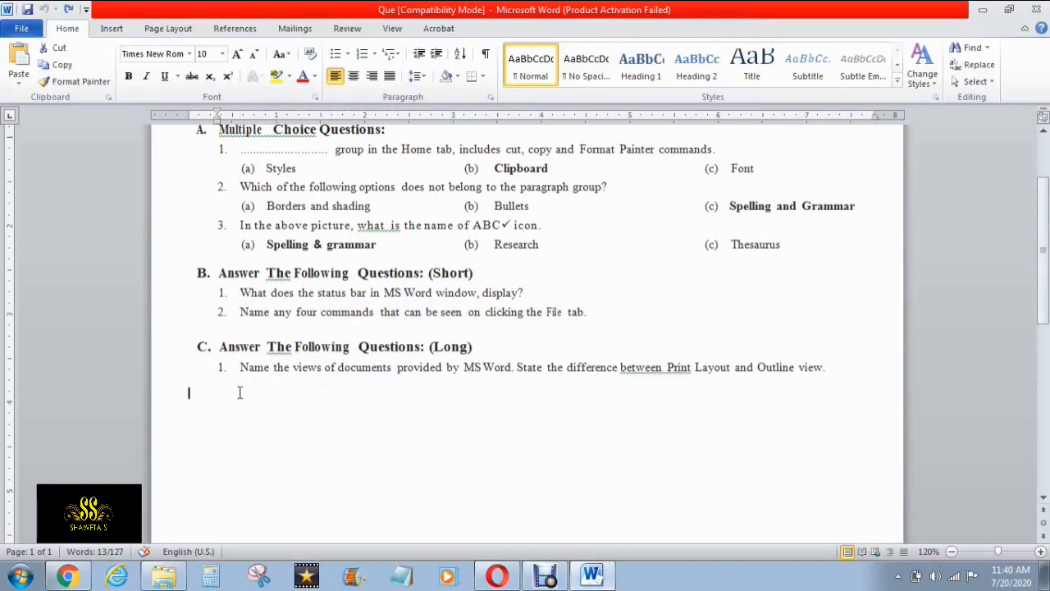
pyautogui.moveTo(242, 367); pyautogui.dragTo(827, 366)
pyautogui.hotkey('ctrl', 'c')
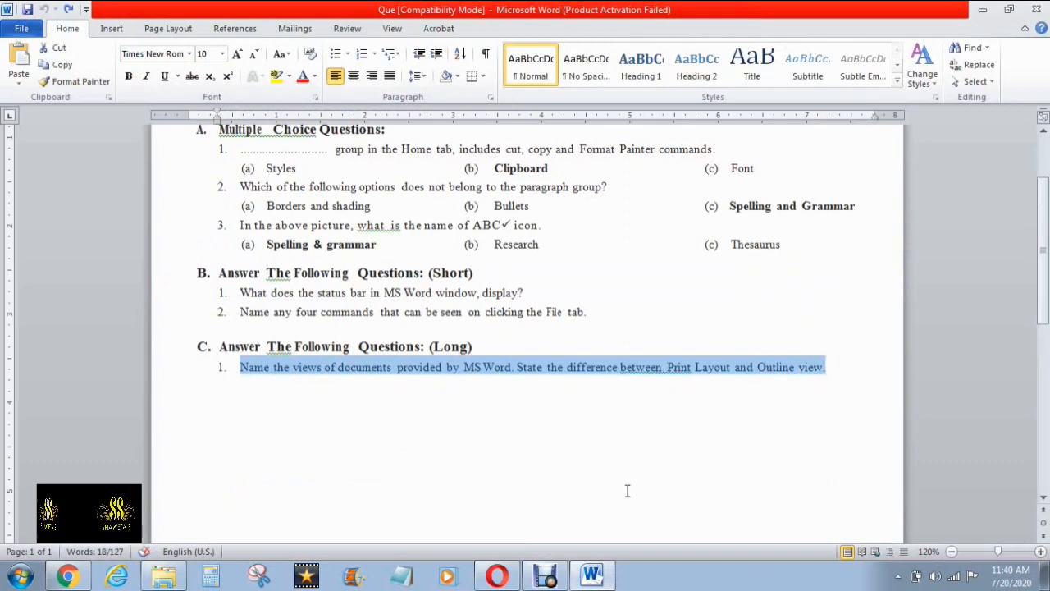
pyautogui.click(596, 579)
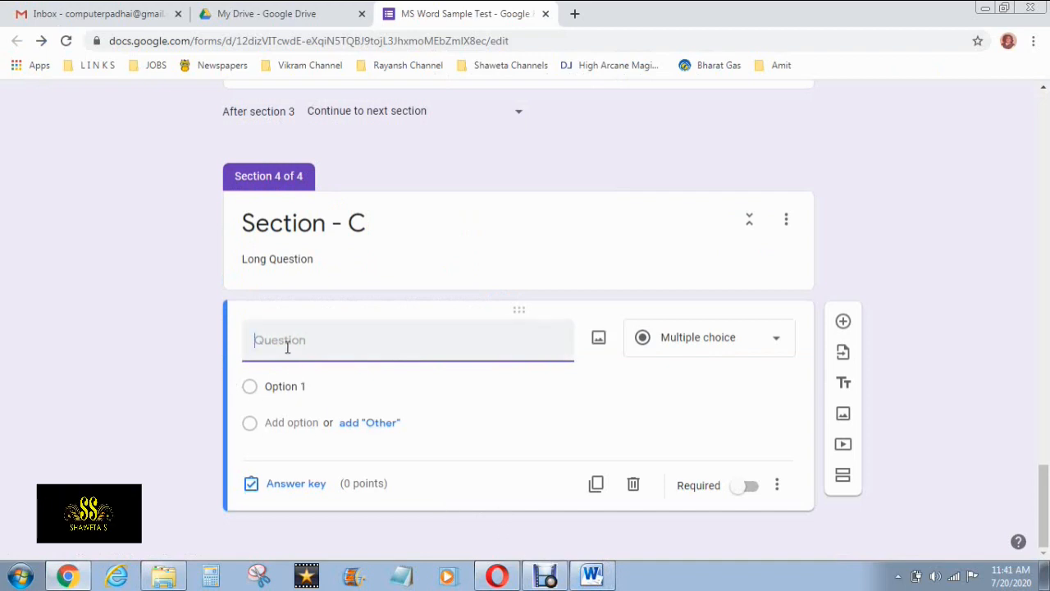
# Paste the document-views long question and set its type to Paragraph
pyautogui.hotkey('ctrl', 'v')
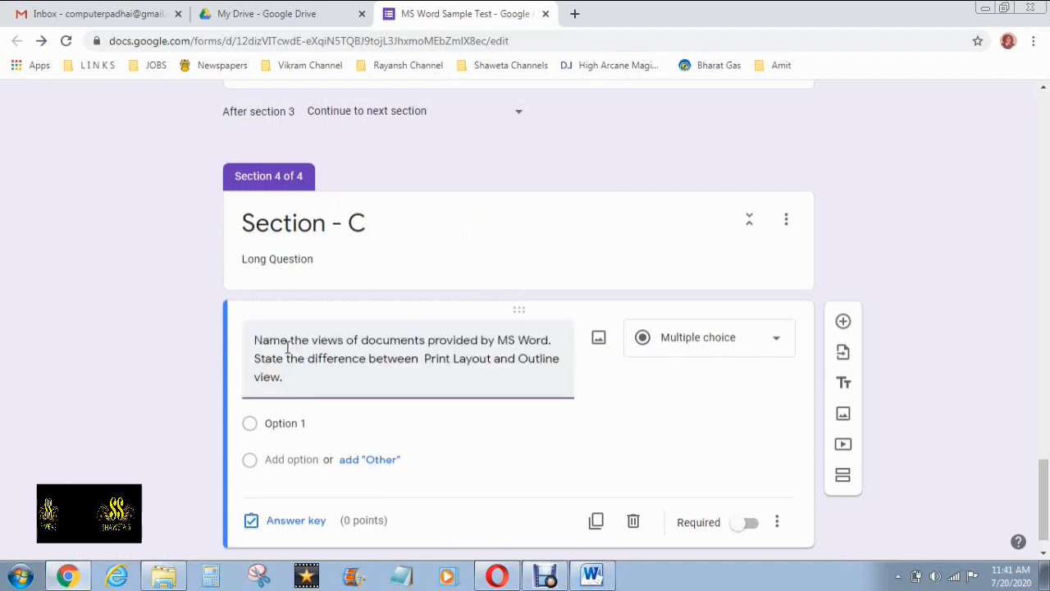
pyautogui.click(697, 345)
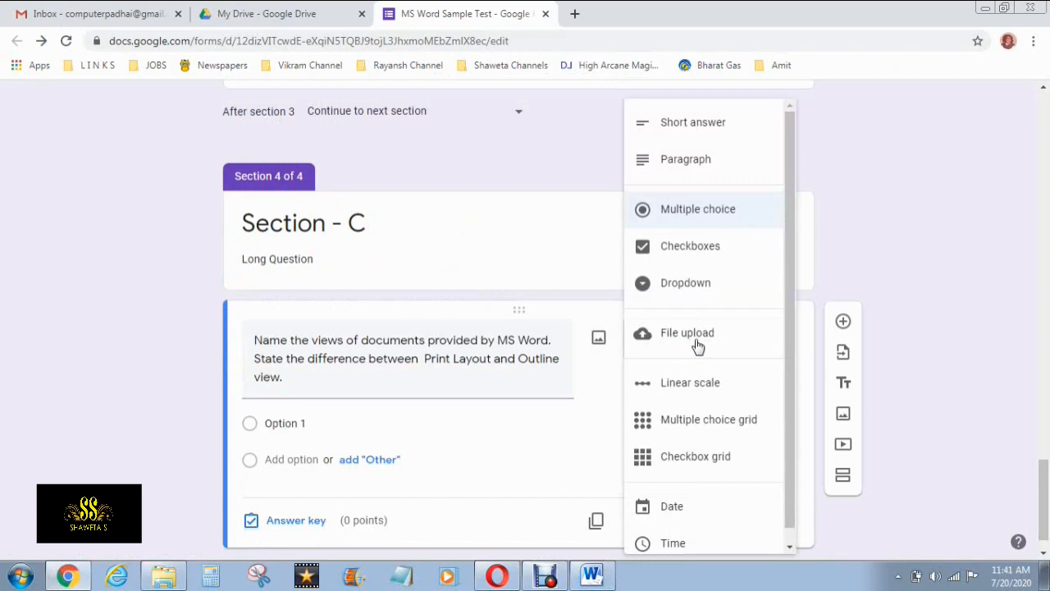
pyautogui.click(704, 161)
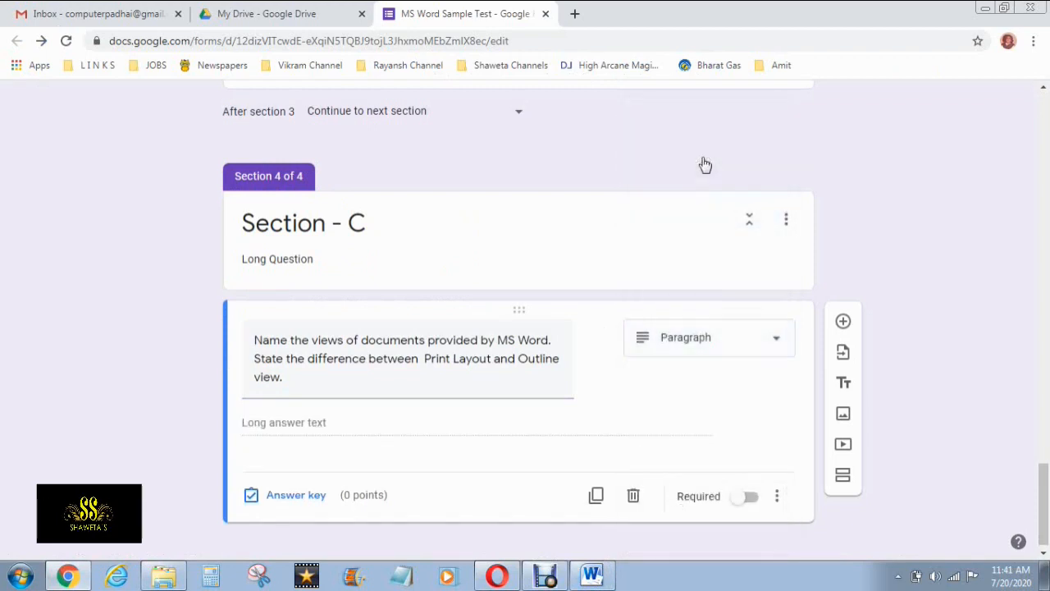
pyautogui.scroll(-1, 893, 275)
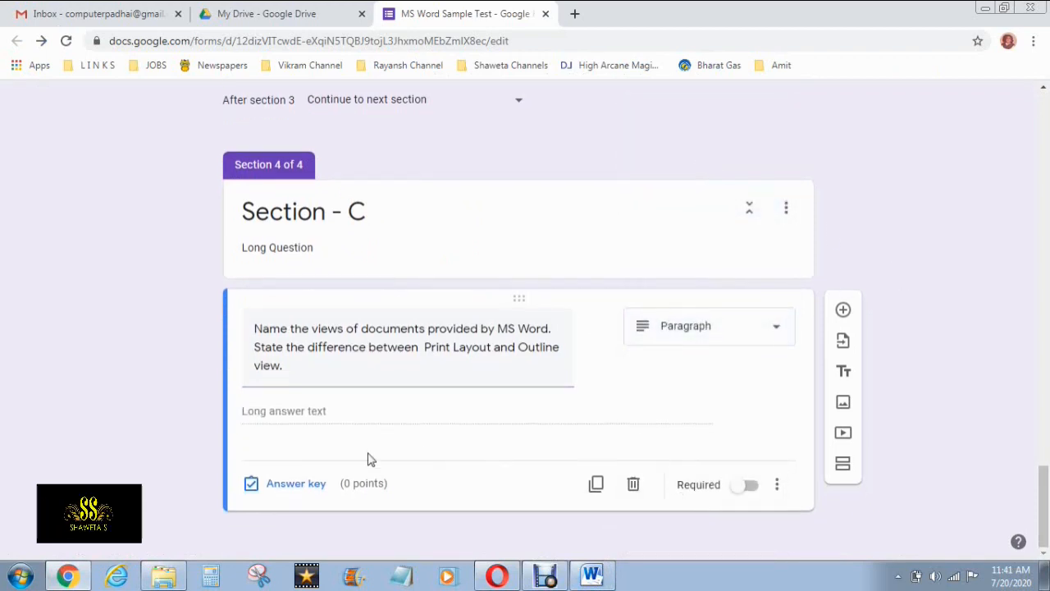
# Give the long question 10 points in the answer key and make it required
pyautogui.click(300, 483)
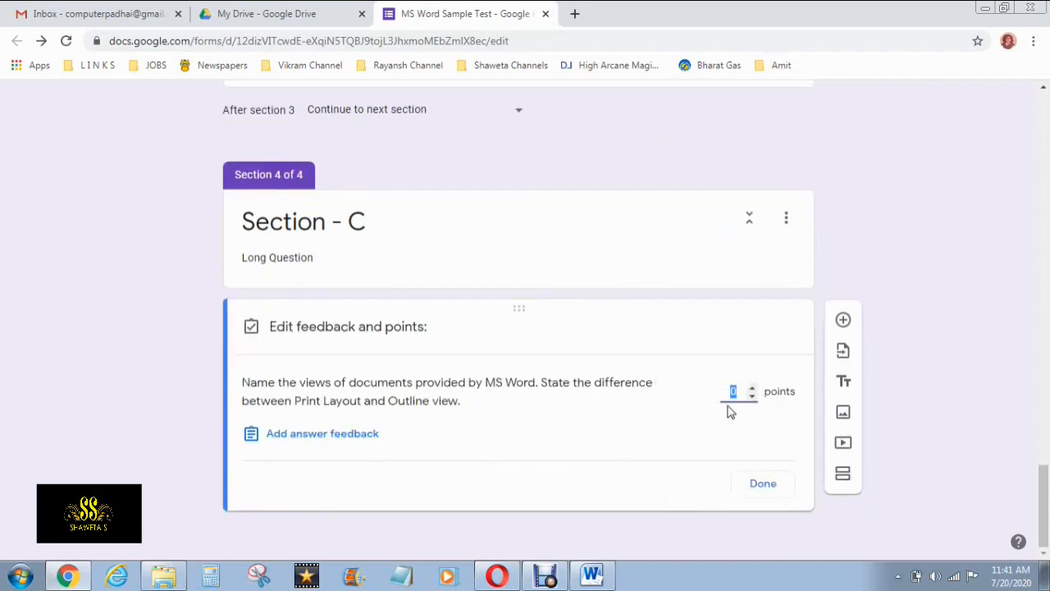
pyautogui.click(752, 390)
pyautogui.click(752, 390)
pyautogui.click(752, 389)
pyautogui.click(752, 390)
pyautogui.click(752, 390)
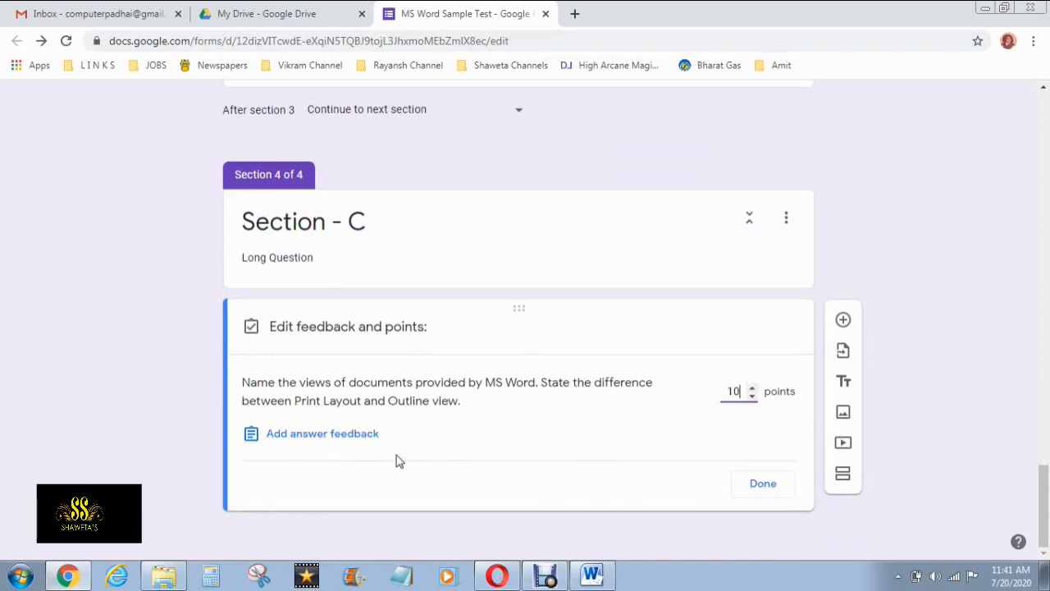
pyautogui.click(769, 486)
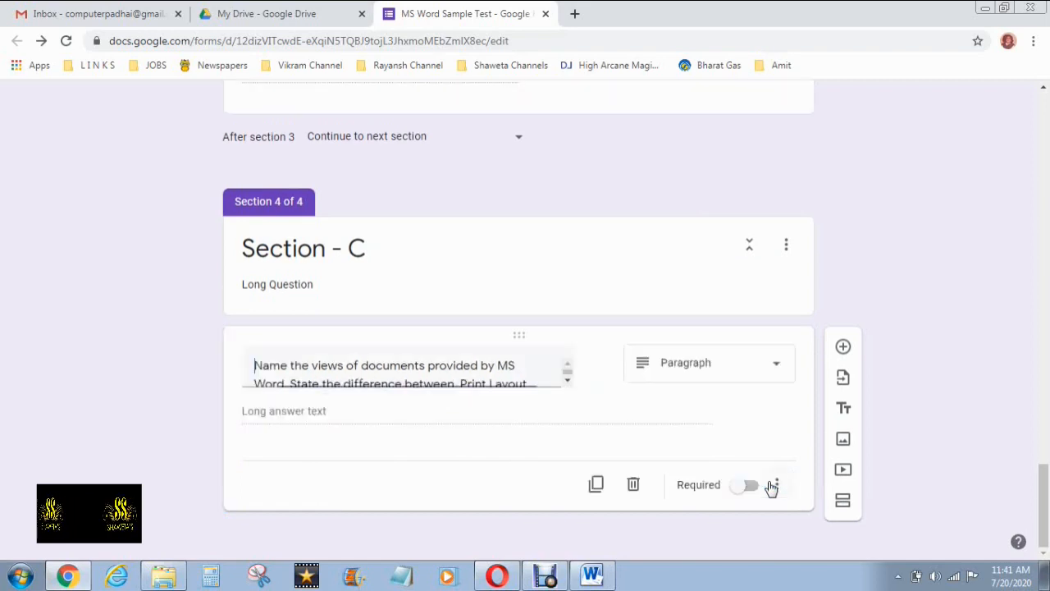
pyautogui.click(746, 485)
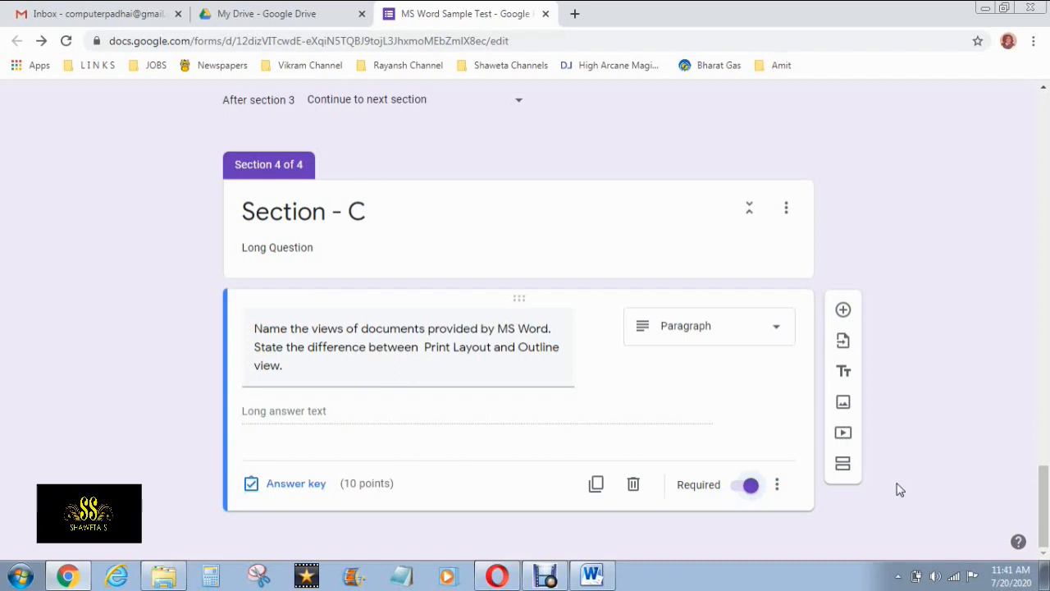
pyautogui.scroll(3, 900, 490)
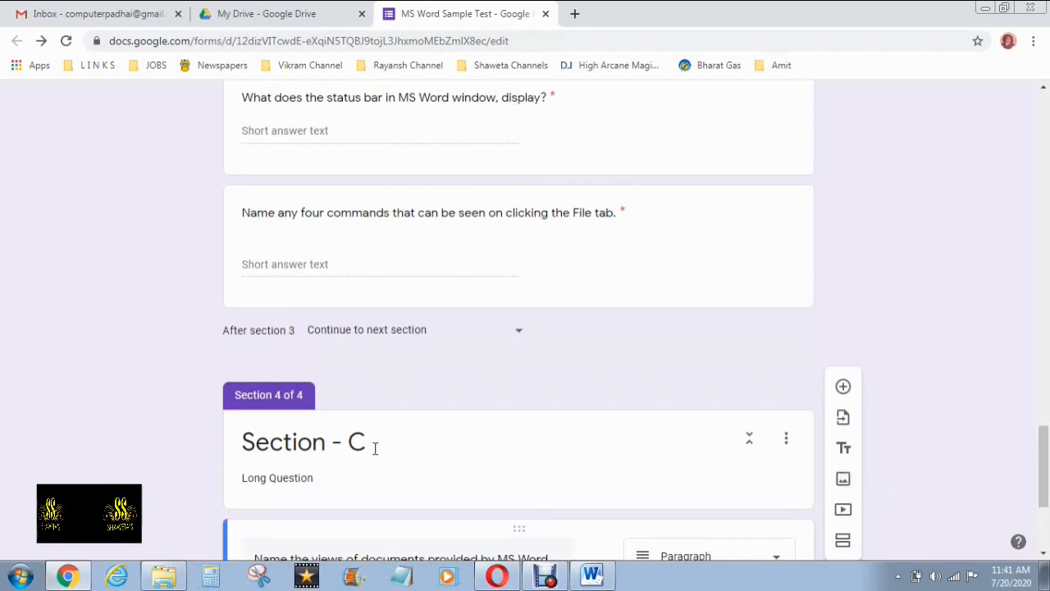
pyautogui.scroll(5, 183, 405)
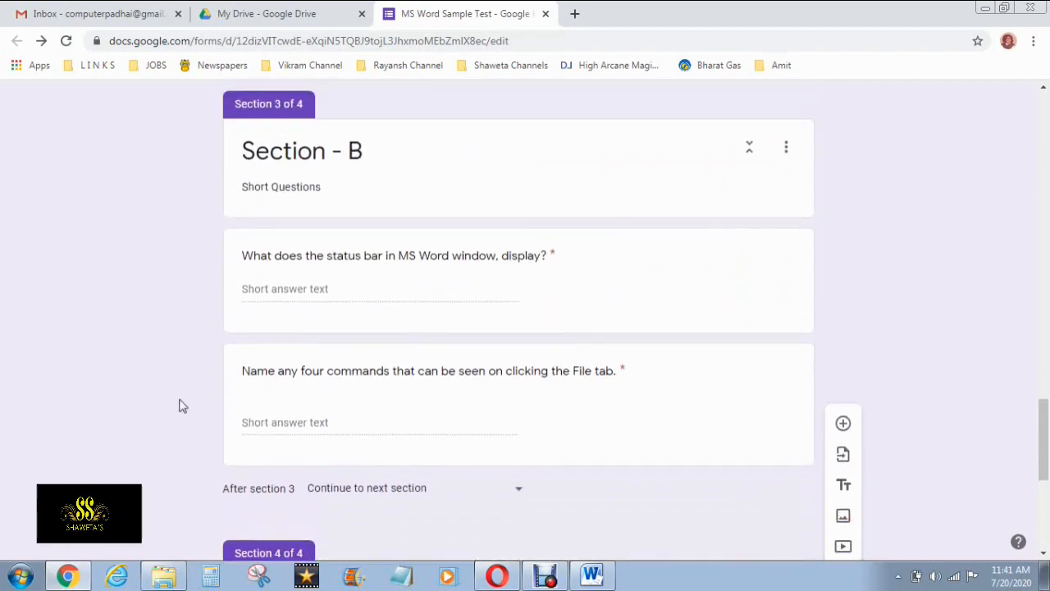
pyautogui.scroll(12, 182, 405)
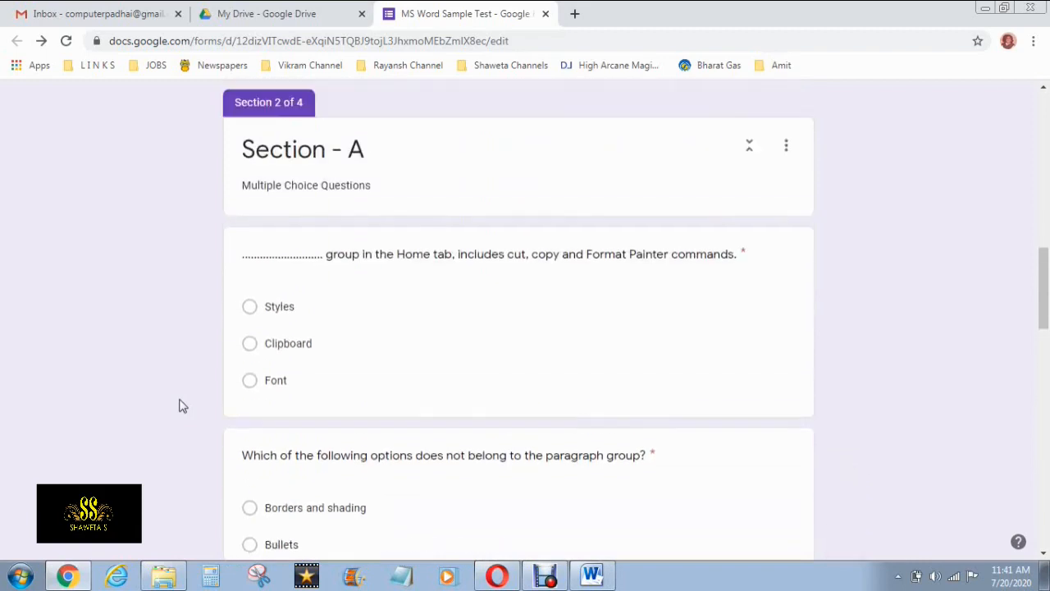
pyautogui.scroll(6, 182, 405)
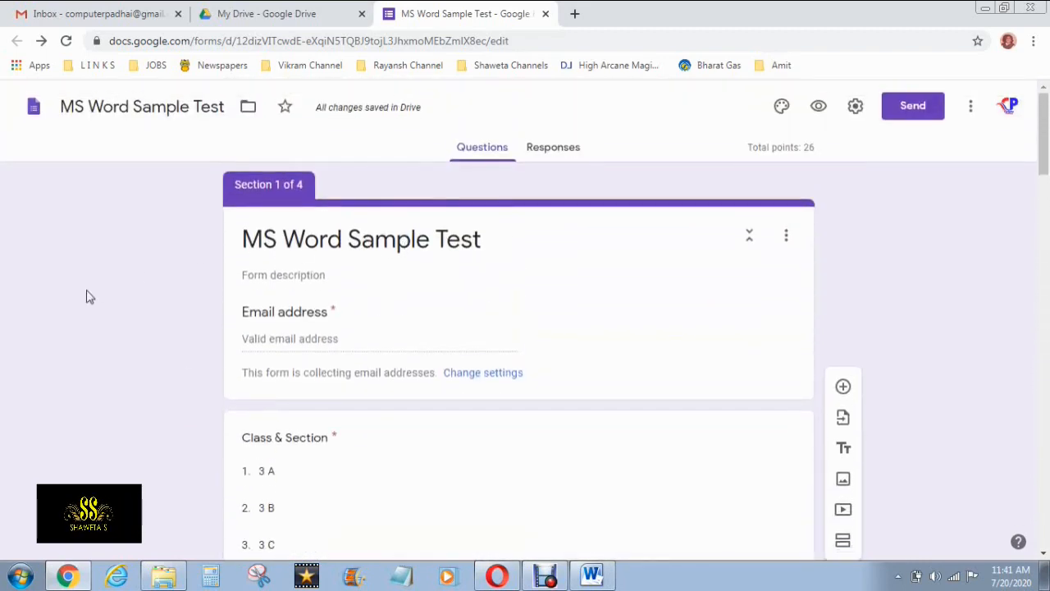
pyautogui.scroll(-1, 87, 296)
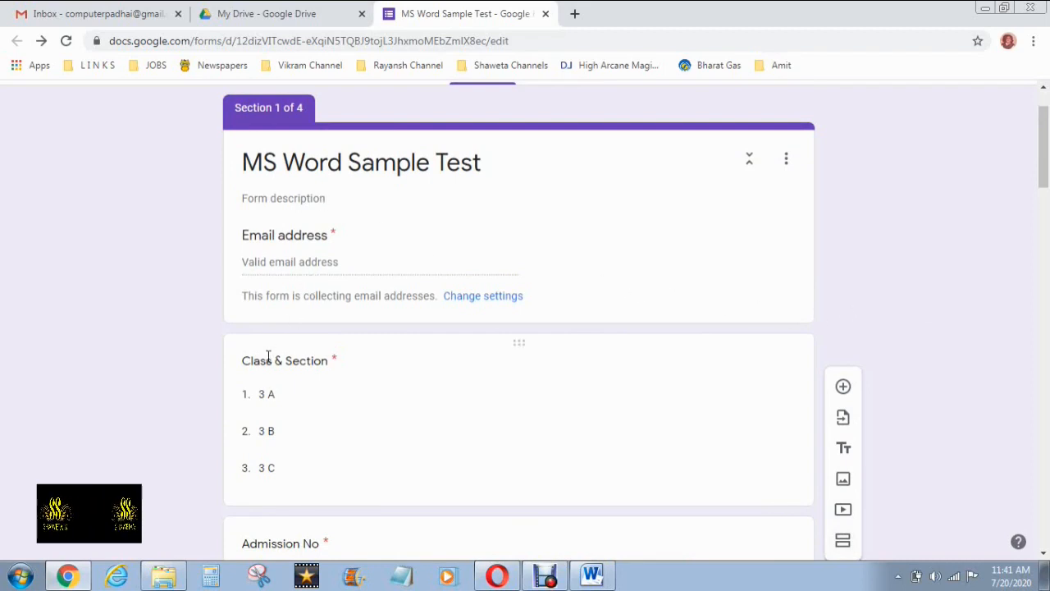
pyautogui.scroll(-1, 147, 397)
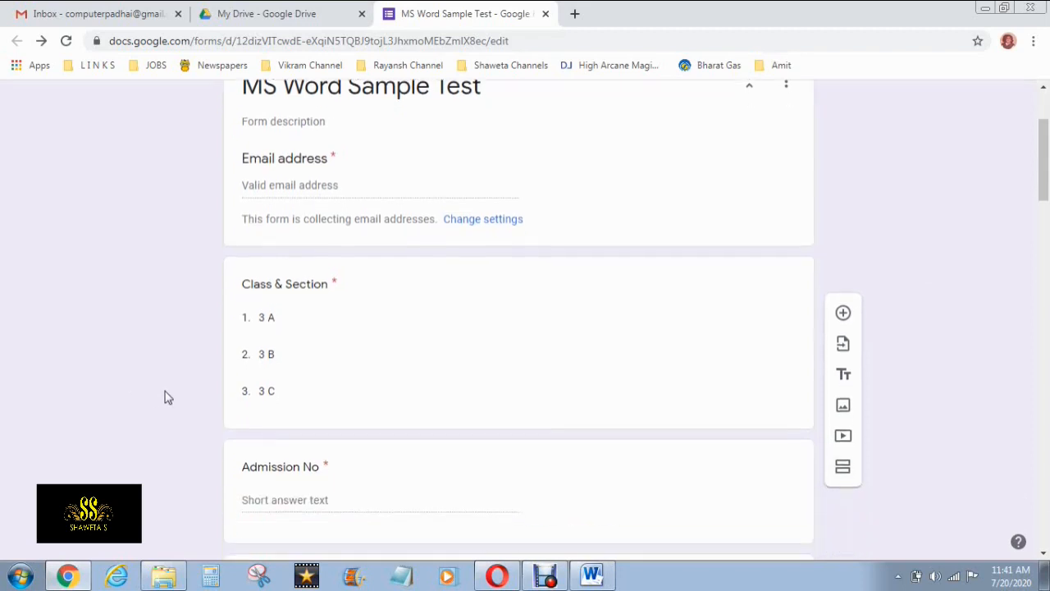
pyautogui.scroll(-2, 241, 370)
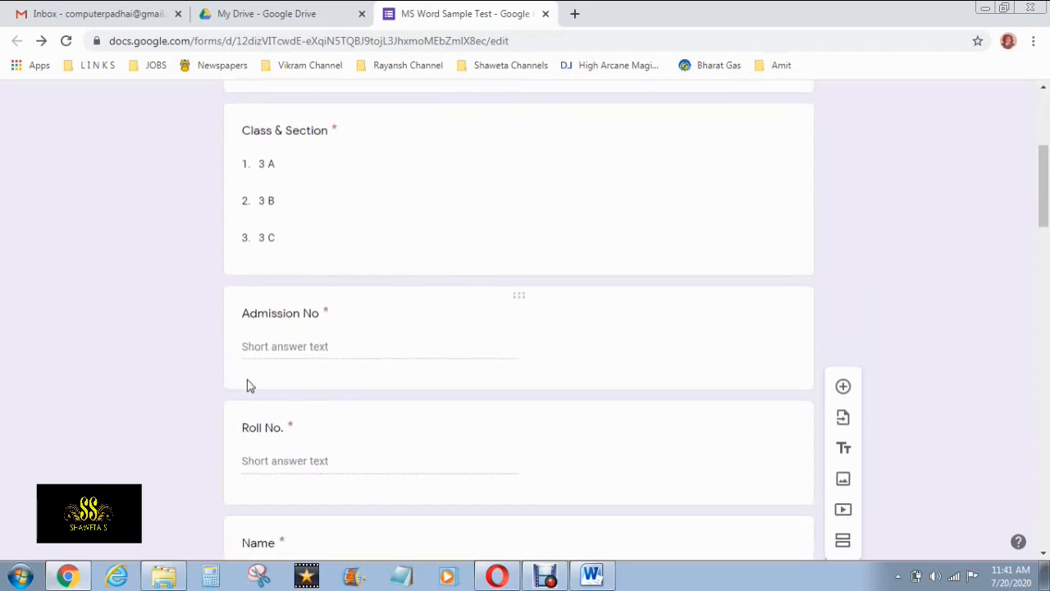
pyautogui.scroll(-3, 171, 389)
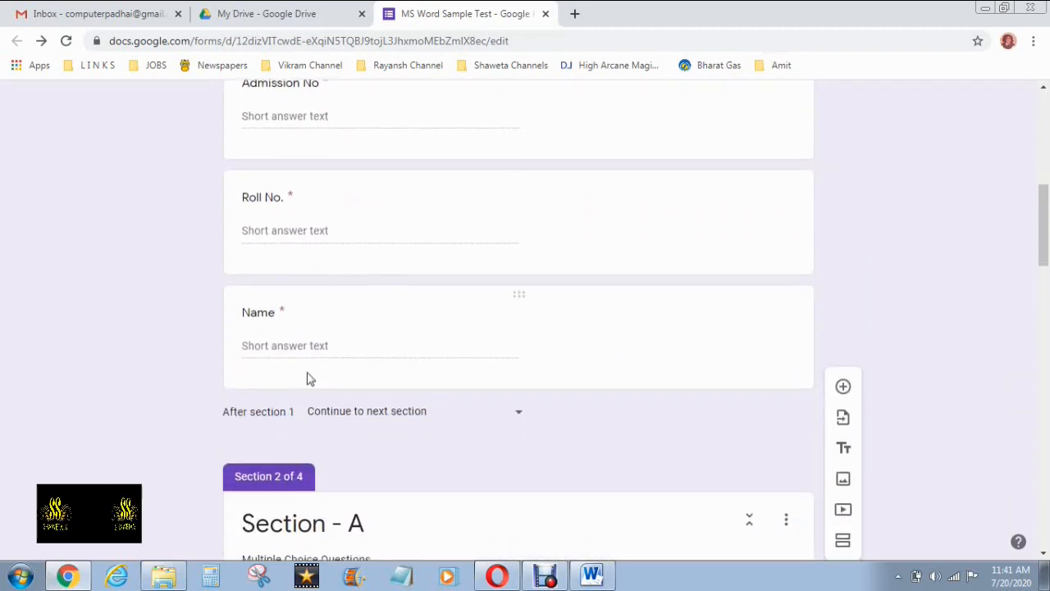
pyautogui.scroll(-1, 295, 375)
pyautogui.scroll(-2, 270, 375)
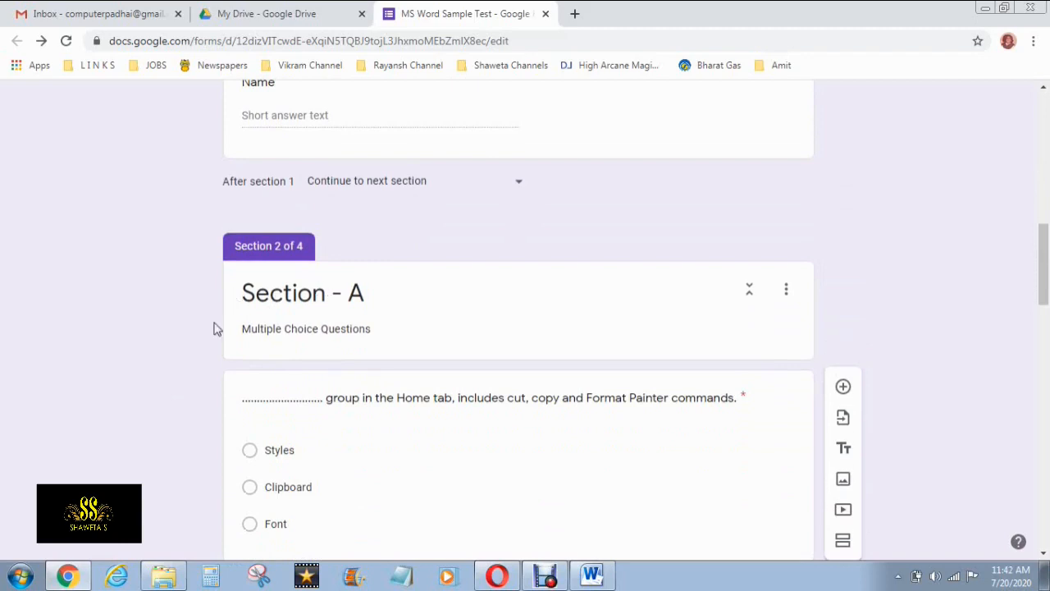
pyautogui.scroll(-2, 215, 328)
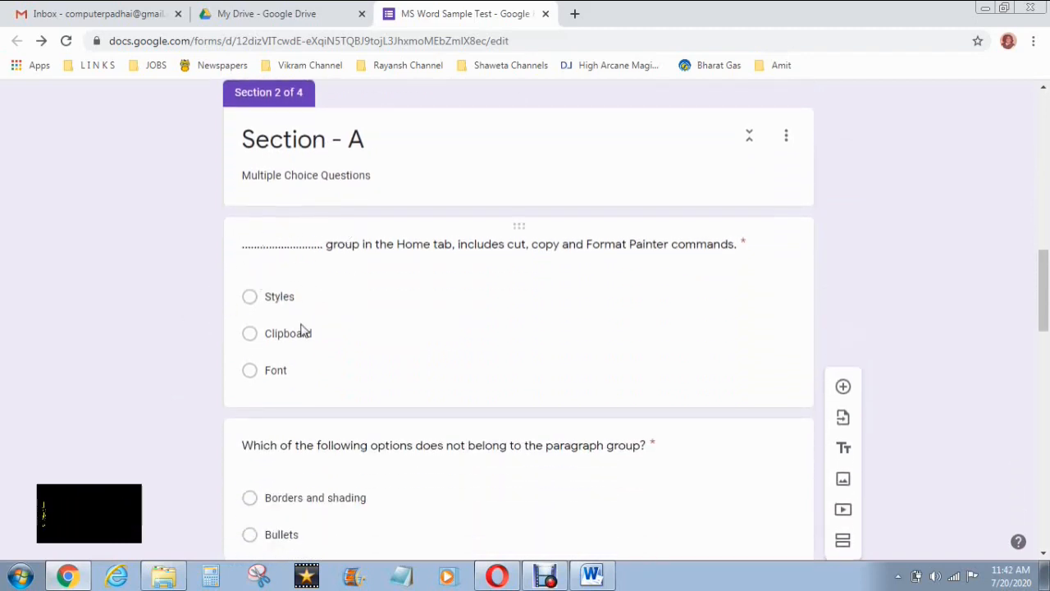
pyautogui.scroll(-3, 266, 353)
pyautogui.scroll(-9, 266, 353)
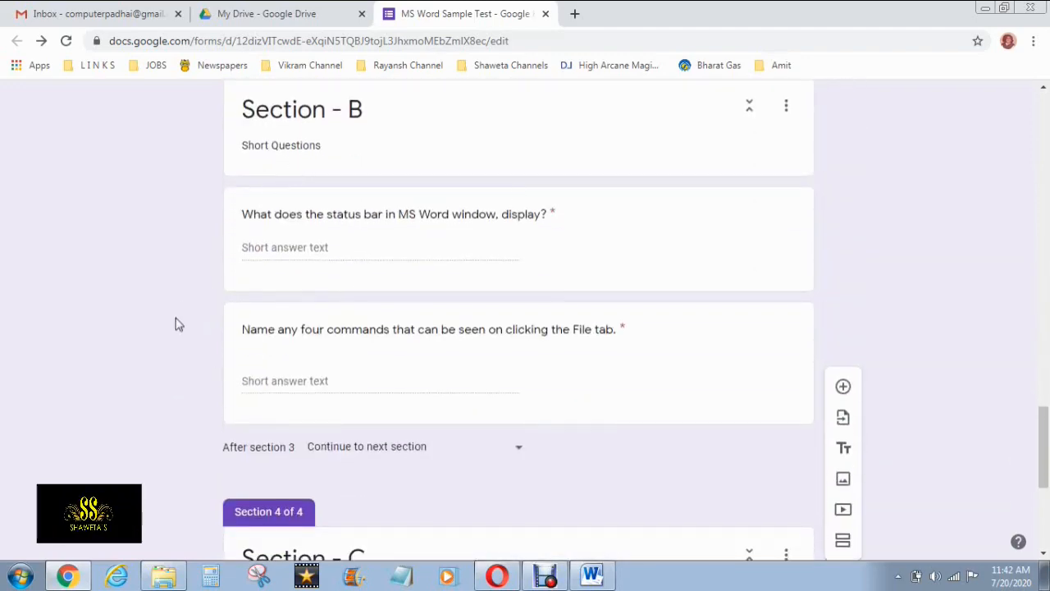
pyautogui.scroll(-4, 175, 321)
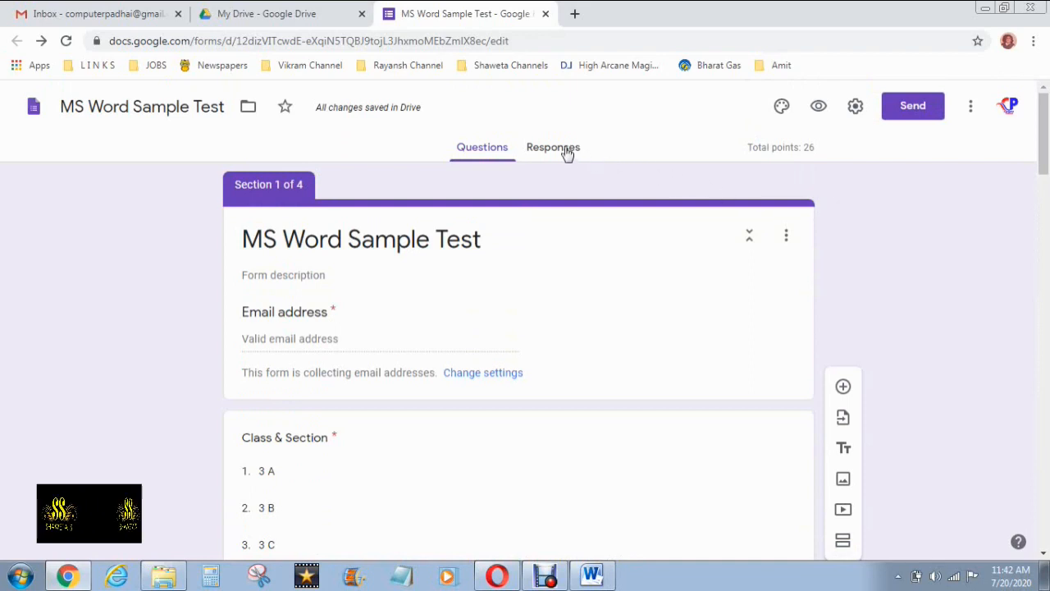
# On the Responses page of the MS Word Sample Test quiz, turn off Accepting responses
pyautogui.click(565, 153)
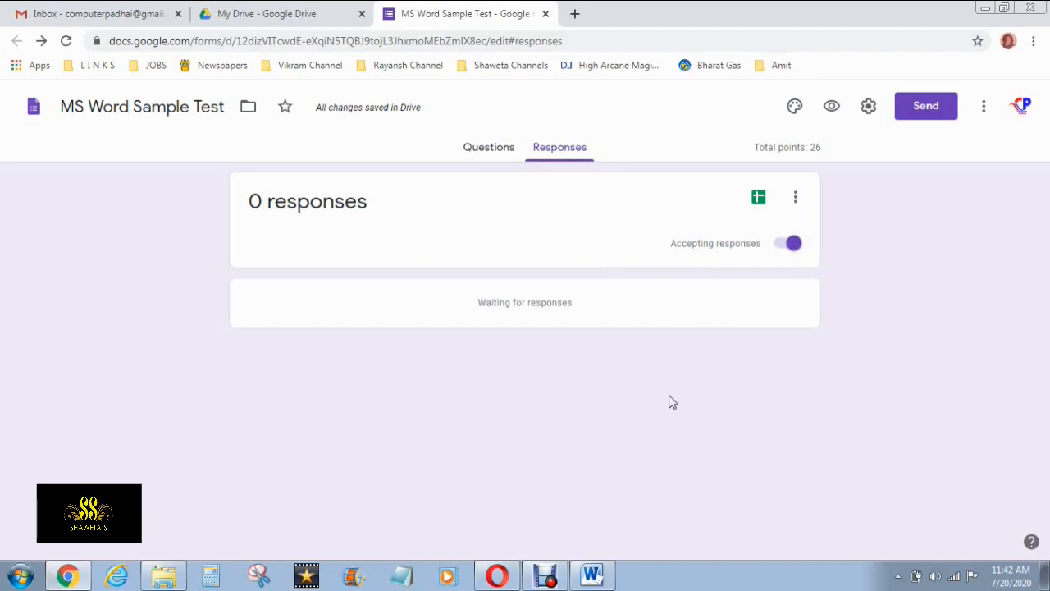
pyautogui.click(792, 246)
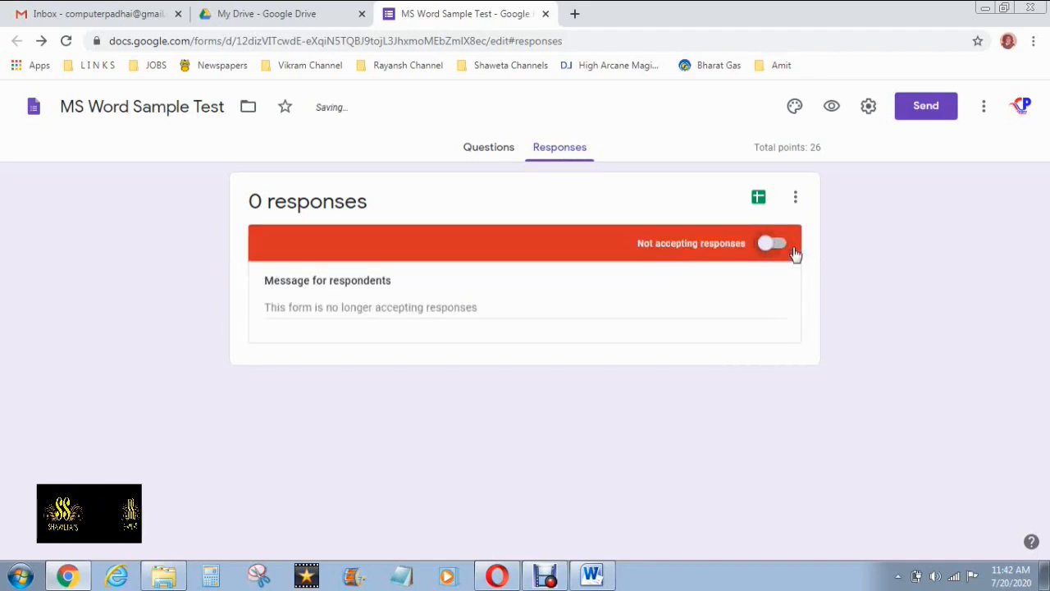
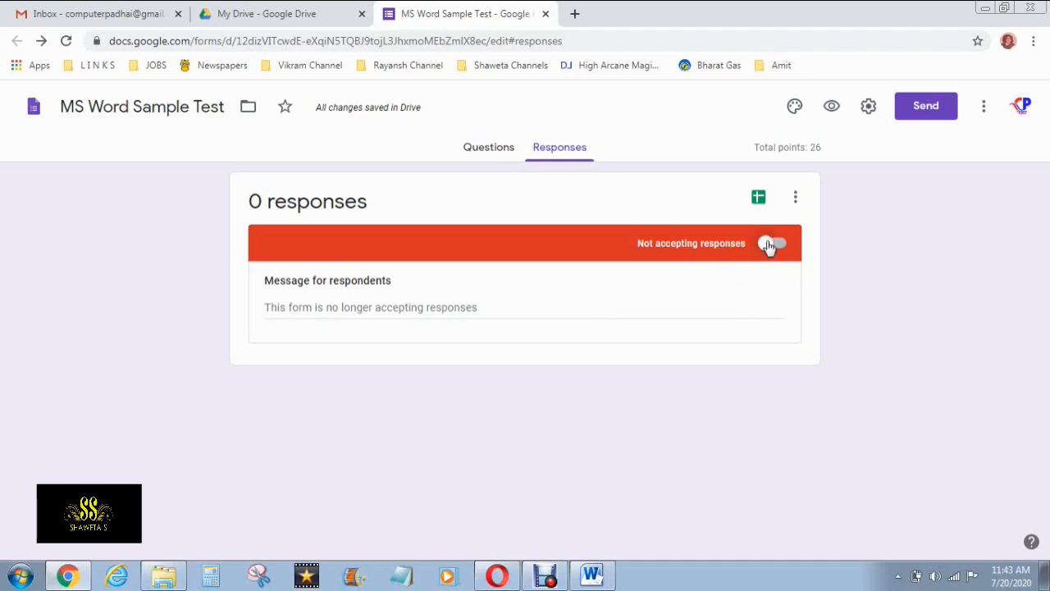
# Turn Accepting responses back on, leave Settings unchanged, and go to Add-ons from the More menu
pyautogui.click(771, 244)
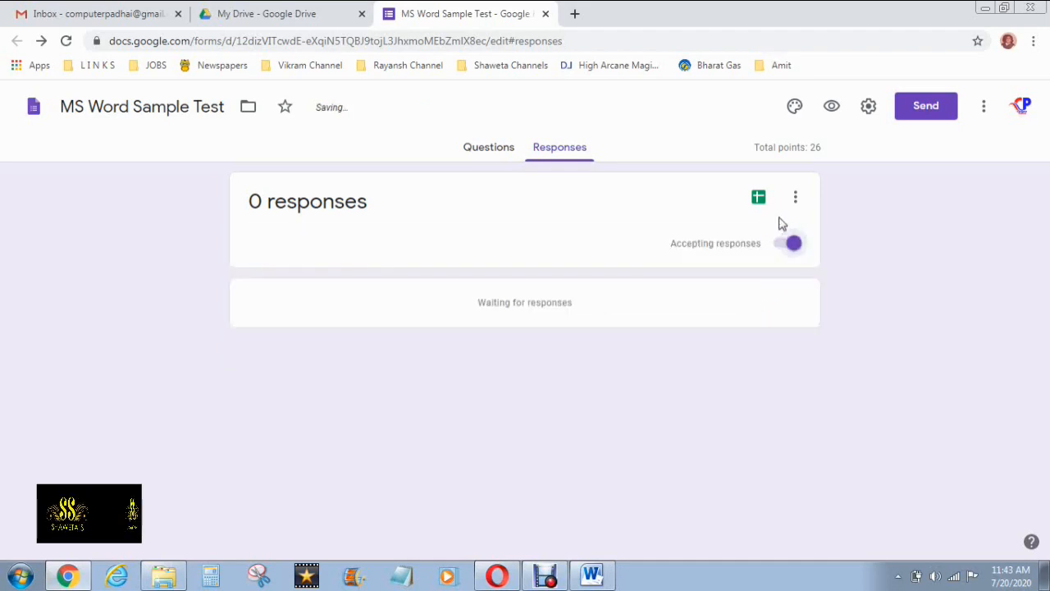
pyautogui.click(869, 108)
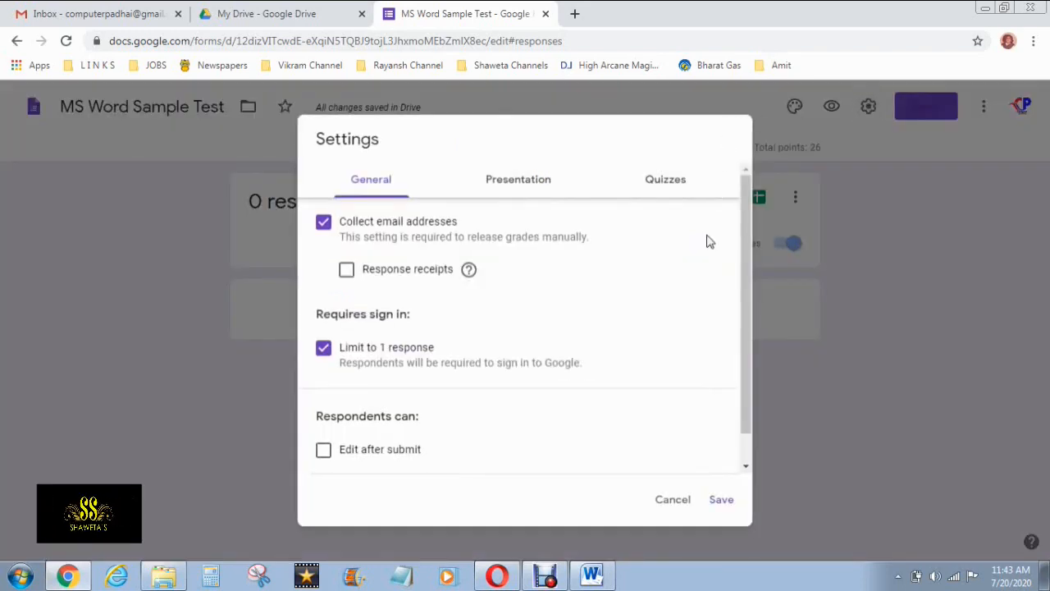
pyautogui.click(672, 503)
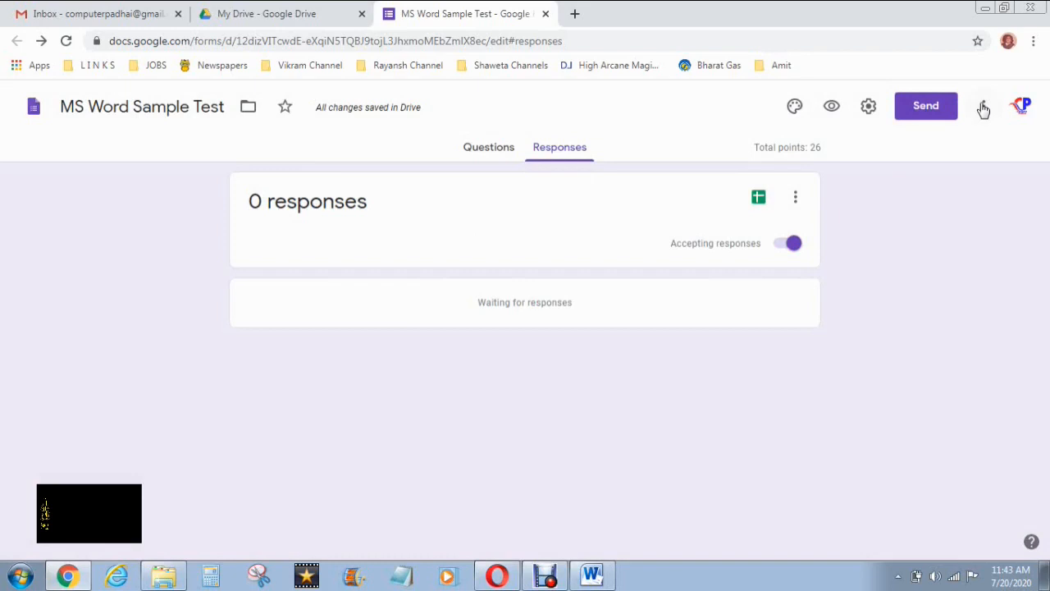
pyautogui.click(988, 108)
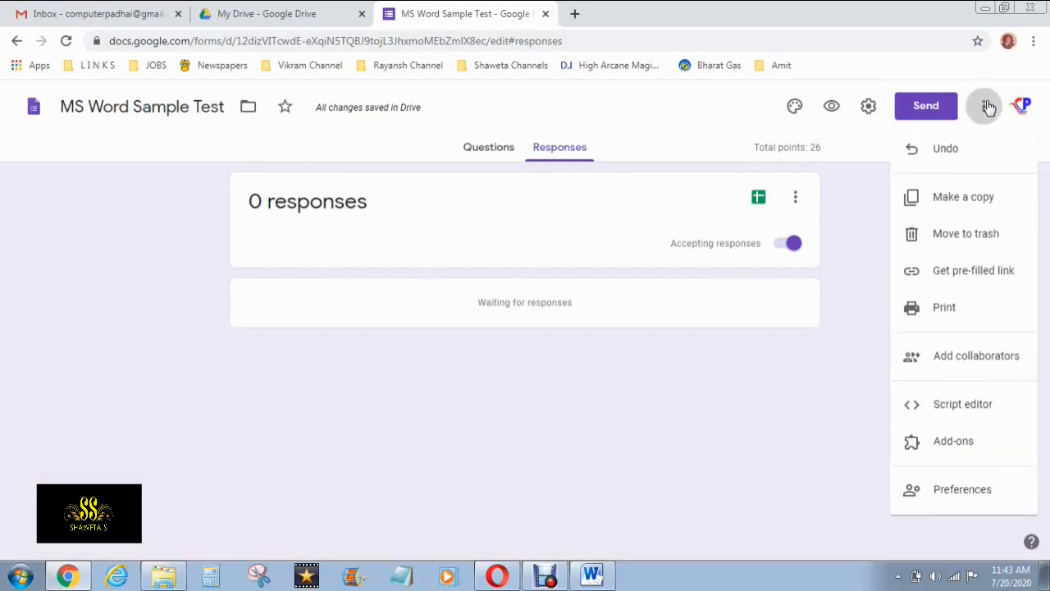
pyautogui.click(937, 442)
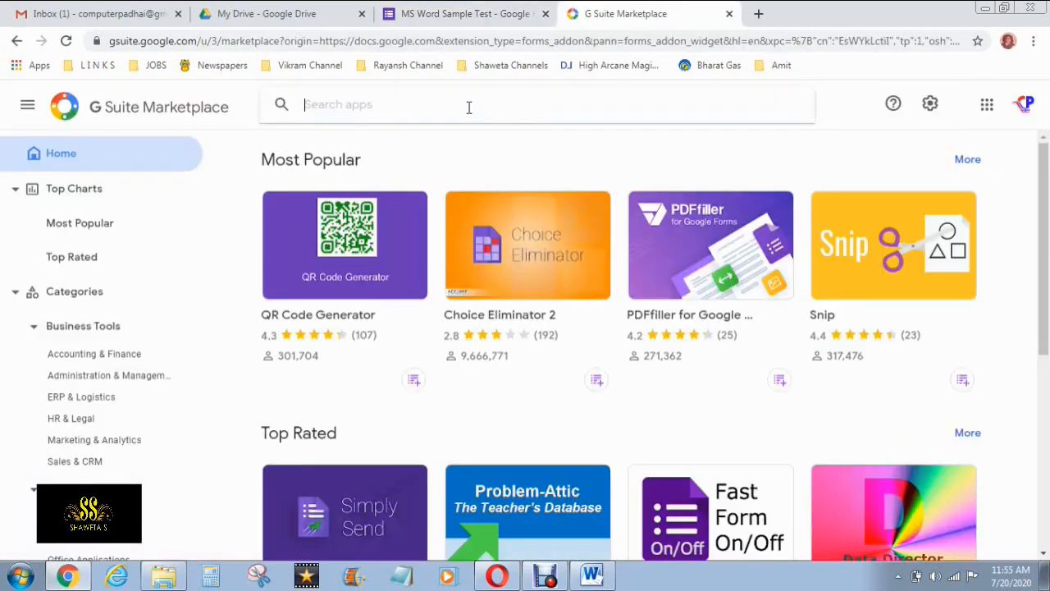
# Search 'timer' in the Marketplace and install the Timer + Proctor add-on, granting permission
pyautogui.write('timer')
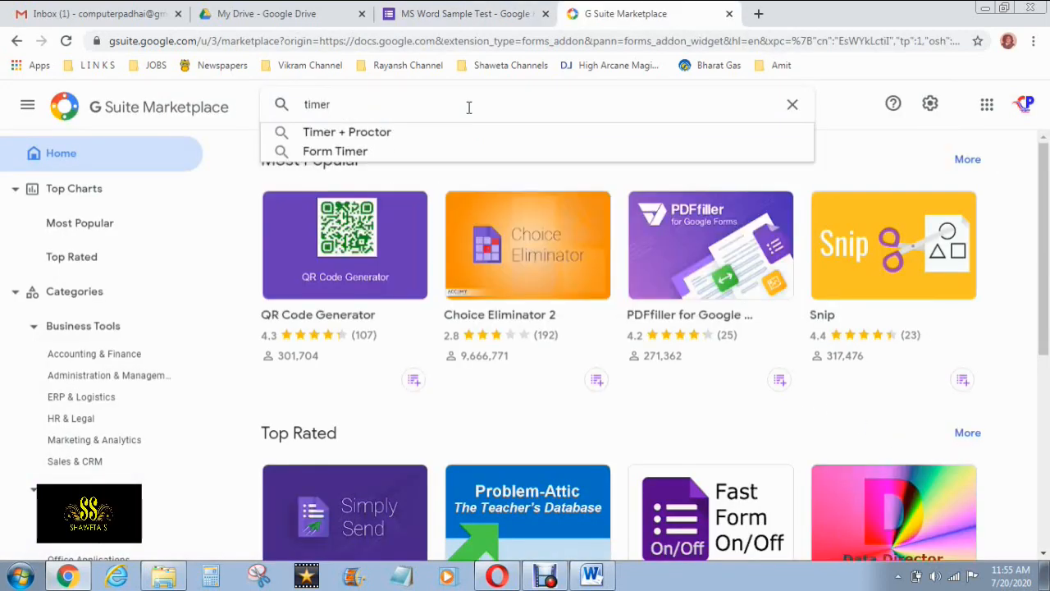
pyautogui.click(431, 134)
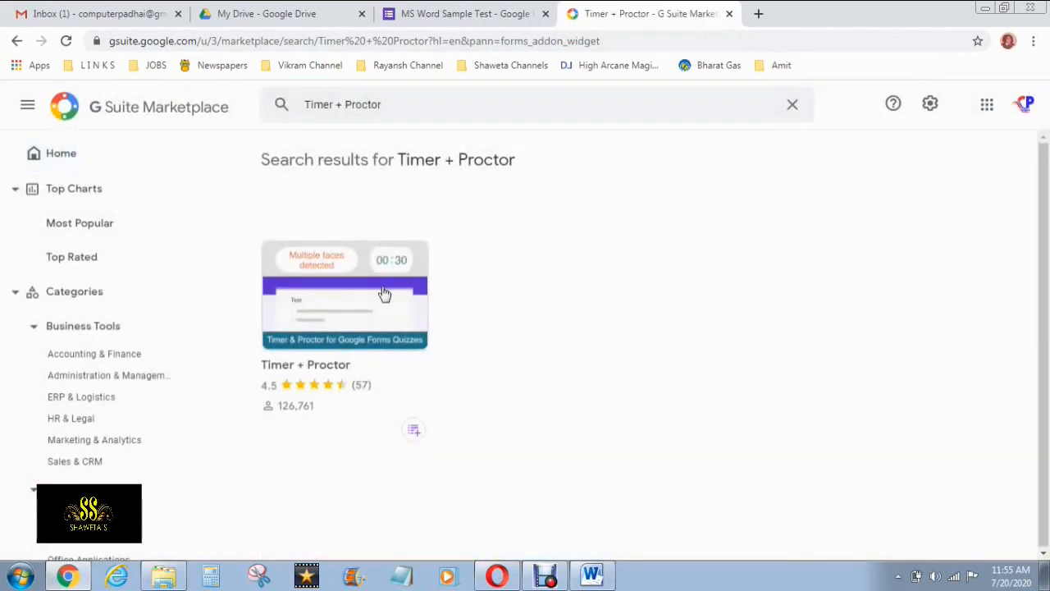
pyautogui.click(384, 293)
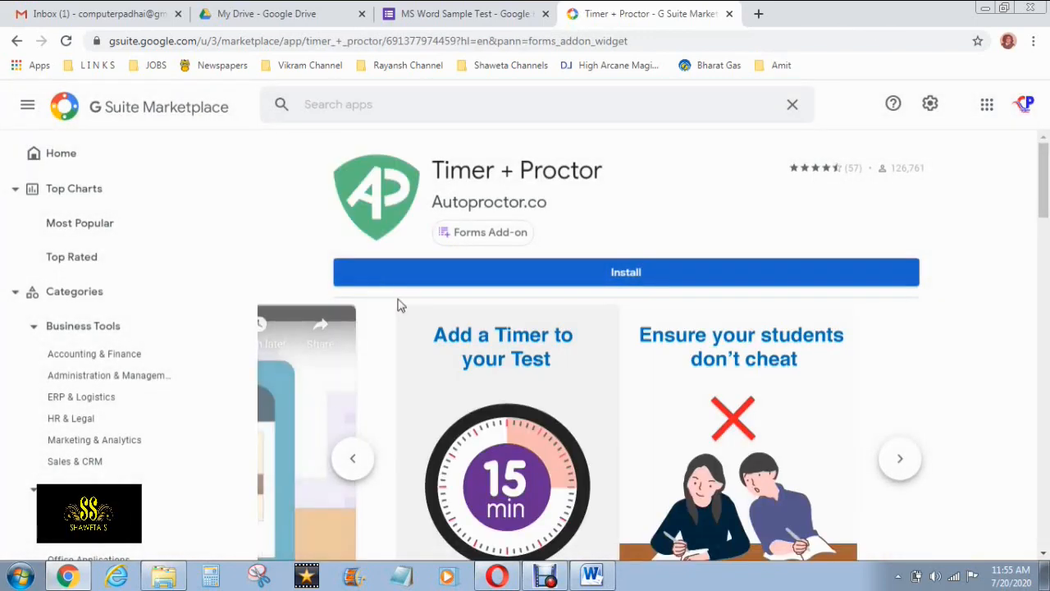
pyautogui.scroll(-4, 421, 308)
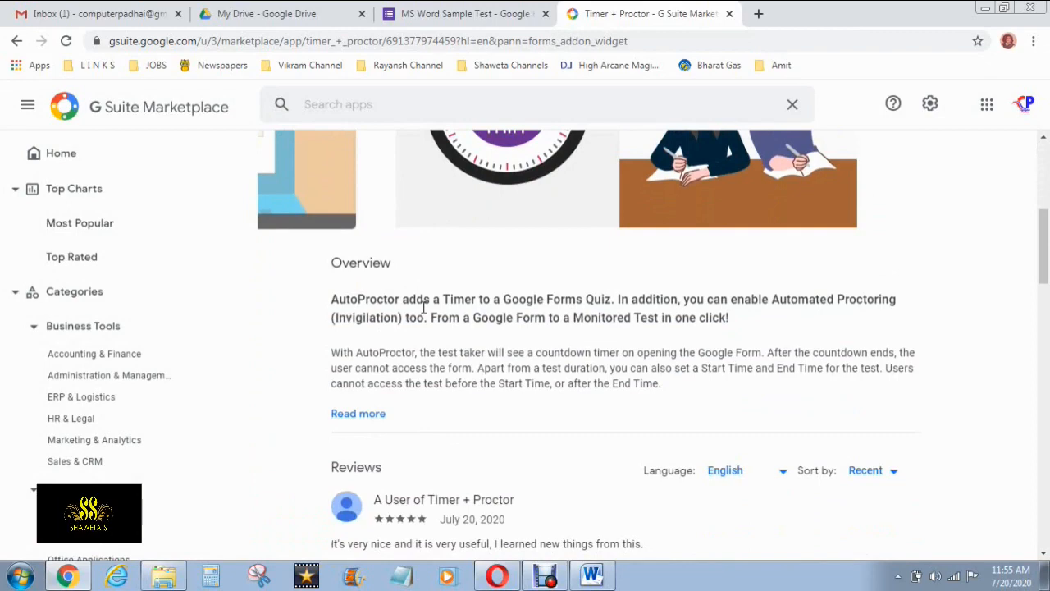
pyautogui.scroll(5, 423, 306)
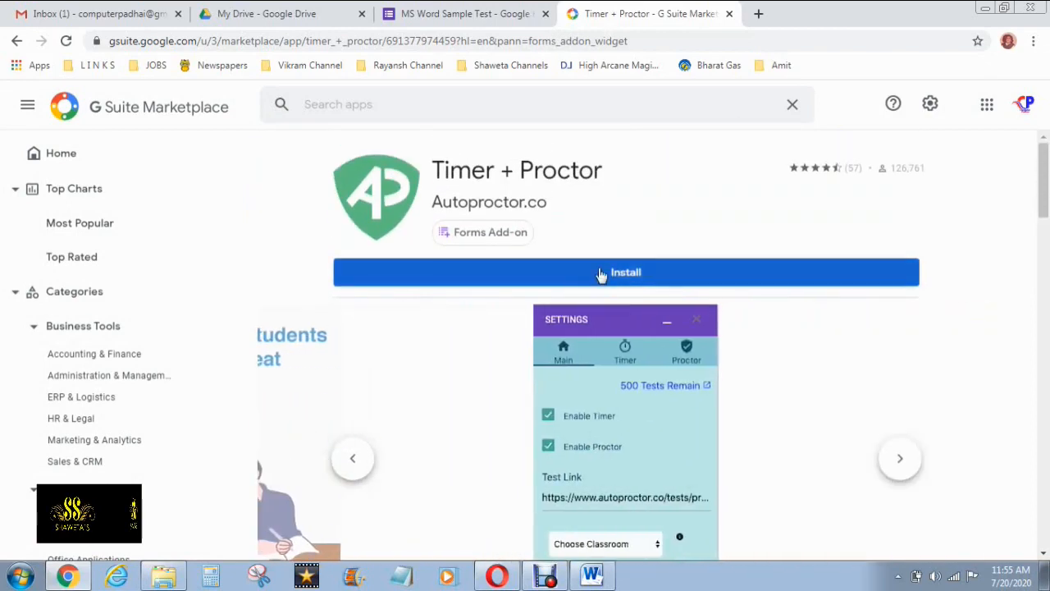
pyautogui.click(602, 274)
pyautogui.click(622, 417)
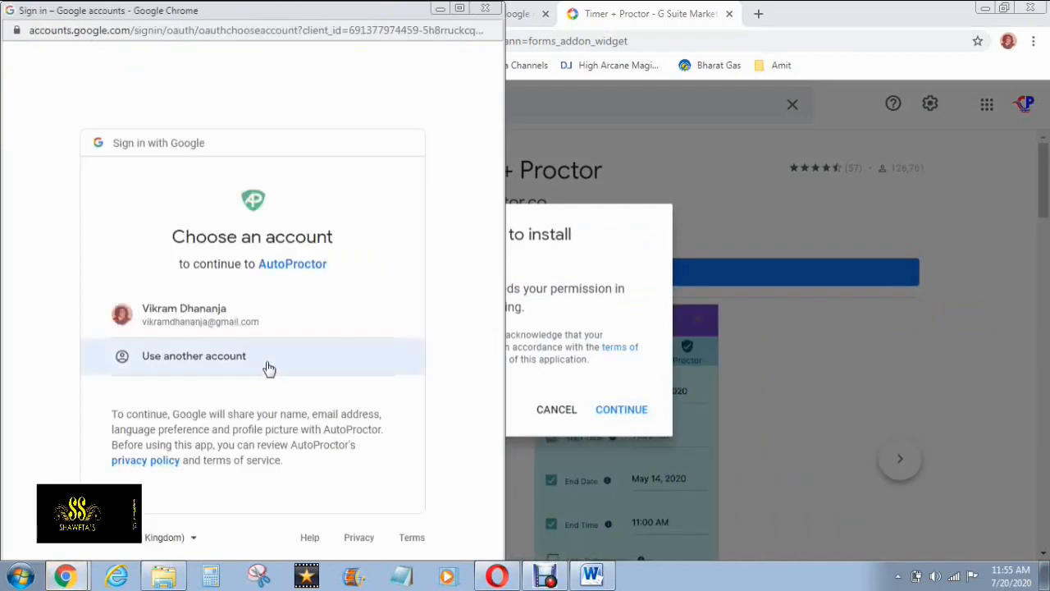
# Sign in with a different Google account and allow AutoProctor access to it
pyautogui.click(261, 367)
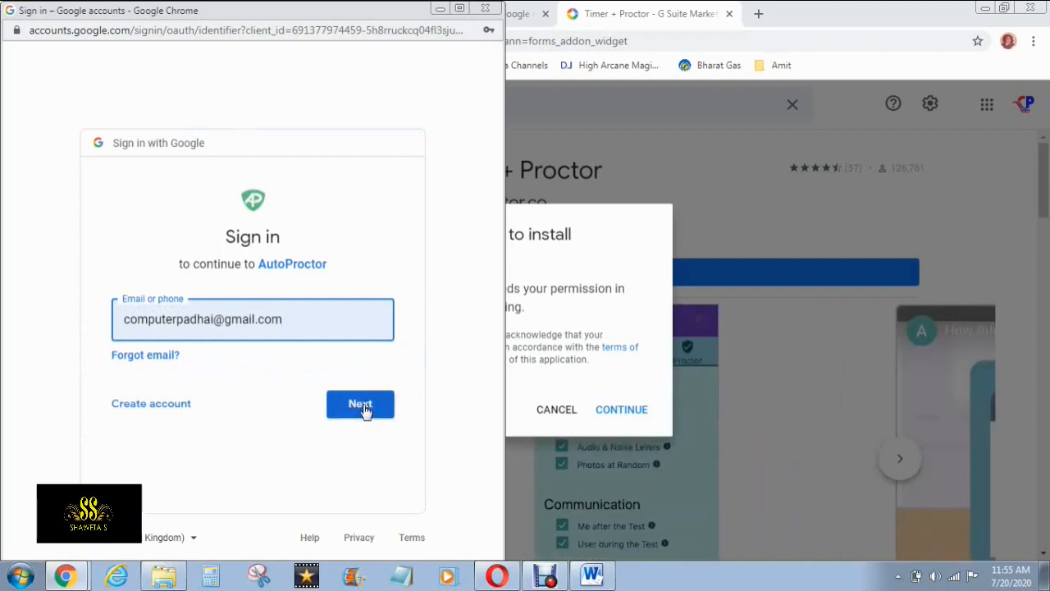
pyautogui.click(364, 407)
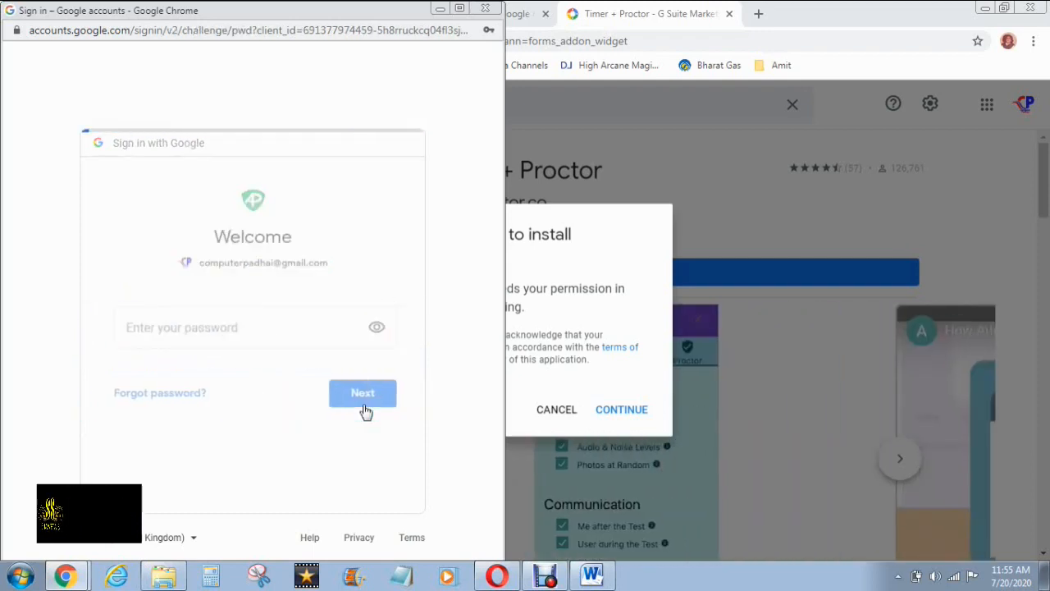
pyautogui.click(364, 397)
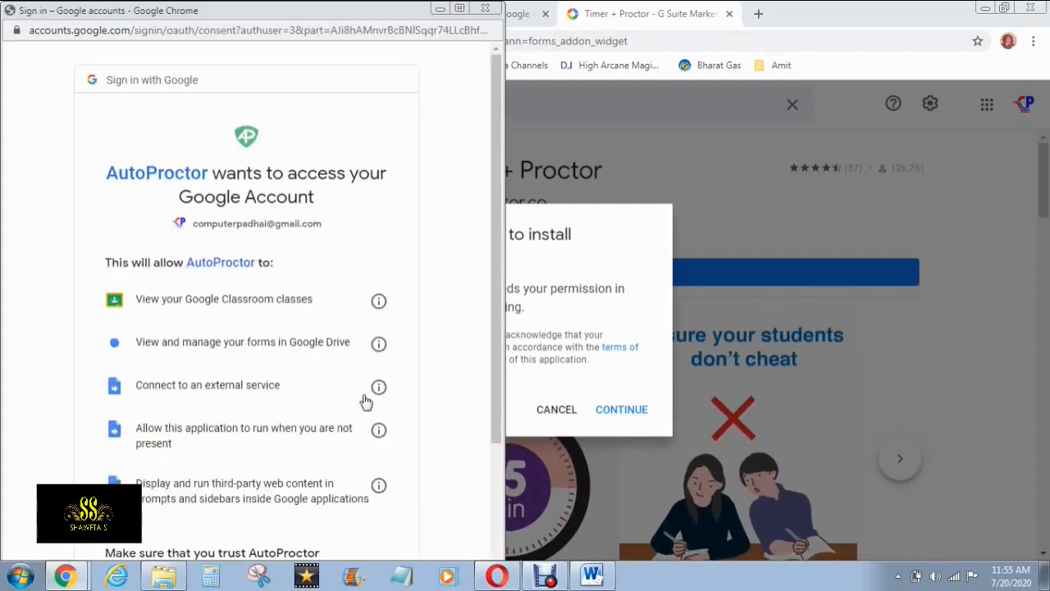
pyautogui.scroll(-3, 365, 401)
pyautogui.click(361, 489)
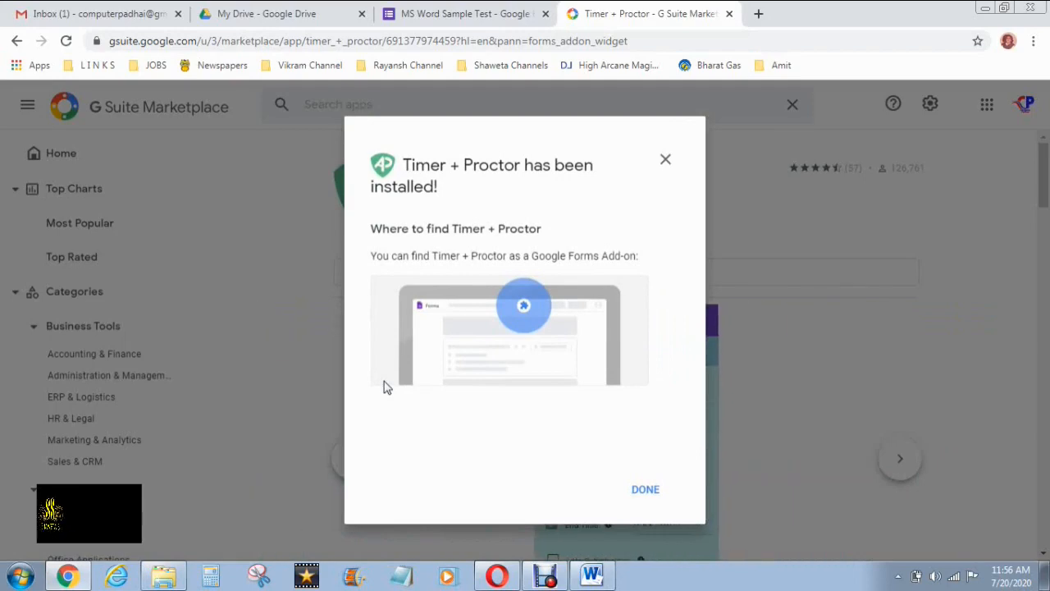
# Confirm the finished Timer + Proctor install and close the Marketplace tab and dialog
pyautogui.click(650, 496)
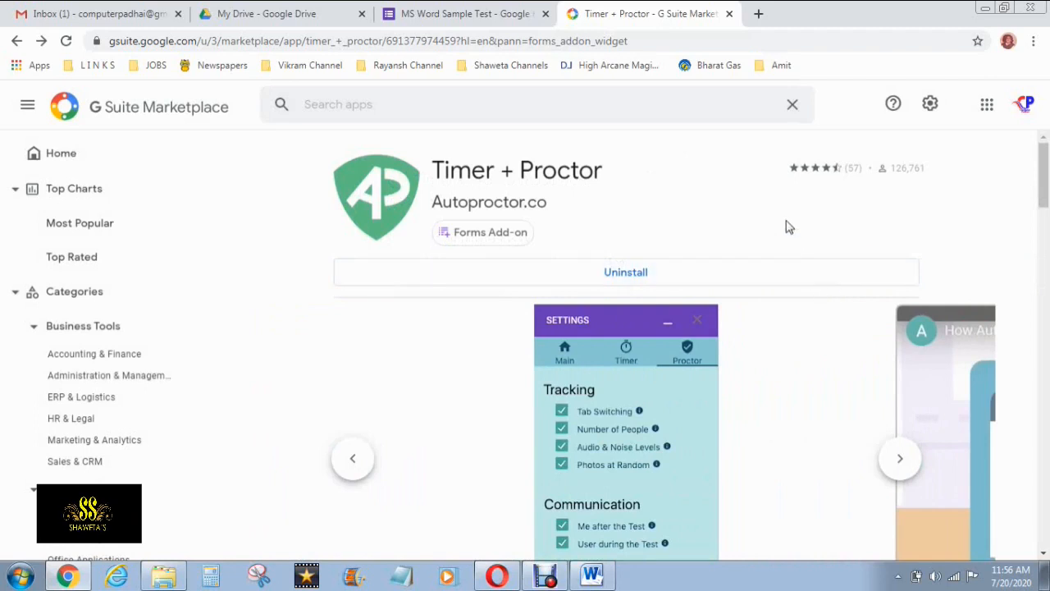
pyautogui.click(728, 14)
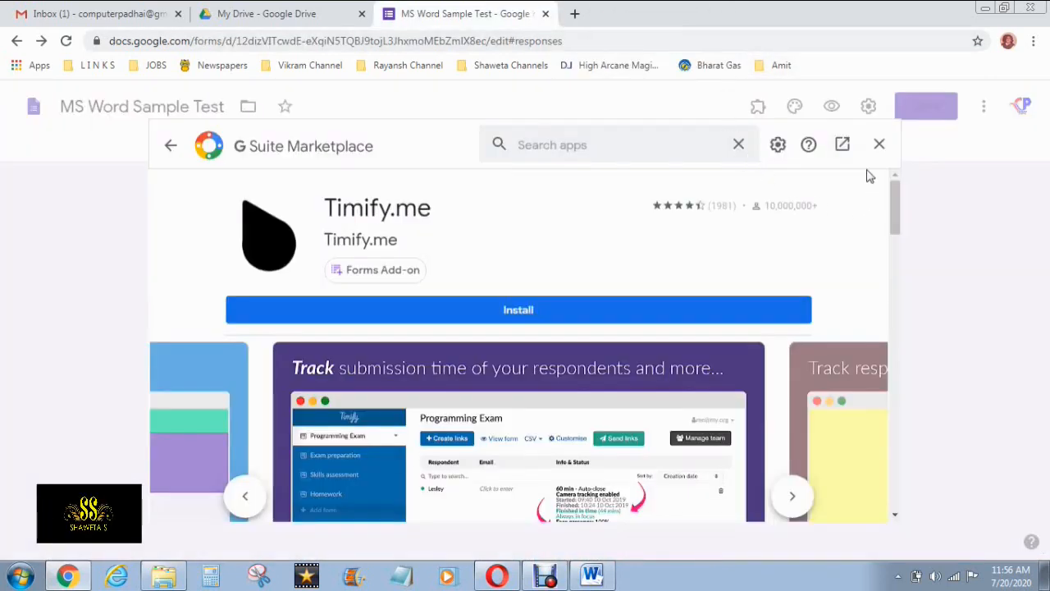
pyautogui.click(877, 145)
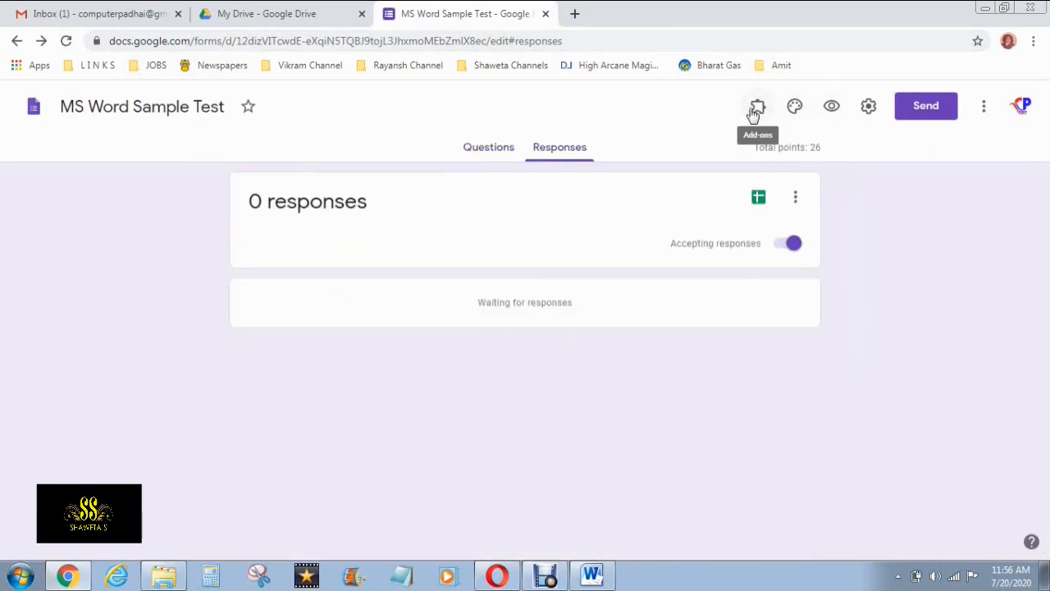
# Open Timer + Proctor Settings from the Add-ons menu, dismissing the success message
pyautogui.click(754, 109)
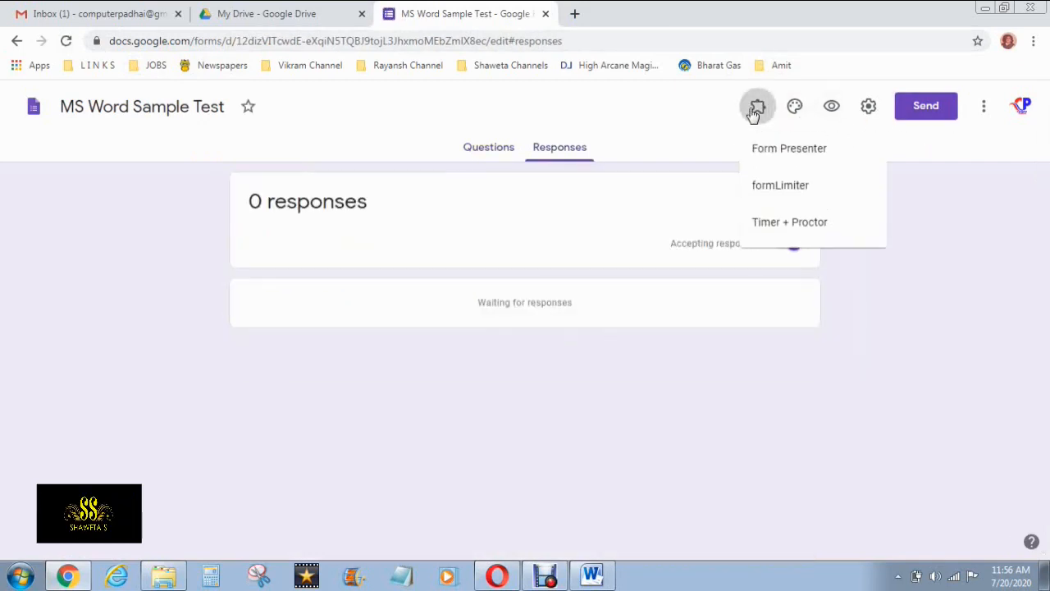
pyautogui.click(790, 223)
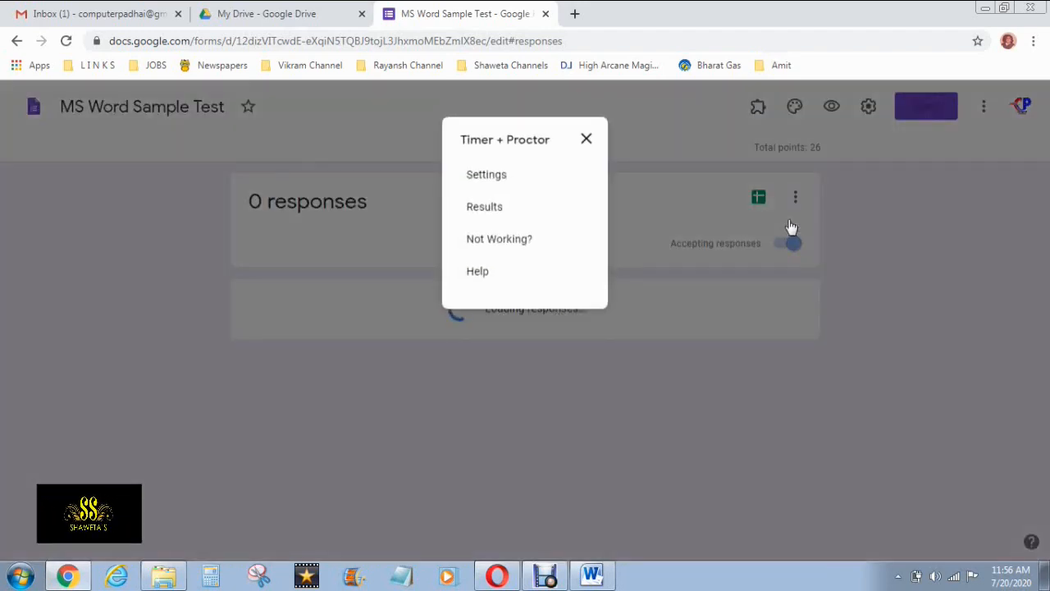
pyautogui.click(500, 183)
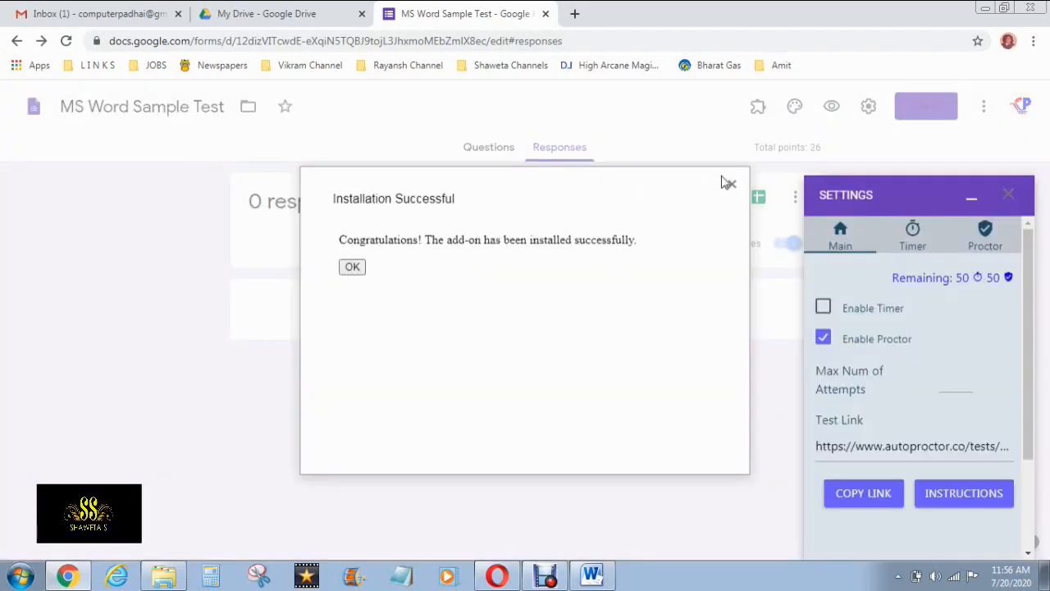
pyautogui.click(730, 184)
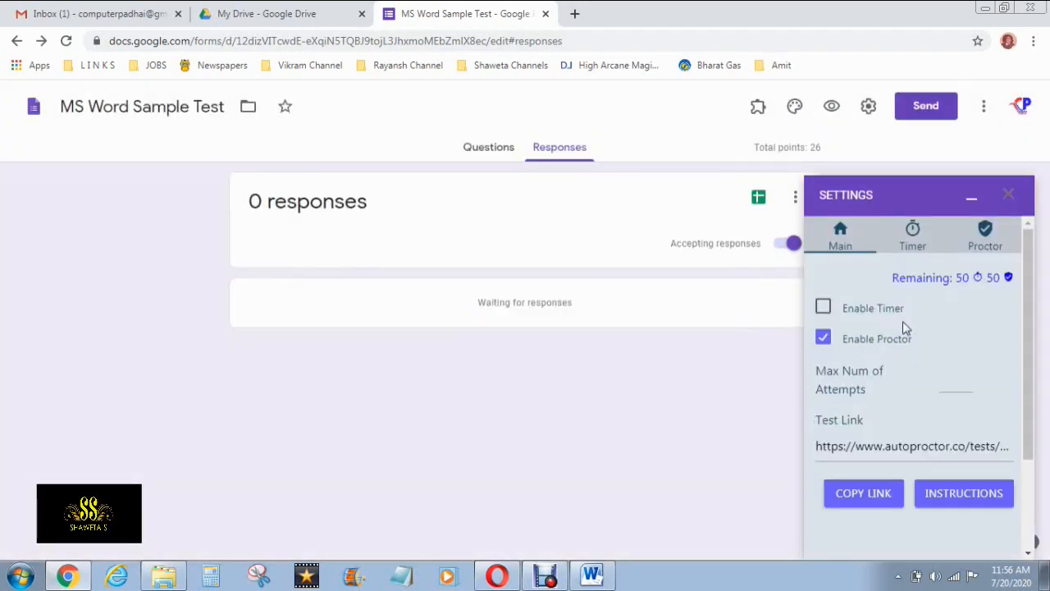
# Enable the timer and turn off proctoring for the quiz
pyautogui.click(824, 311)
pyautogui.click(822, 343)
pyautogui.moveTo(1034, 321)
pyautogui.mouseDown()
pyautogui.moveTo(1035, 398)
pyautogui.moveTo(1033, 314)
pyautogui.mouseUp()
# Adjust the test duration and set the start date to Jul 21, 2020
pyautogui.click(915, 242)
pyautogui.click(959, 291)
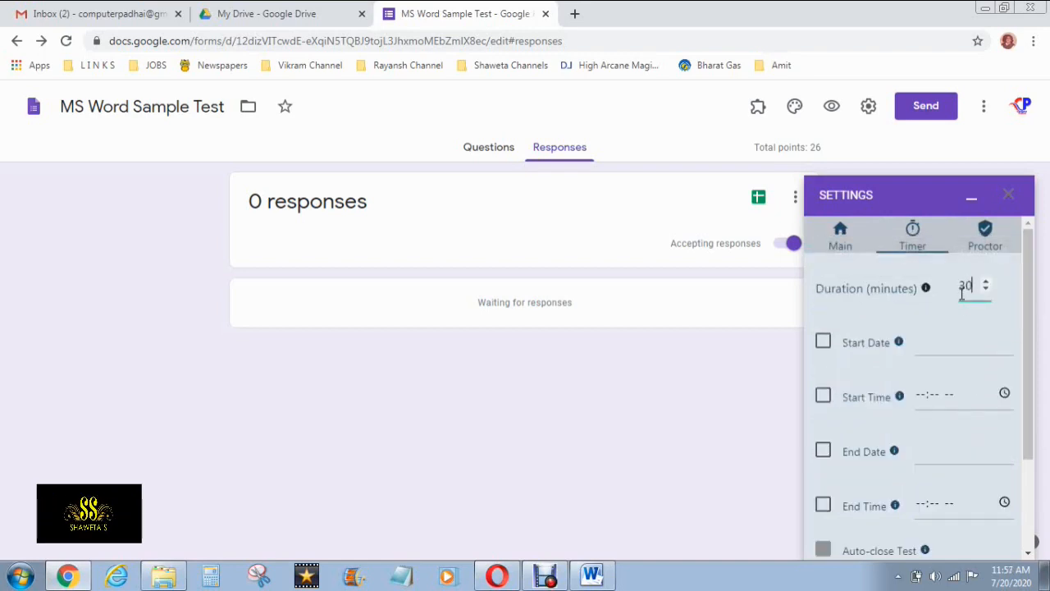
pyautogui.click(987, 282)
pyautogui.scroll(-1, 996, 344)
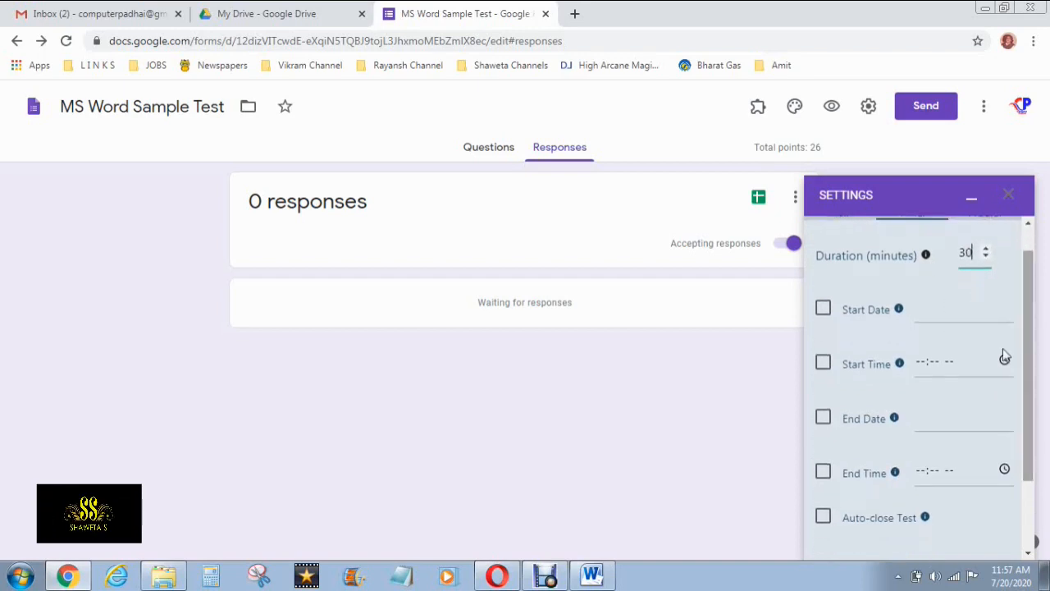
pyautogui.click(825, 310)
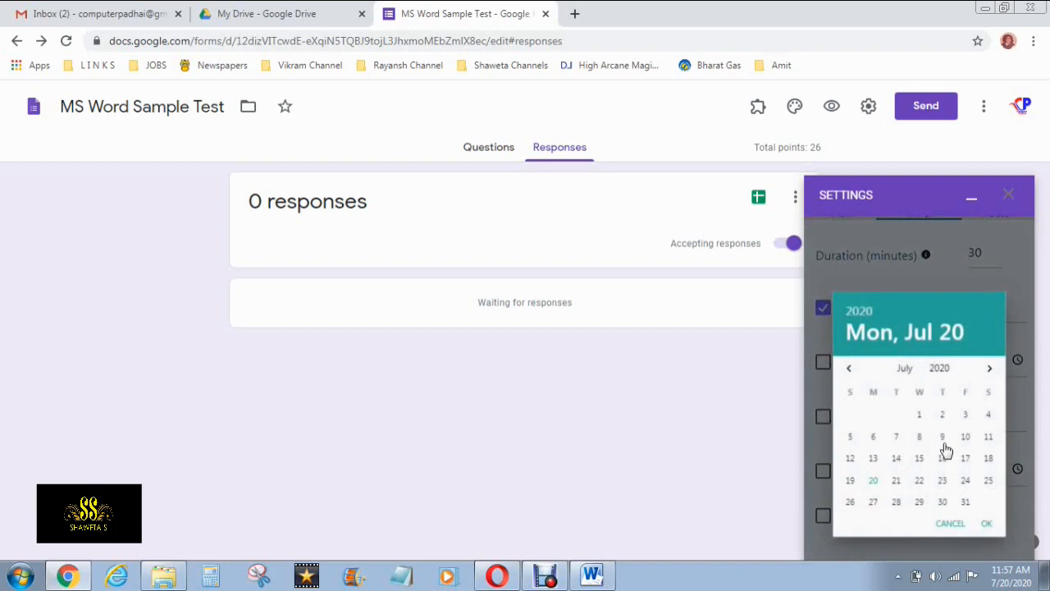
pyautogui.click(896, 482)
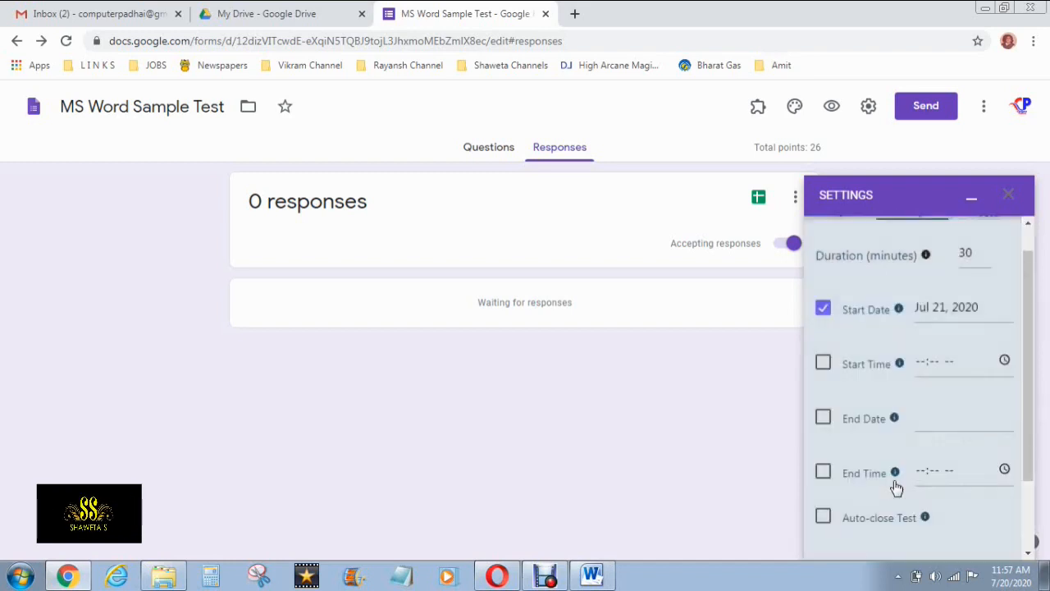
# Enable a start time and set it to 10:00 AM
pyautogui.click(825, 362)
pyautogui.click(1003, 359)
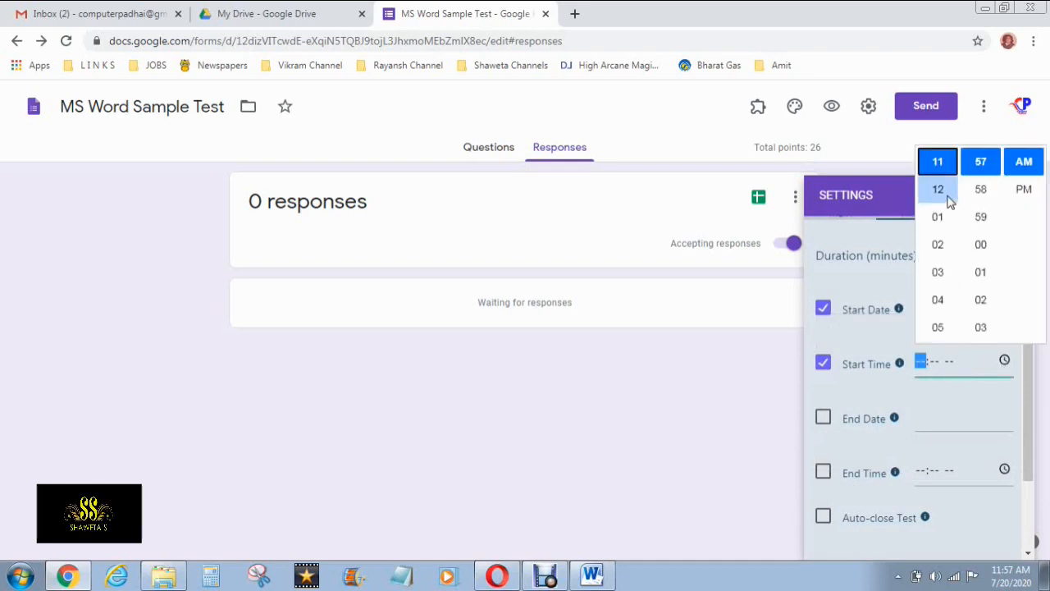
pyautogui.scroll(-3, 938, 246)
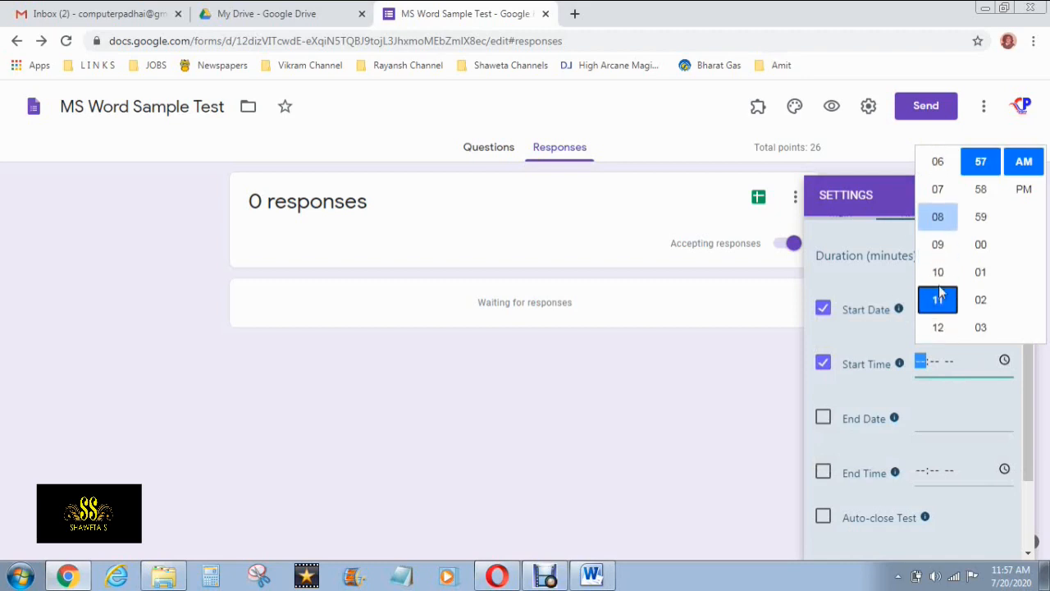
pyautogui.click(937, 272)
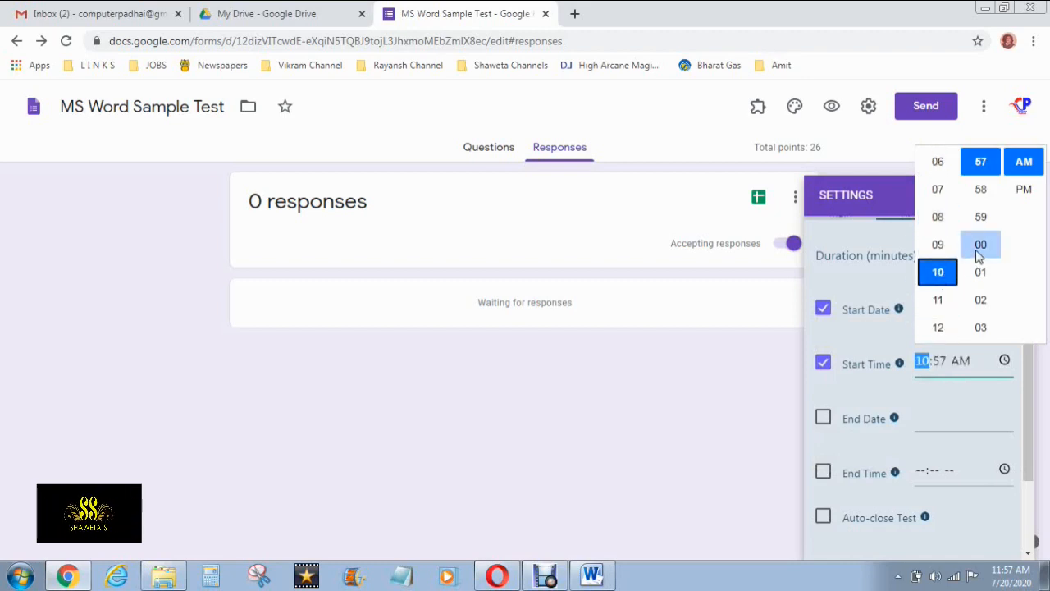
pyautogui.click(979, 246)
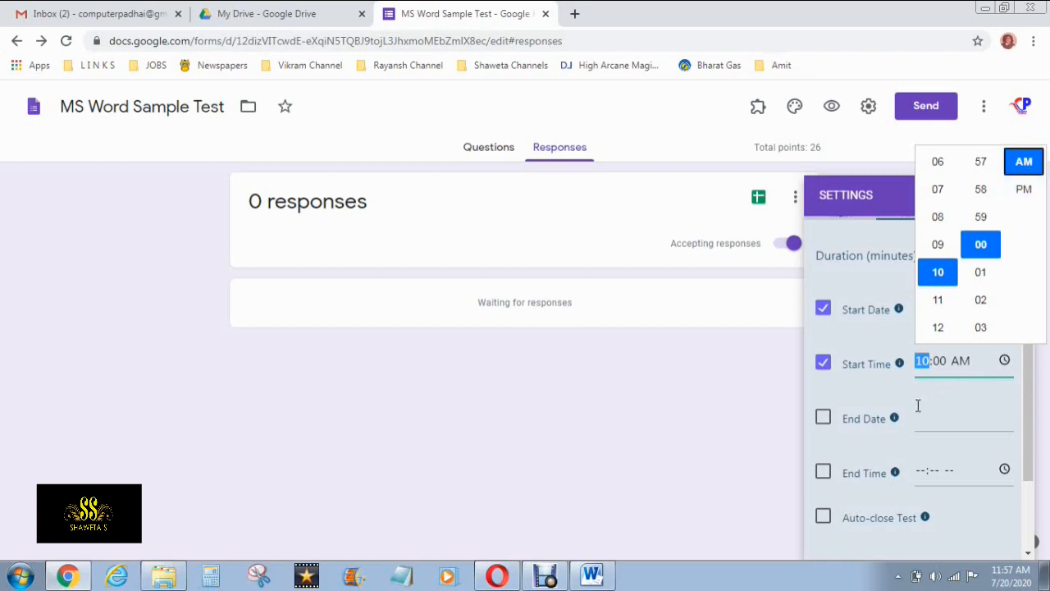
# Set the test's end date to Jul 21, 2020
pyautogui.click(823, 419)
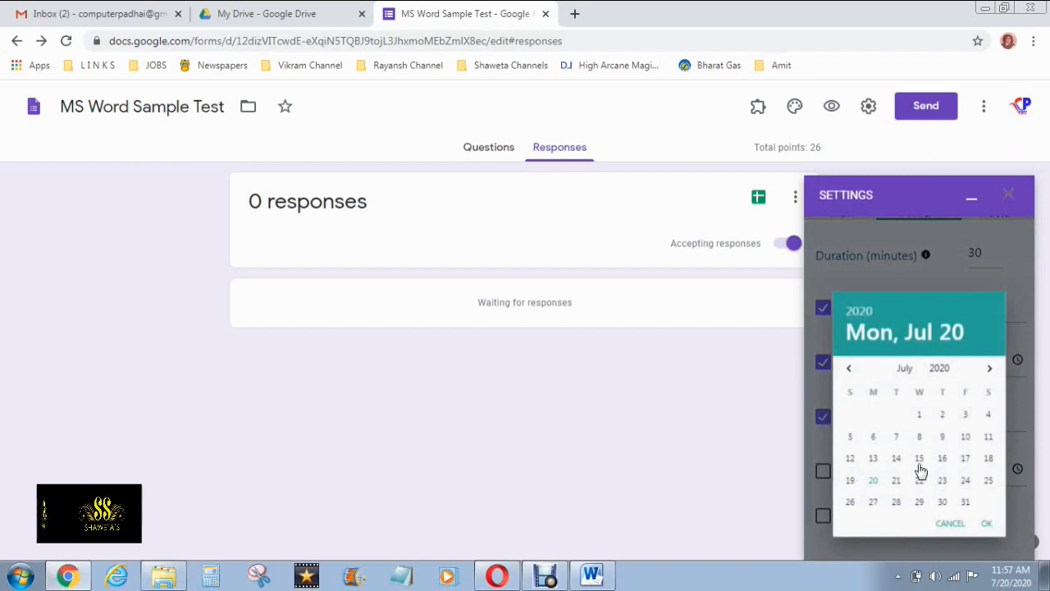
pyautogui.click(894, 481)
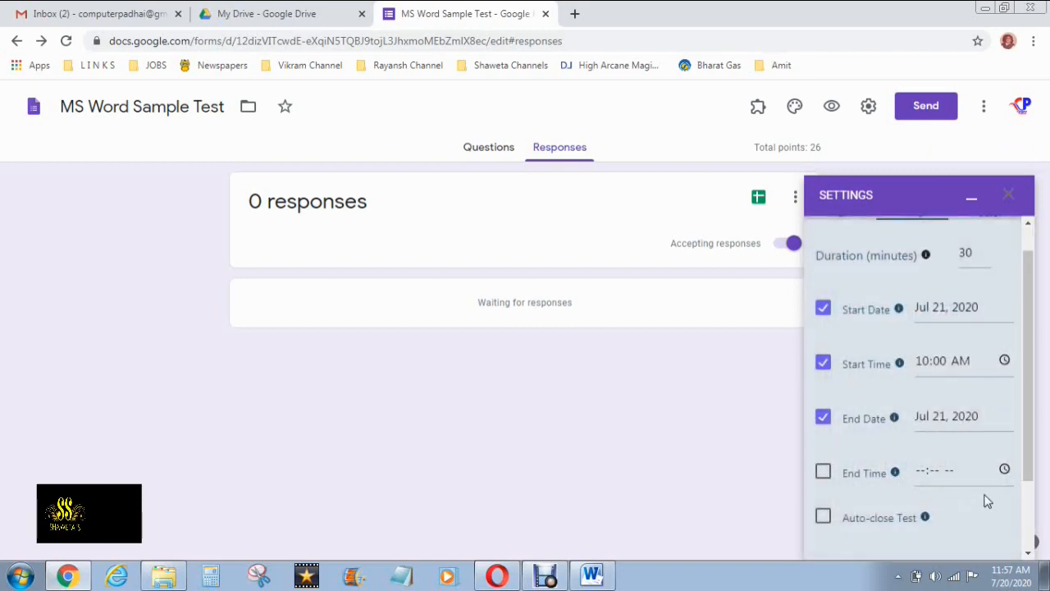
pyautogui.scroll(-1, 853, 434)
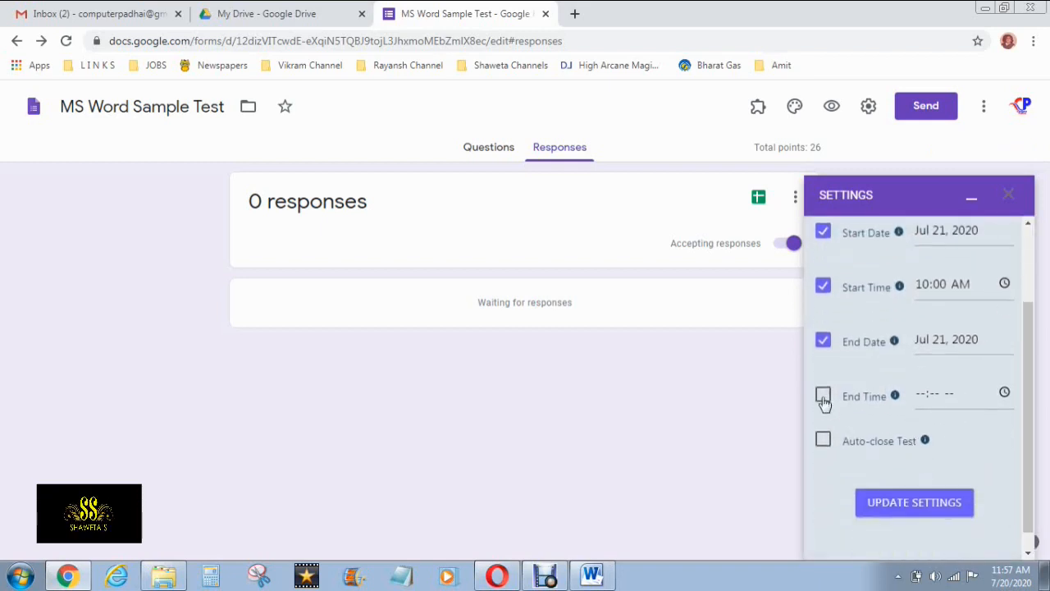
# Set an 11:00 AM end time and make the test close automatically
pyautogui.click(922, 397)
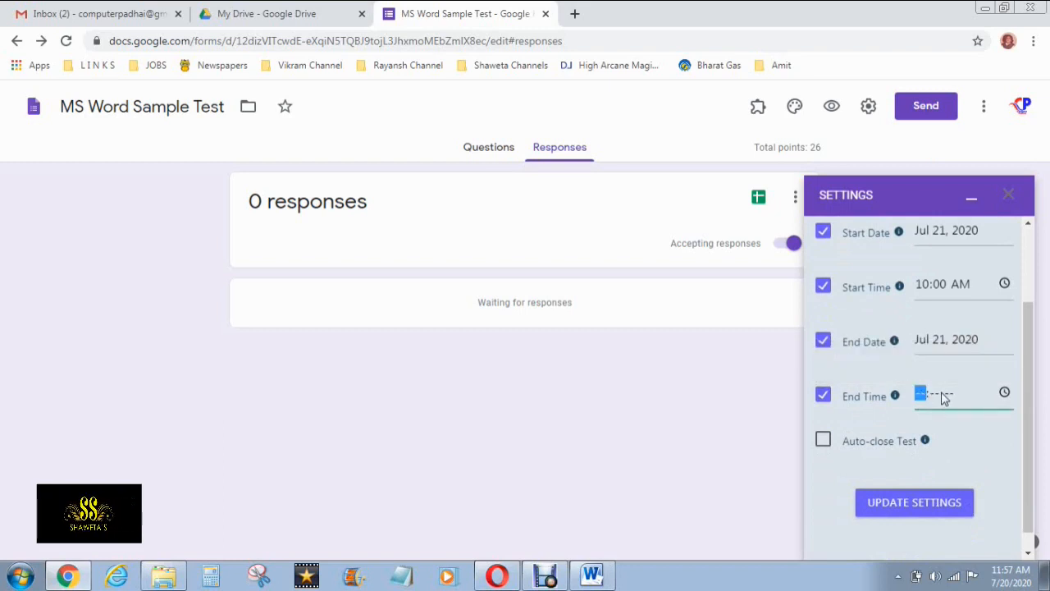
pyautogui.click(934, 395)
pyautogui.scroll(1, 949, 395)
pyautogui.scroll(-1, 950, 396)
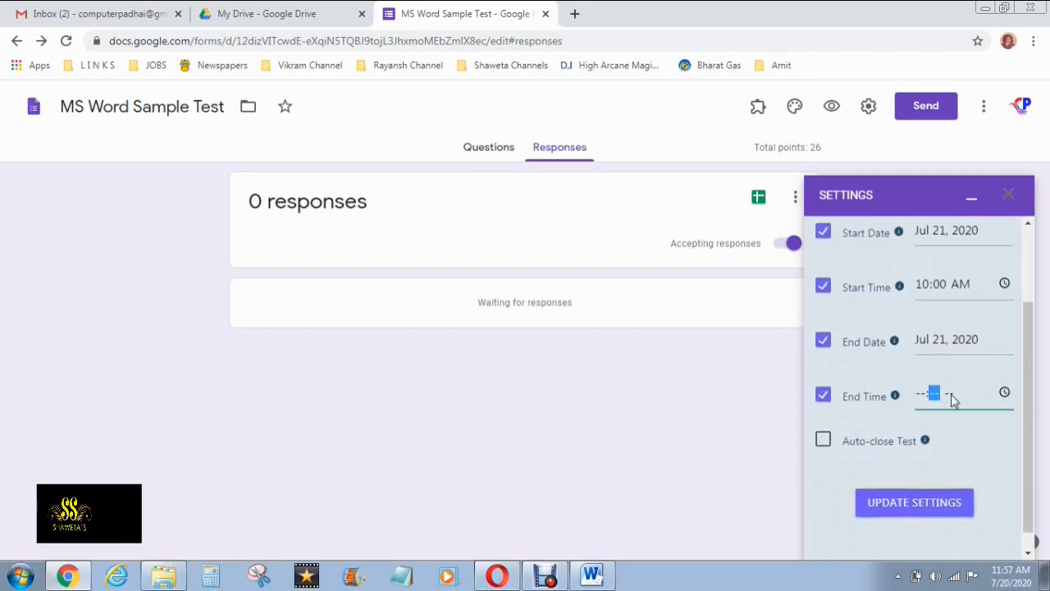
pyautogui.click(1003, 393)
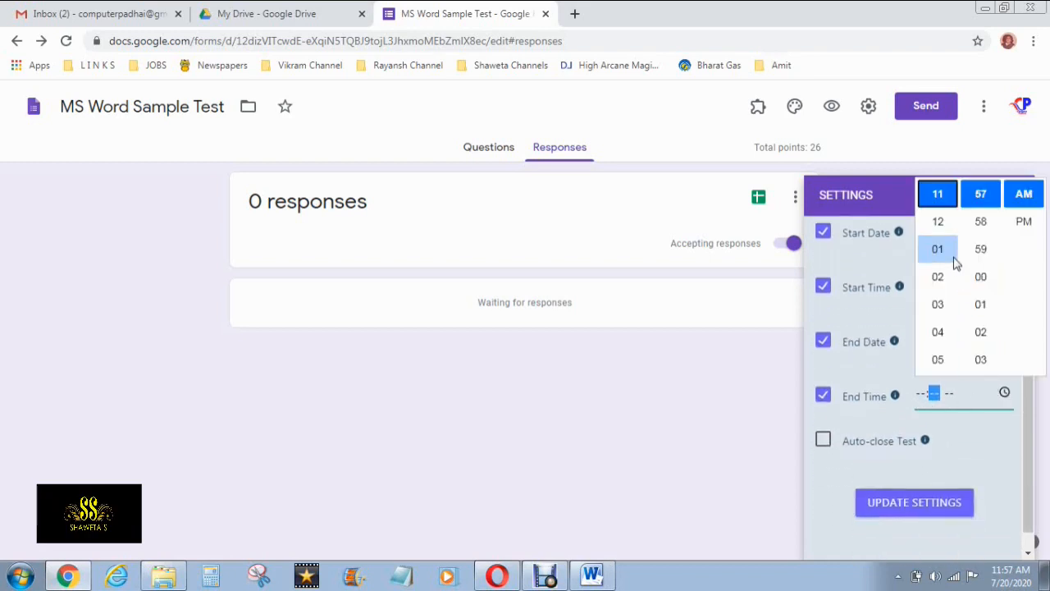
pyautogui.scroll(-3, 940, 307)
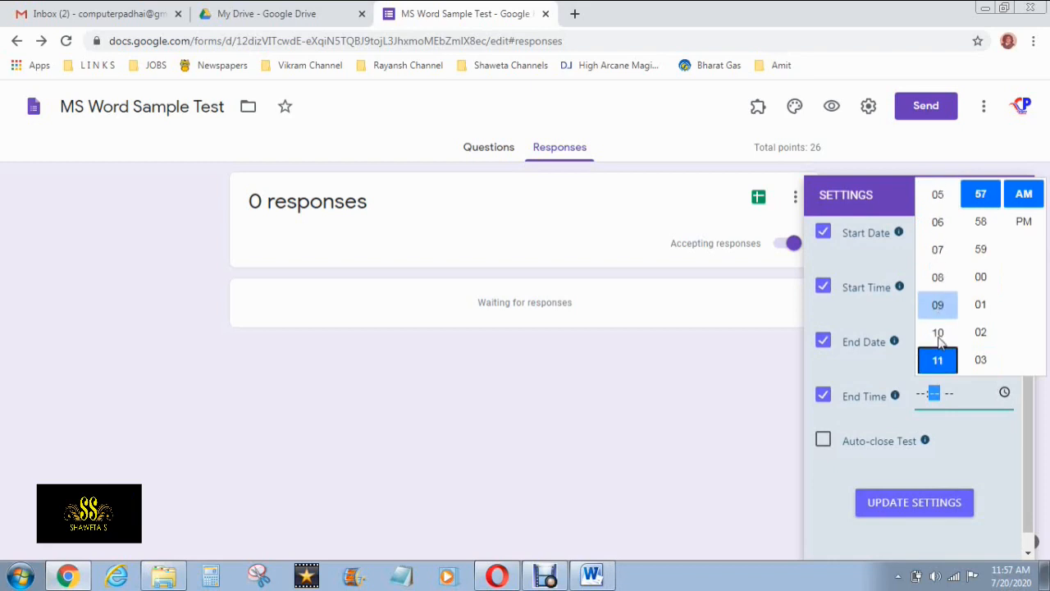
pyautogui.scroll(-1, 940, 343)
pyautogui.click(940, 337)
pyautogui.click(982, 279)
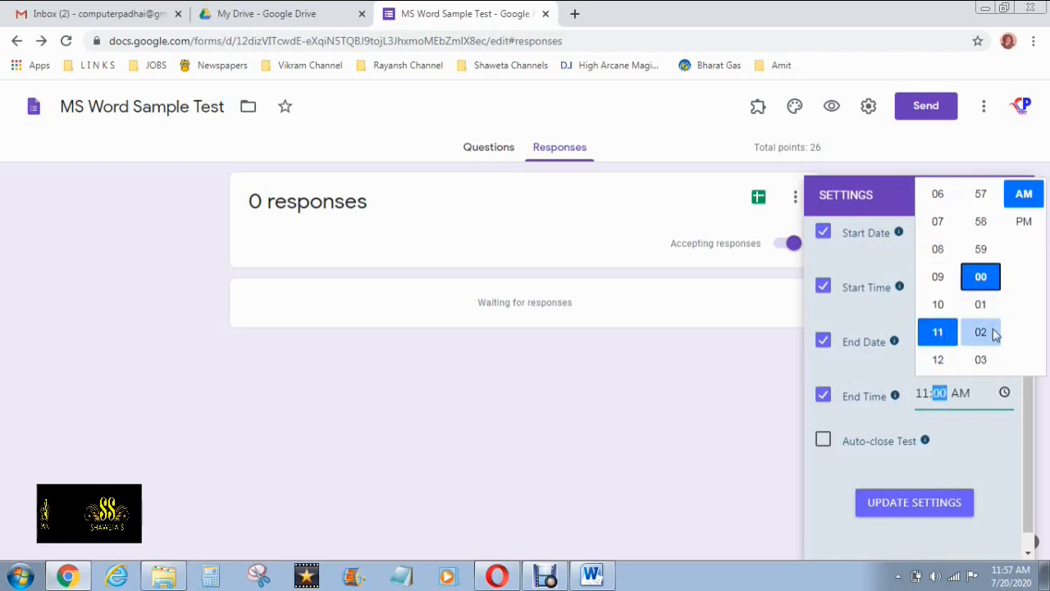
pyautogui.click(986, 402)
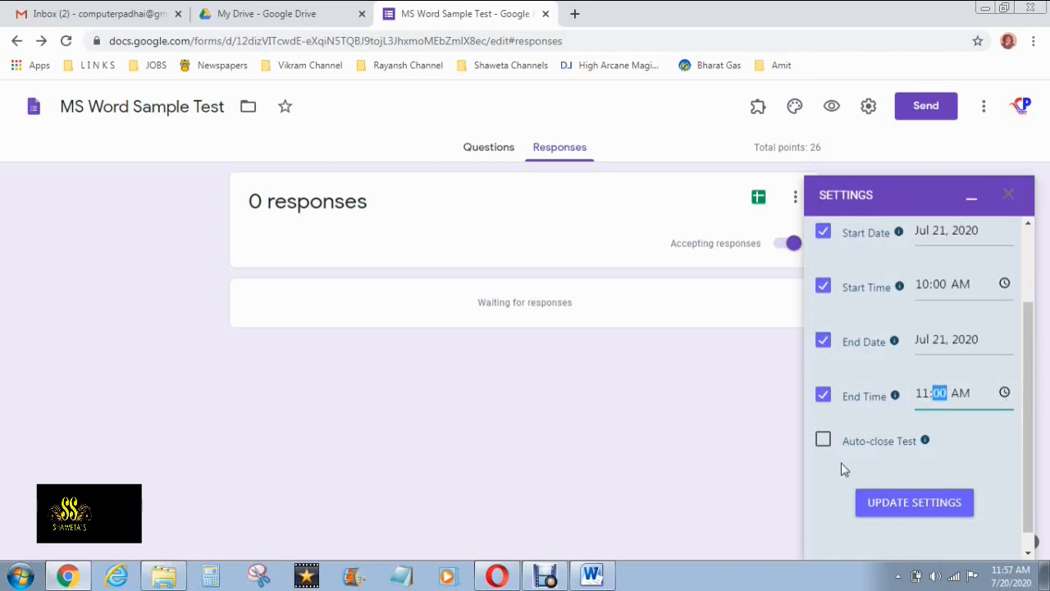
pyautogui.click(821, 444)
# Untick random photos and tab-switch tracking in the Proctor options, then return to Main
pyautogui.scroll(-1, 948, 456)
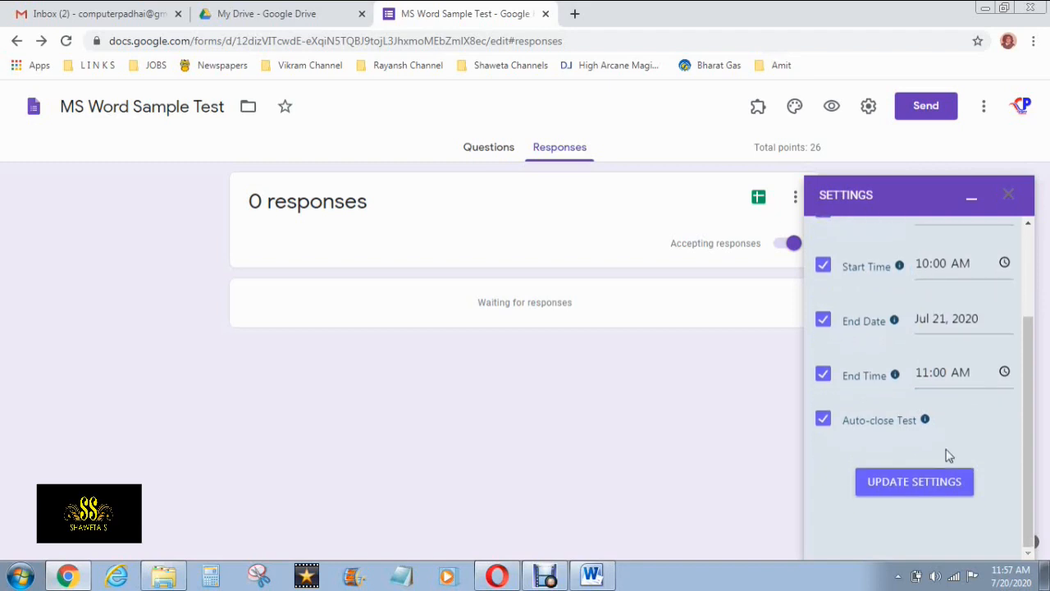
pyautogui.scroll(4, 947, 456)
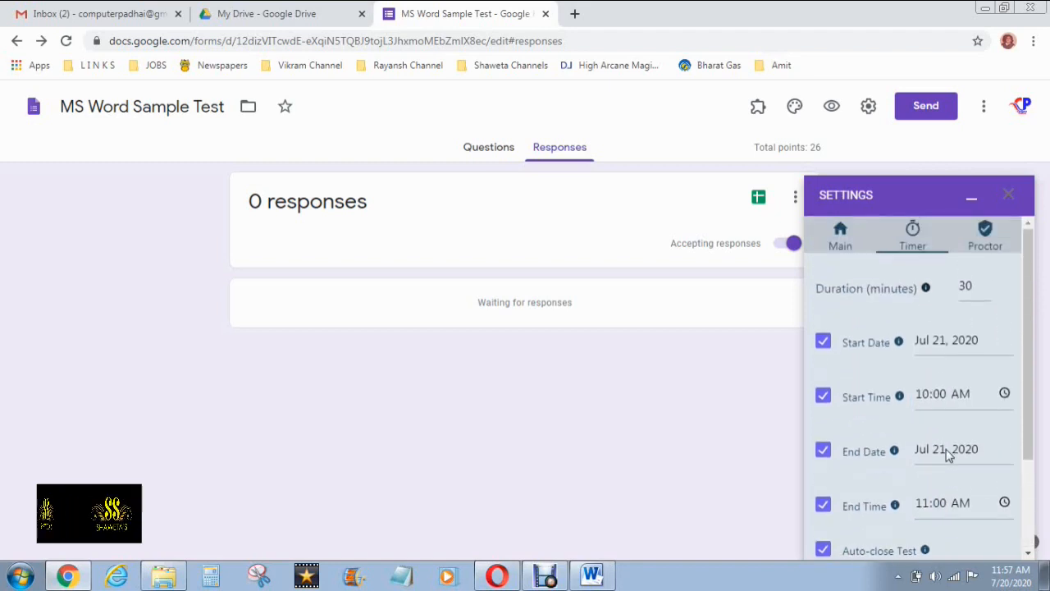
pyautogui.scroll(-2, 947, 454)
pyautogui.scroll(2, 923, 406)
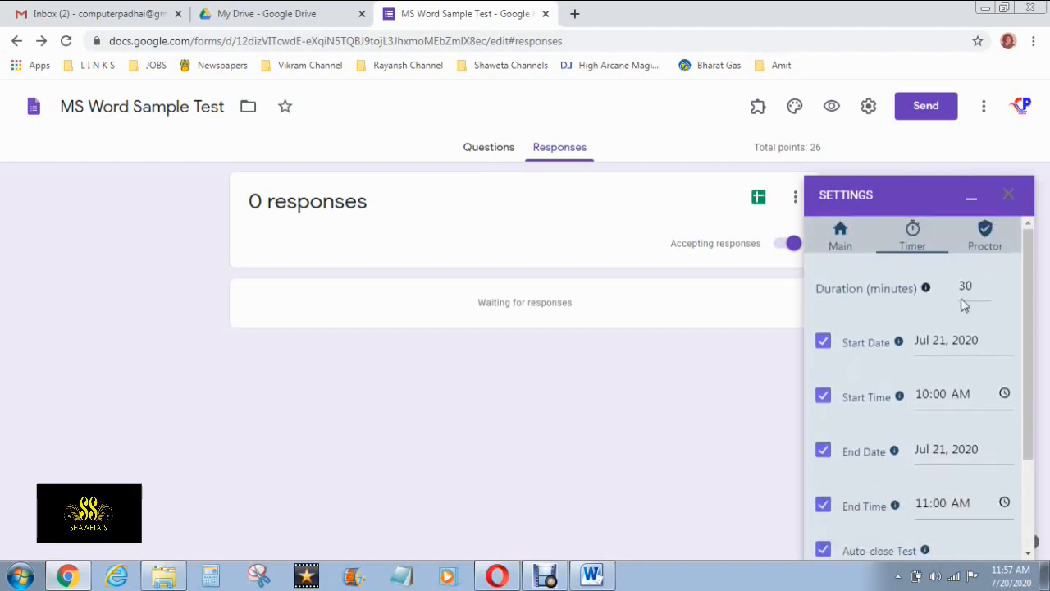
pyautogui.click(986, 246)
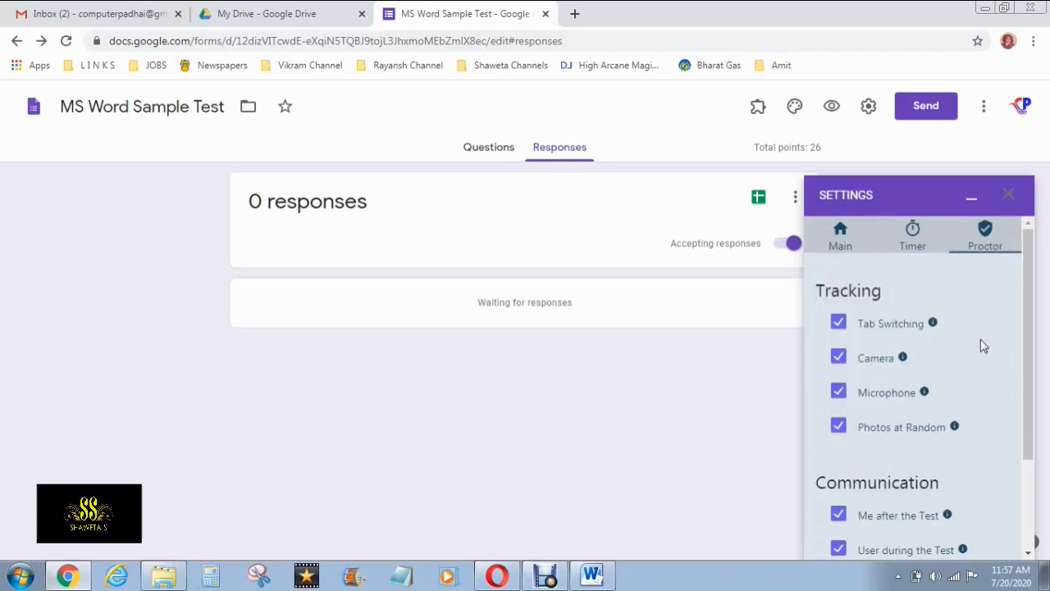
pyautogui.scroll(-1, 984, 346)
pyautogui.scroll(-1, 980, 340)
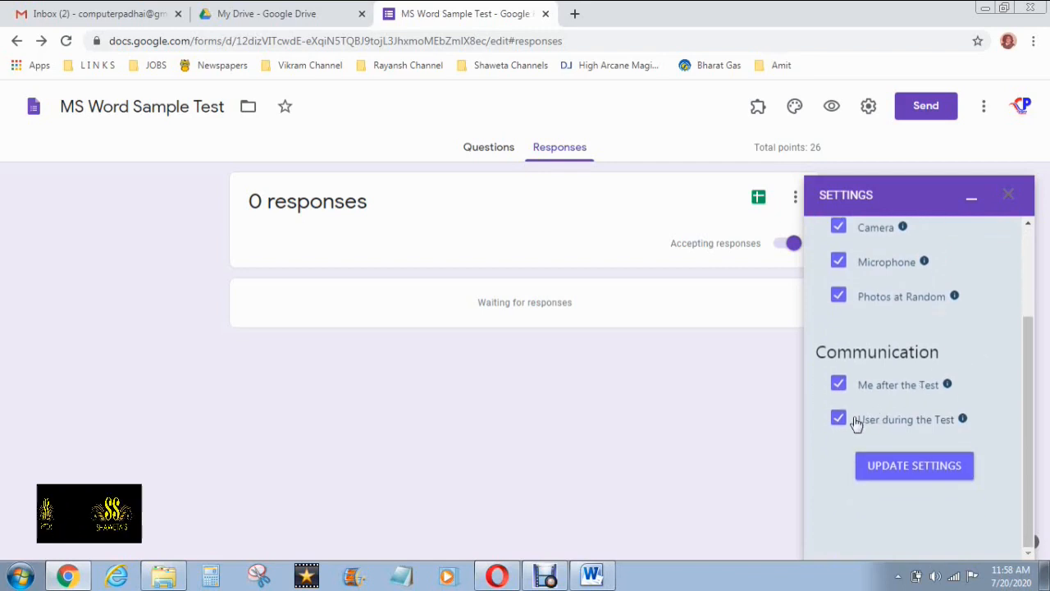
pyautogui.scroll(1, 855, 421)
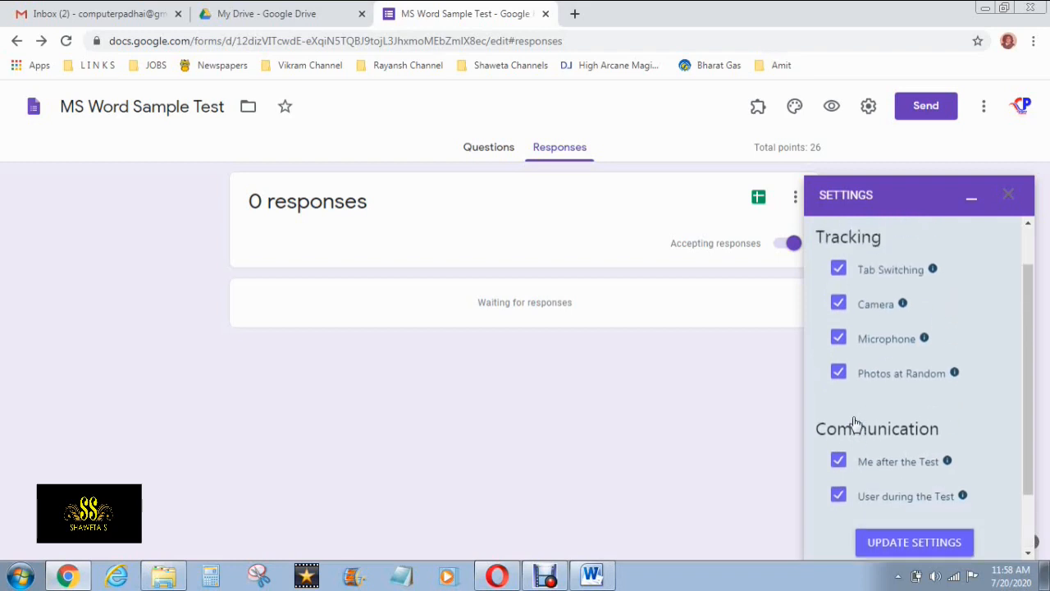
pyautogui.click(837, 374)
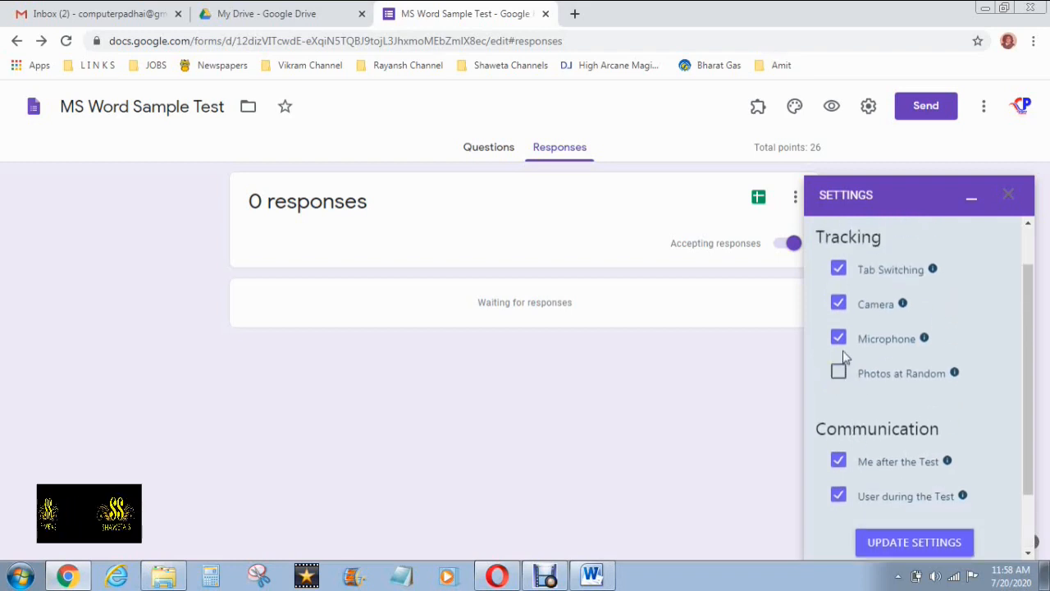
pyautogui.click(837, 269)
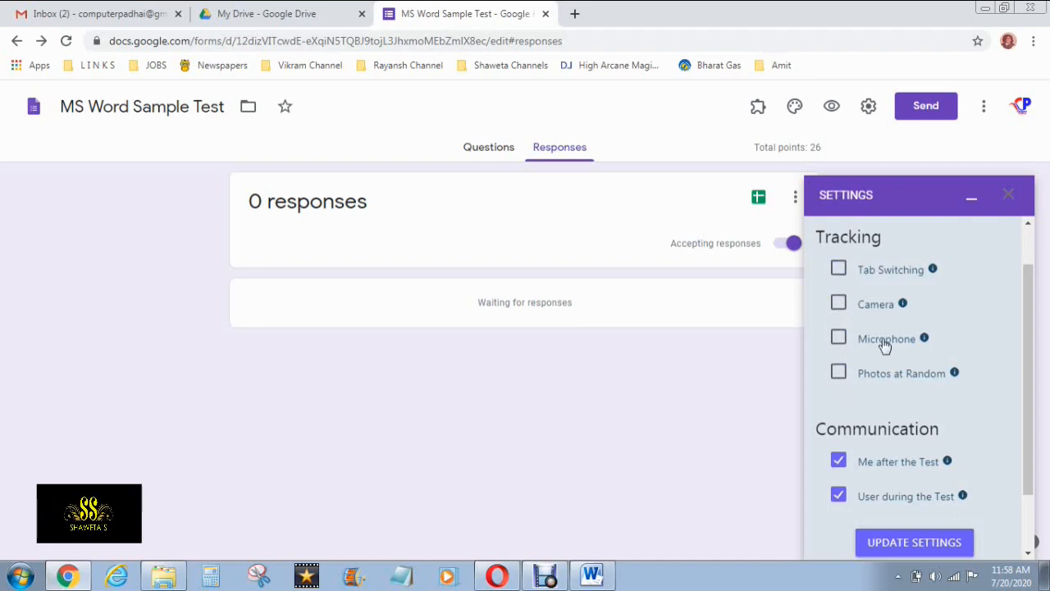
pyautogui.scroll(-1, 884, 345)
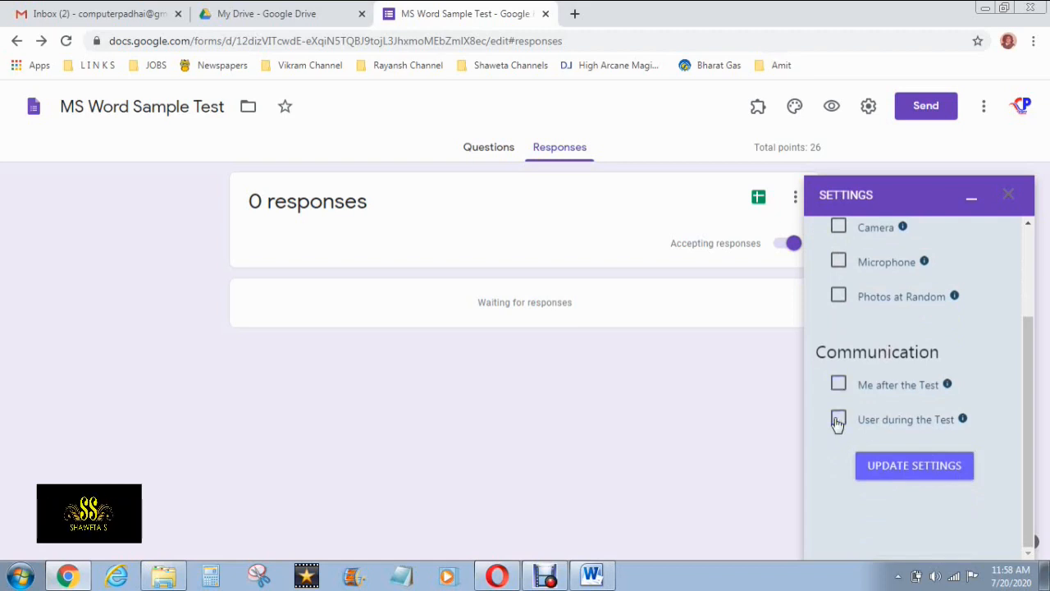
pyautogui.scroll(2, 894, 408)
pyautogui.click(848, 244)
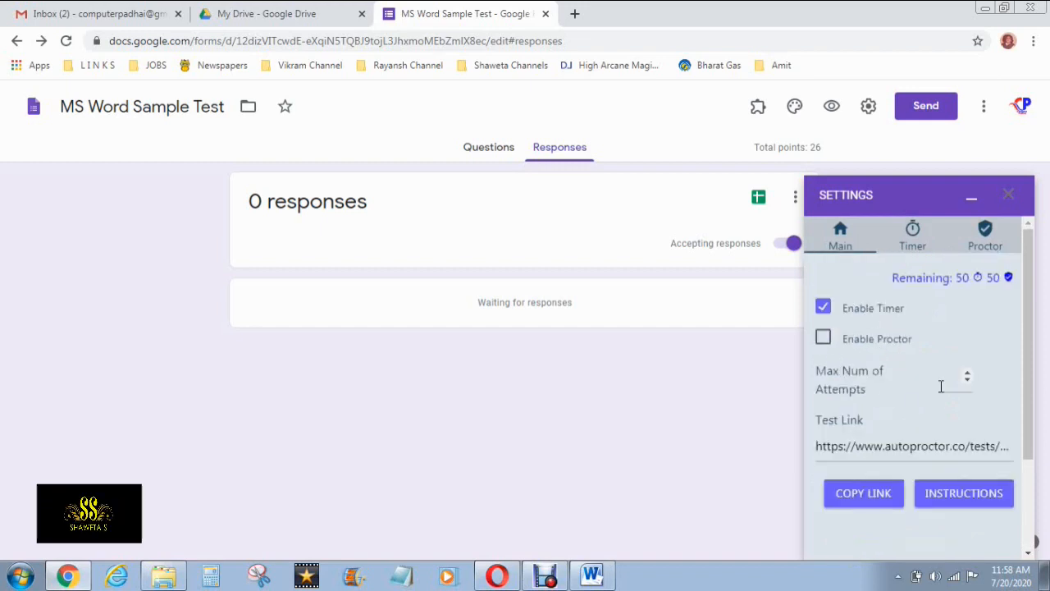
# Set maximum attempts to 1 and copy the AutoProctor test link
pyautogui.click(968, 373)
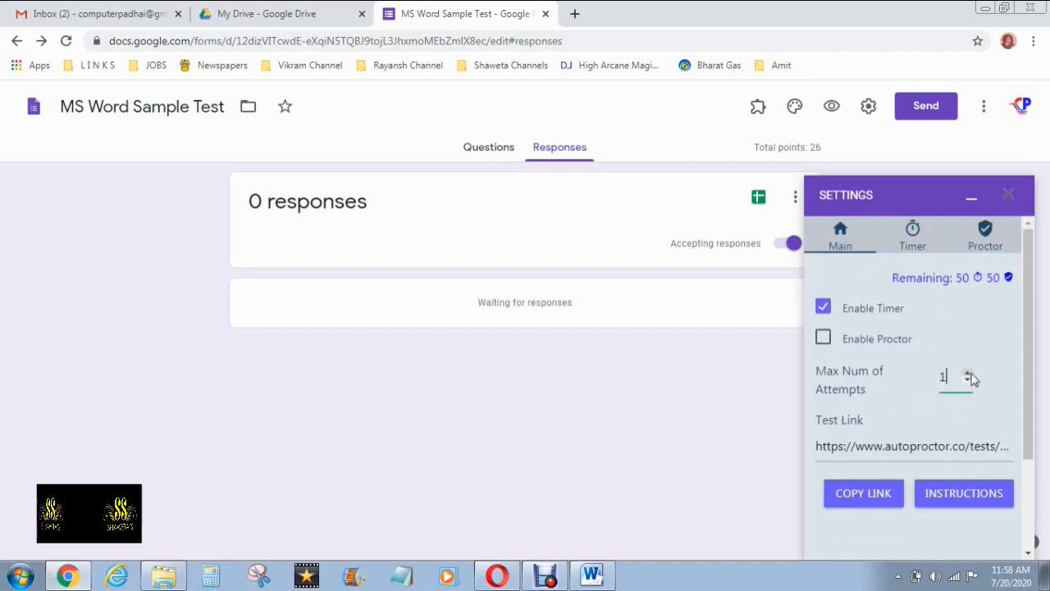
pyautogui.scroll(-2, 957, 440)
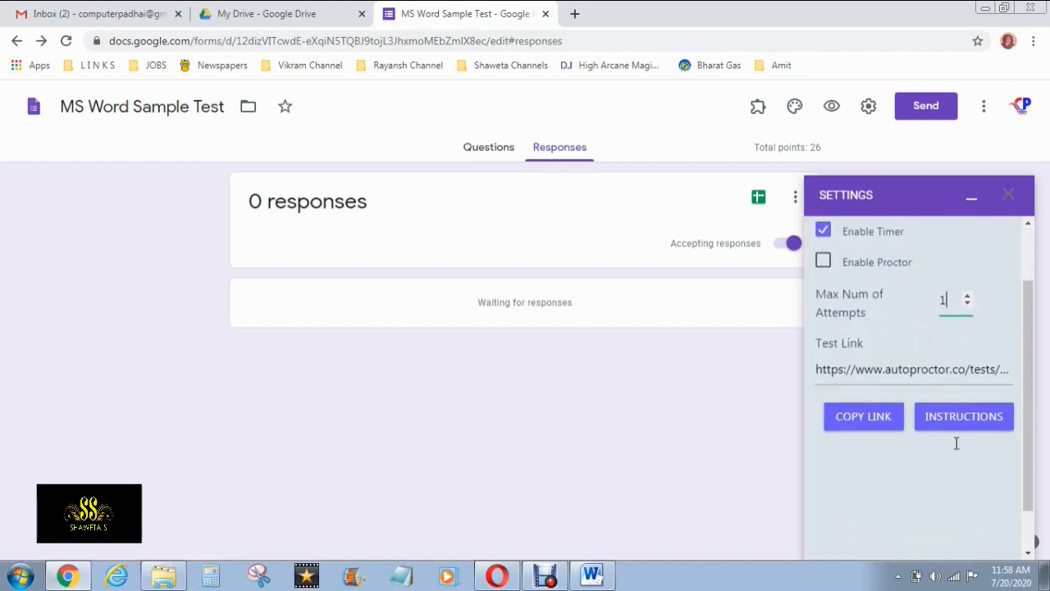
pyautogui.scroll(2, 956, 443)
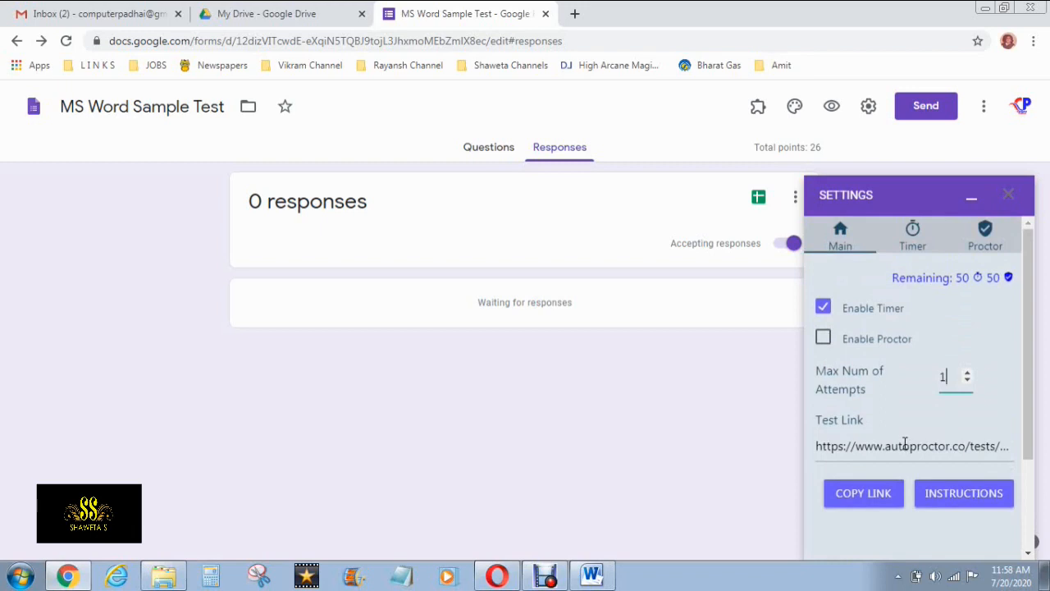
pyautogui.click(943, 446)
pyautogui.moveTo(815, 450); pyautogui.dragTo(1036, 450)
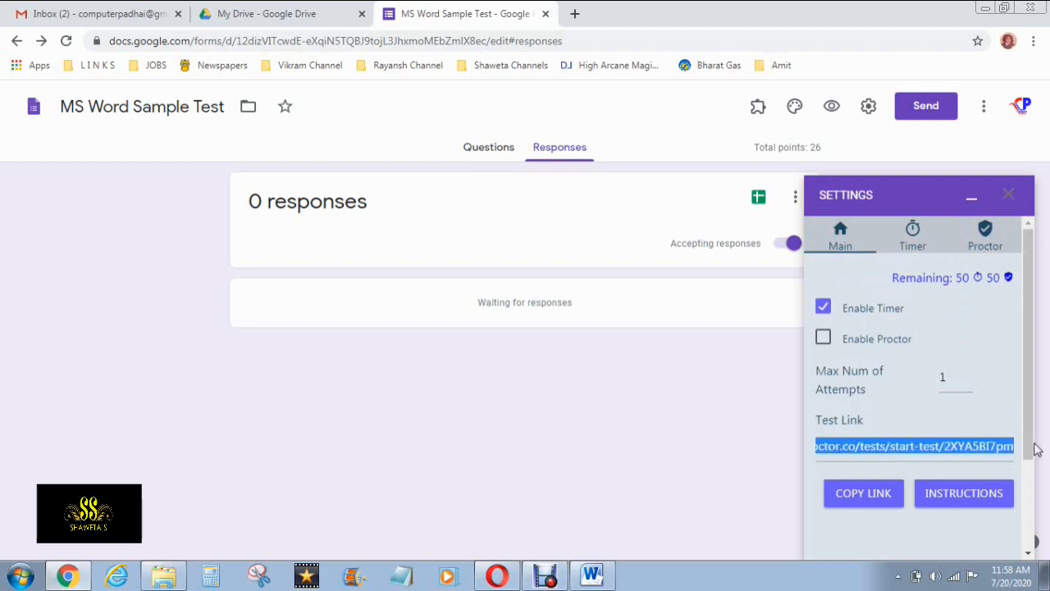
pyautogui.click(877, 498)
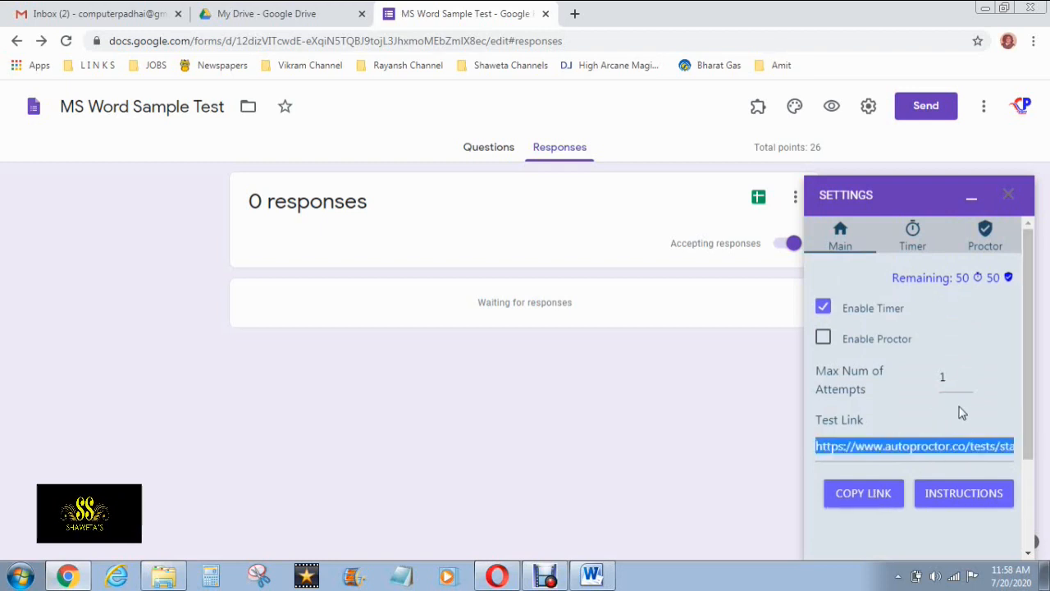
pyautogui.click(881, 497)
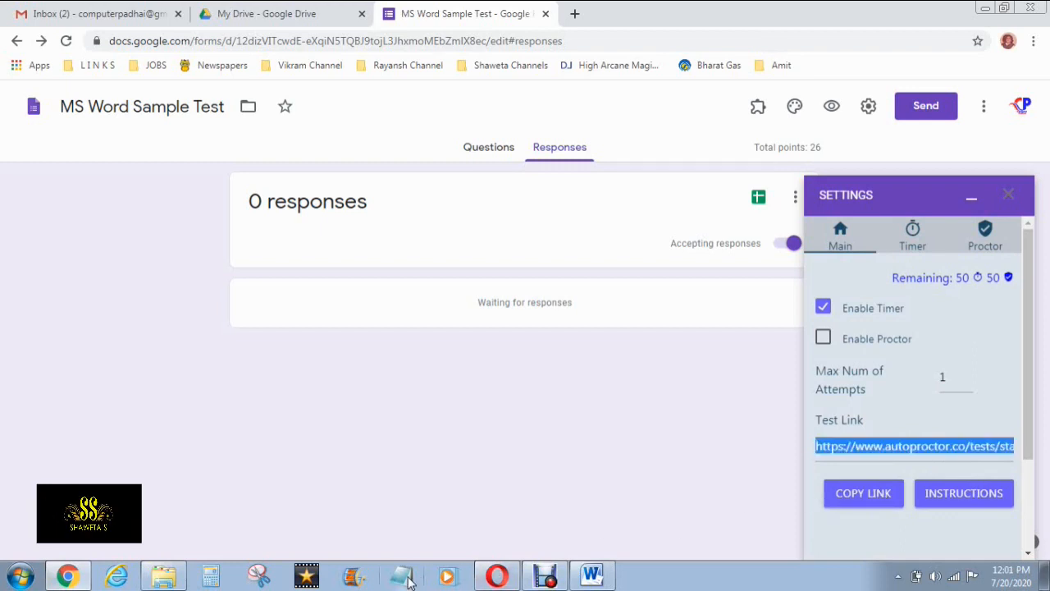
# Paste the test link into a new Notepad note, then minimize Notepad and the settings panel
pyautogui.click(404, 578)
pyautogui.click(731, 434)
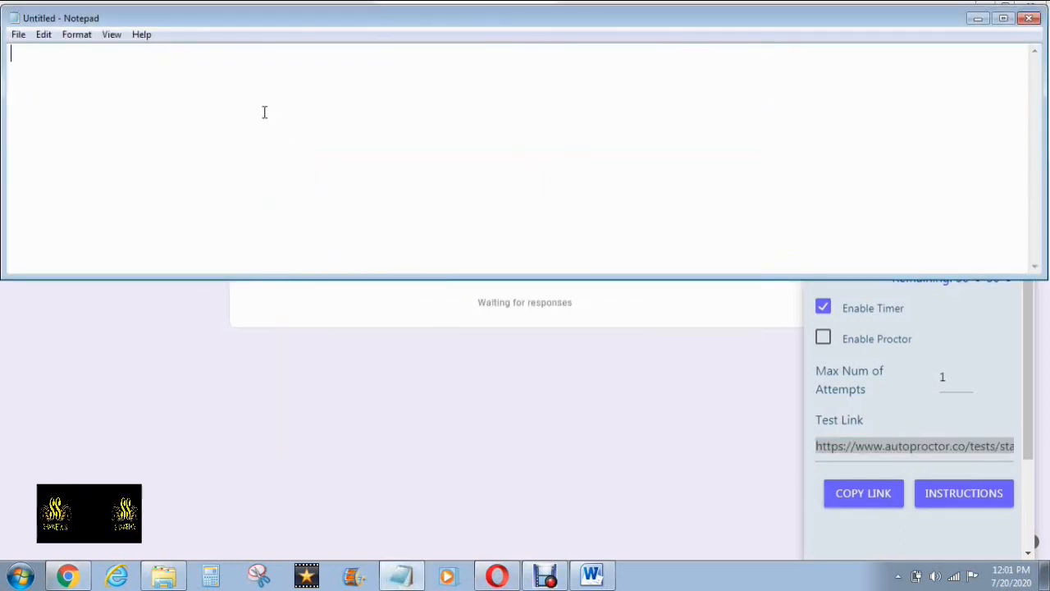
pyautogui.hotkey('ctrl', 'v')
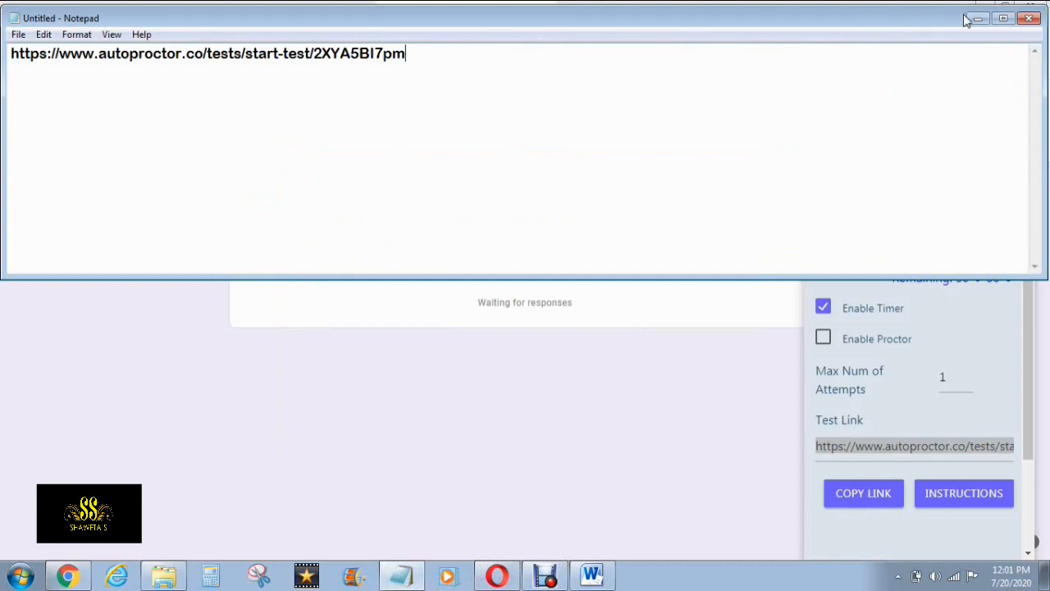
pyautogui.click(975, 19)
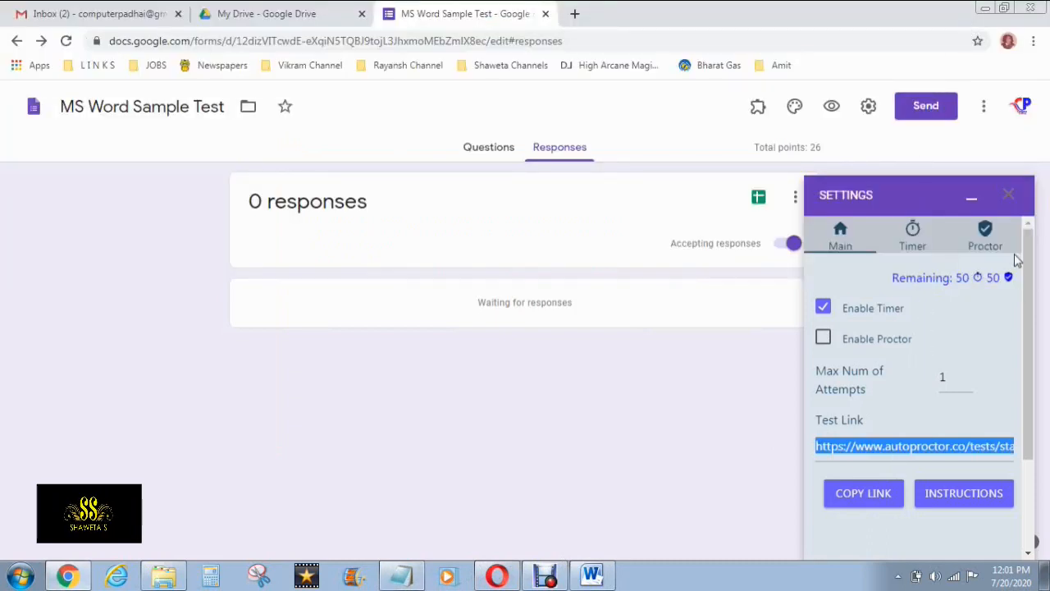
pyautogui.click(972, 200)
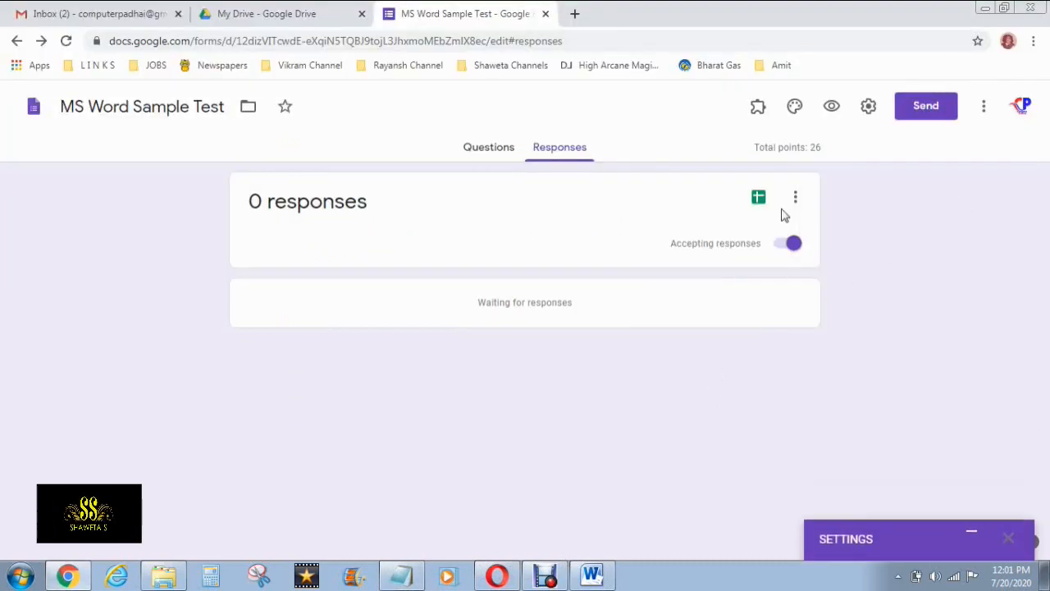
# Preview the form as a respondent and look at the Class & Section choices without picking one
pyautogui.click(828, 105)
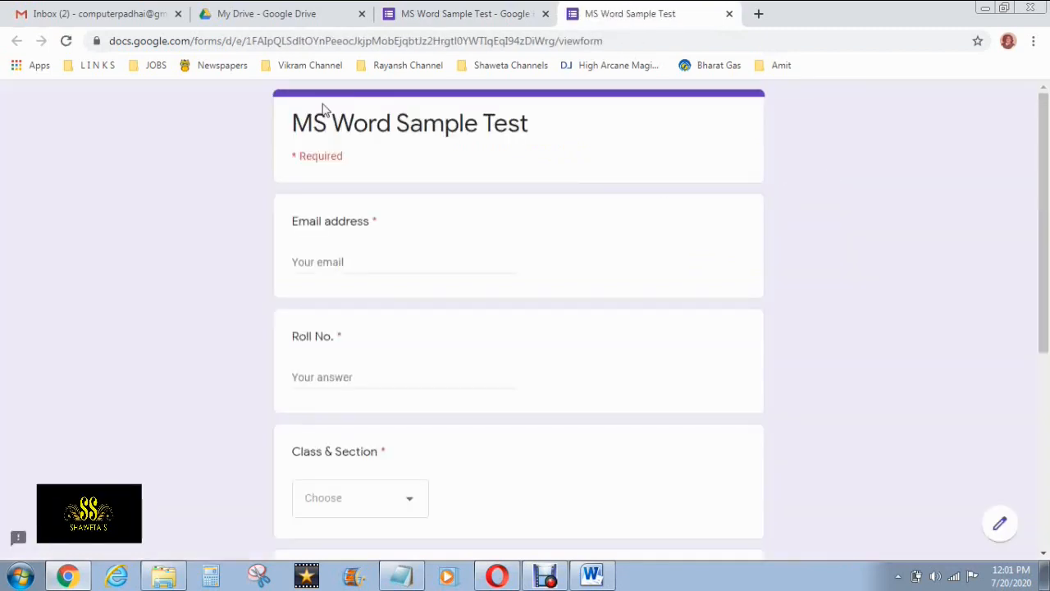
pyautogui.scroll(-1, 436, 169)
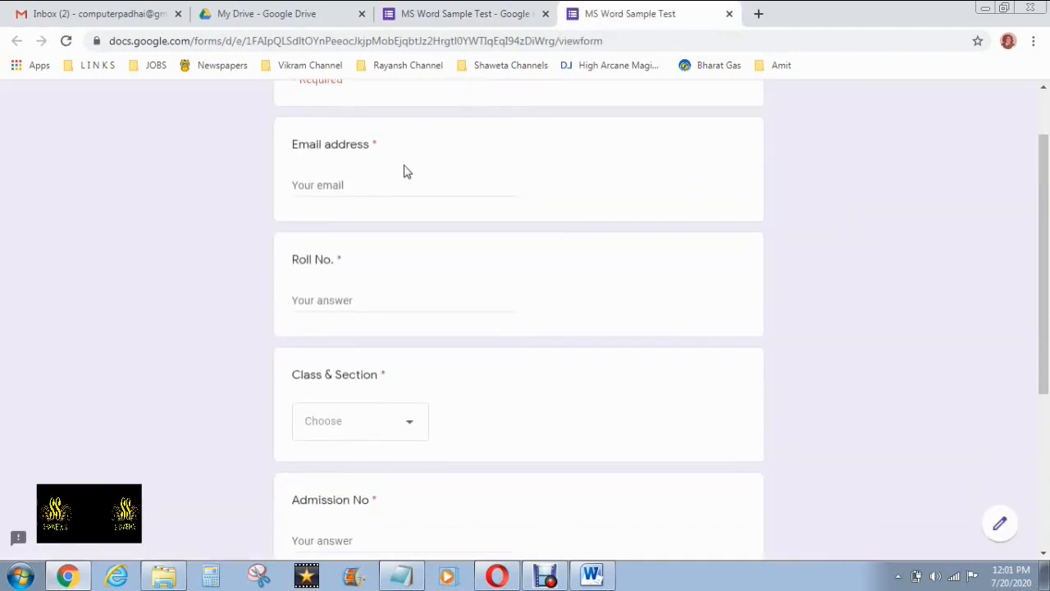
pyautogui.scroll(-1, 373, 186)
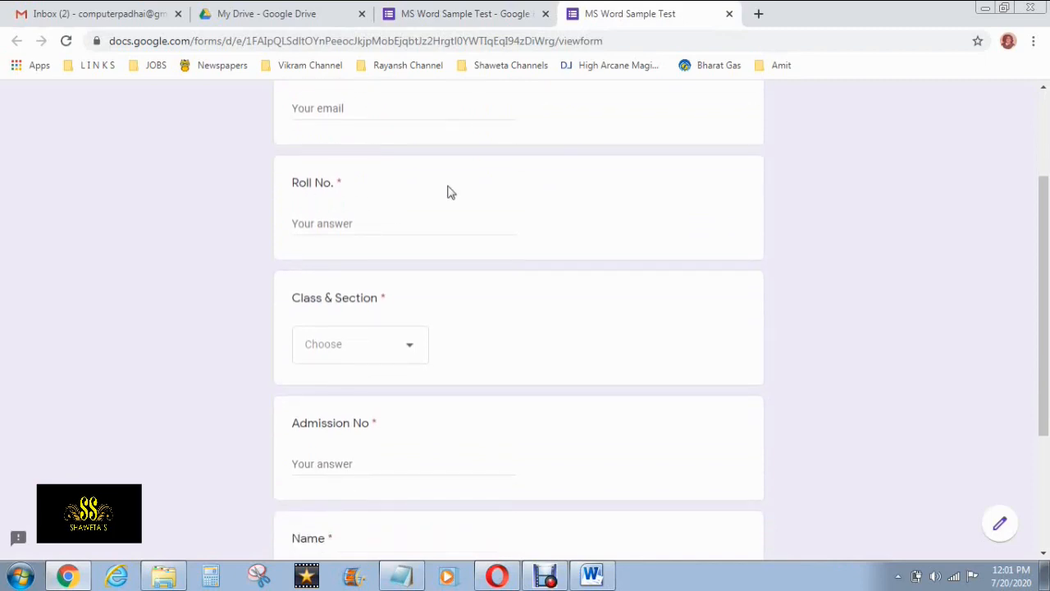
pyautogui.scroll(-1, 382, 293)
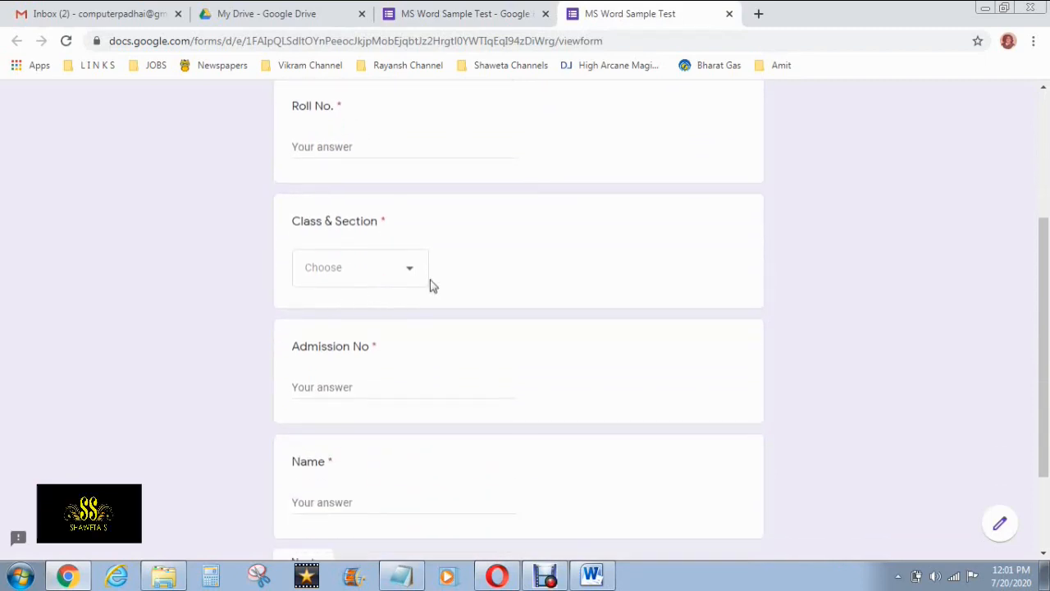
pyautogui.click(411, 275)
pyautogui.click(411, 275)
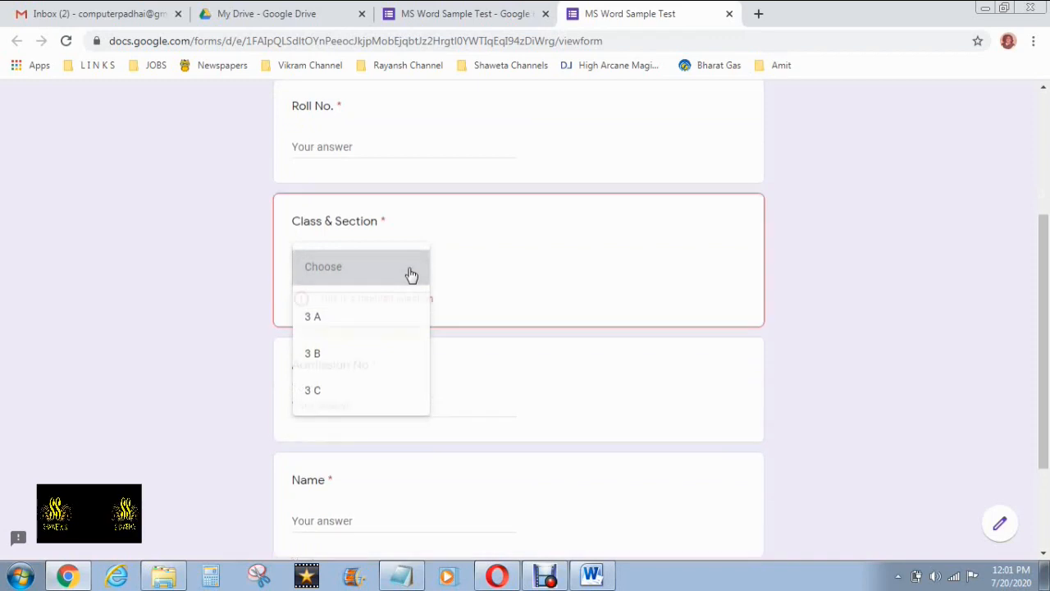
# Try Next without answering the Name question, then close the preview
pyautogui.scroll(-1, 457, 260)
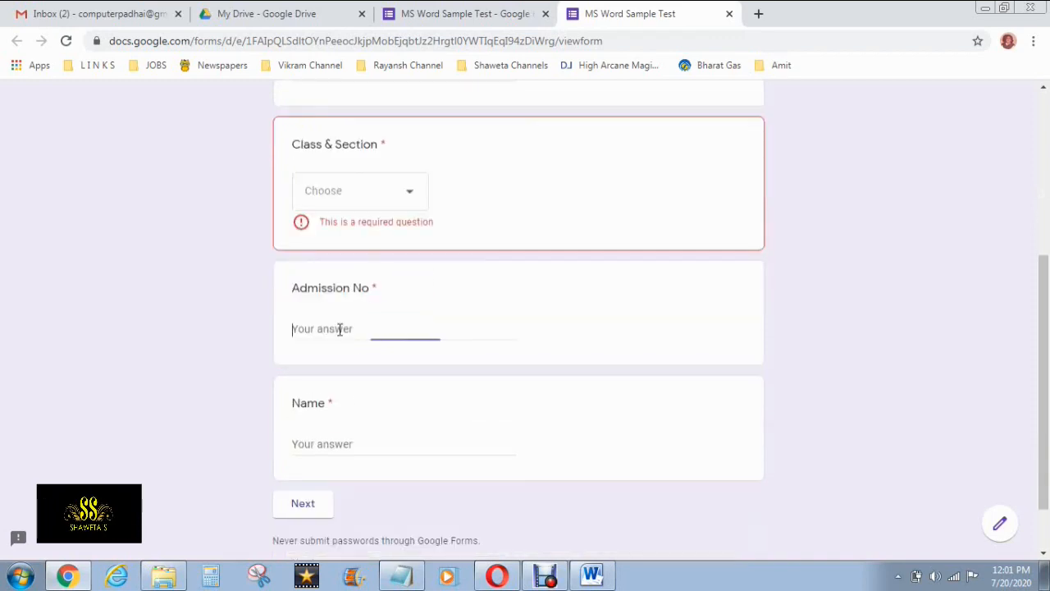
pyautogui.scroll(-1, 339, 329)
pyautogui.click(324, 374)
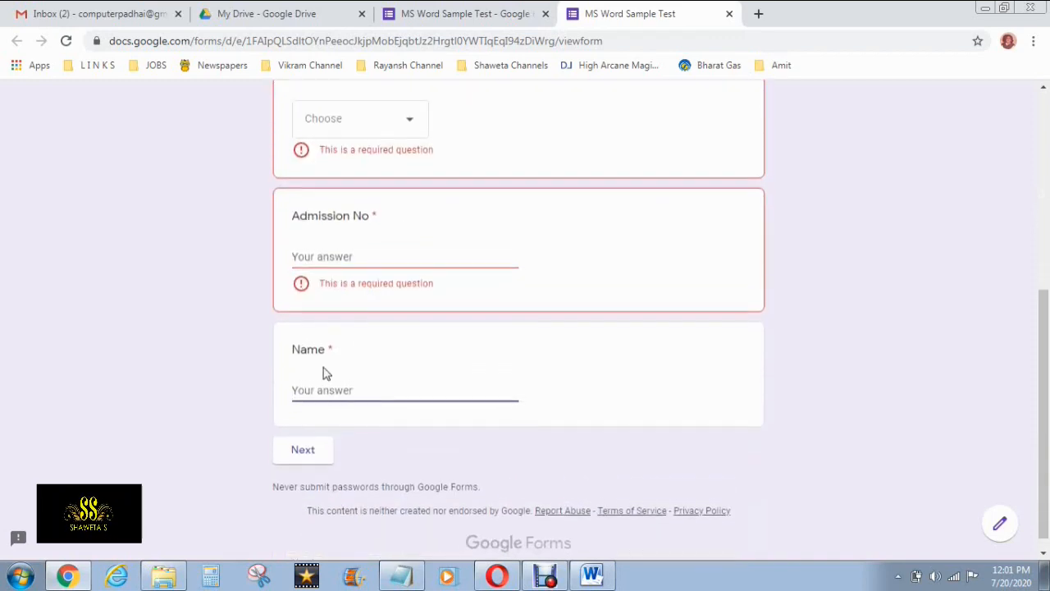
pyautogui.click(287, 448)
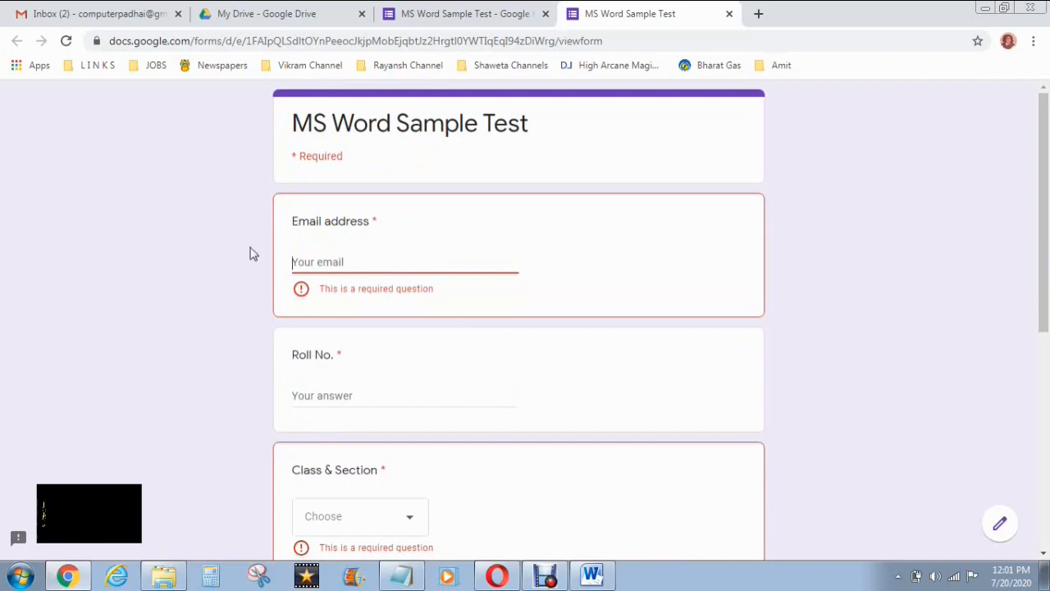
pyautogui.scroll(-5, 380, 242)
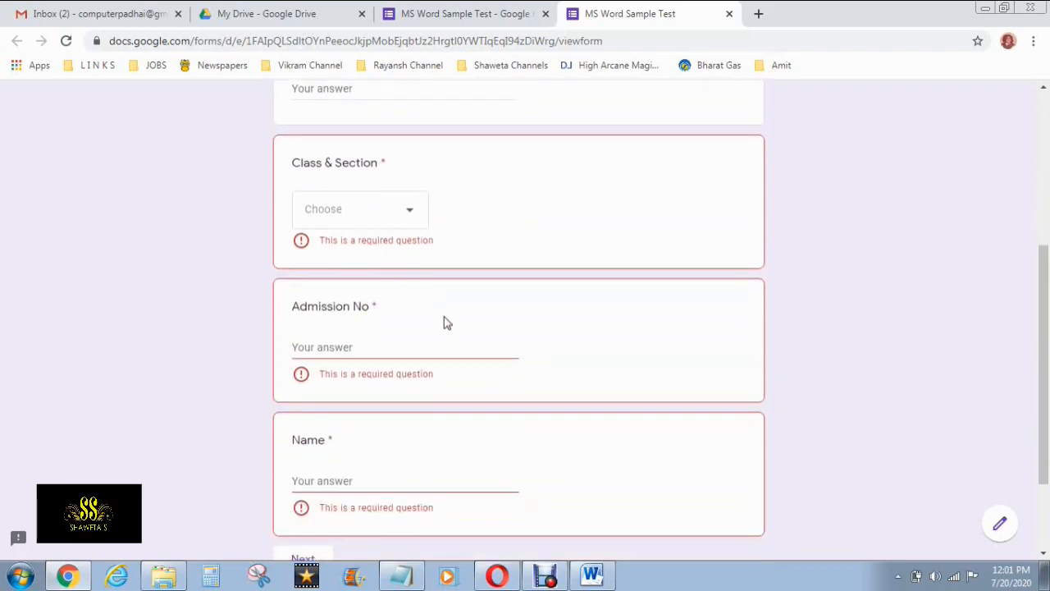
pyautogui.scroll(5, 361, 452)
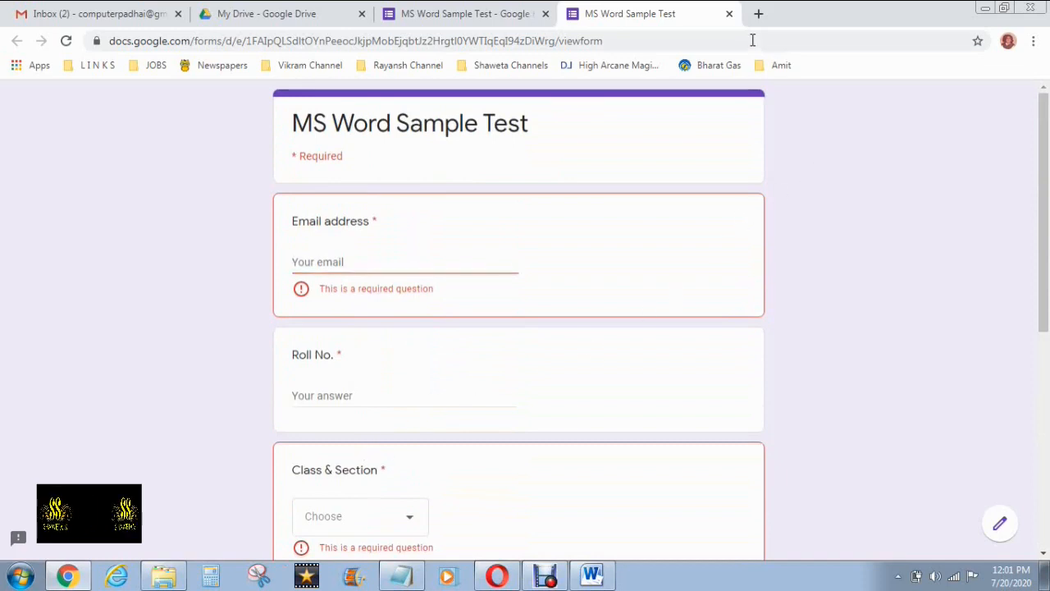
pyautogui.click(729, 14)
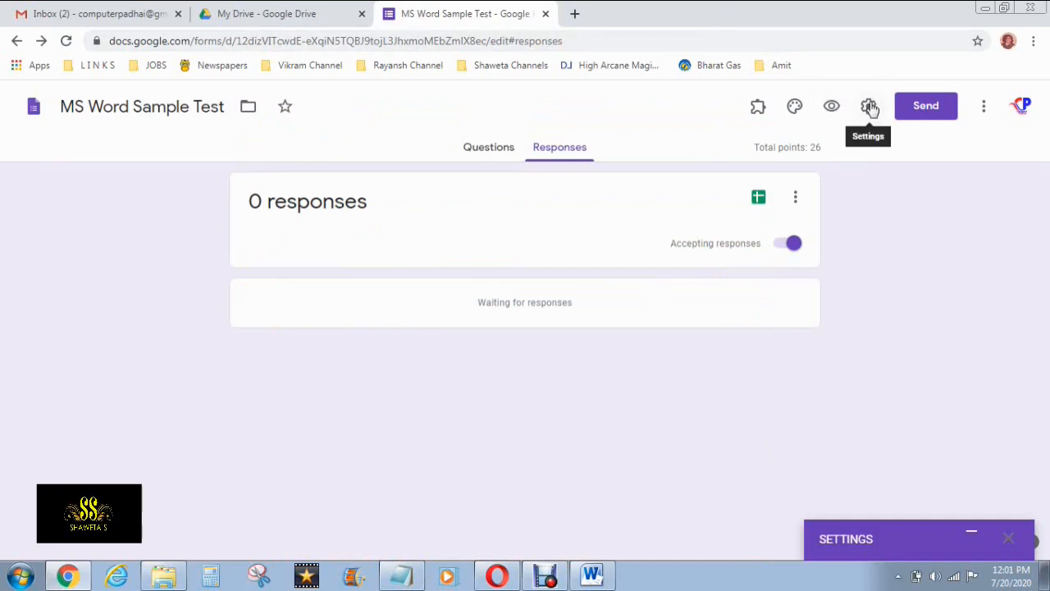
# Load the AutoProctor test link copied from the Notepad note in a new browser tab
pyautogui.click(573, 14)
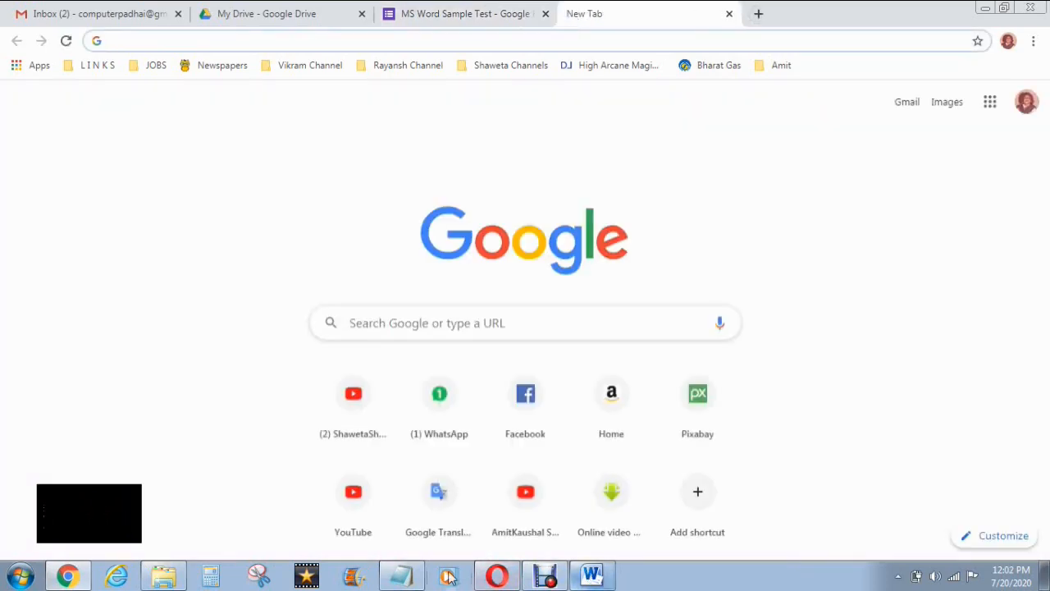
pyautogui.click(401, 575)
pyautogui.moveTo(421, 59); pyautogui.dragTo(10, 52)
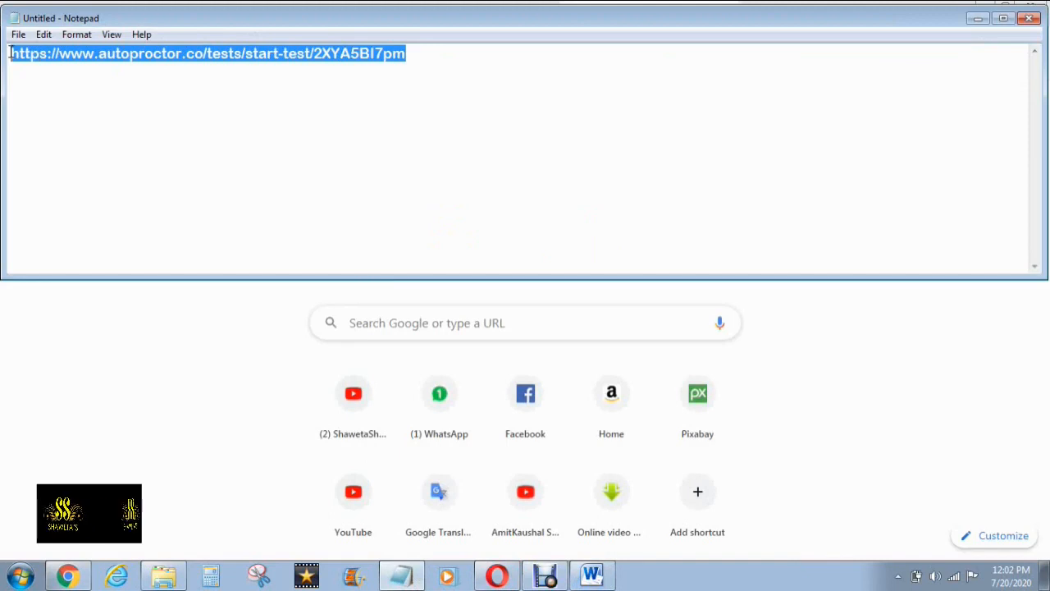
pyautogui.rightClick(267, 52)
pyautogui.click(301, 101)
pyautogui.click(975, 20)
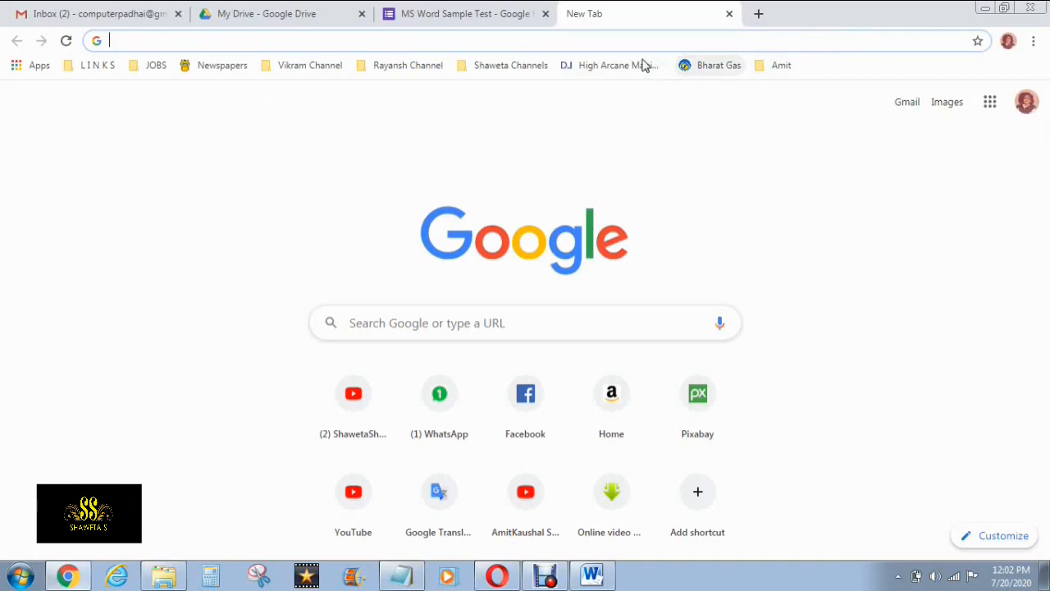
pyautogui.click(594, 37)
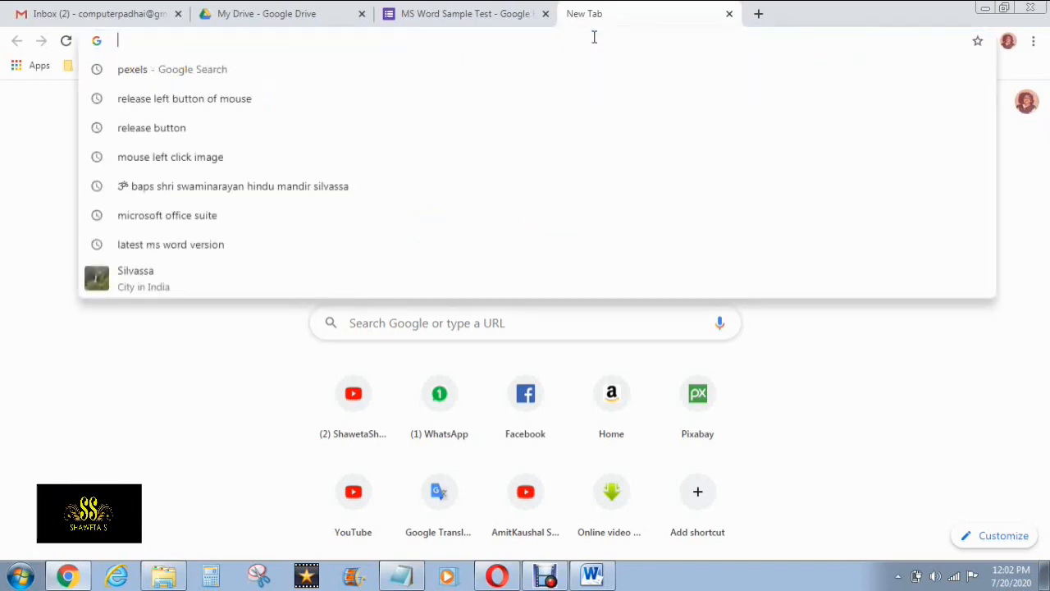
pyautogui.hotkey('ctrl', 'v')
pyautogui.press('Return')
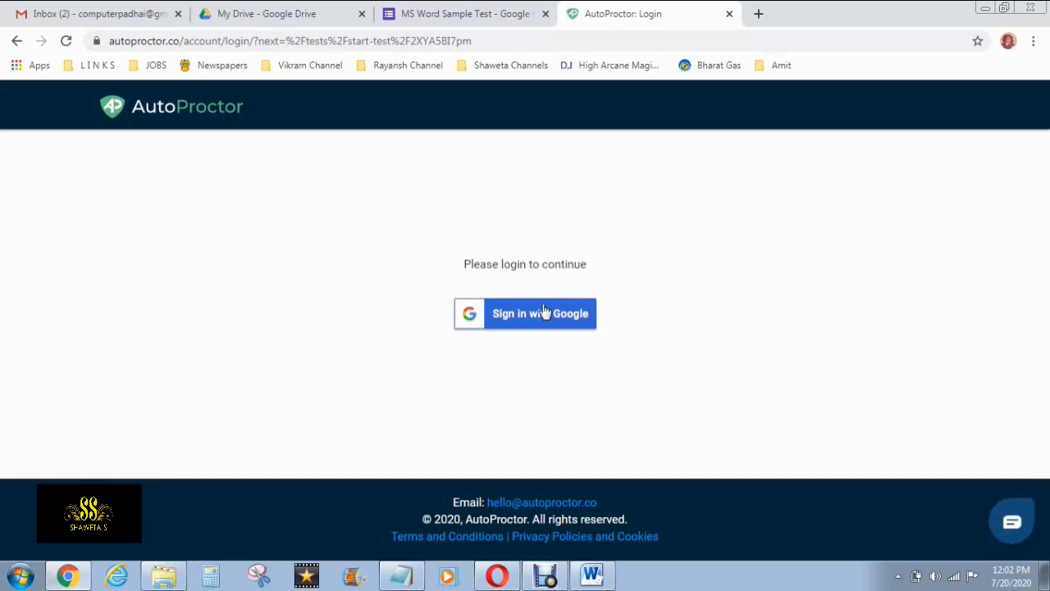
# Sign in with Google so the MS Word Sample Test loads, then select the Email address field
pyautogui.click(545, 314)
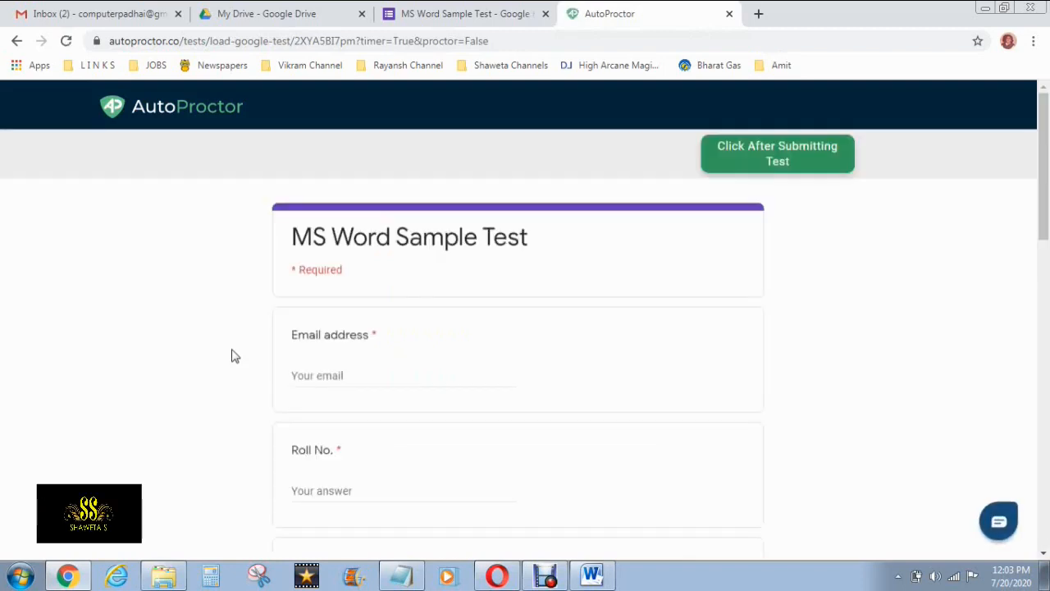
pyautogui.scroll(-1, 235, 355)
pyautogui.scroll(1, 235, 356)
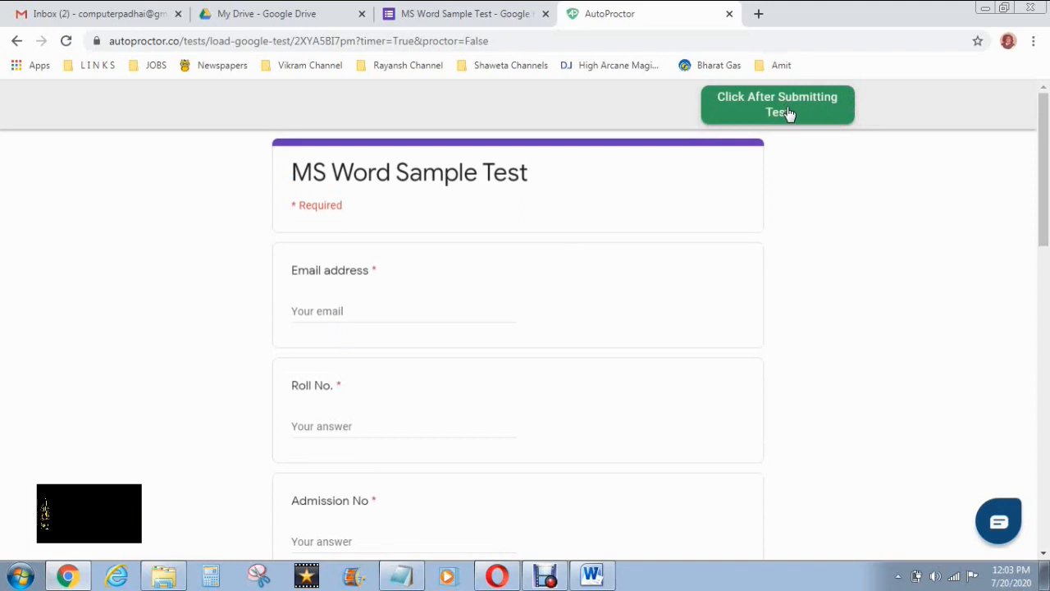
pyautogui.scroll(-7, 733, 295)
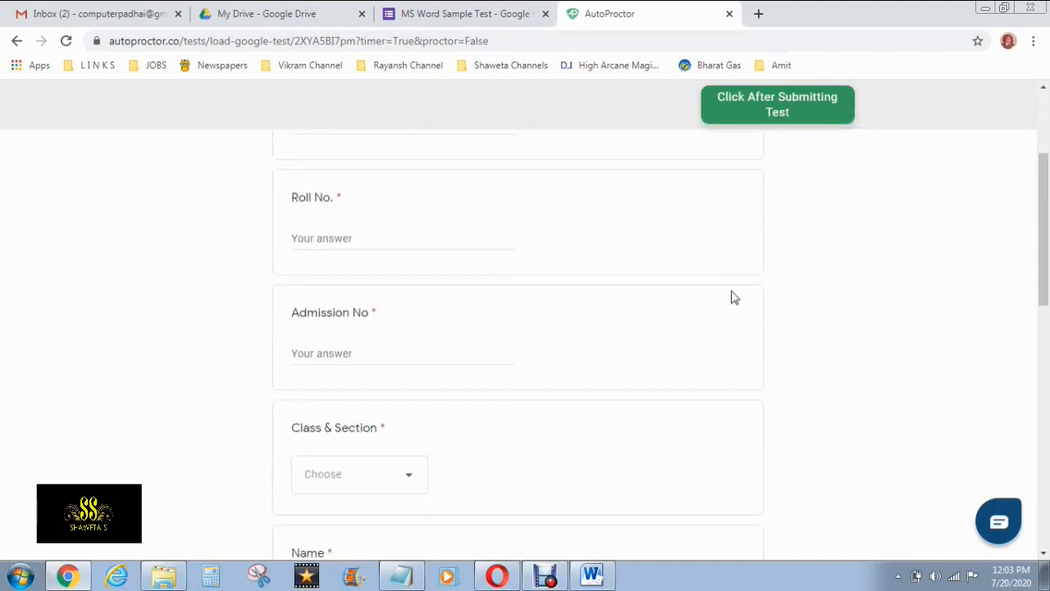
pyautogui.scroll(4, 733, 297)
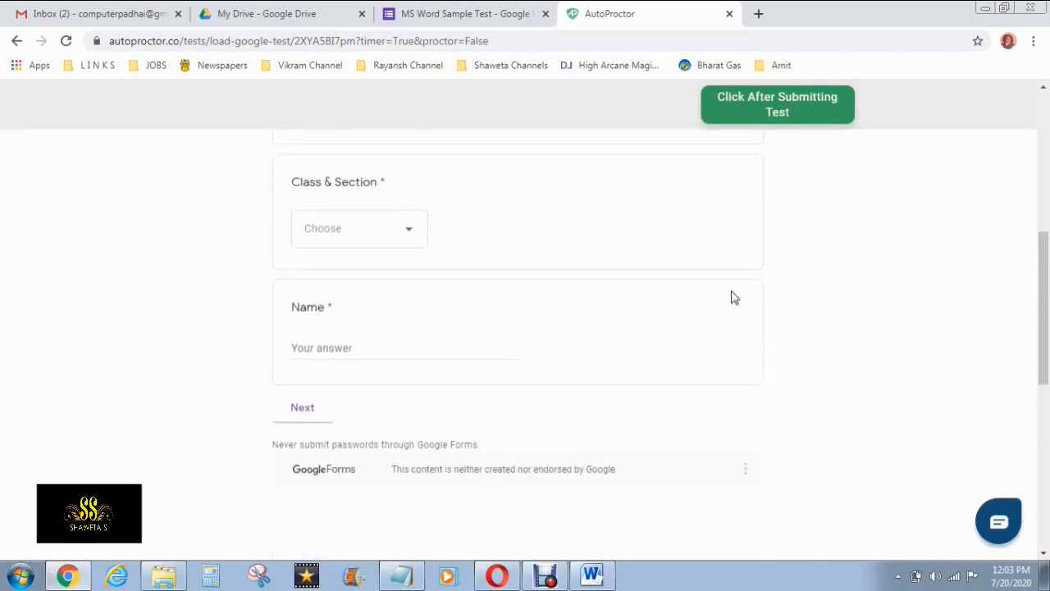
pyautogui.scroll(4, 734, 297)
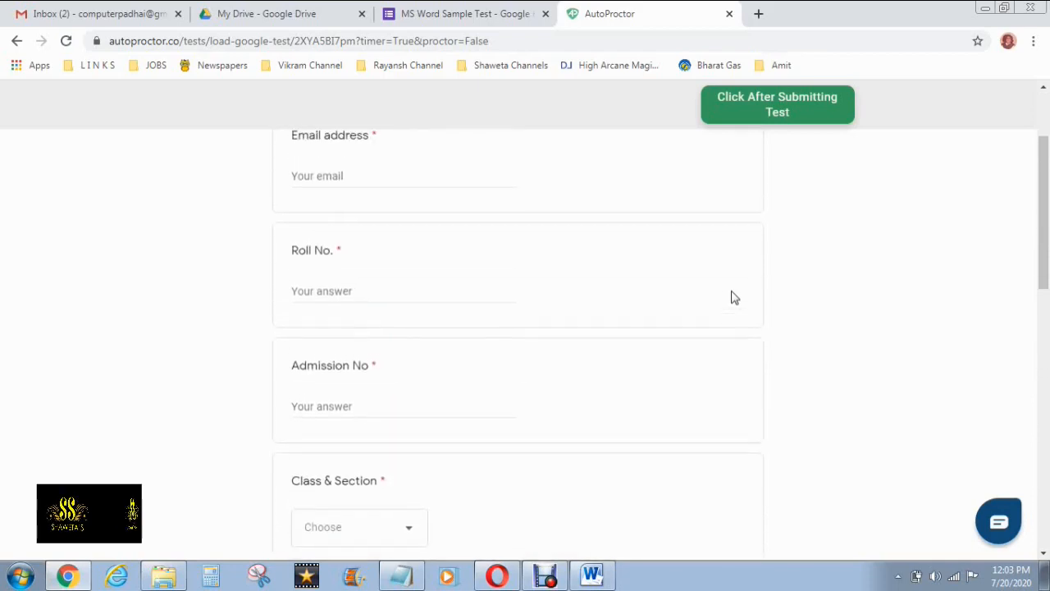
pyautogui.click(421, 311)
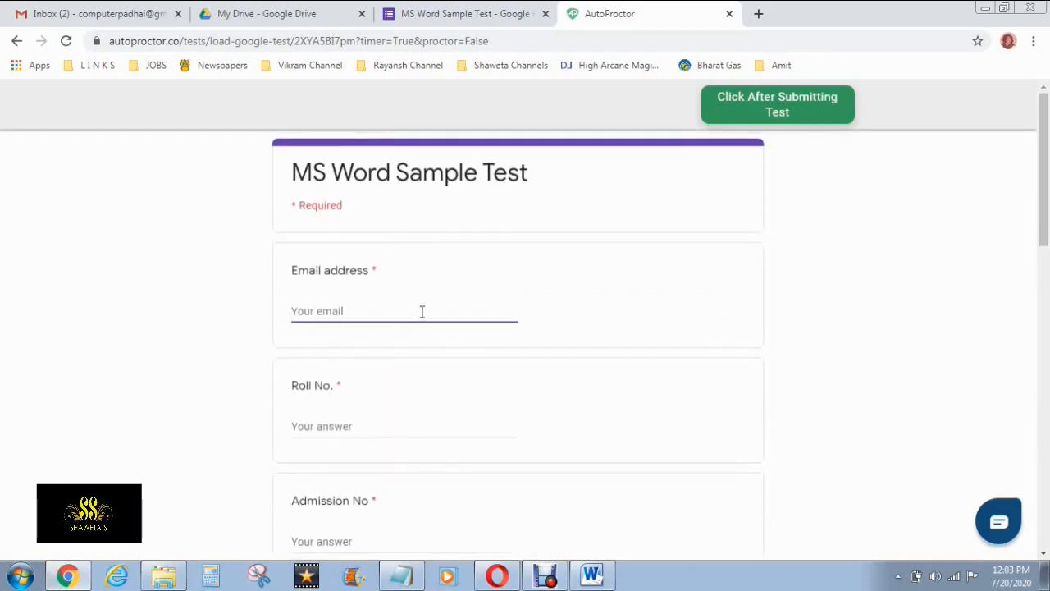
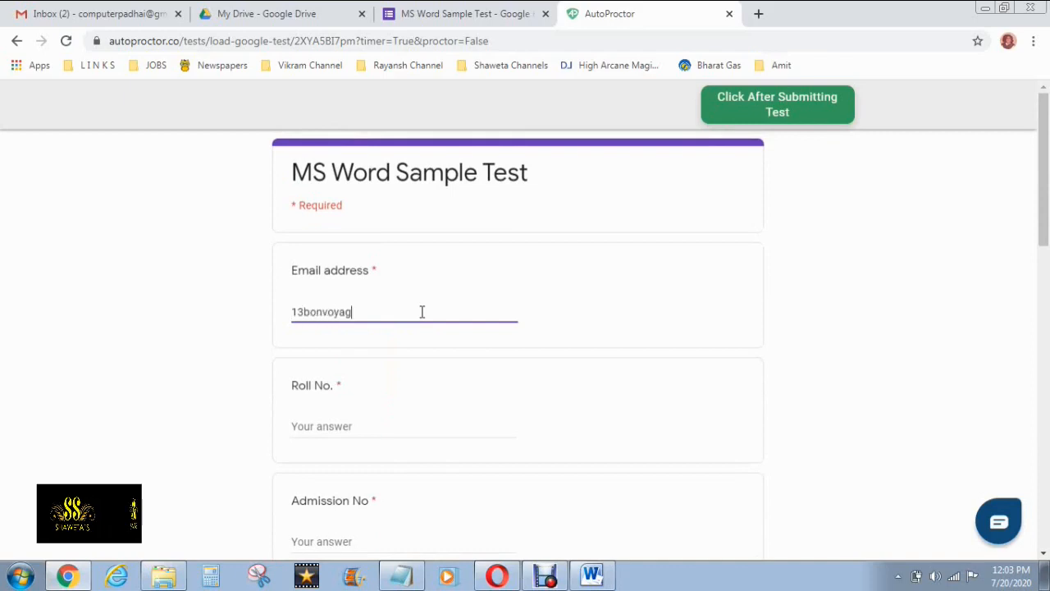
# Enter the student's email address, roll number and admission number
pyautogui.press('Tab')
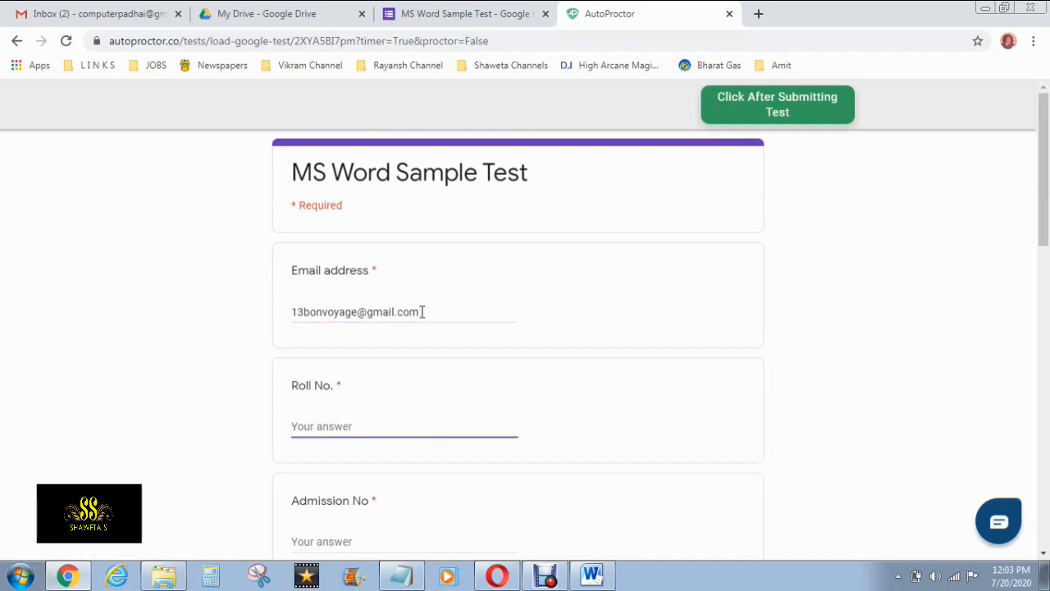
pyautogui.write('13')
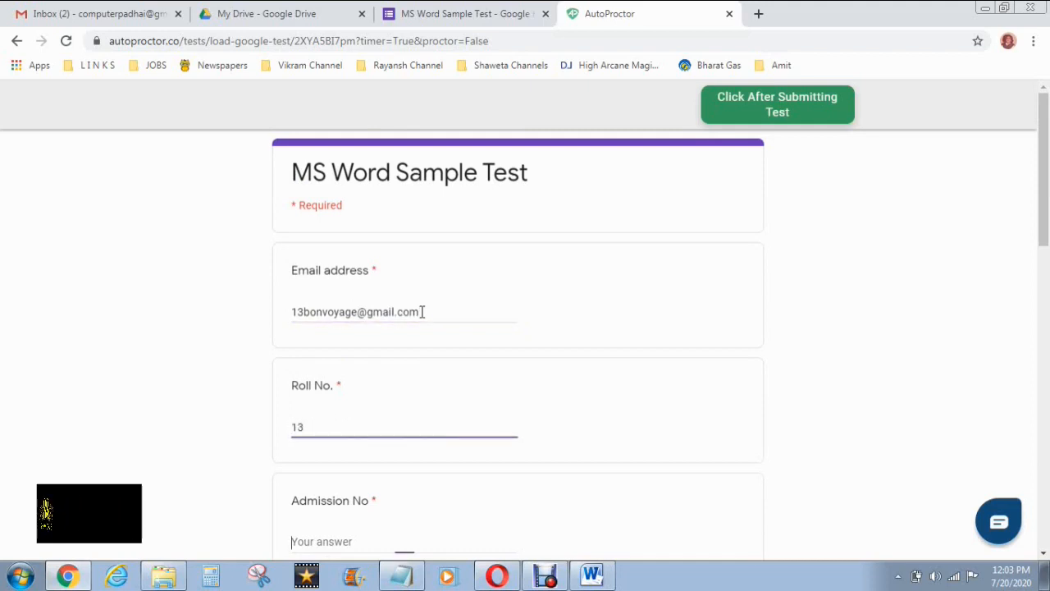
pyautogui.press('Tab')
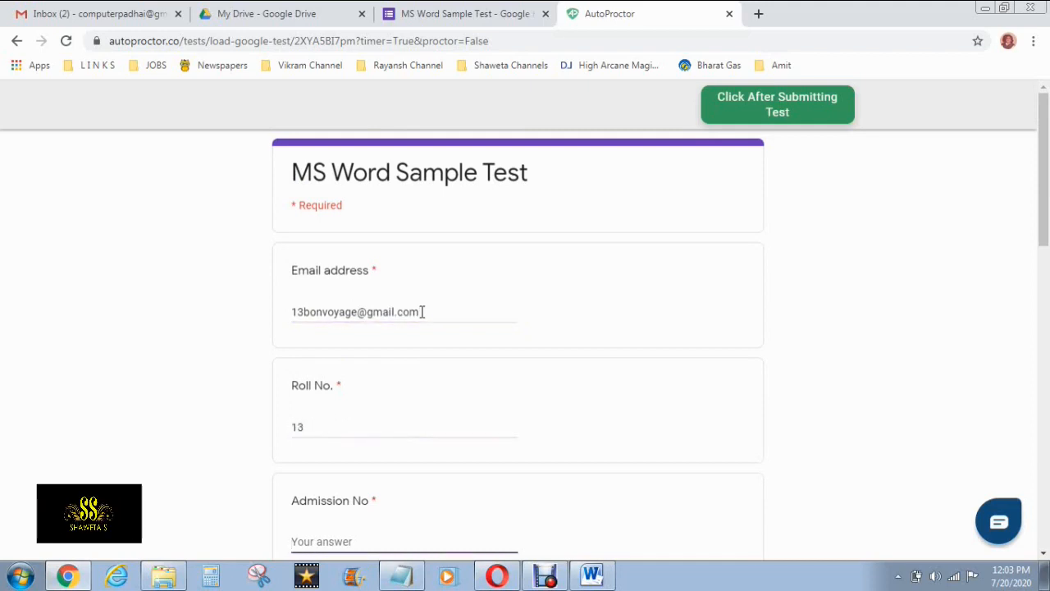
pyautogui.write('4131')
# Choose Class & Section 3 A, select the Name field, and continue to the questions
pyautogui.scroll(-4, 423, 328)
pyautogui.click(415, 363)
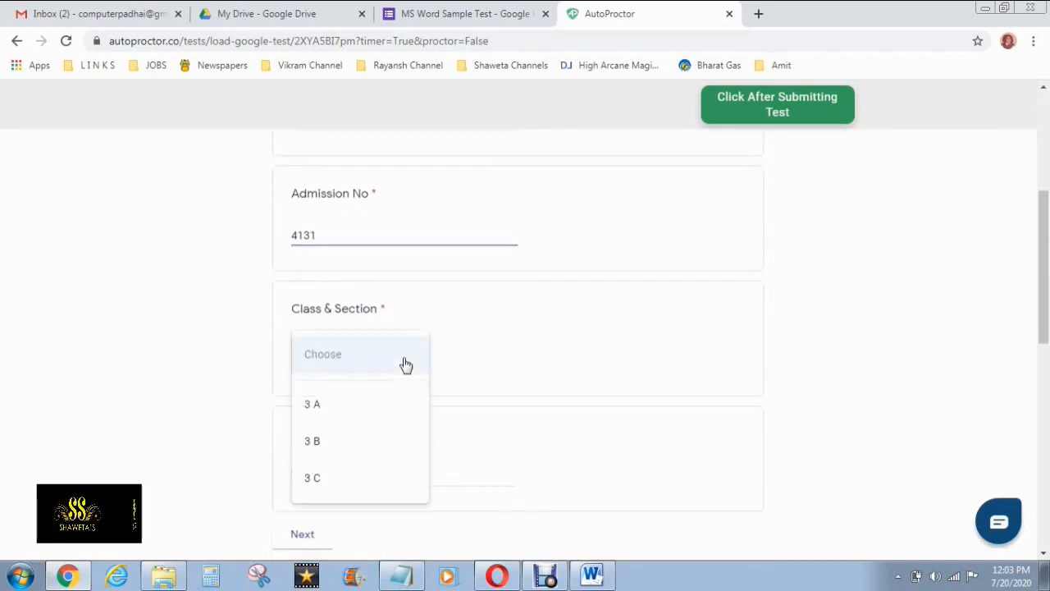
pyautogui.click(359, 414)
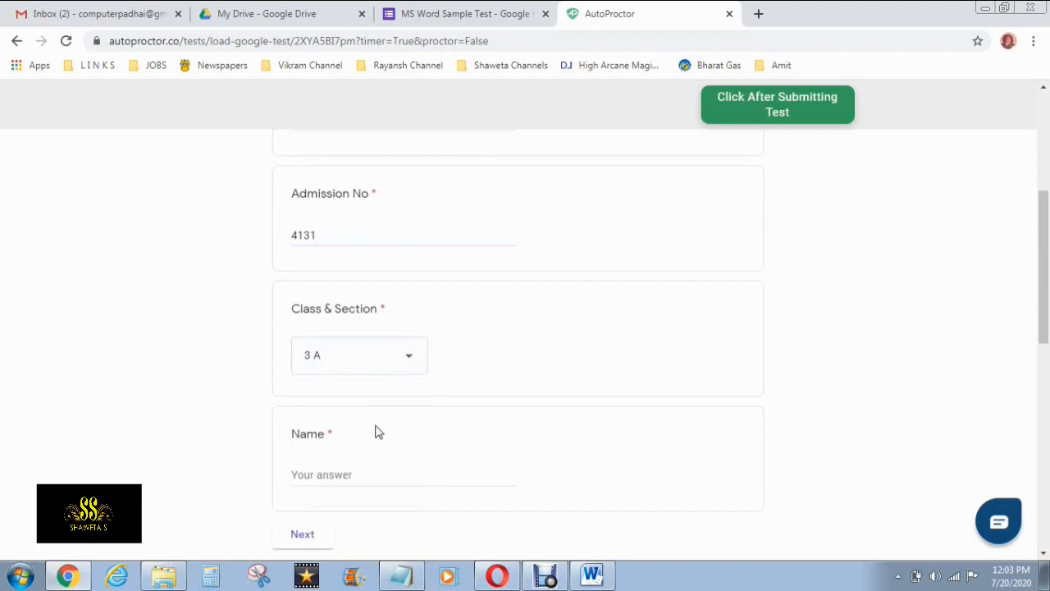
pyautogui.scroll(-1, 375, 431)
pyautogui.click(368, 397)
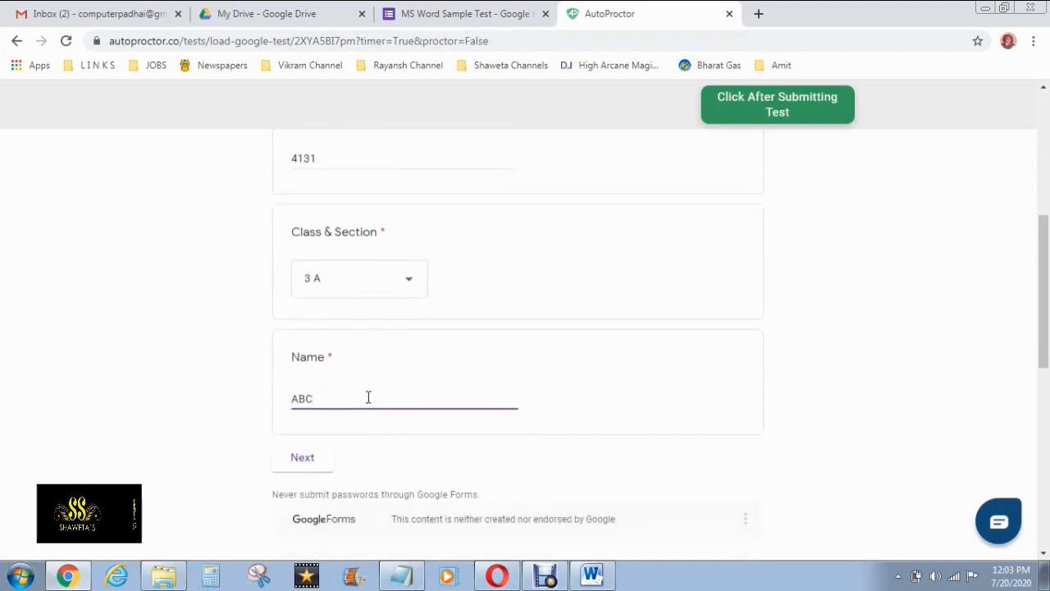
pyautogui.scroll(-2, 382, 401)
pyautogui.click(302, 306)
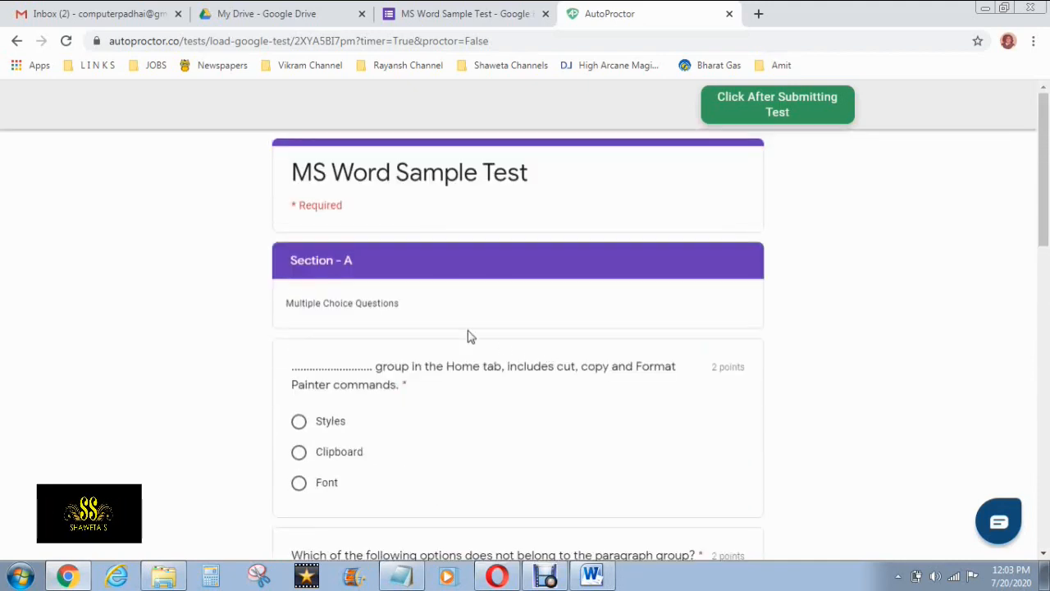
# Answer 'Spelling and Grammar' (not in Paragraph group) and 'Spelling & grammar' (ABC icon), then go to Section B
pyautogui.scroll(-1, 414, 310)
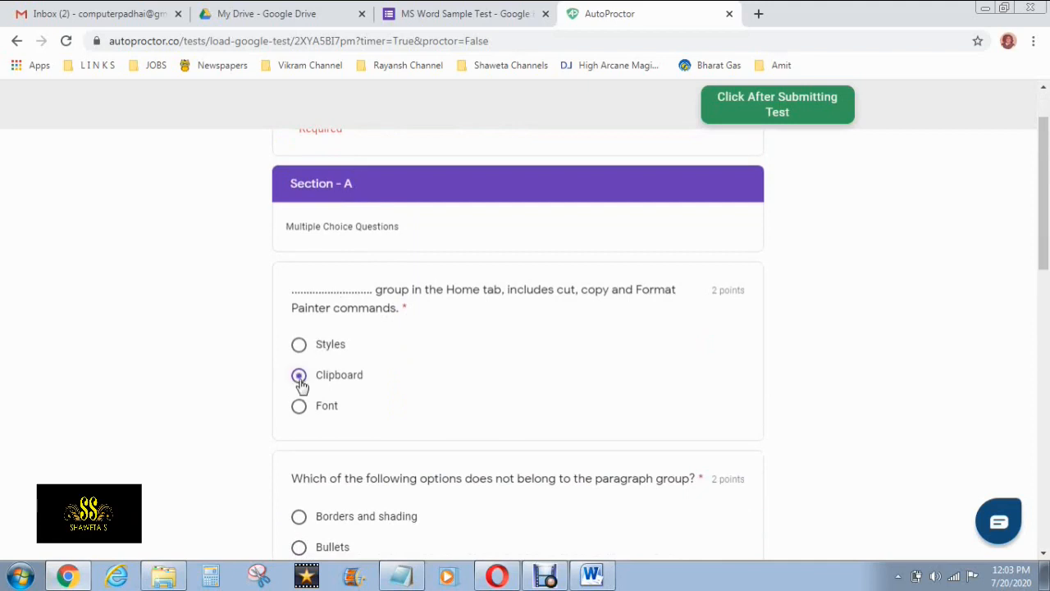
pyautogui.scroll(-2, 300, 385)
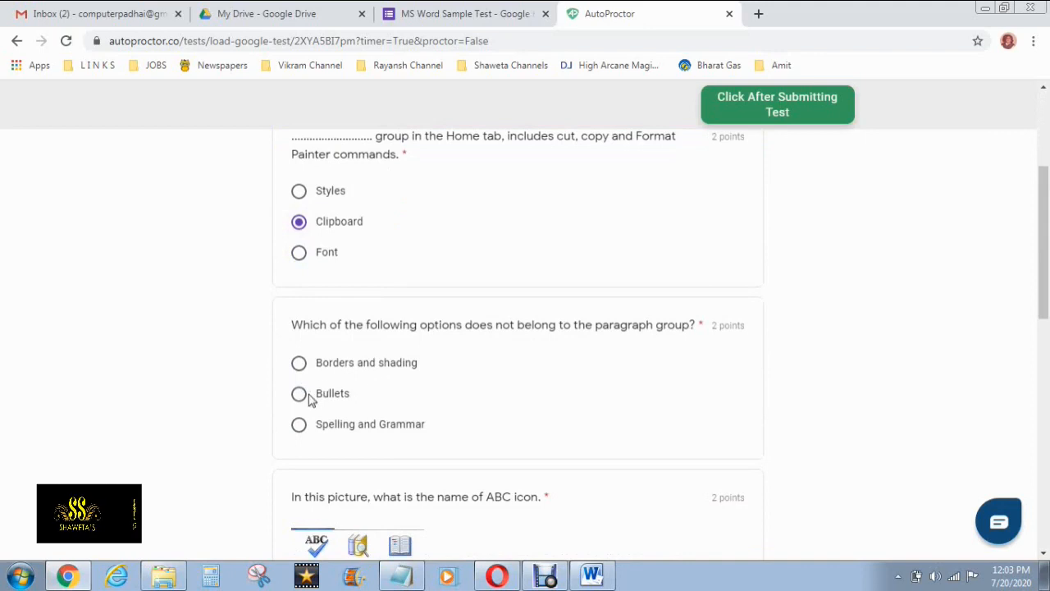
pyautogui.scroll(-1, 301, 422)
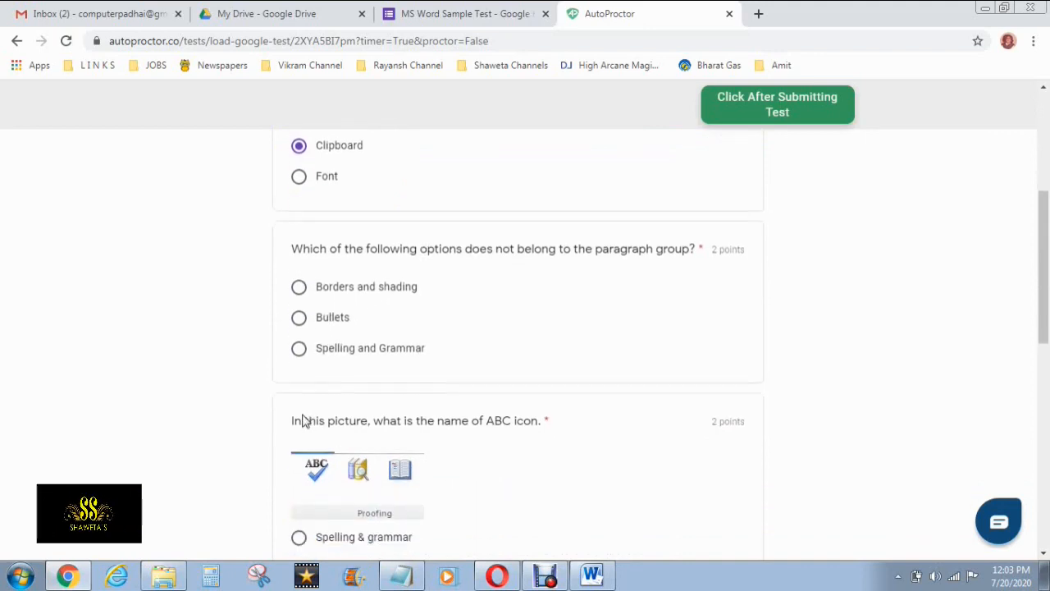
pyautogui.click(299, 347)
pyautogui.scroll(-1, 298, 353)
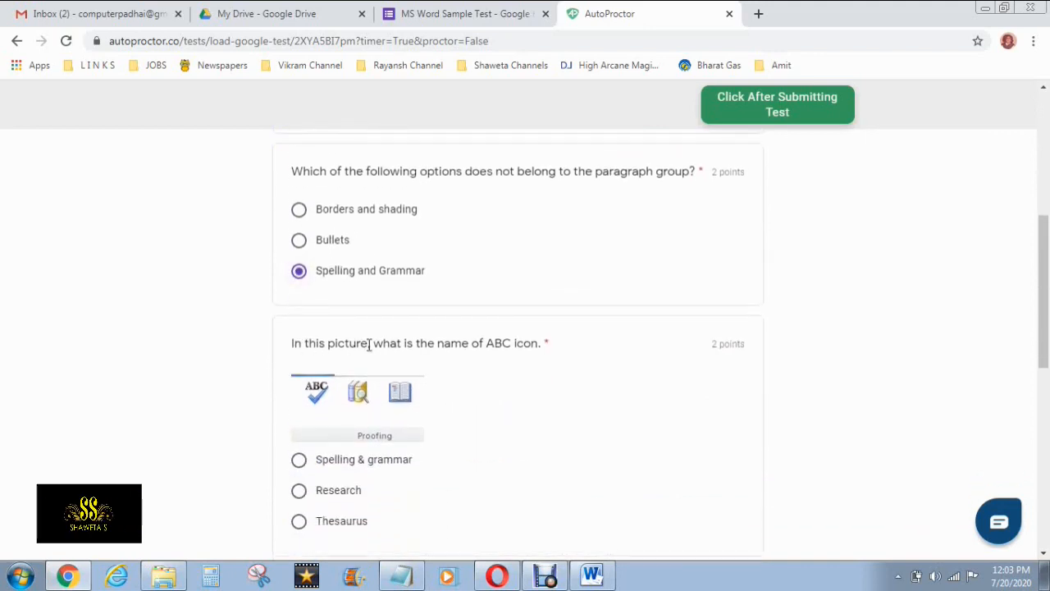
pyautogui.scroll(-1, 361, 434)
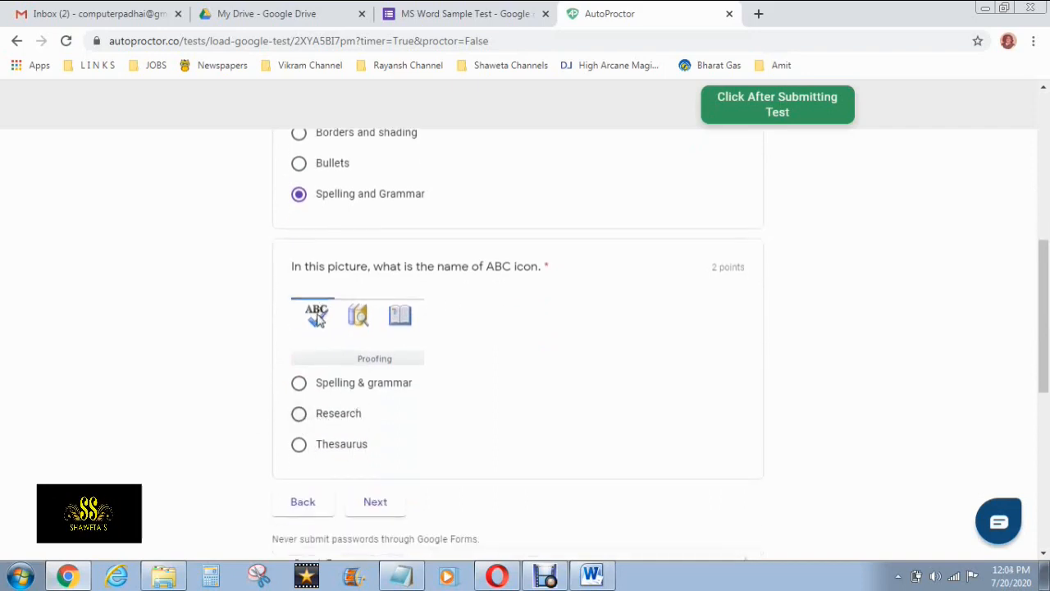
pyautogui.click(300, 383)
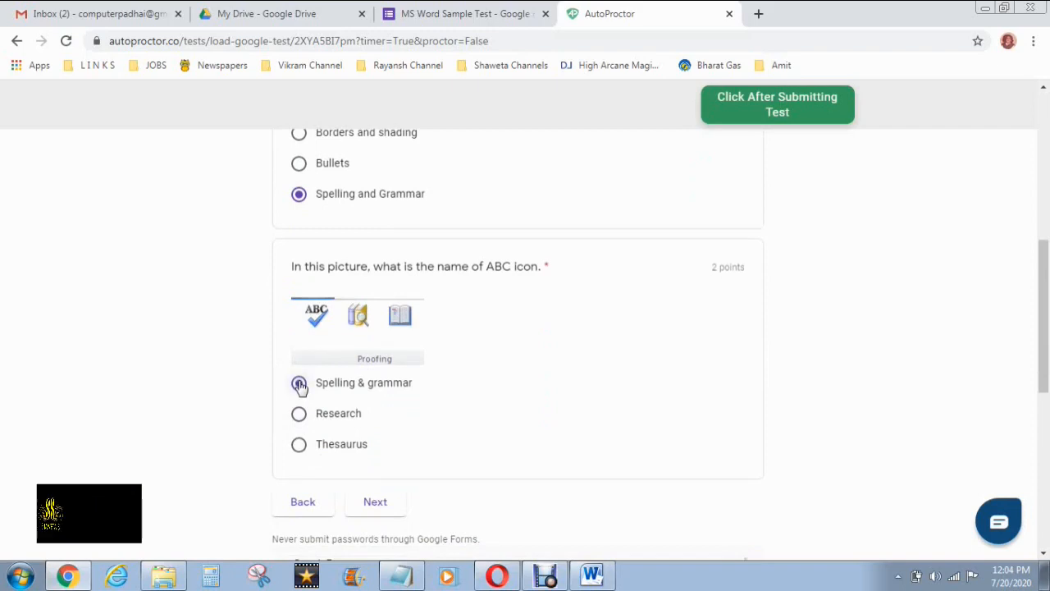
pyautogui.scroll(-2, 279, 394)
pyautogui.click(362, 350)
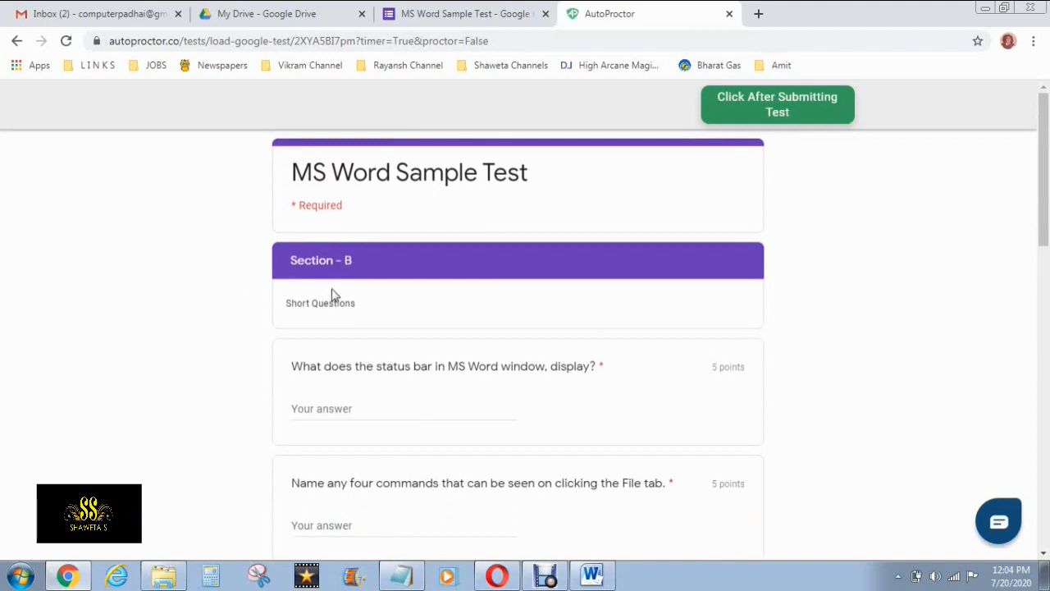
pyautogui.scroll(-2, 356, 395)
# Answer the status bar question with 'It dStatus bar displays, number of pages, word count etc.'
pyautogui.click(397, 334)
pyautogui.write('It d')
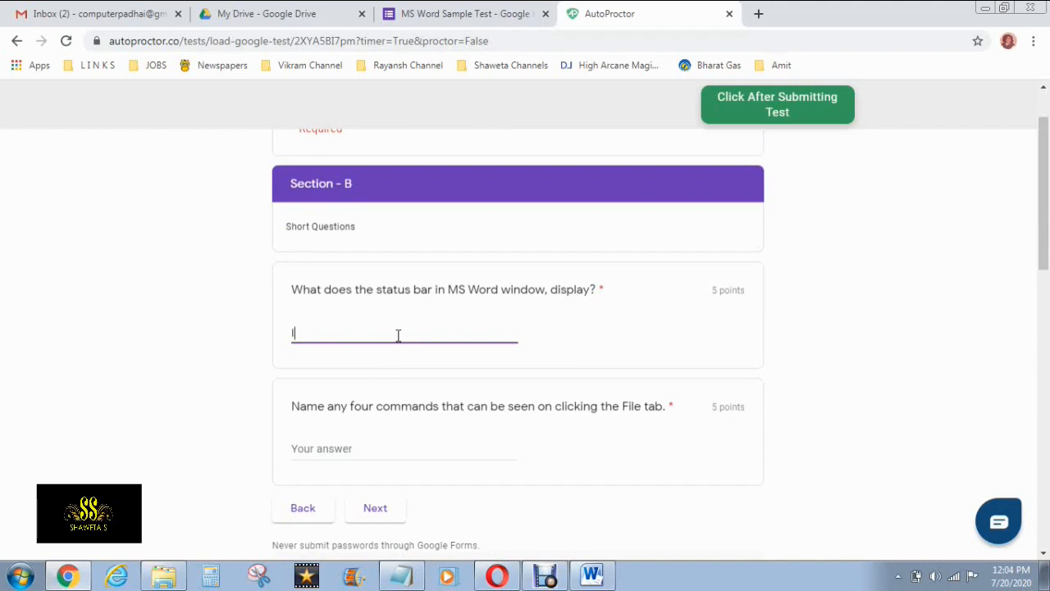
pyautogui.write('Status ')
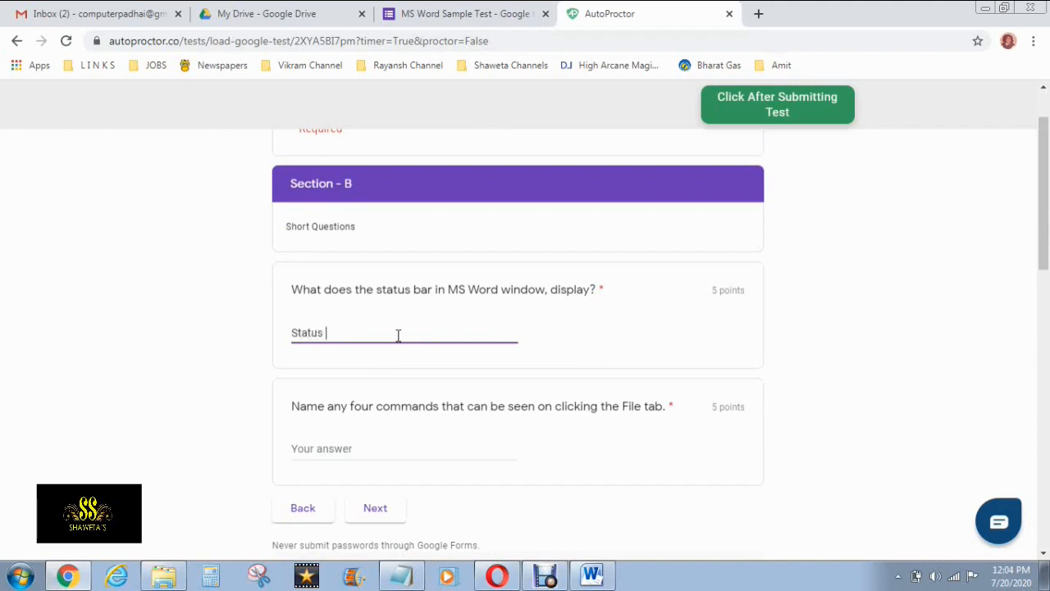
pyautogui.write('bar dis')
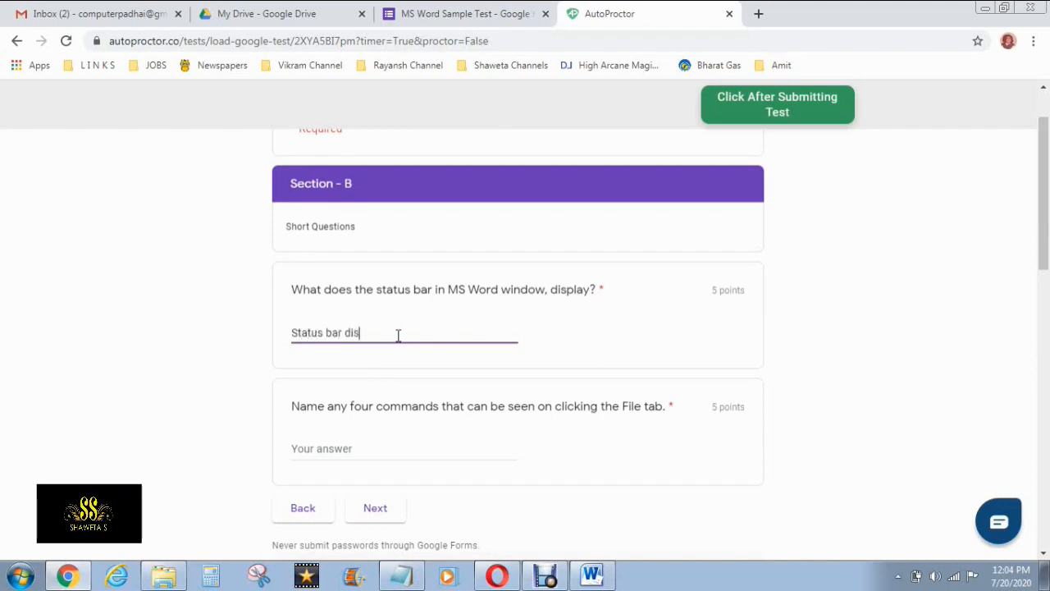
pyautogui.write('plays, number of pages, word cou')
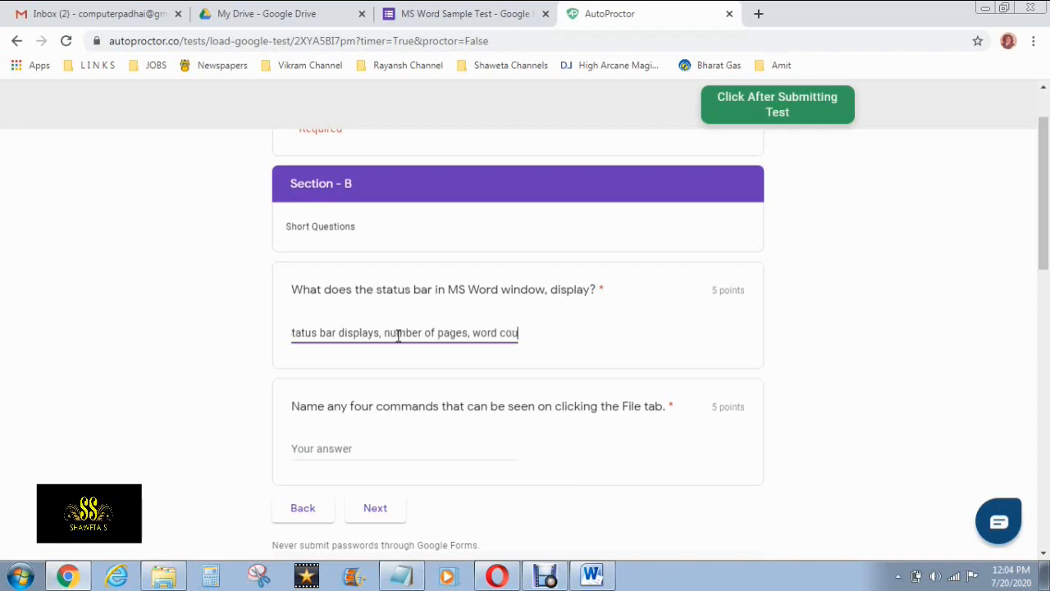
pyautogui.write('nt etc.')
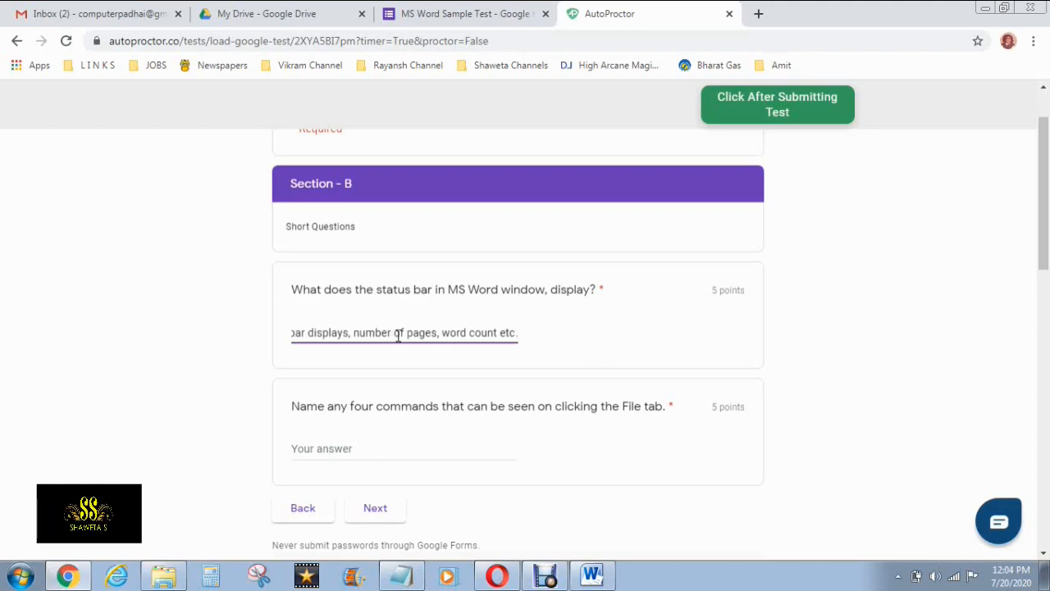
pyautogui.scroll(-2, 343, 317)
# Answer the File tab commands question with '1. Save, 2. Olose, 3. Exit, 4. Open' and continue to Section C
pyautogui.click(350, 294)
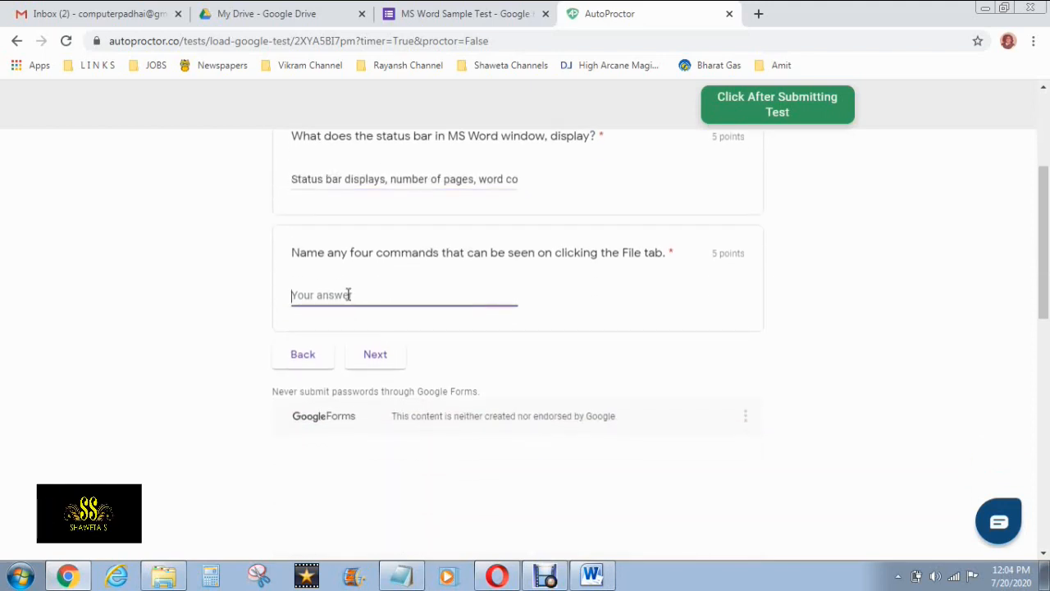
pyautogui.write('1. Save')
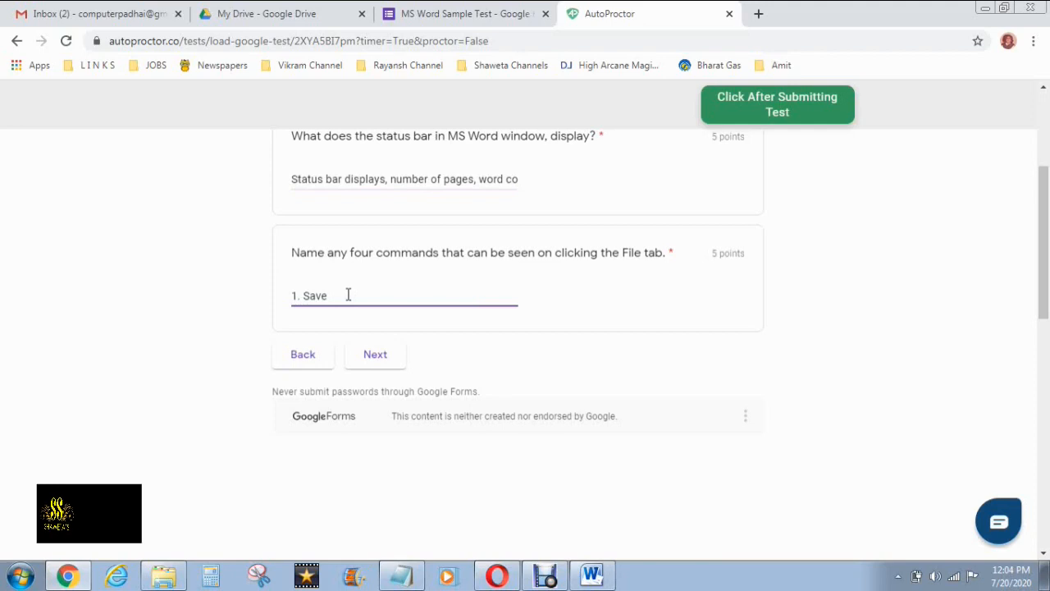
pyautogui.write(', ')
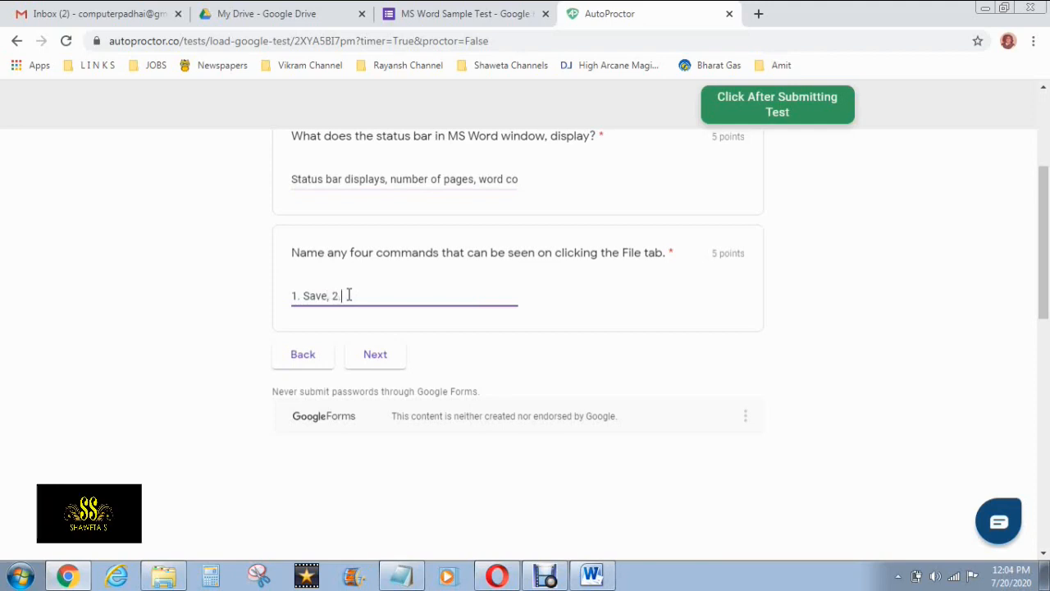
pyautogui.write('2. ')
pyautogui.write('O')
pyautogui.write('lose')
pyautogui.write(', ')
pyautogui.write('3. Exit')
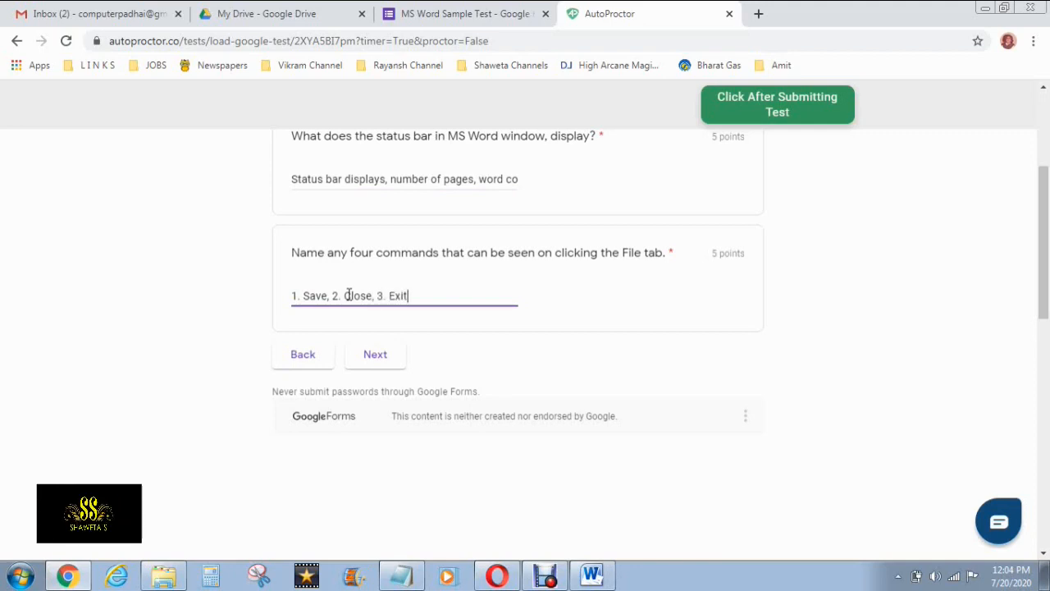
pyautogui.write(', 4. Open')
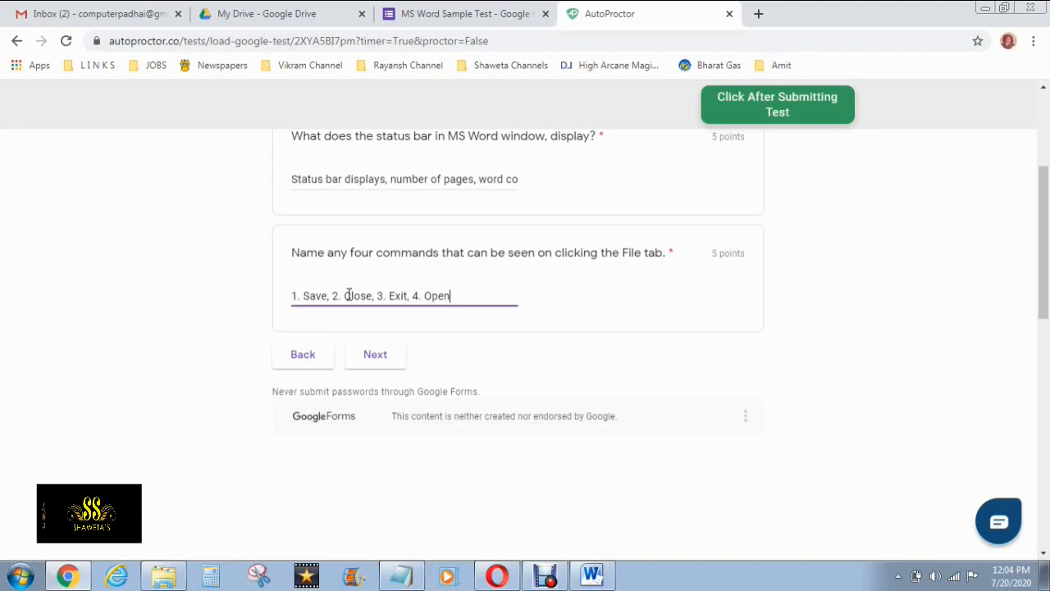
pyautogui.scroll(-1, 401, 314)
pyautogui.click(376, 278)
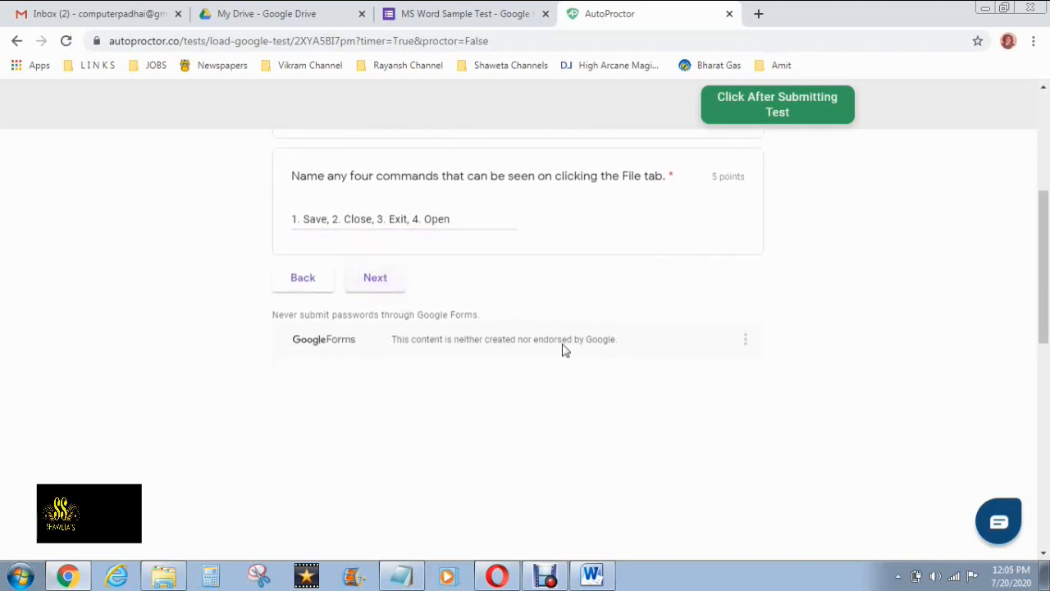
pyautogui.scroll(-1, 563, 350)
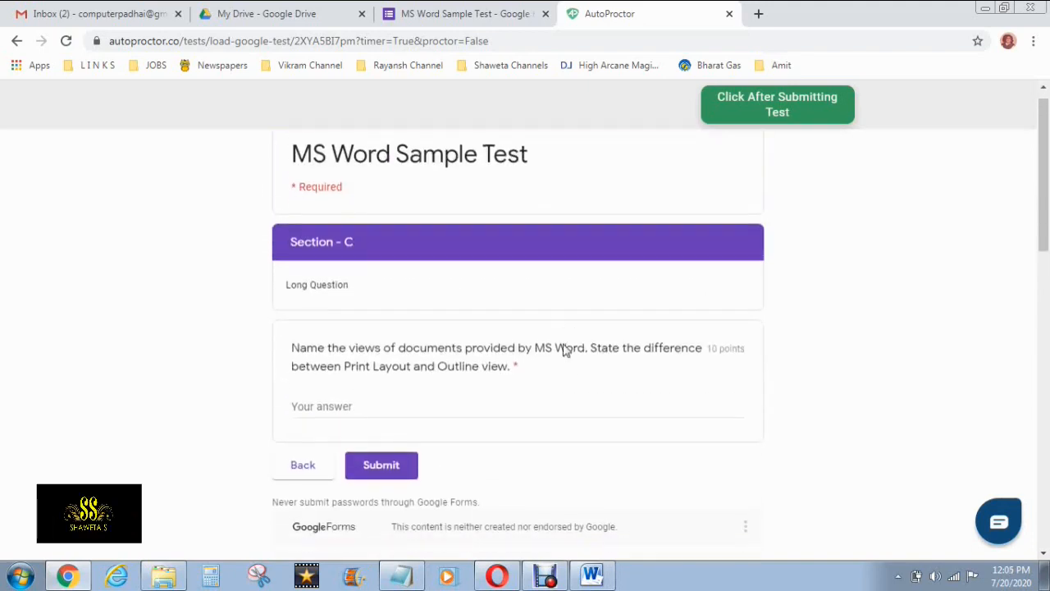
# Answer 'There are mainly 4 Views provided by MS Word Like Print View, Web View, Outline View.' and submit the test
pyautogui.click(390, 347)
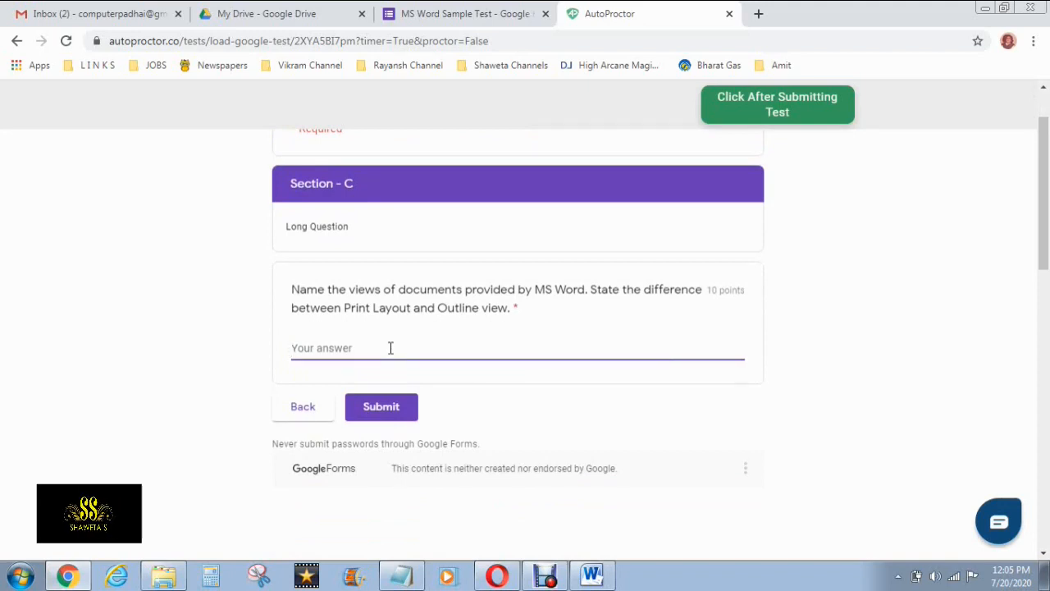
pyautogui.write('There are mainly 4')
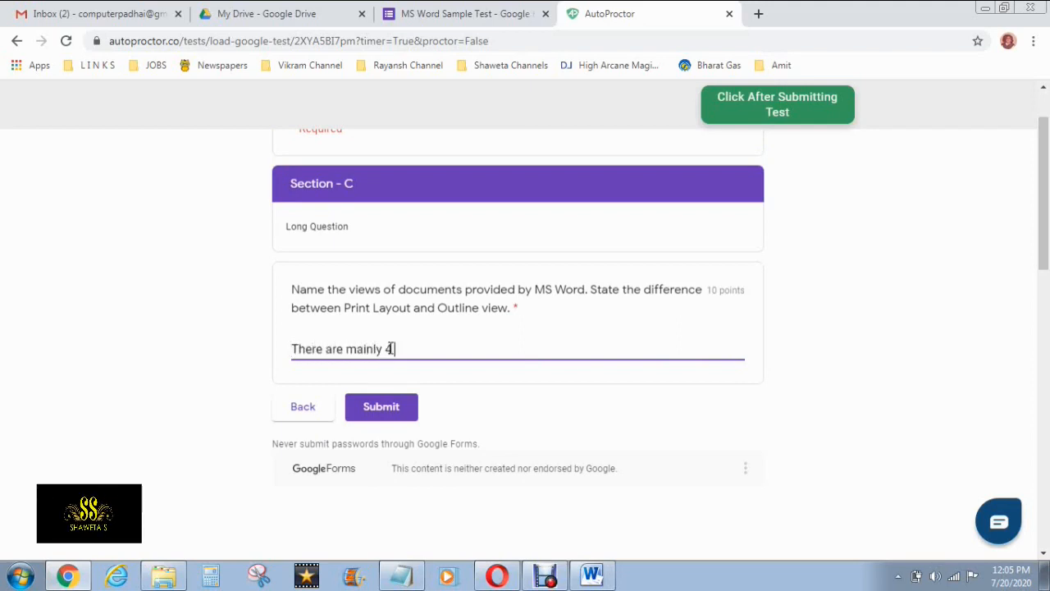
pyautogui.write(' Views')
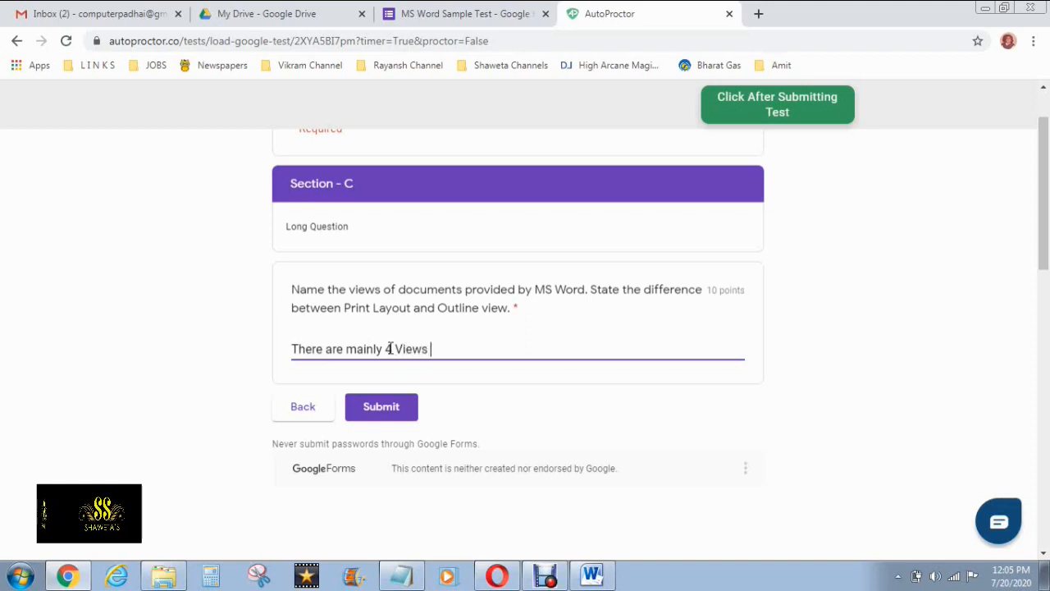
pyautogui.write(' provided by')
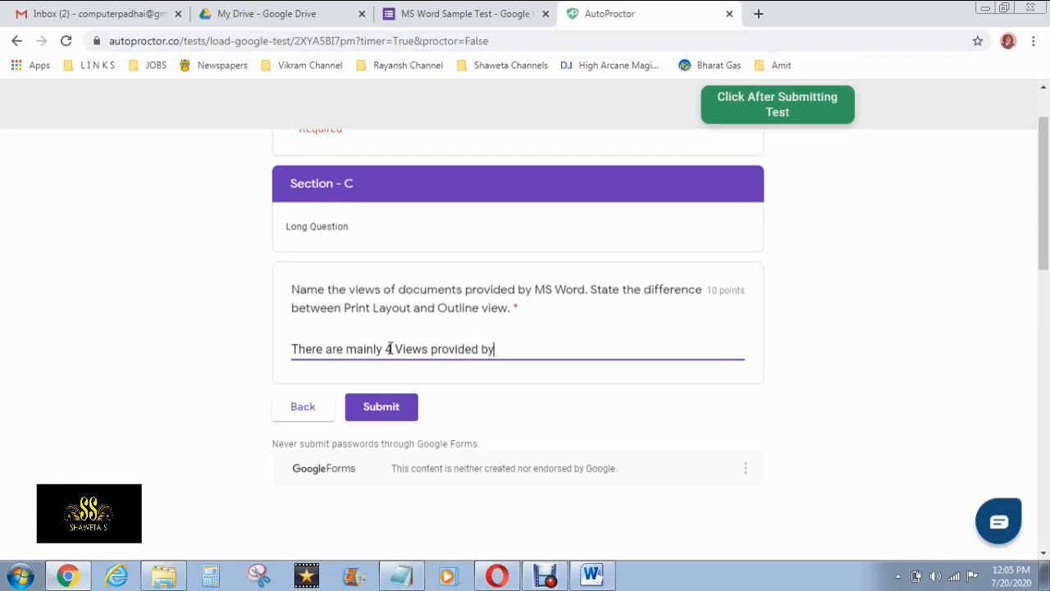
pyautogui.write(' MS Word.')
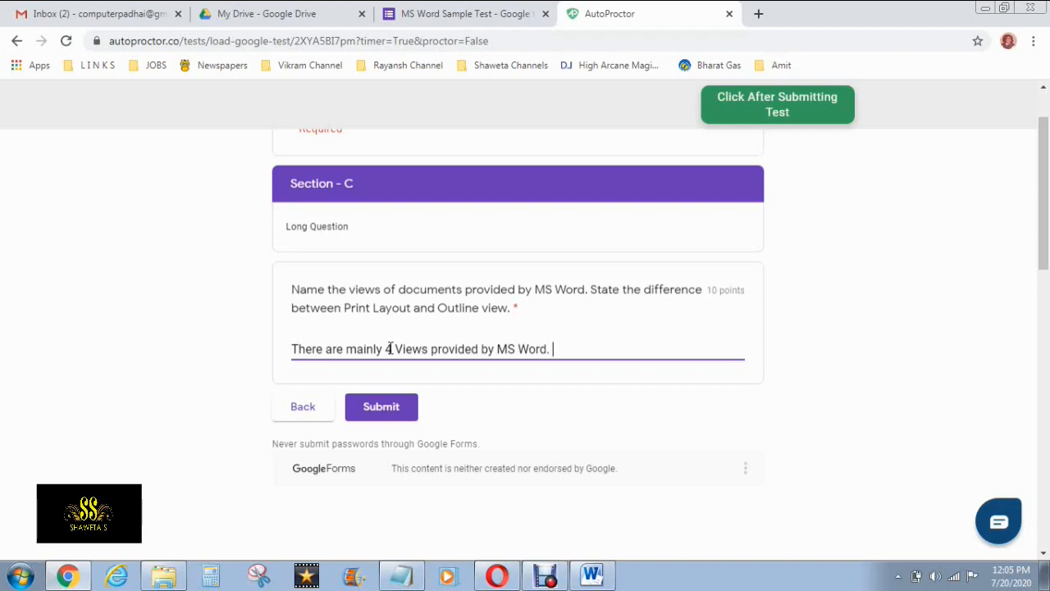
pyautogui.write('Like Print View, ')
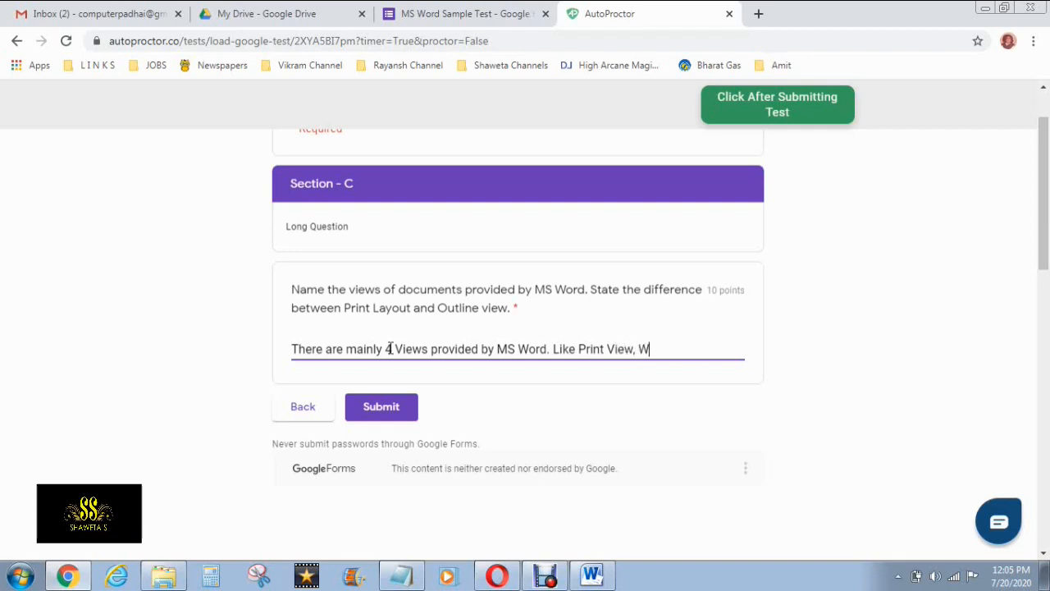
pyautogui.write('Web View, Outline Vi')
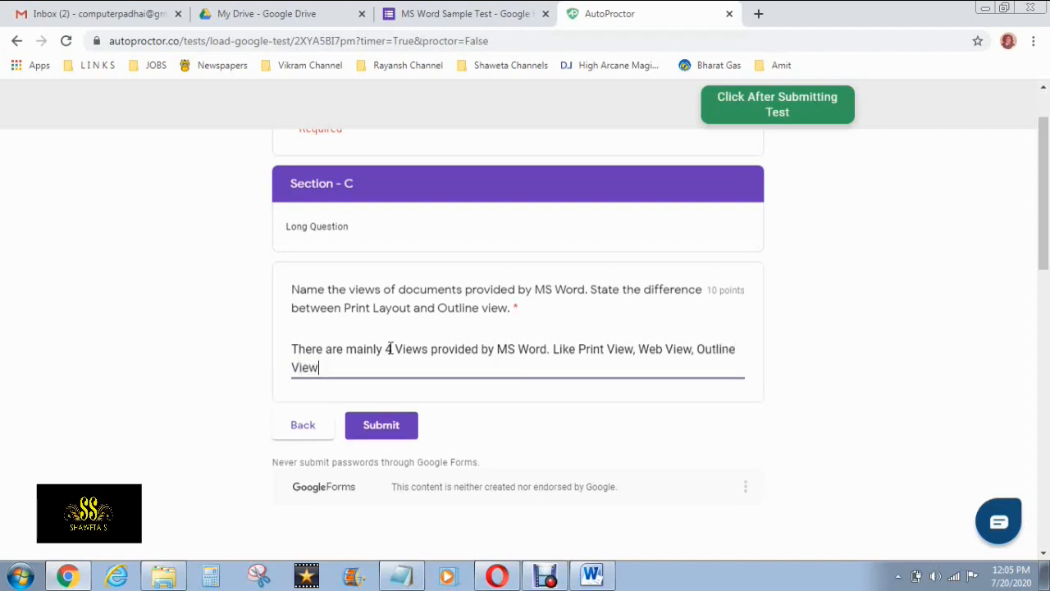
pyautogui.write('ew.')
pyautogui.click(398, 430)
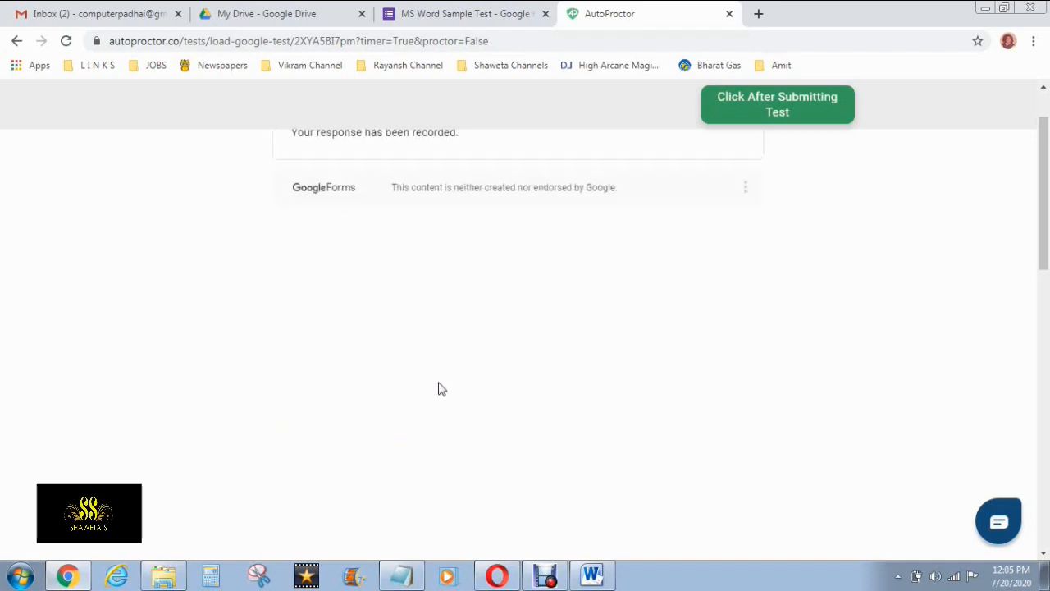
# Confirm the Test Completed dialogs and close the AutoProctor test tab
pyautogui.scroll(1, 443, 384)
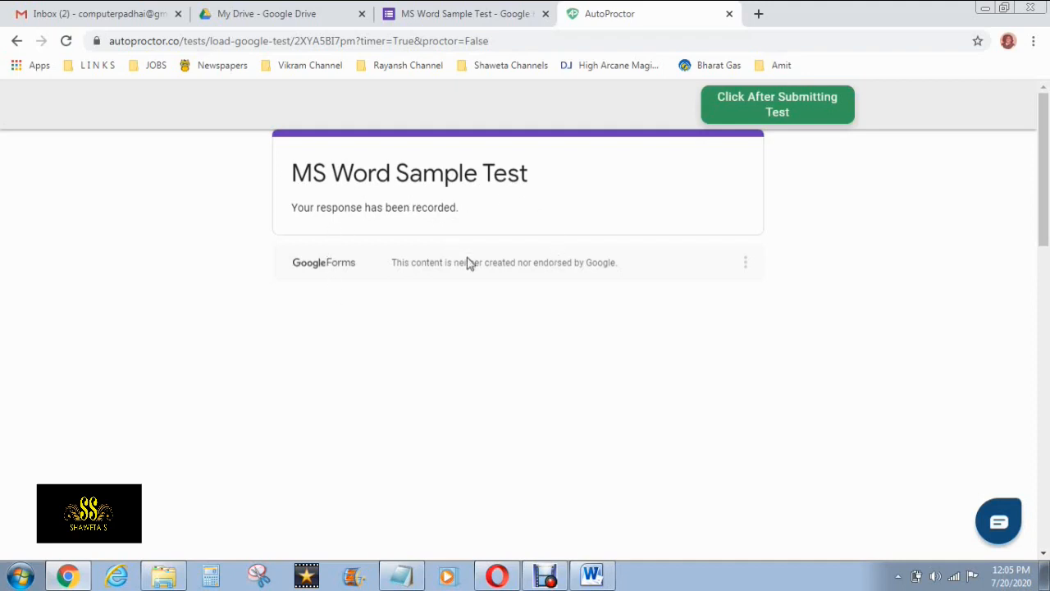
pyautogui.scroll(-3, 467, 263)
pyautogui.scroll(3, 712, 280)
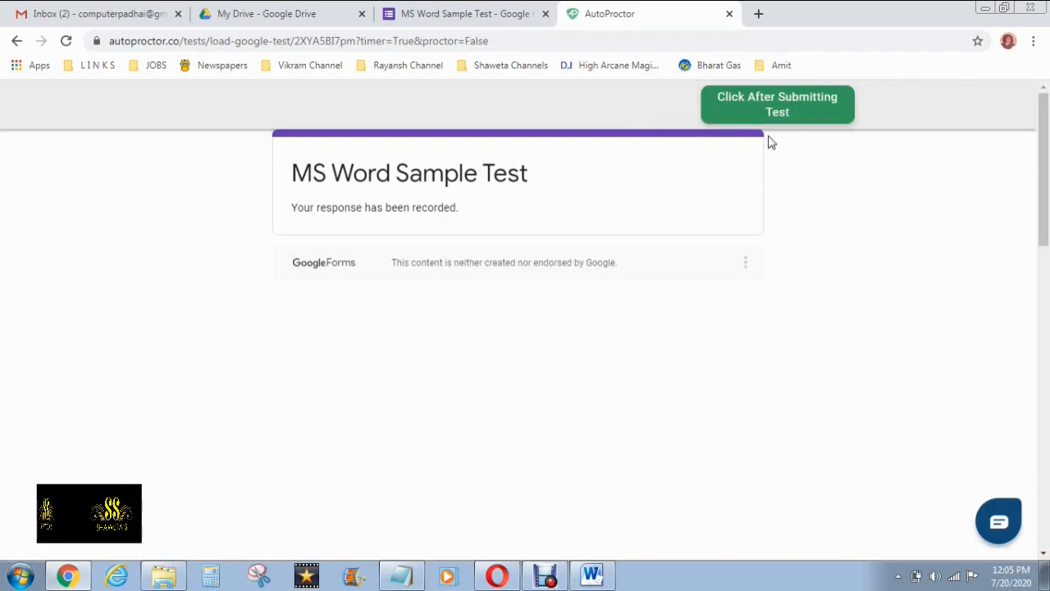
pyautogui.click(731, 105)
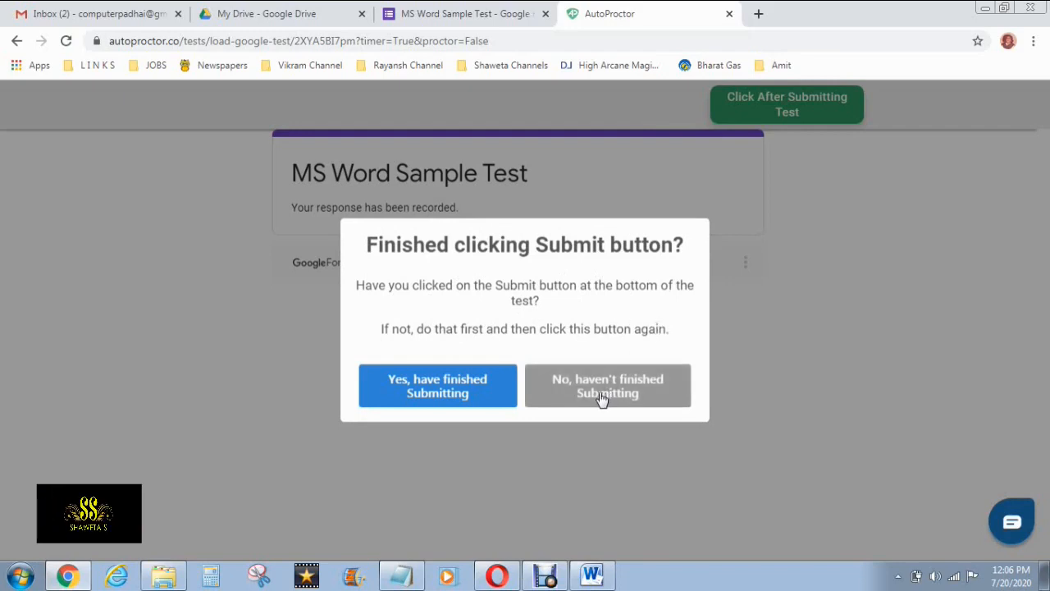
pyautogui.click(442, 389)
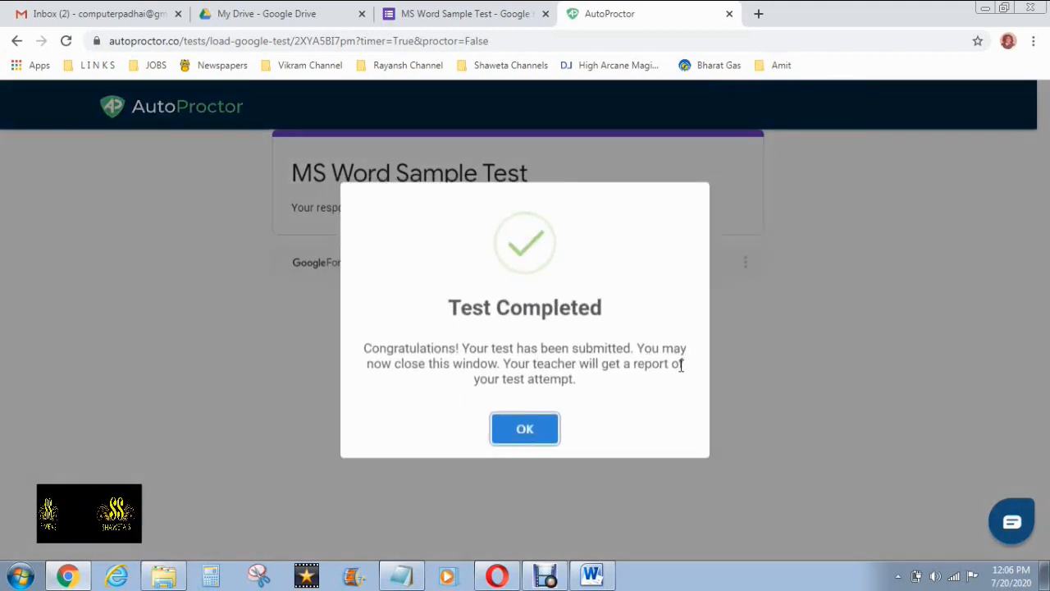
pyautogui.click(525, 430)
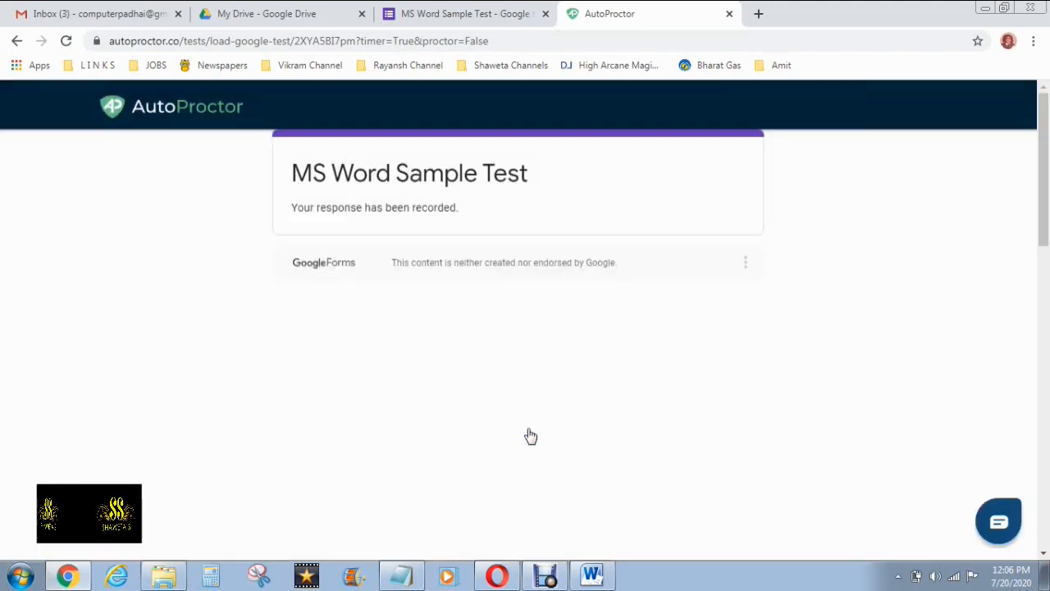
pyautogui.scroll(-5, 529, 436)
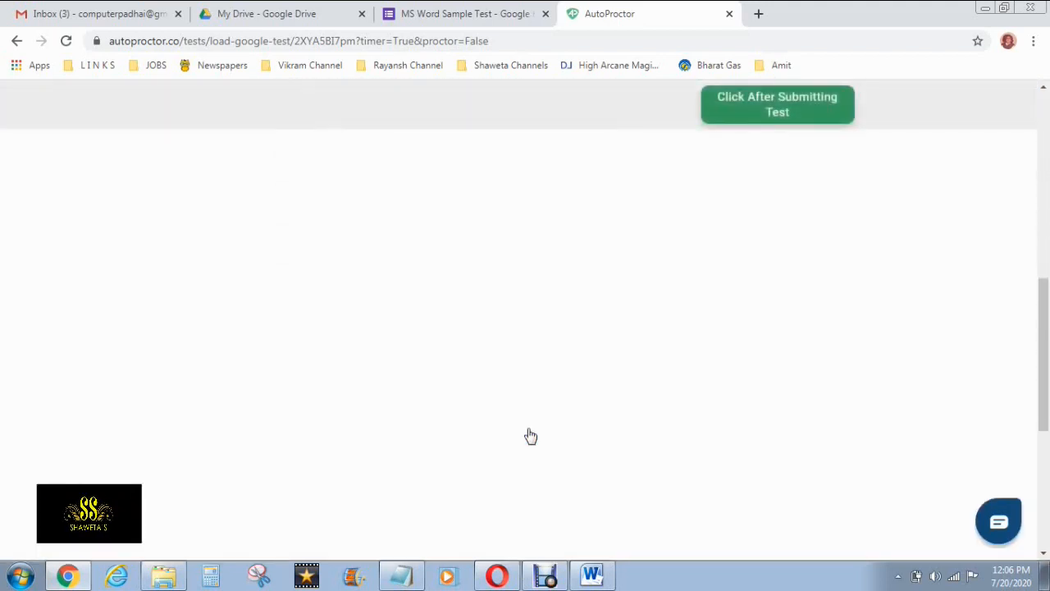
pyautogui.scroll(10, 530, 435)
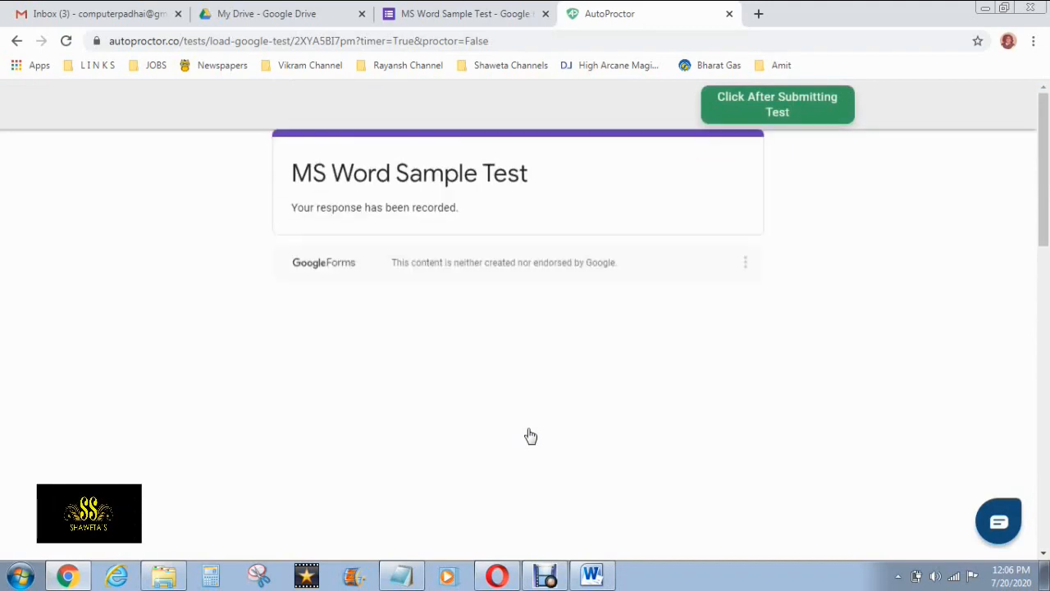
pyautogui.click(730, 14)
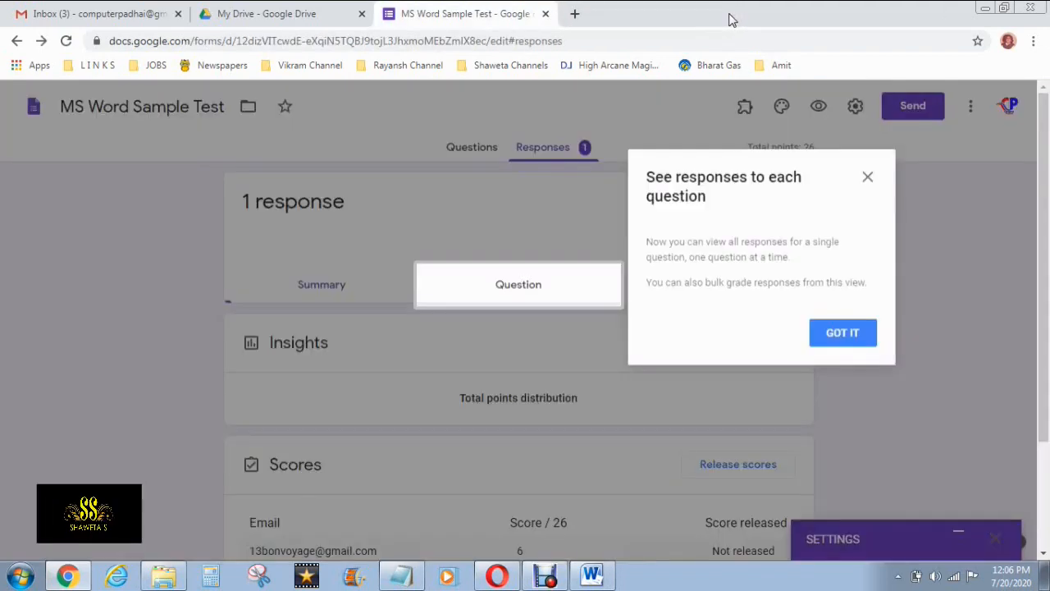
# Dismiss the per-question tip and scroll through the one-response summary scoring 6 out of 26
pyautogui.click(852, 334)
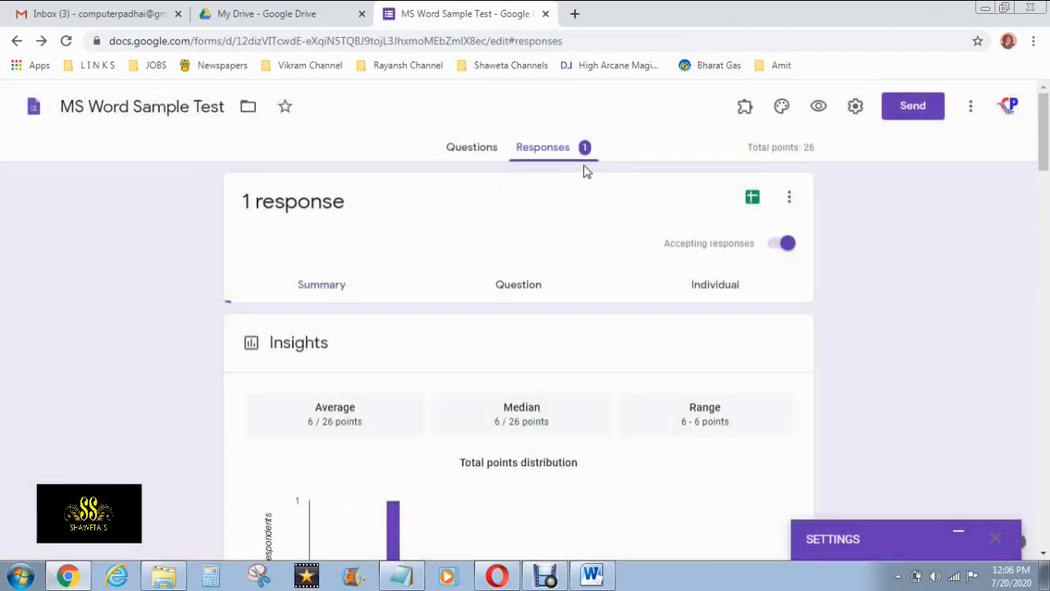
pyautogui.scroll(-1, 603, 291)
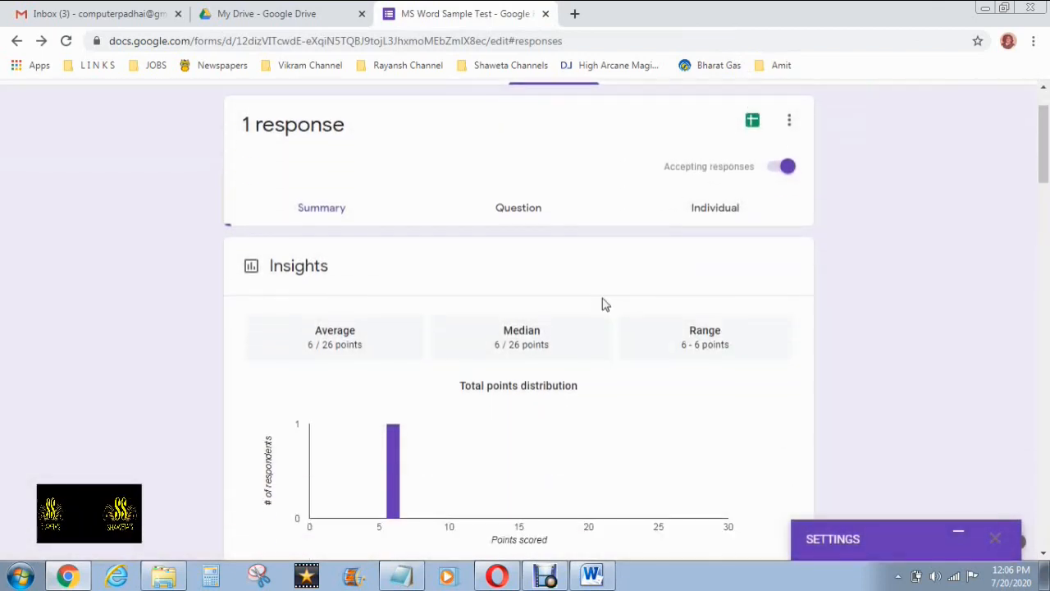
pyautogui.scroll(-1, 603, 304)
pyautogui.scroll(-2, 603, 305)
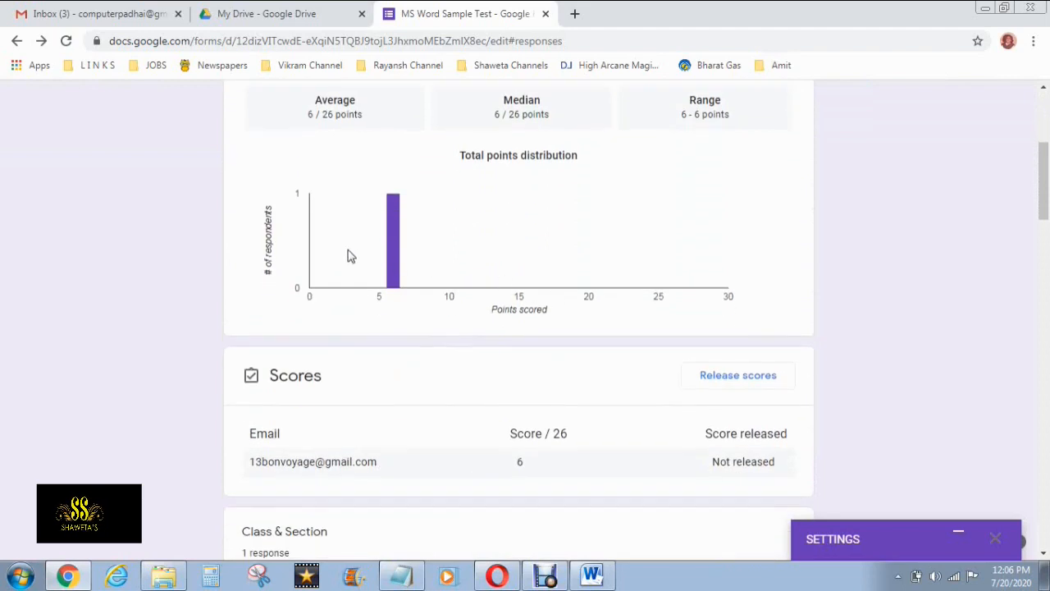
pyautogui.scroll(-1, 345, 255)
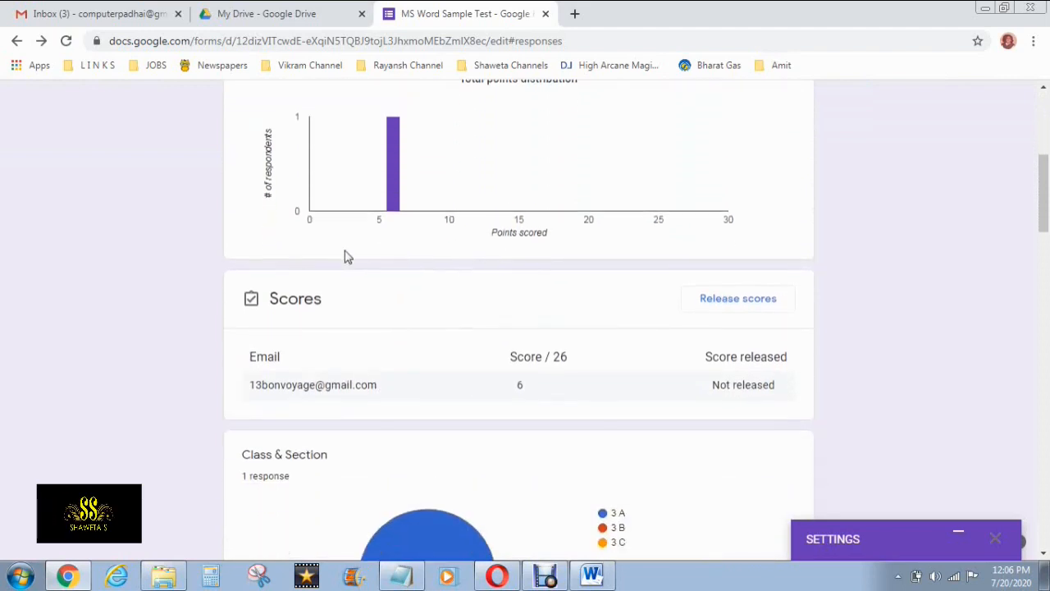
pyautogui.scroll(-1, 344, 256)
pyautogui.scroll(-2, 344, 257)
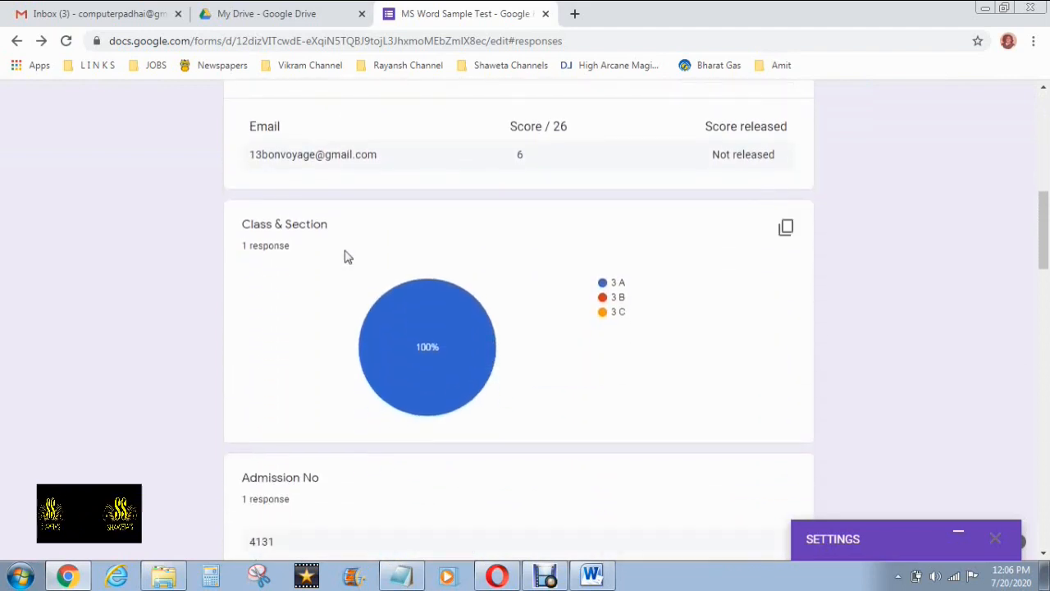
pyautogui.scroll(-1, 347, 253)
pyautogui.moveTo(462, 269)
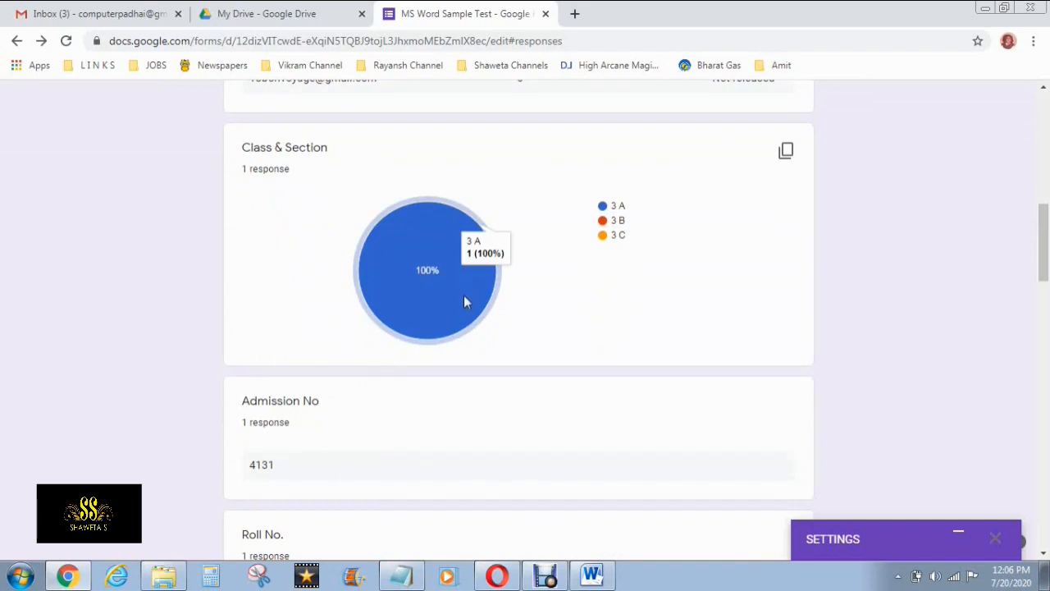
pyautogui.scroll(-3, 465, 300)
pyautogui.scroll(-7, 469, 320)
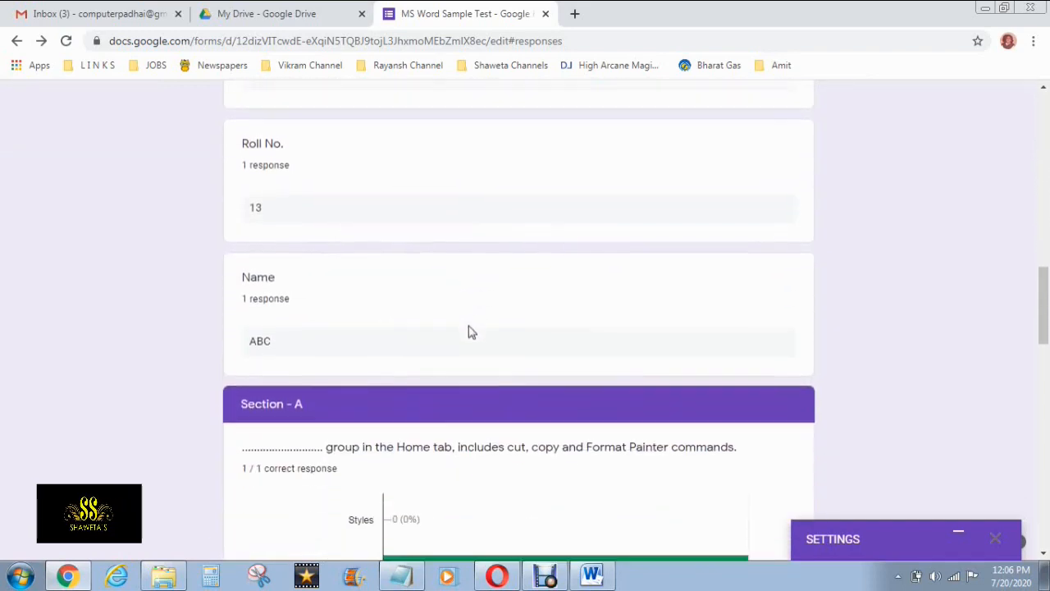
pyautogui.scroll(-6, 472, 337)
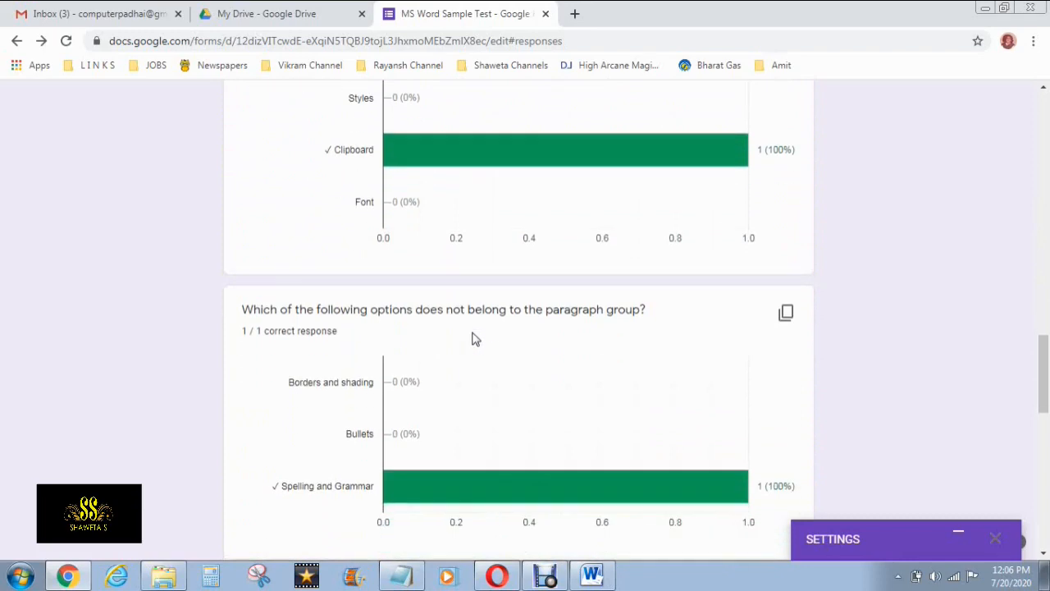
pyautogui.scroll(-3, 474, 353)
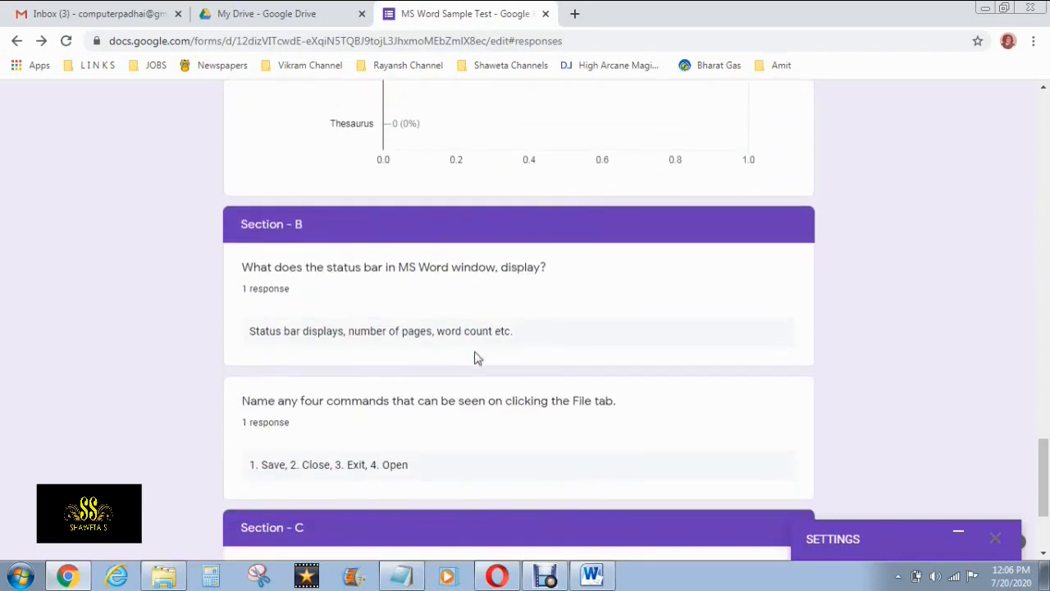
pyautogui.scroll(-1, 476, 357)
pyautogui.scroll(-1, 476, 358)
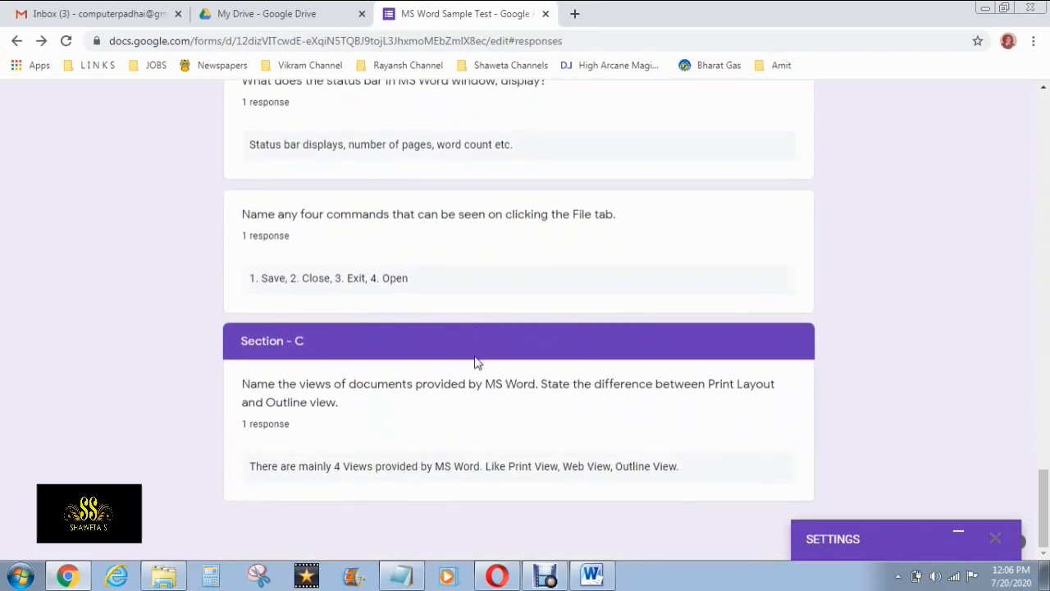
pyautogui.scroll(20, 475, 361)
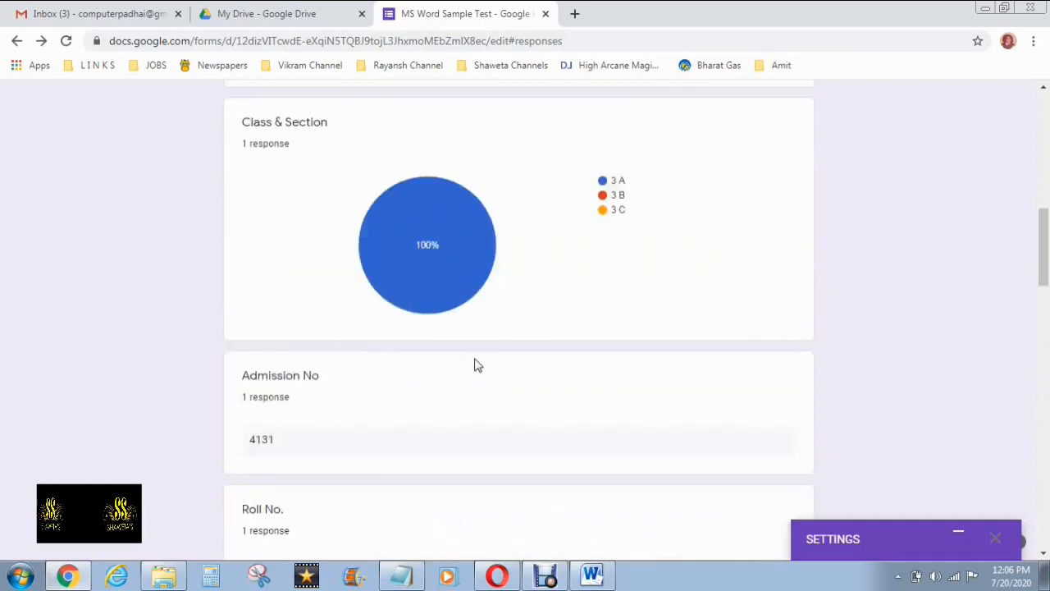
pyautogui.scroll(10, 474, 364)
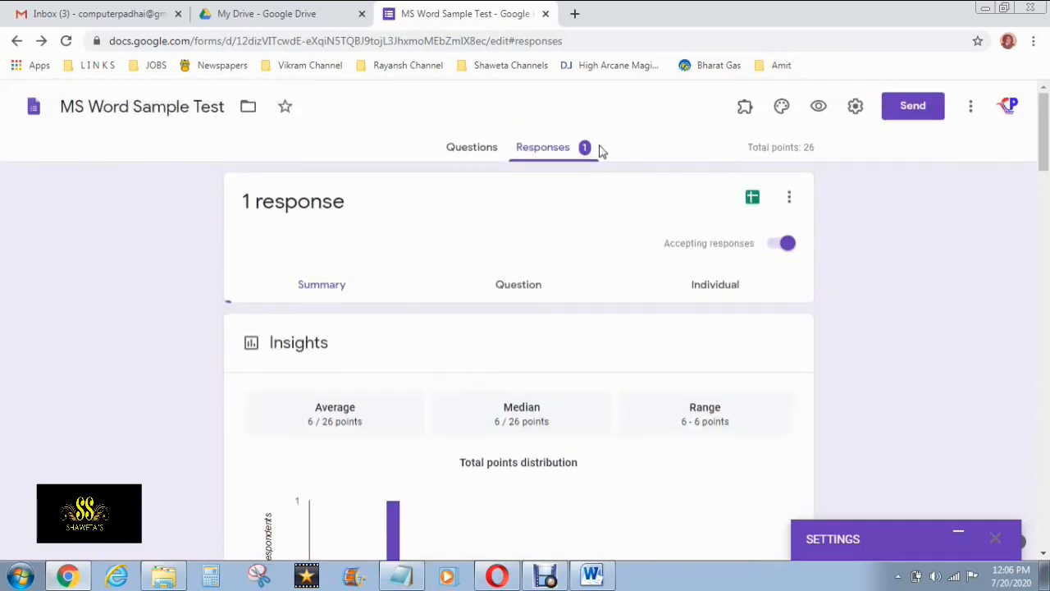
# Switch between Questions and Responses and view the single respondent's individual submission
pyautogui.click(480, 150)
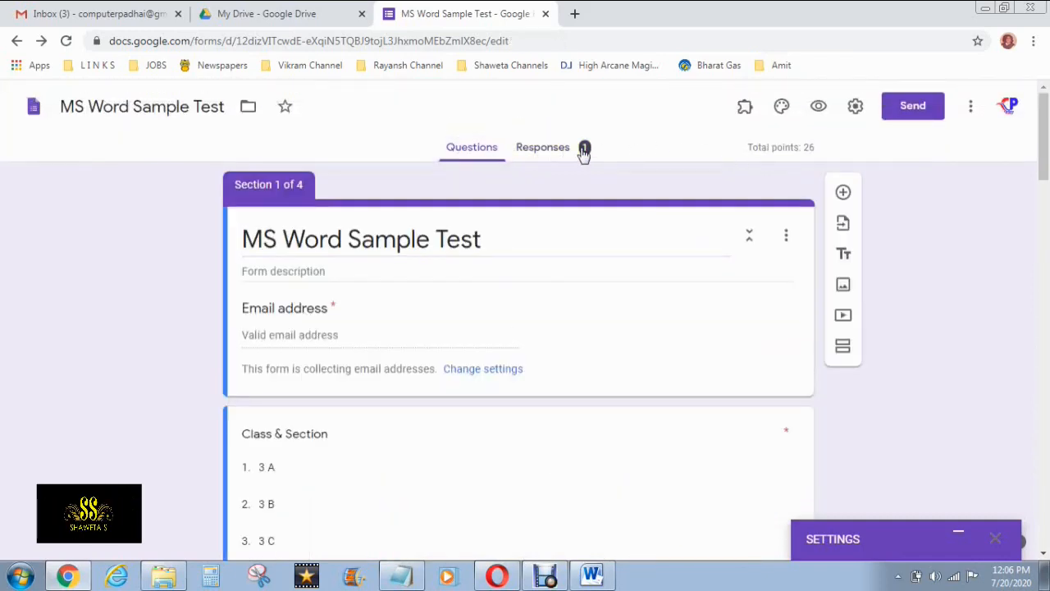
pyautogui.click(584, 150)
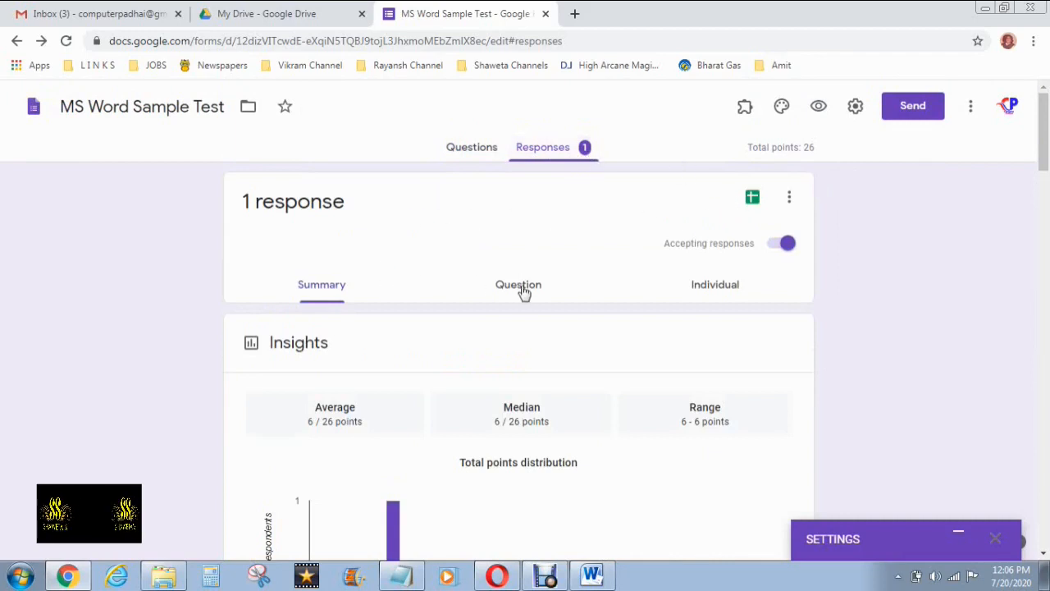
pyautogui.click(523, 293)
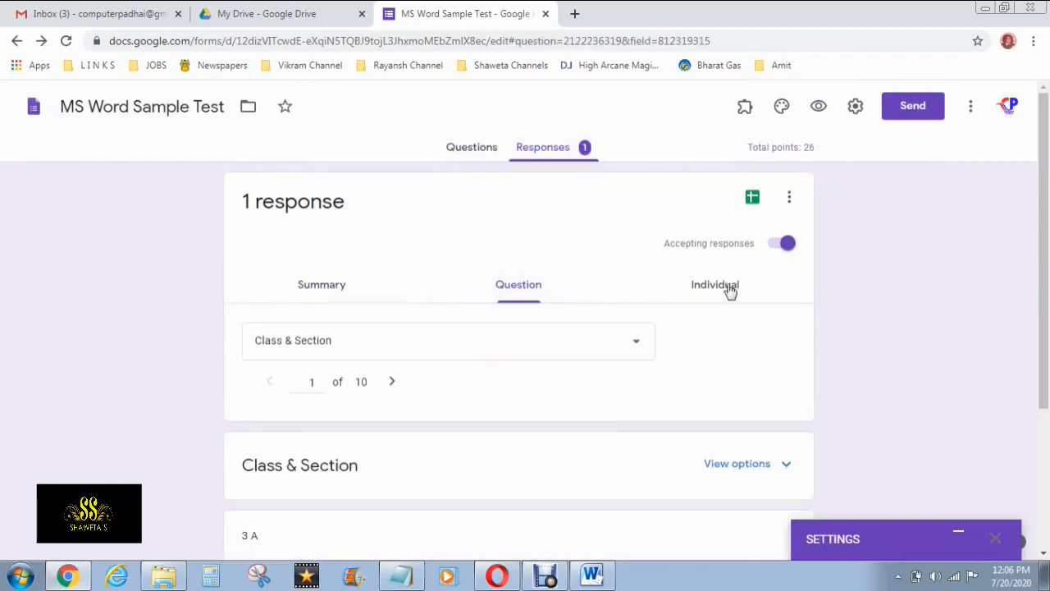
pyautogui.click(729, 290)
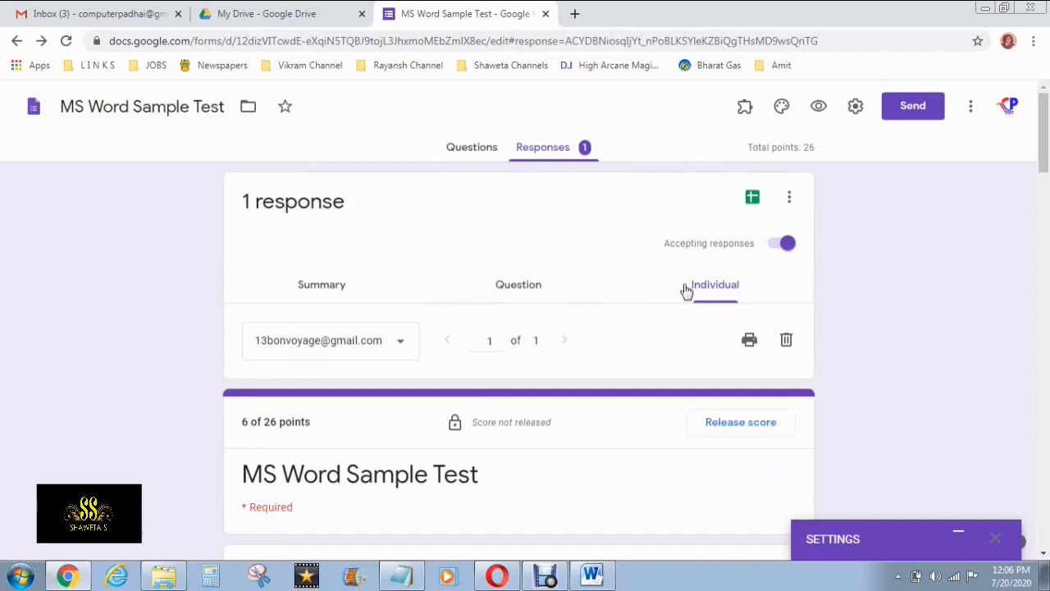
pyautogui.scroll(-1, 499, 279)
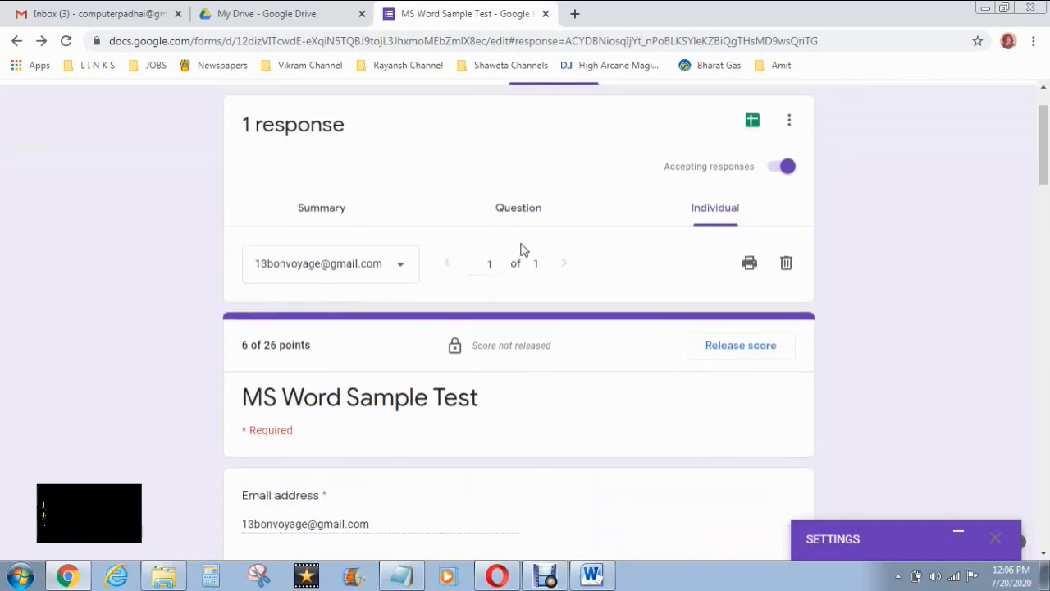
pyautogui.click(533, 218)
pyautogui.scroll(-2, 533, 219)
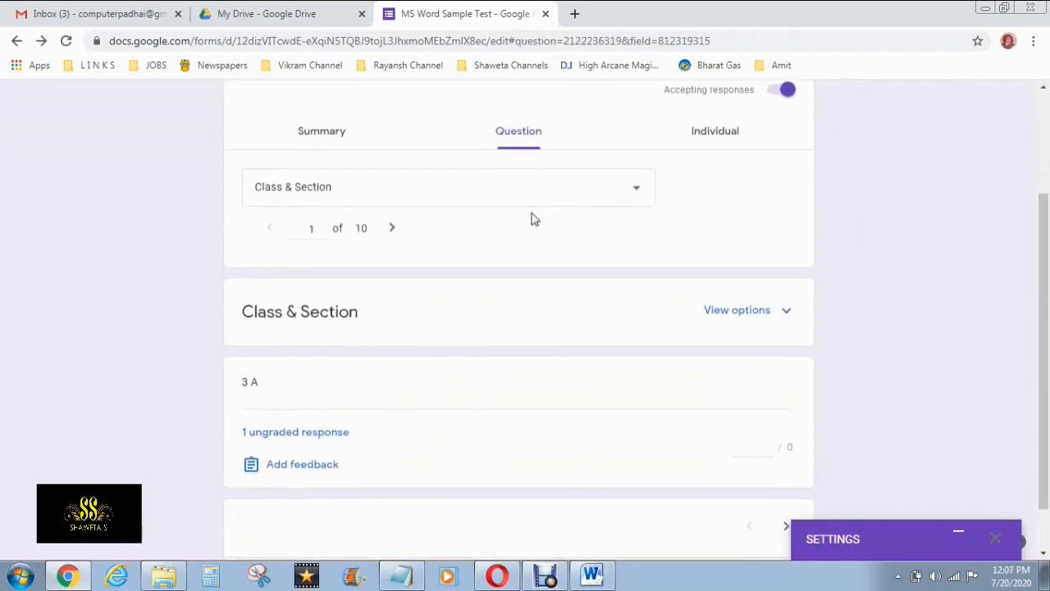
# Show the Name question's answers, return to the summary, and expand the AutoProctor settings panel
pyautogui.click(585, 196)
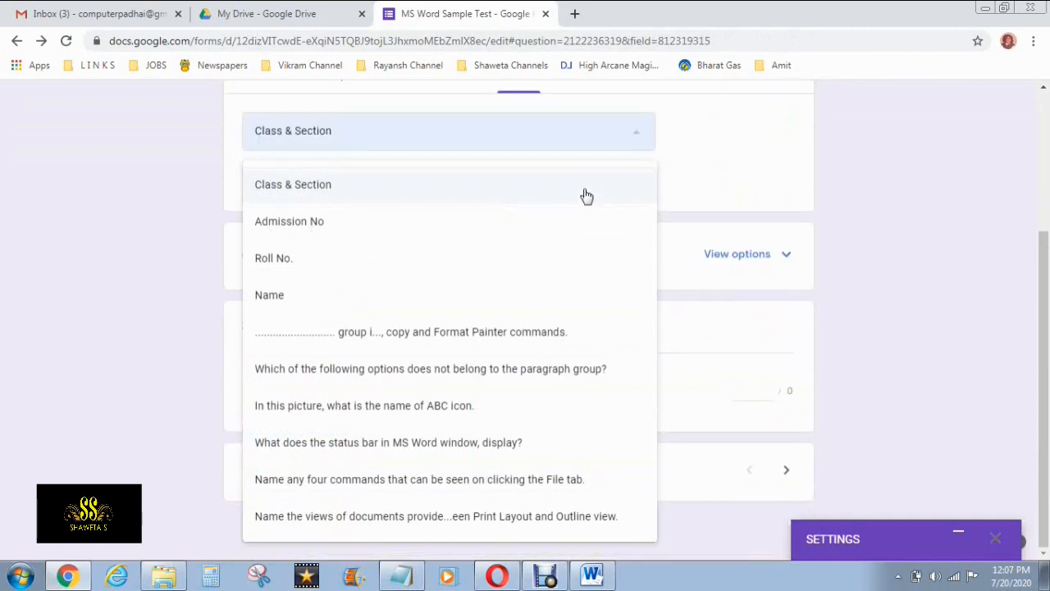
pyautogui.click(447, 309)
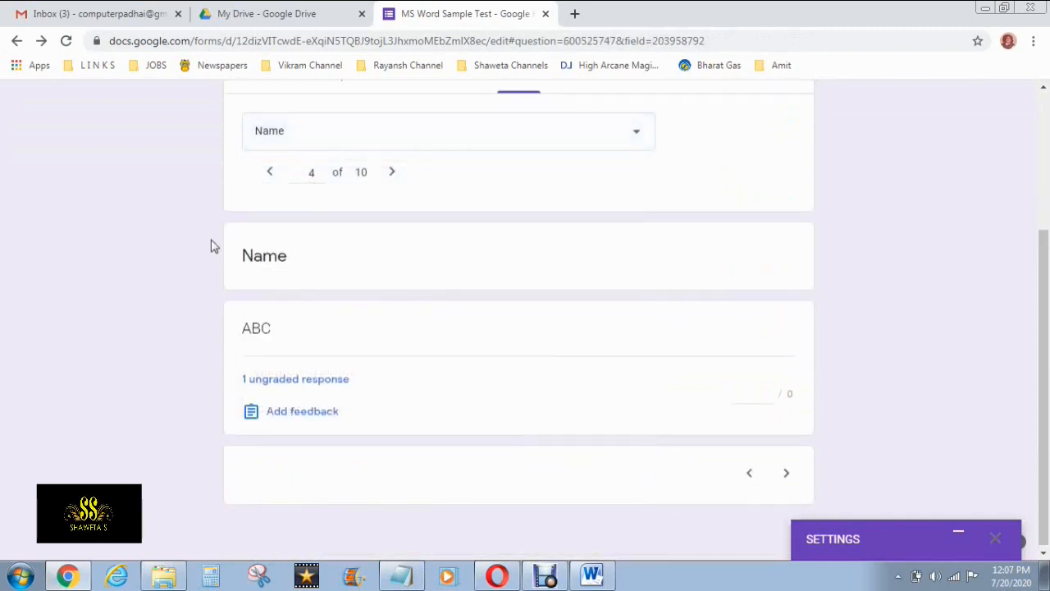
pyautogui.scroll(1, 211, 246)
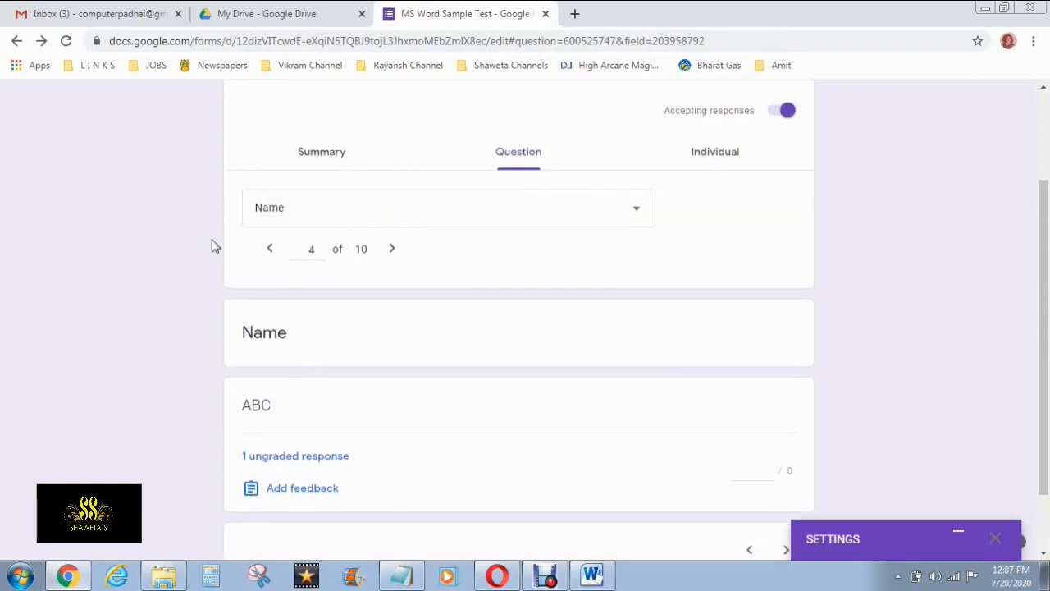
pyautogui.click(336, 154)
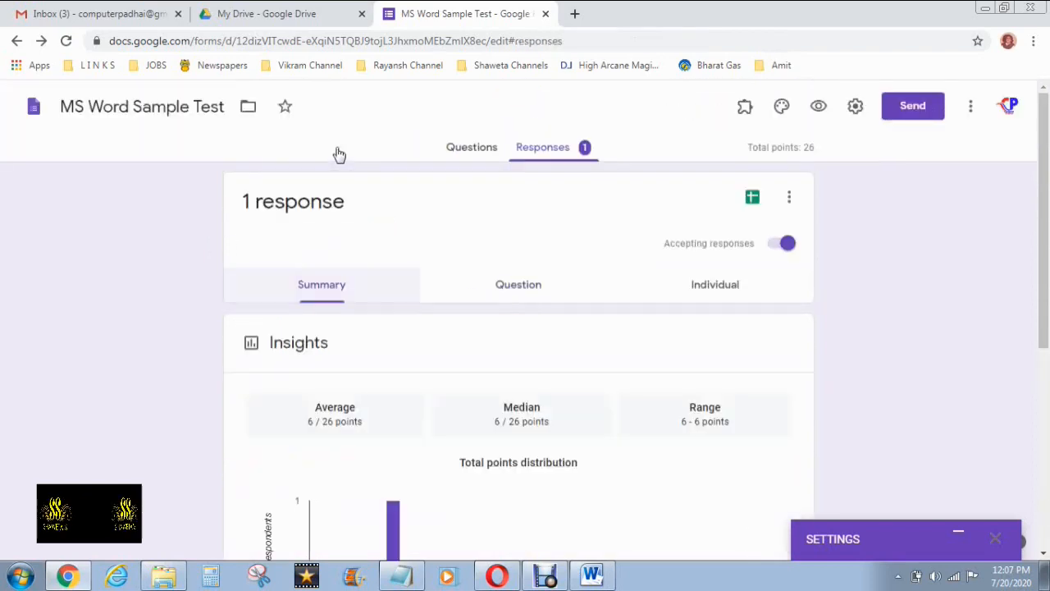
pyautogui.scroll(-1, 255, 330)
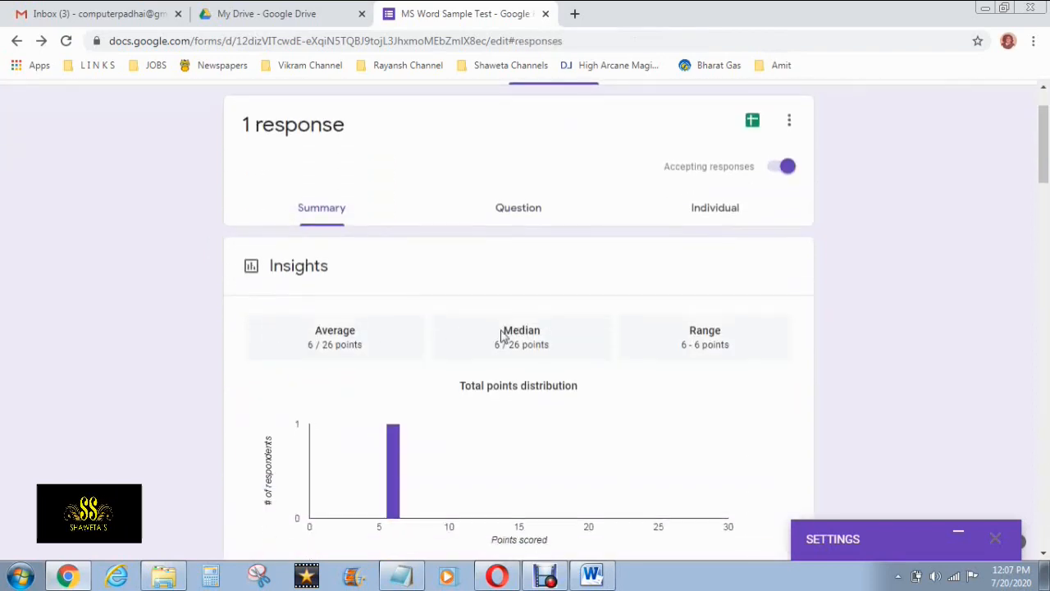
pyautogui.scroll(-6, 501, 336)
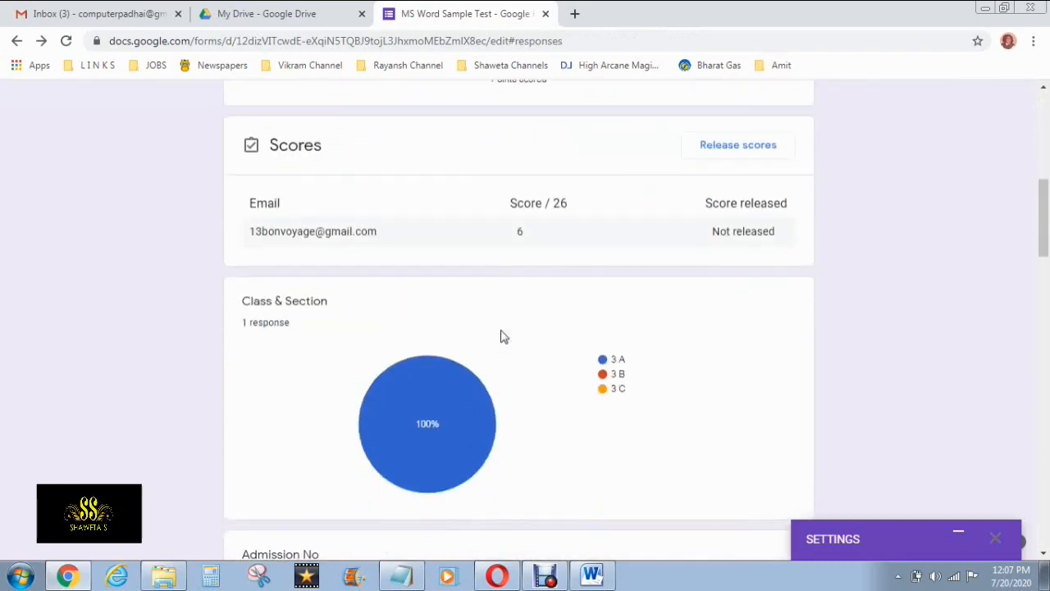
pyautogui.scroll(-6, 502, 336)
pyautogui.scroll(8, 502, 337)
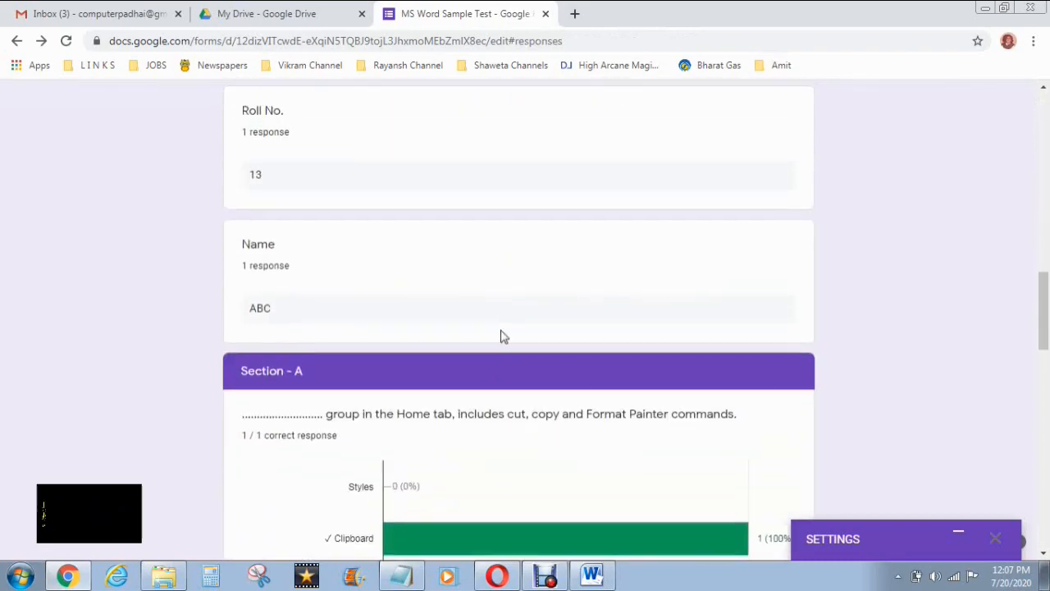
pyautogui.scroll(5, 503, 336)
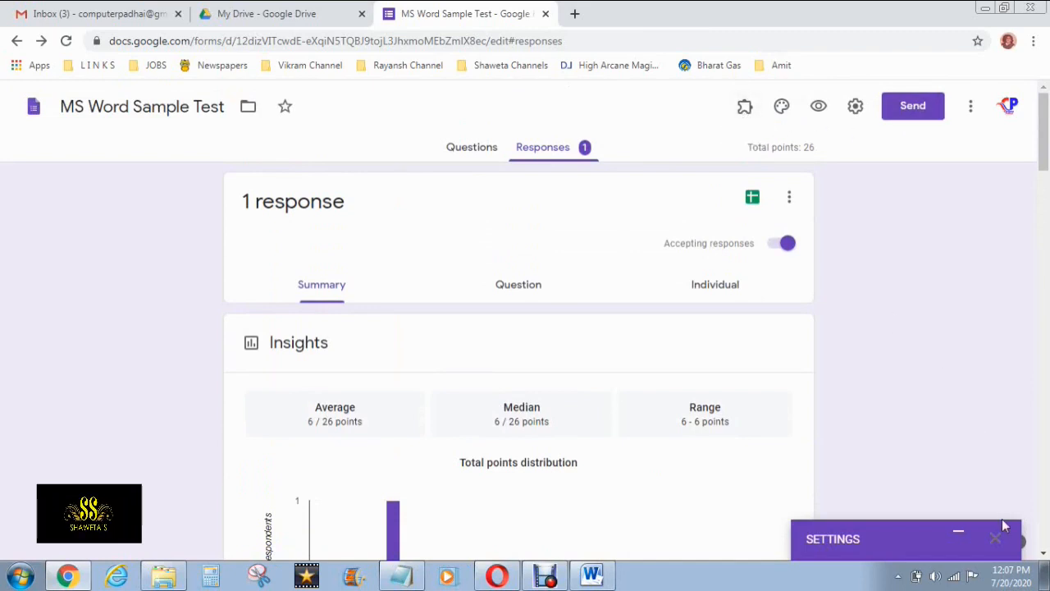
pyautogui.click(961, 540)
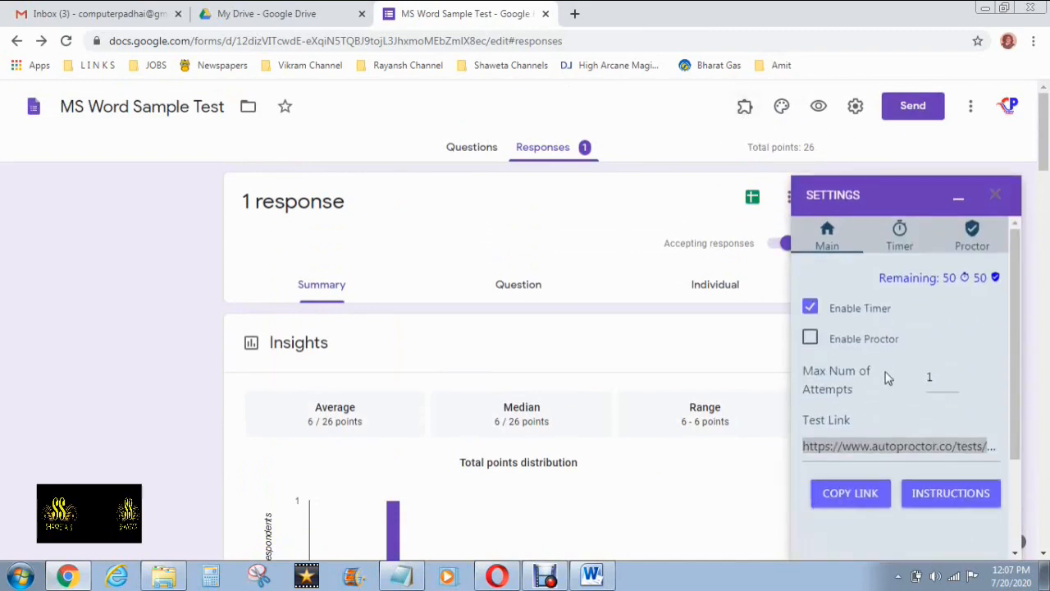
# Save the 30-minute timer schedule for Jul 21, 2020, 10:00–11:00 AM and dismiss the confirmation
pyautogui.moveTo(950, 282)
pyautogui.scroll(-1, 907, 439)
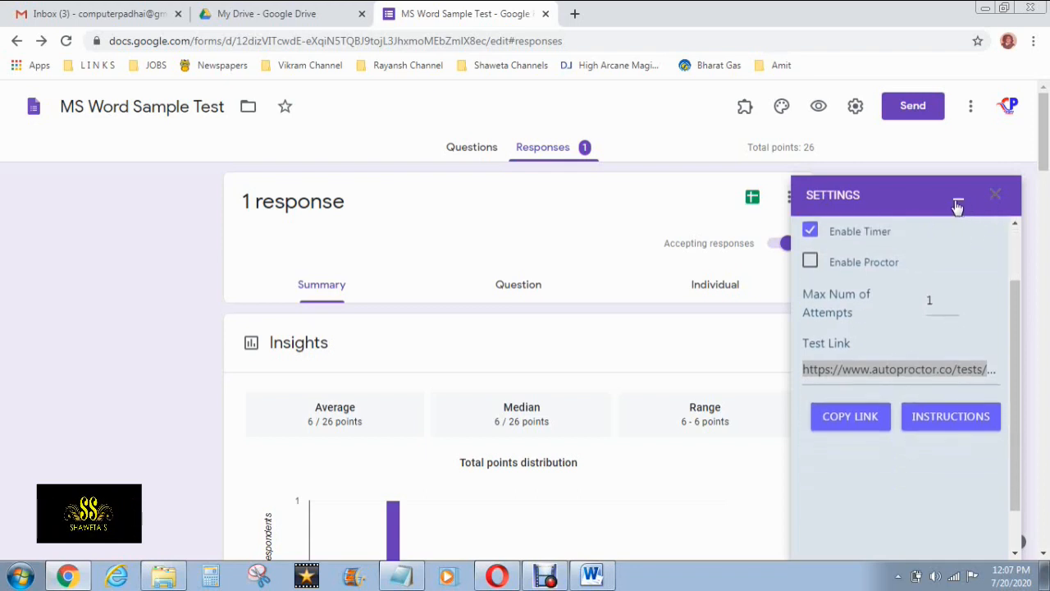
pyautogui.scroll(1, 952, 356)
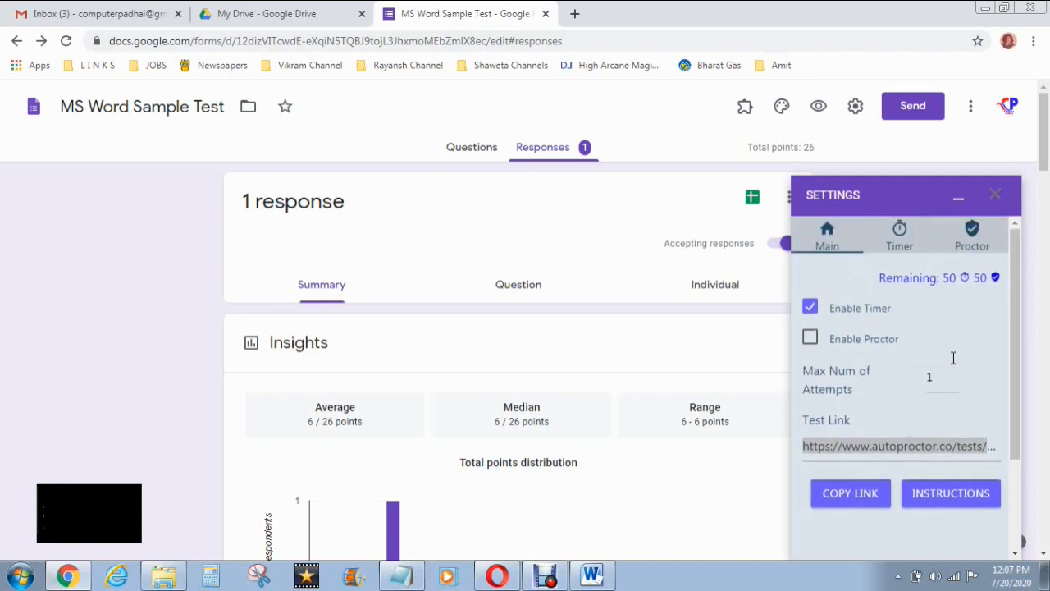
pyautogui.click(909, 238)
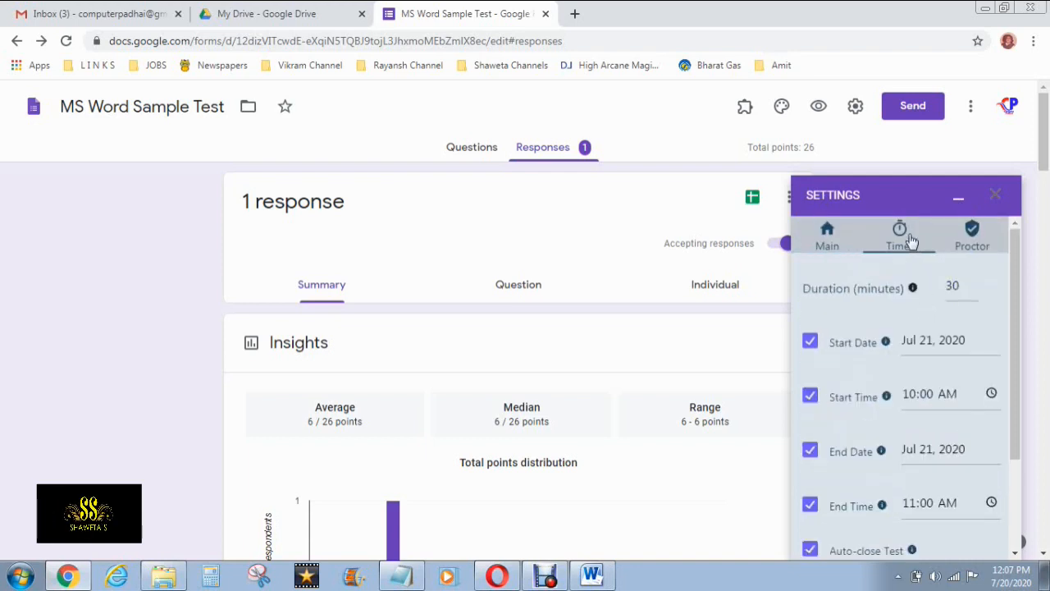
pyautogui.scroll(-2, 914, 317)
pyautogui.scroll(1, 914, 316)
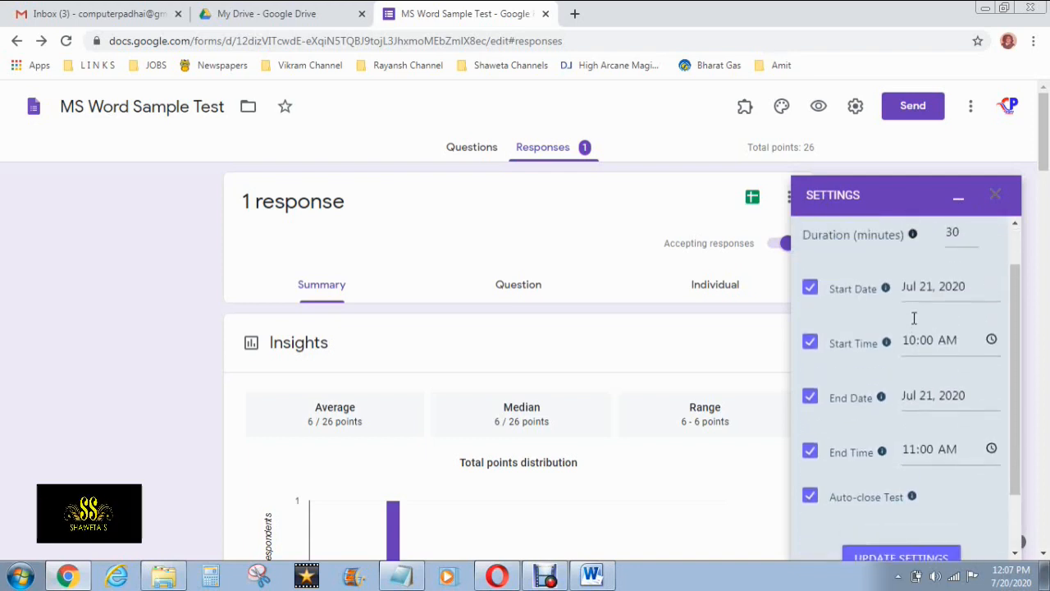
pyautogui.scroll(-1, 914, 319)
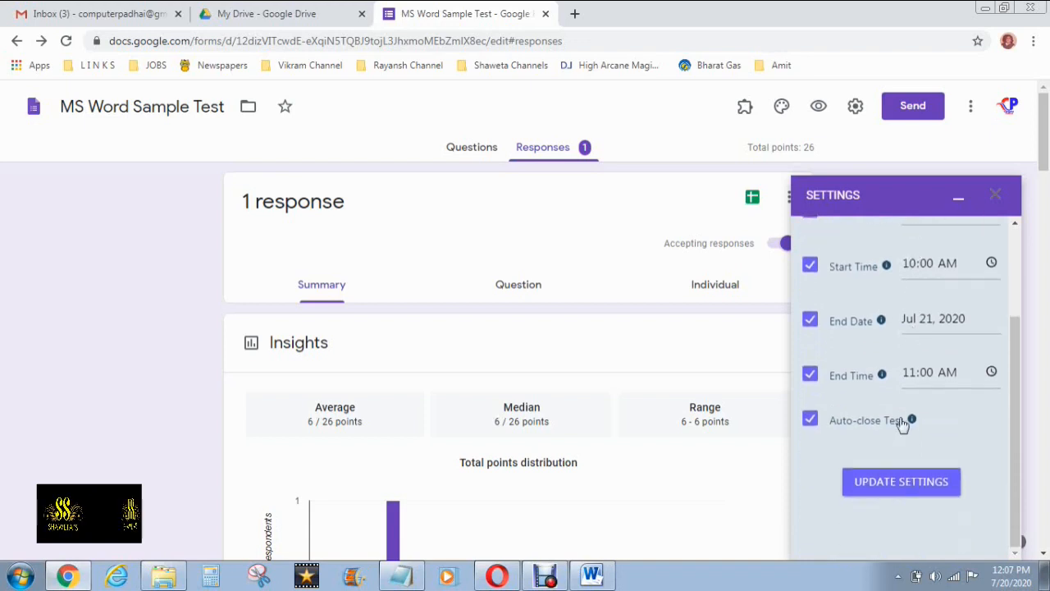
pyautogui.click(915, 487)
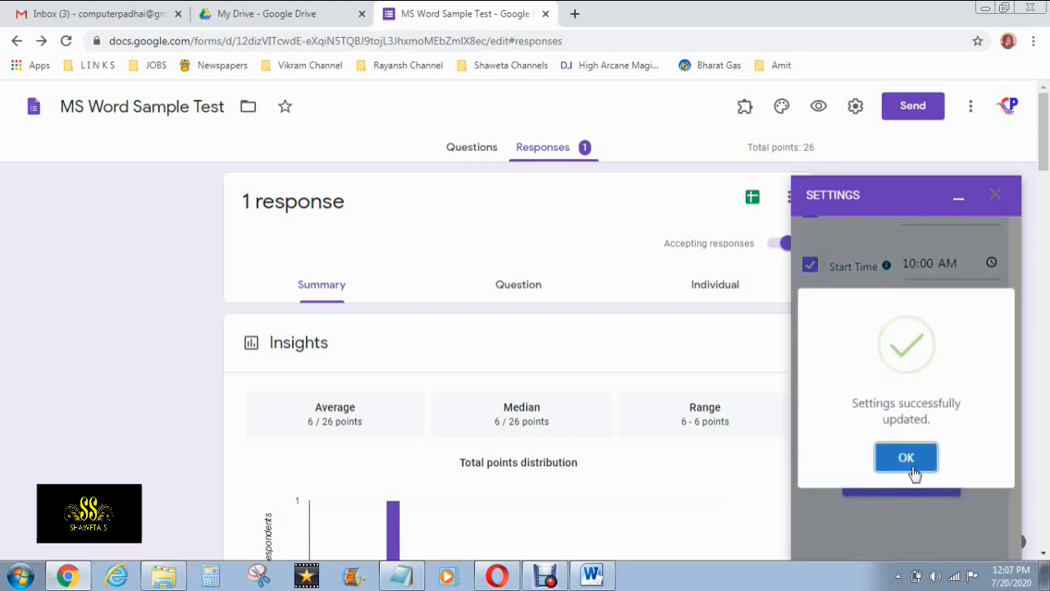
pyautogui.click(906, 457)
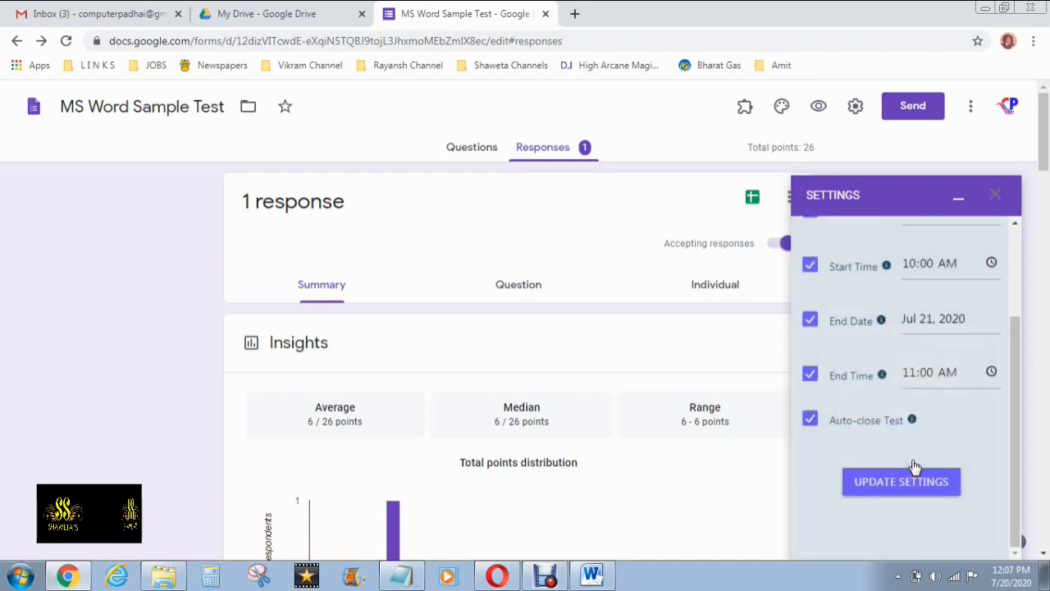
# Copy the test link from the Main settings tab
pyautogui.scroll(2, 913, 465)
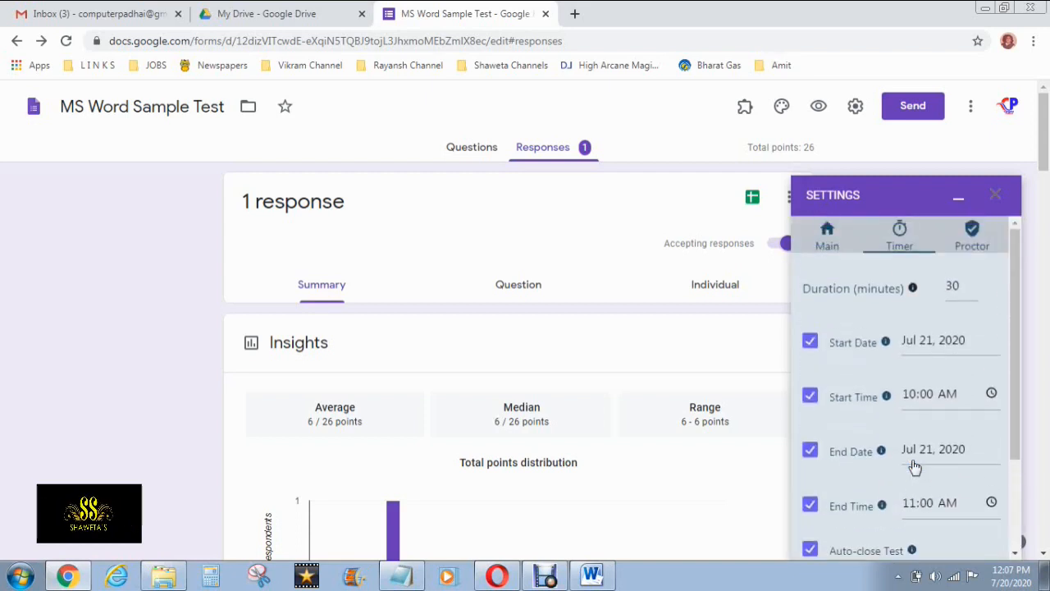
pyautogui.click(839, 246)
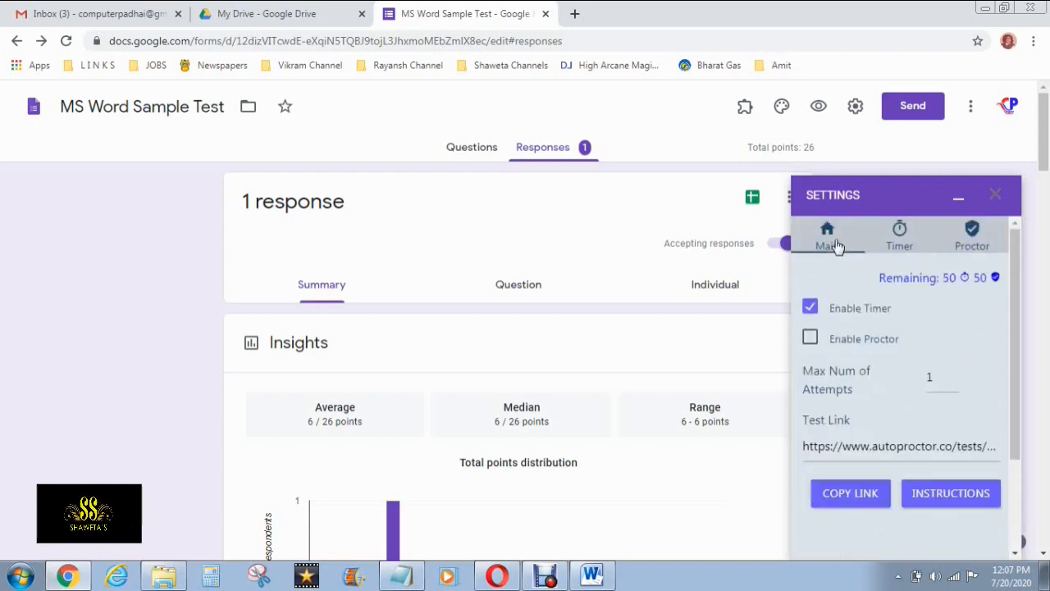
pyautogui.doubleClick(934, 449)
pyautogui.click(871, 493)
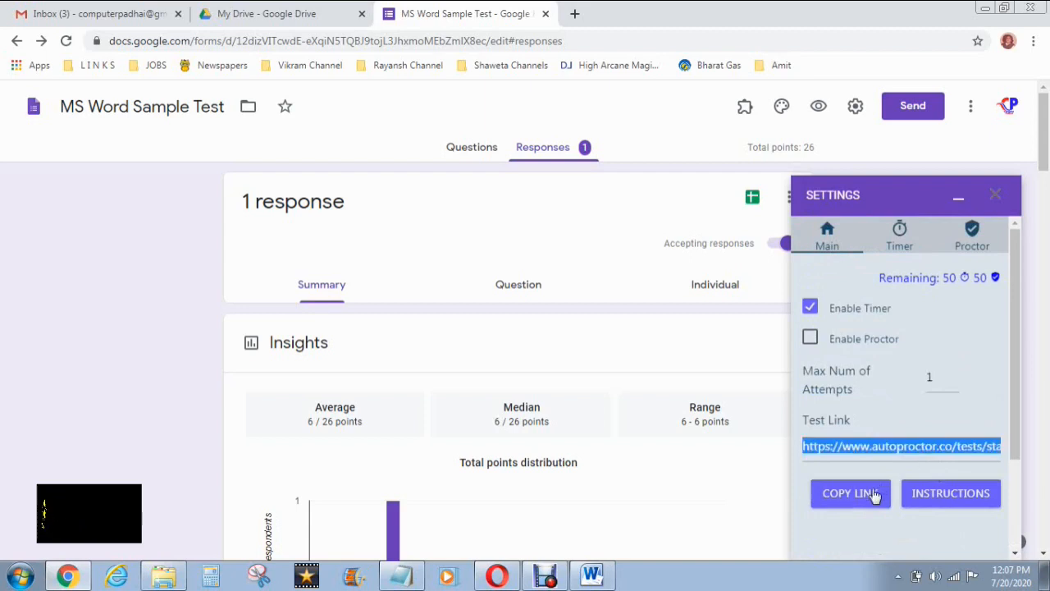
pyautogui.click(575, 14)
pyautogui.rightClick(546, 43)
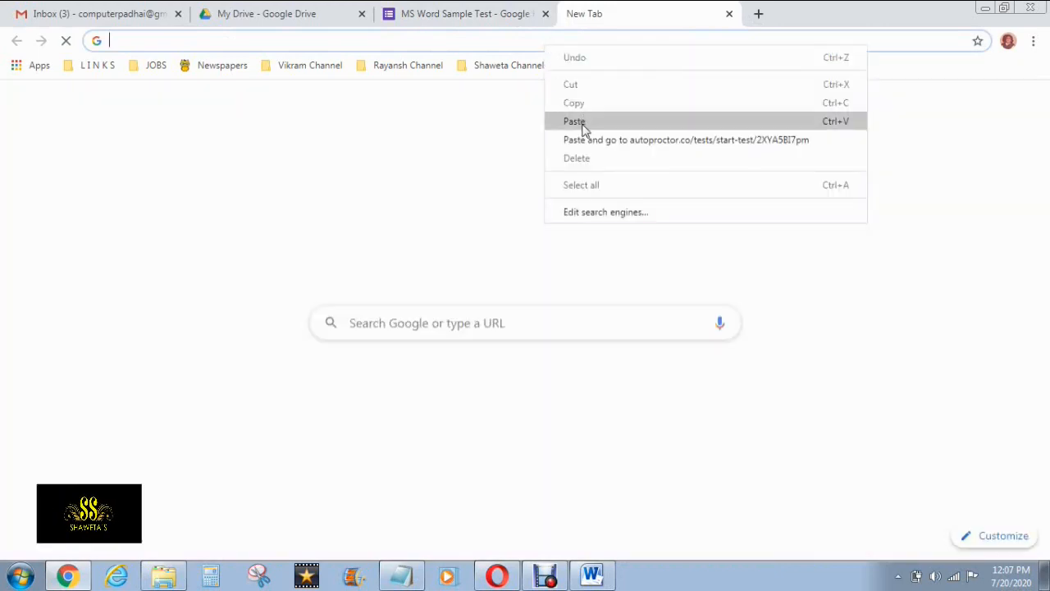
pyautogui.click(583, 138)
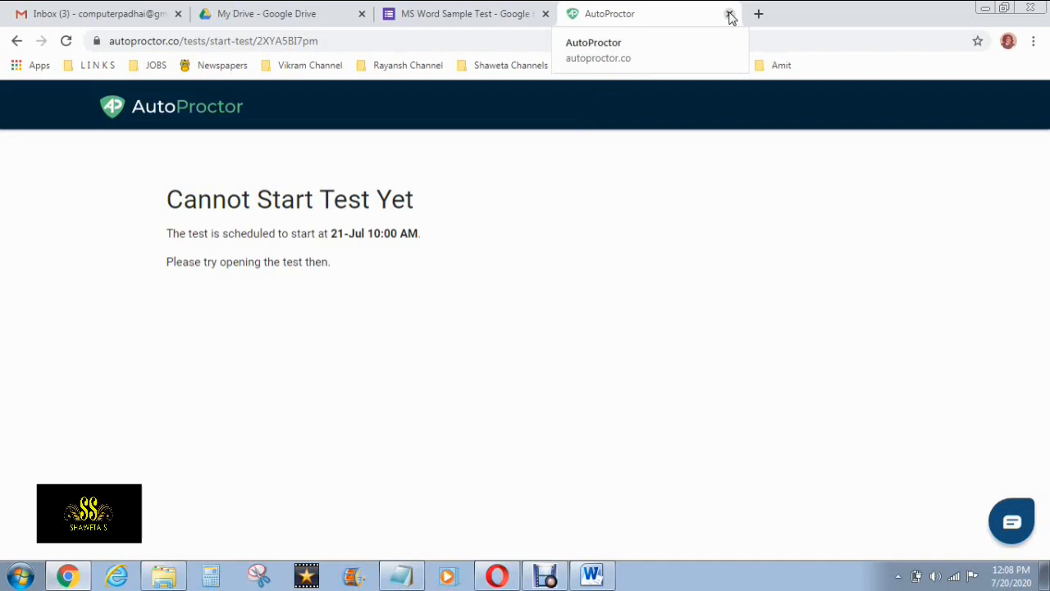
pyautogui.click(729, 15)
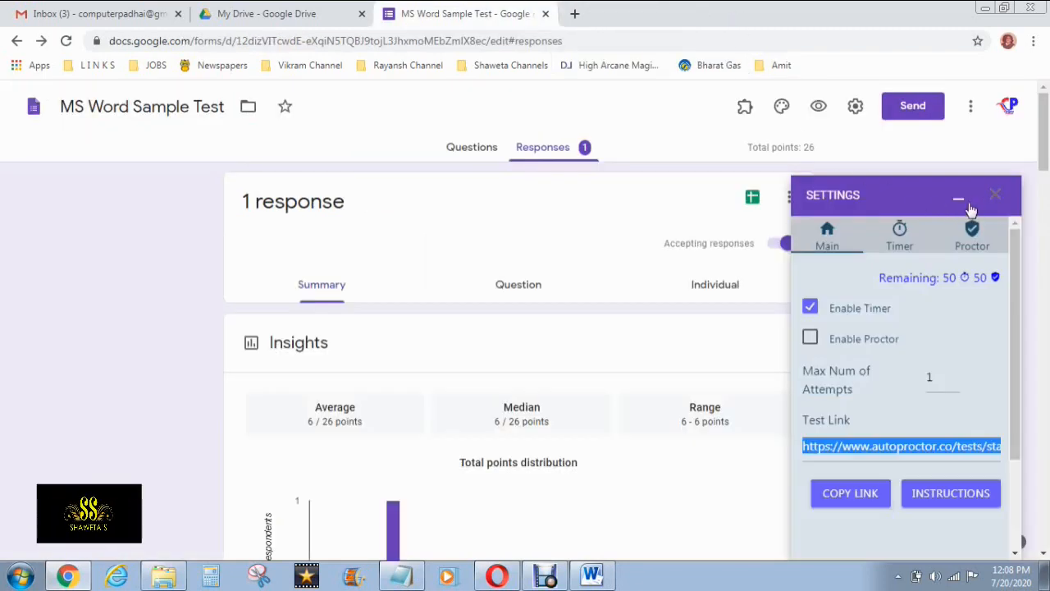
# Collapse the AutoProctor panel, go to the Forms home page, and bring back the Notepad note
pyautogui.click(958, 197)
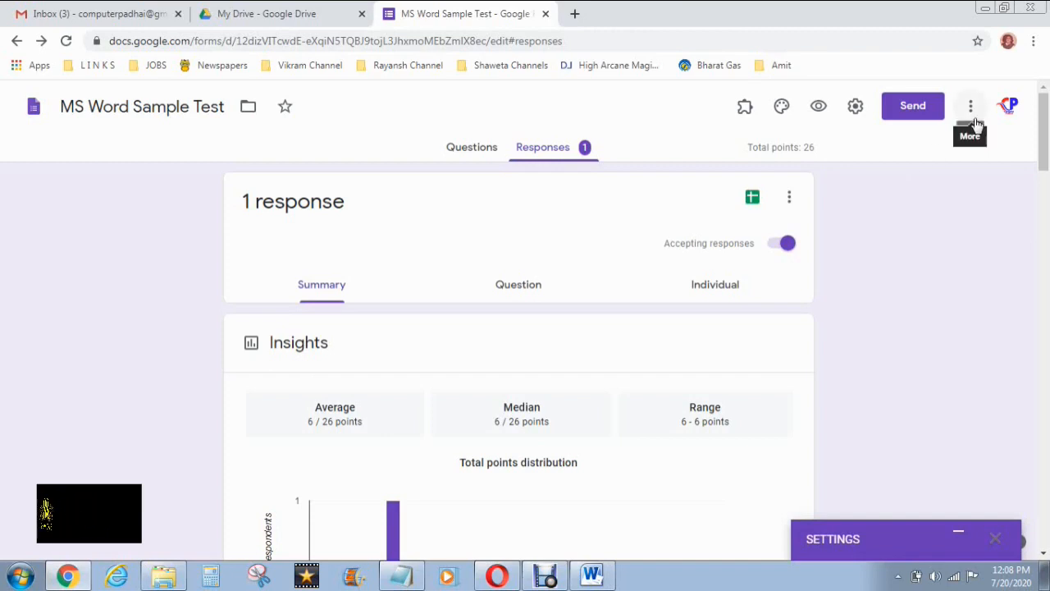
pyautogui.click(32, 107)
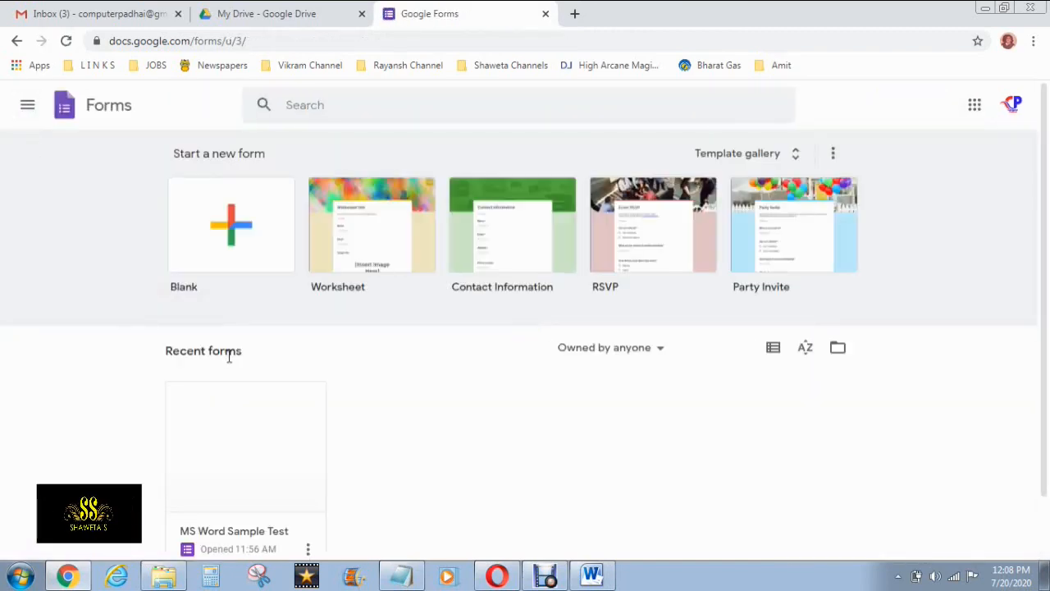
pyautogui.scroll(-1, 278, 363)
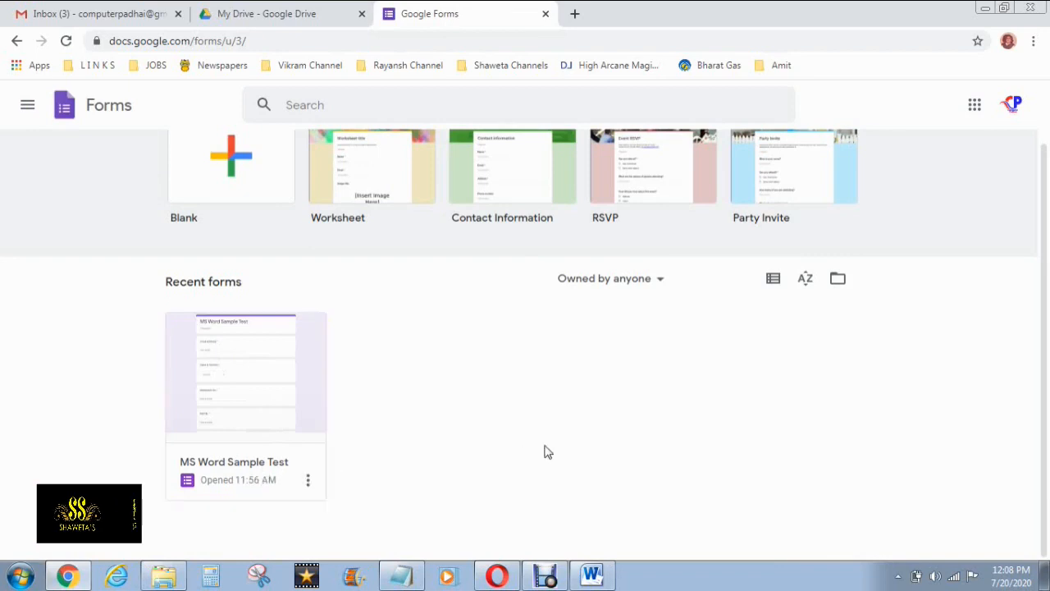
pyautogui.click(413, 581)
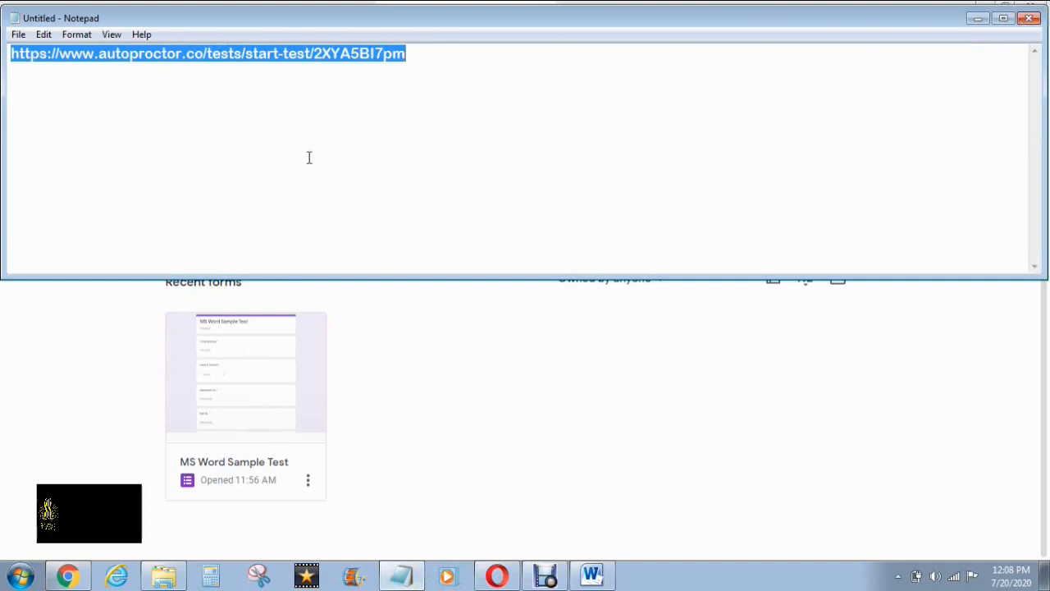
# Insert a blank line above the AutoProctor test link in Notepad
pyautogui.click(466, 69)
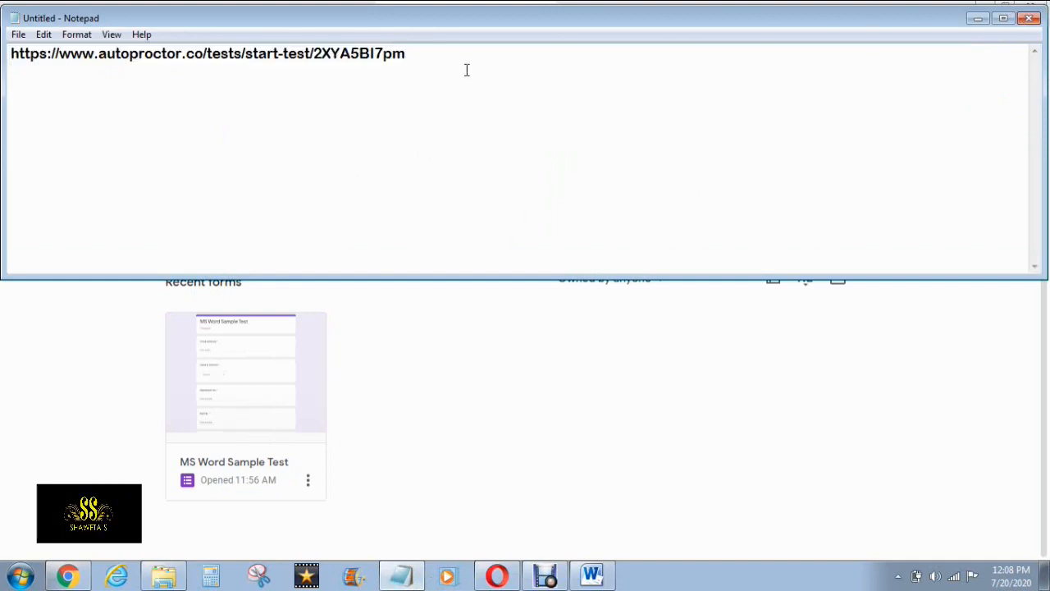
pyautogui.press('Home')
pyautogui.press('Return')
# Close Notepad, saving the note as 'test' in the Desktop's MS Word folder
pyautogui.click(1032, 23)
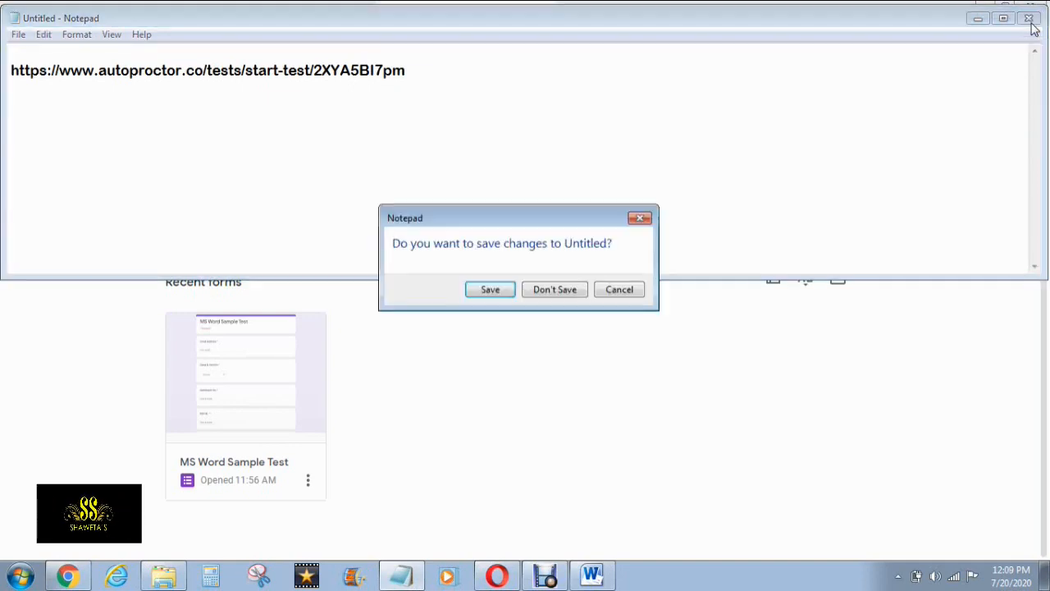
pyautogui.click(512, 296)
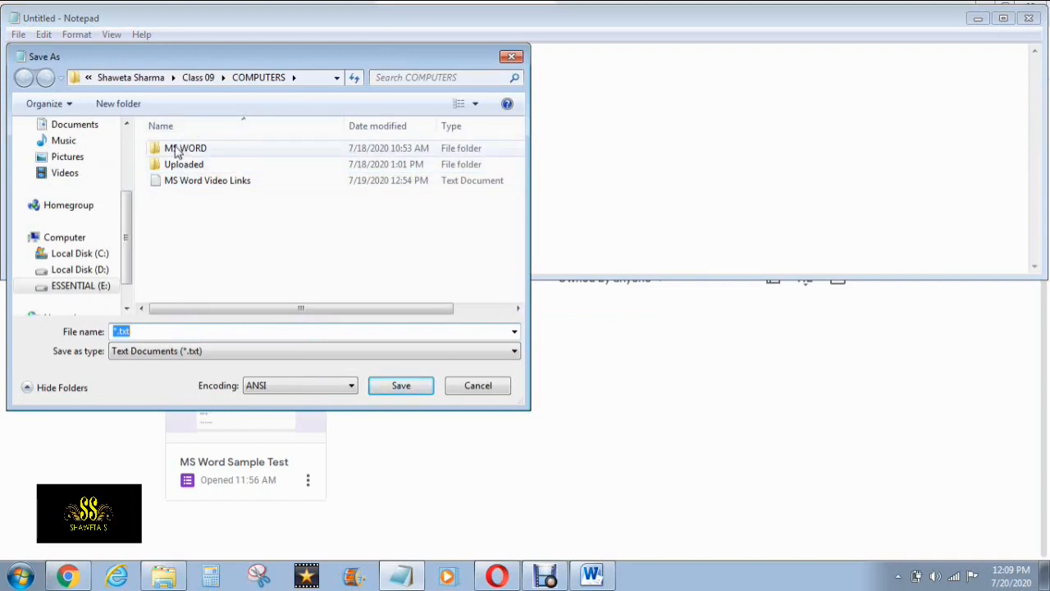
pyautogui.click(119, 174)
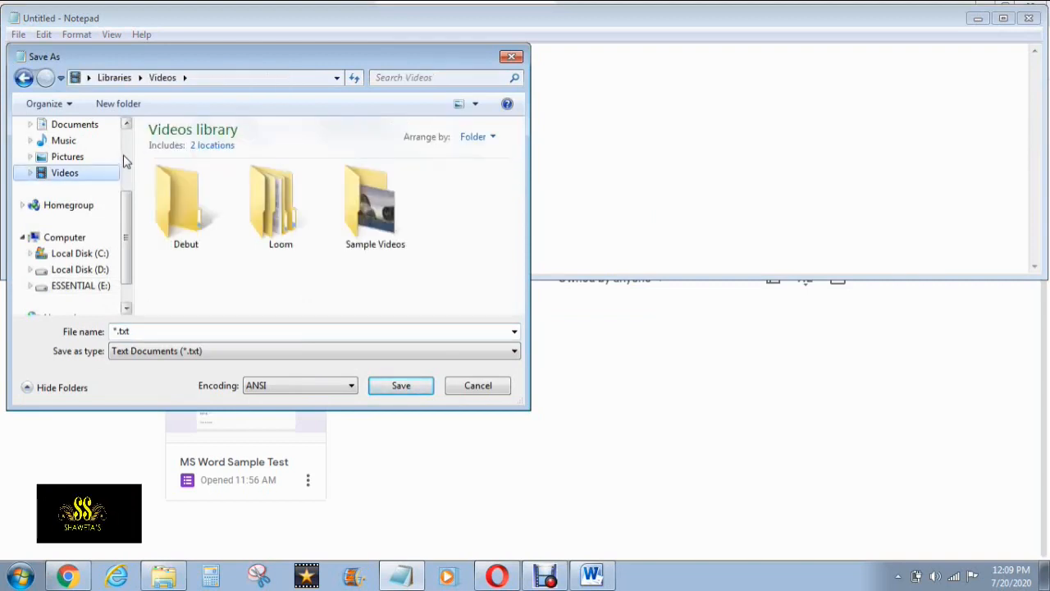
pyautogui.click(69, 195)
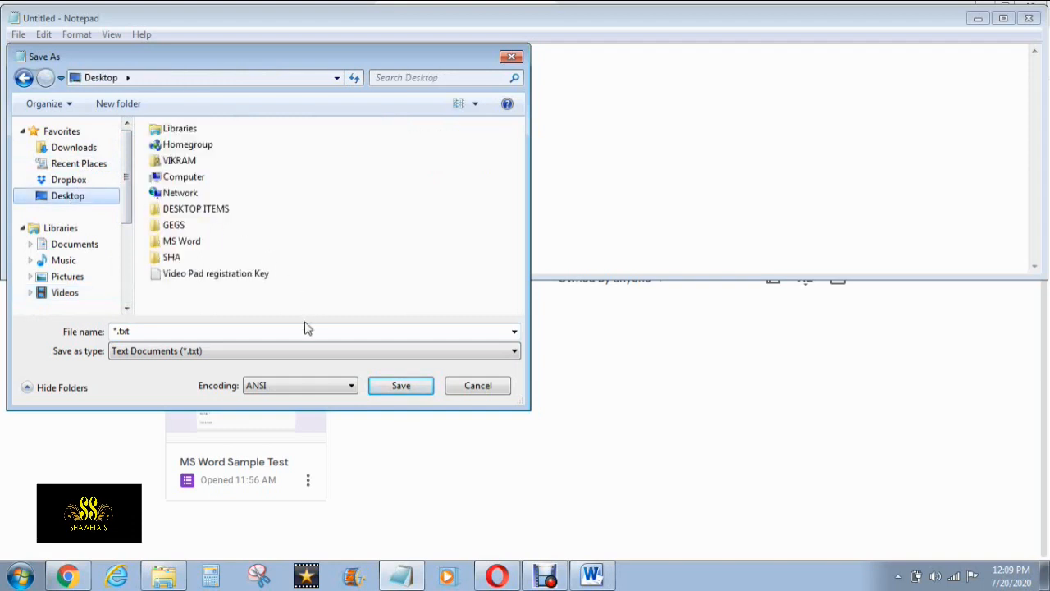
pyautogui.doubleClick(182, 241)
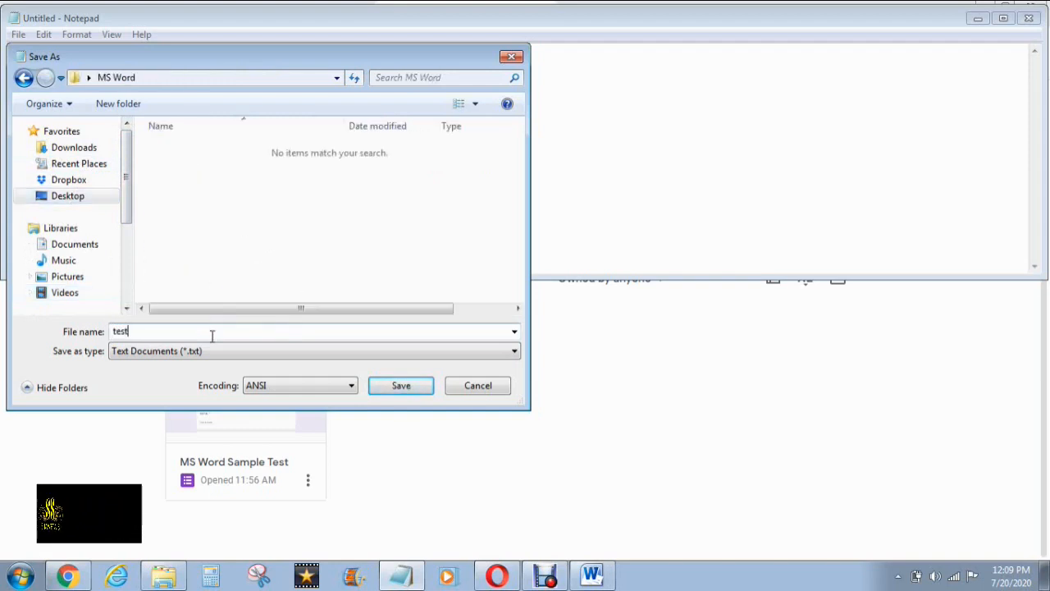
pyautogui.click(401, 386)
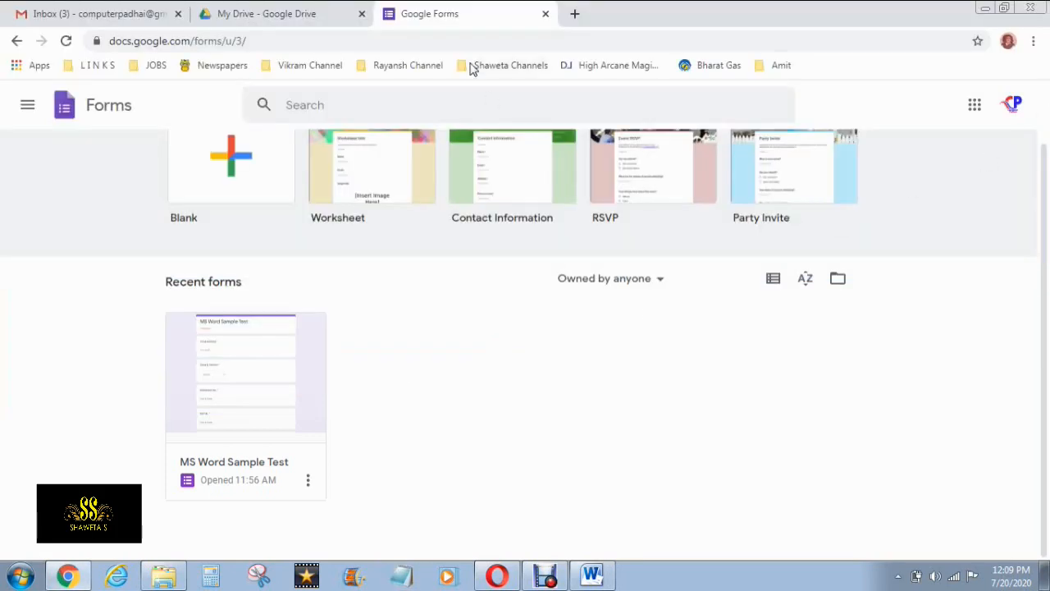